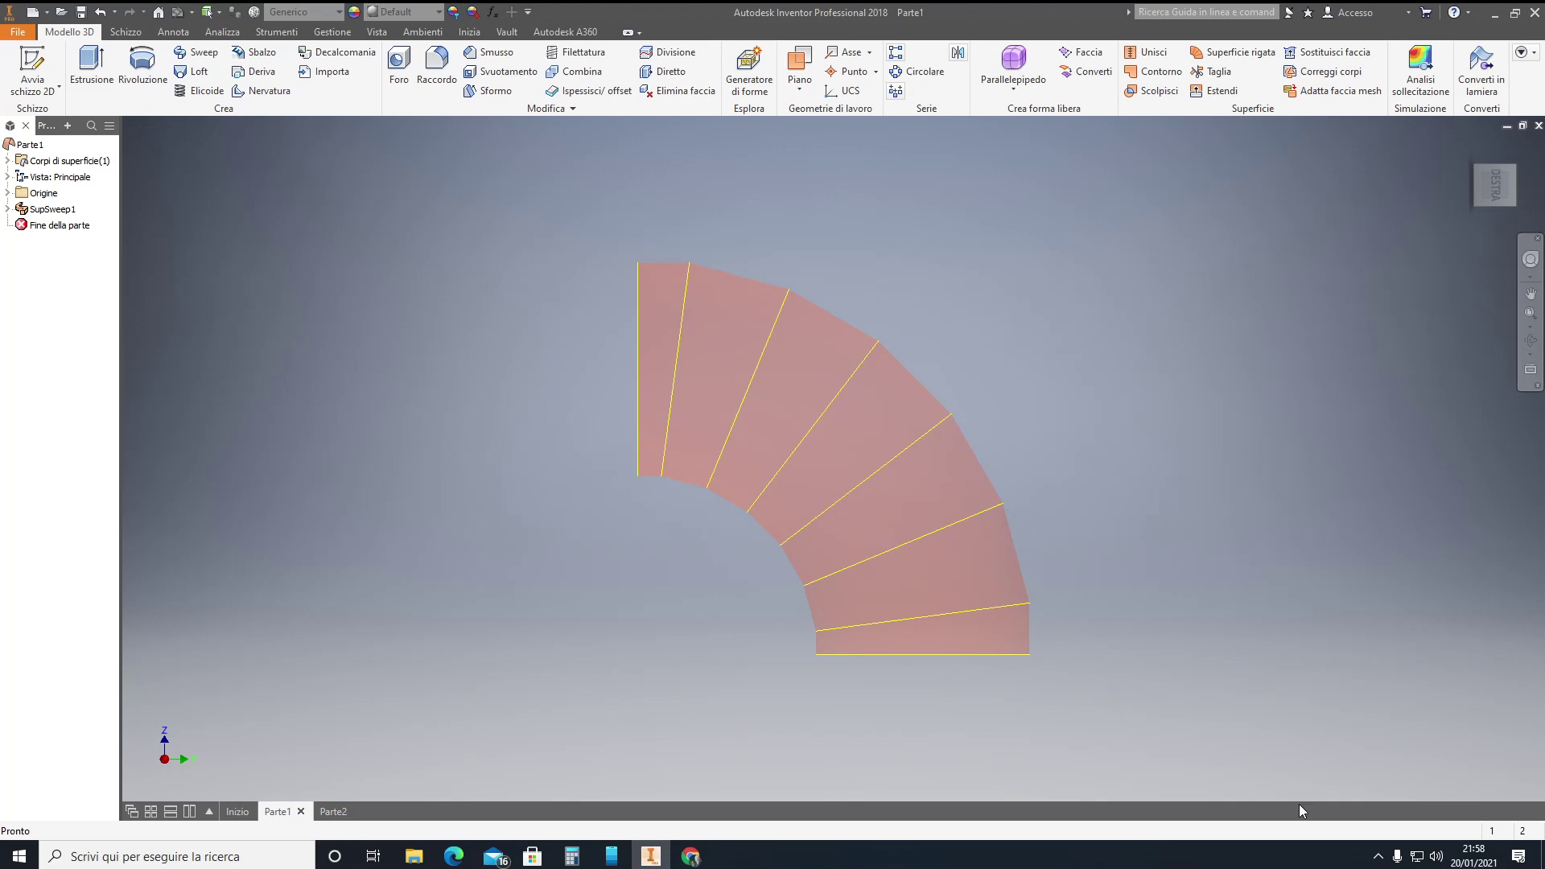
Rotate the elbow to a corner 3D view, then back to the flat side view.
left_click(1378, 857)
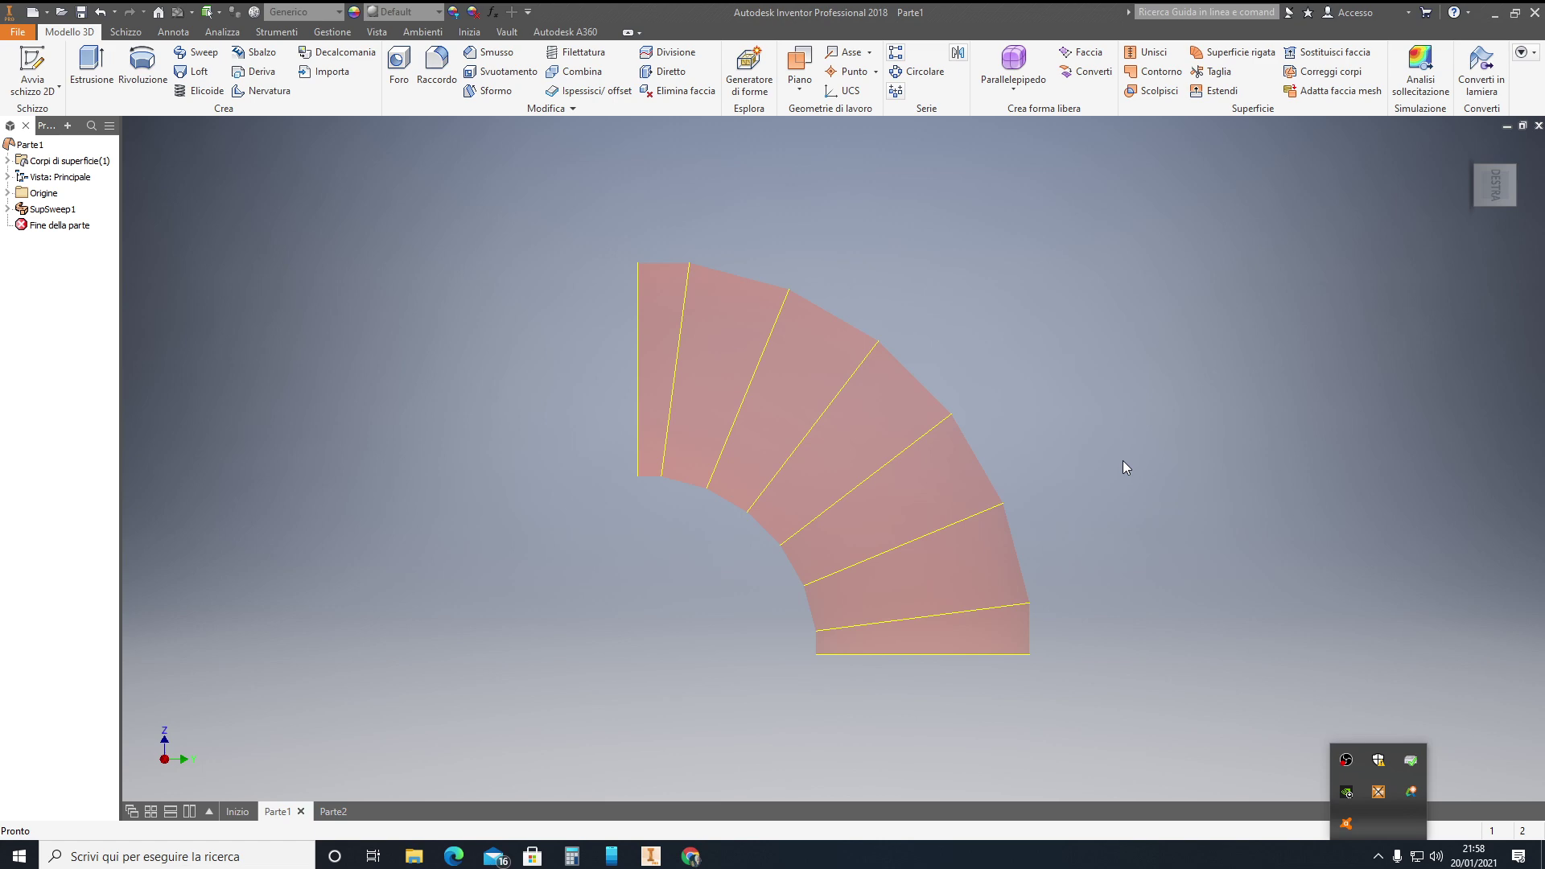
left_click(1476, 172)
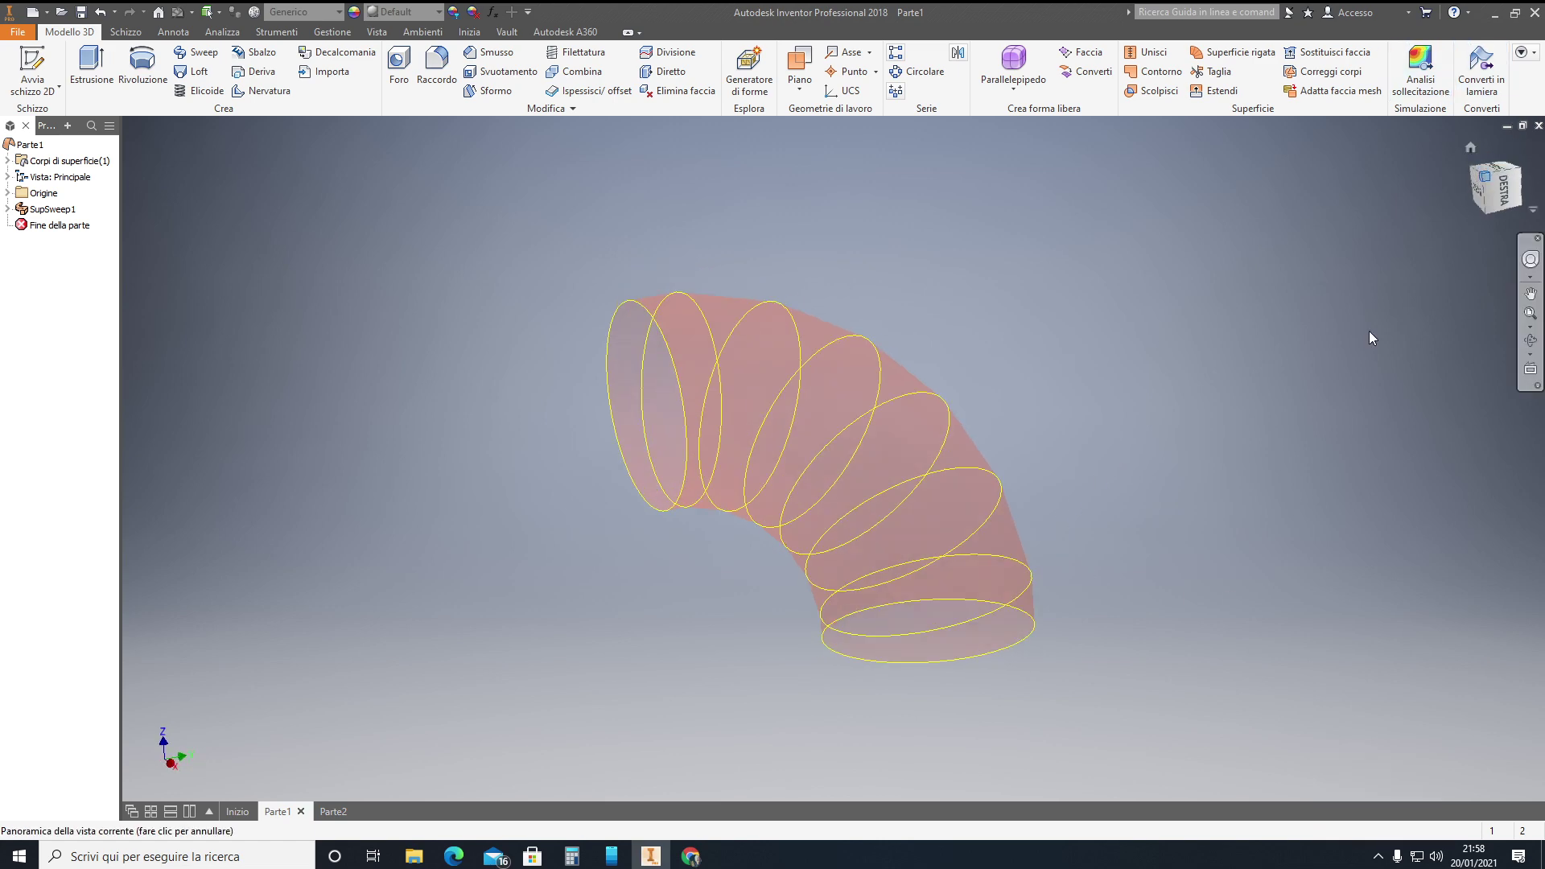
mouse_move(1496, 185)
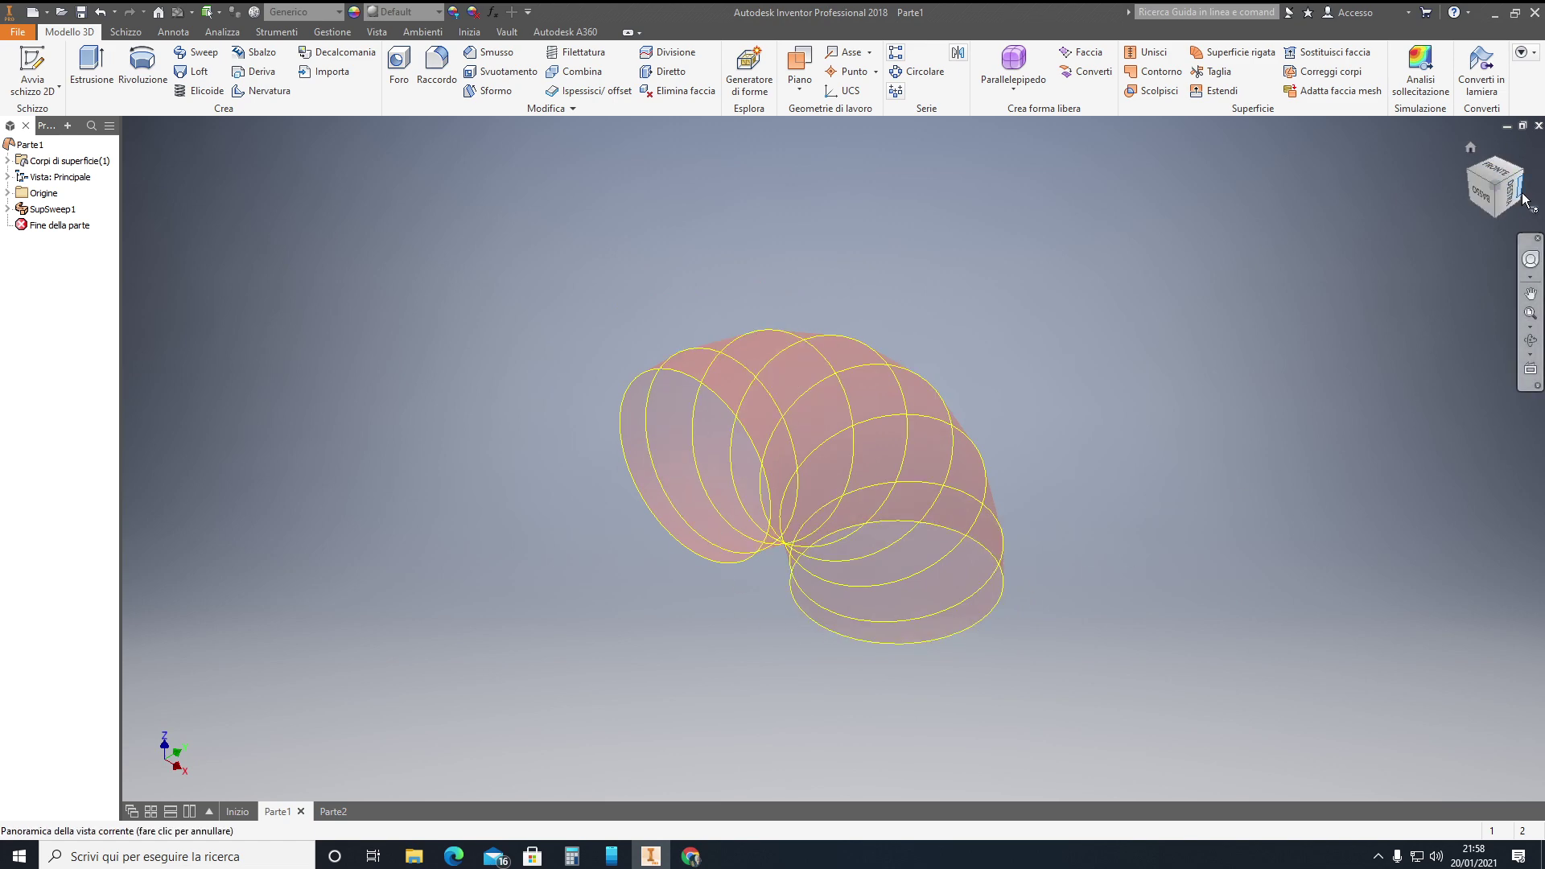
key("F5")
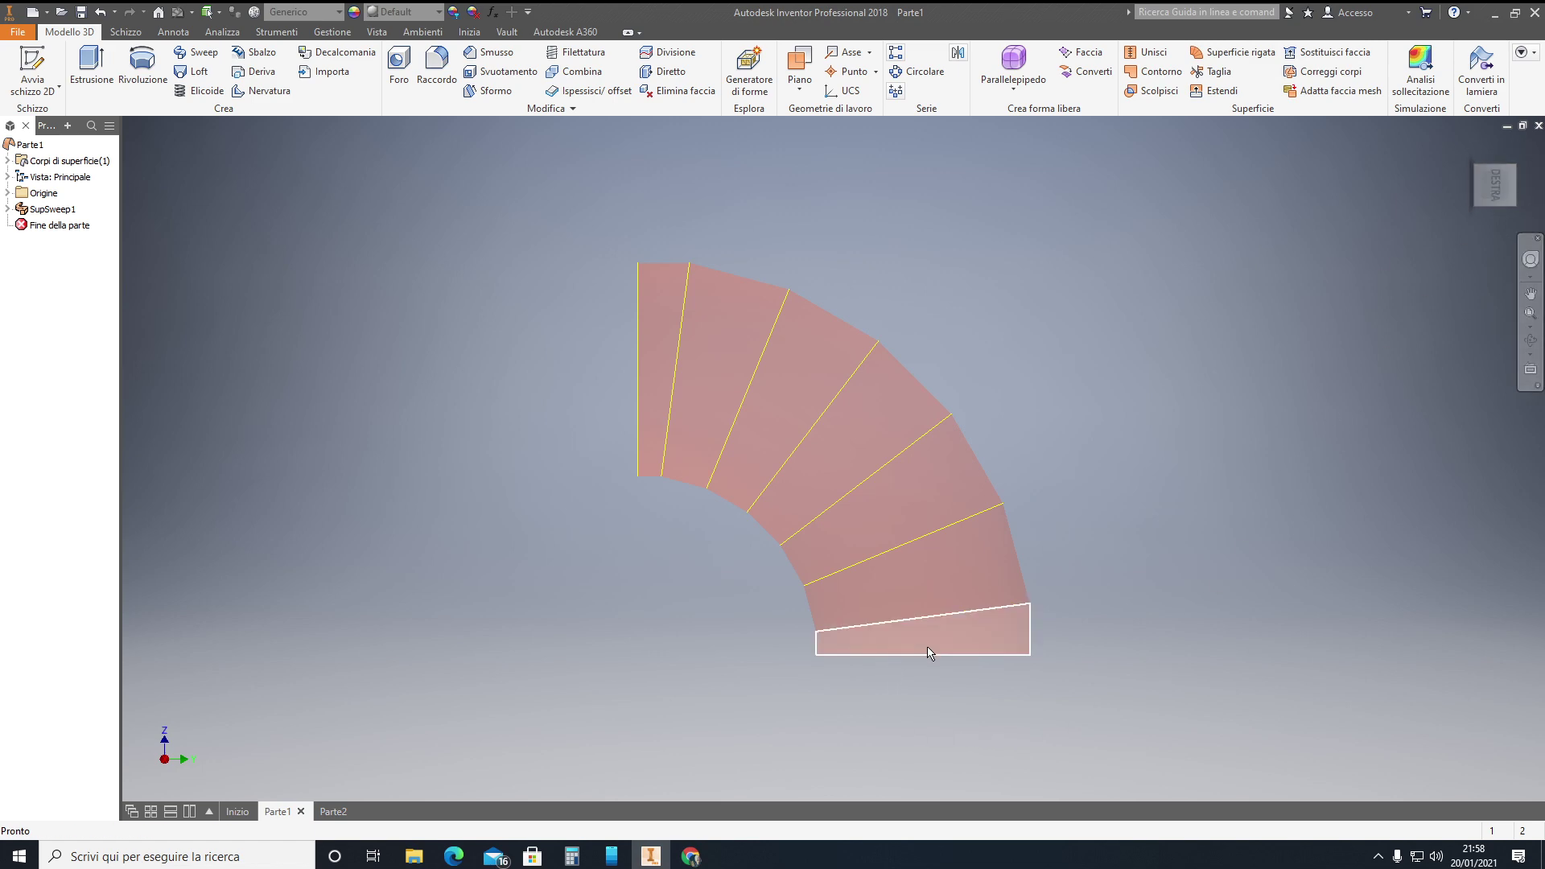
Inspect SupSweep1's Schizzo1 profile, the 600 diameter circle, and leave the sketch unchanged.
left_click(7, 209)
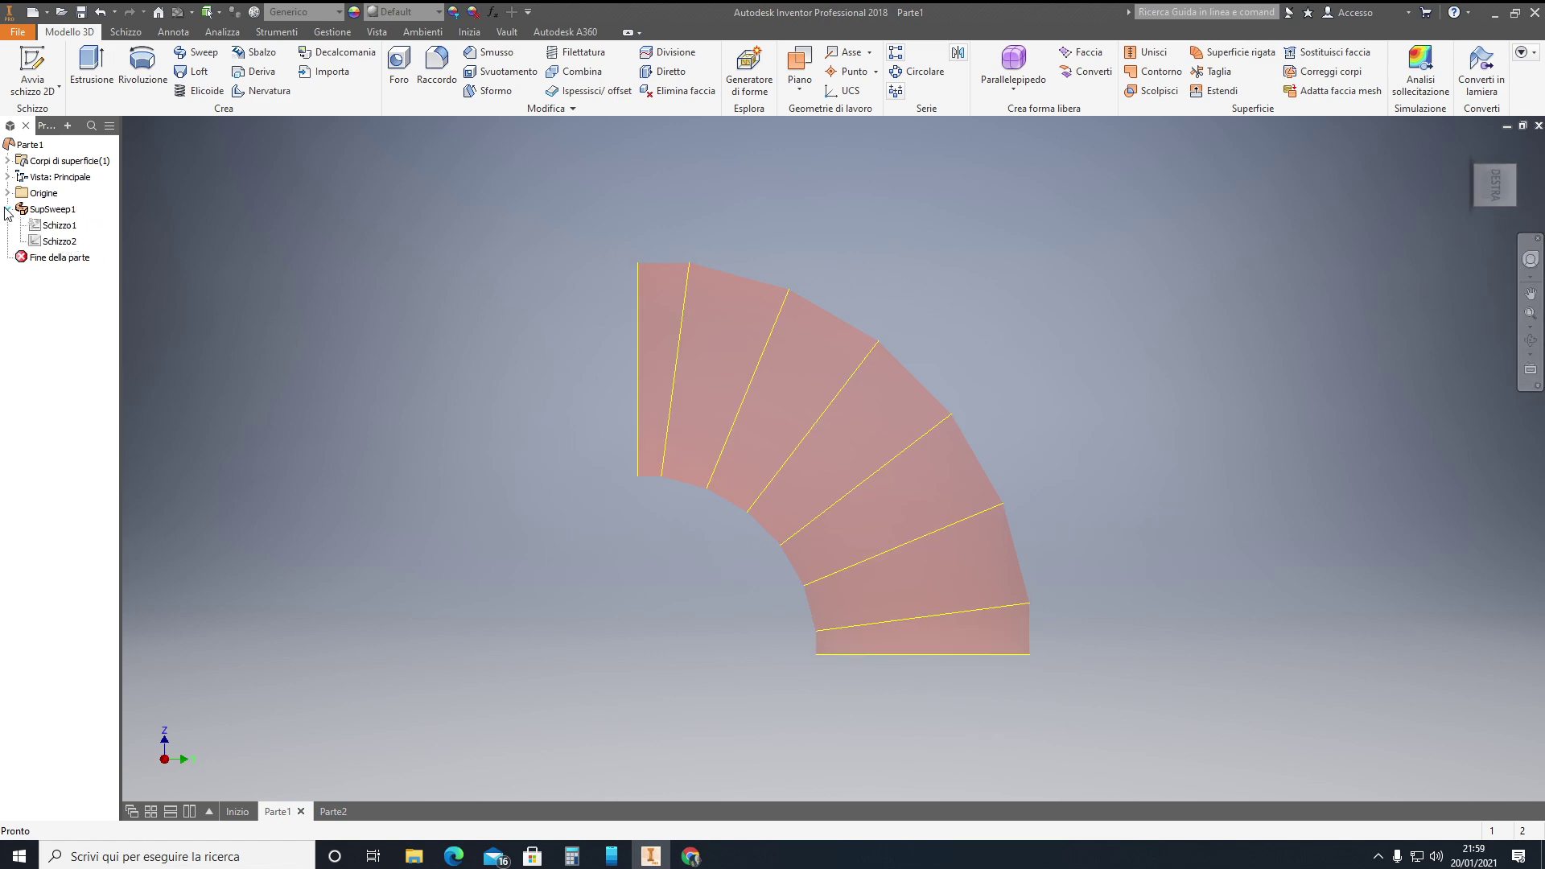
double_click(56, 225)
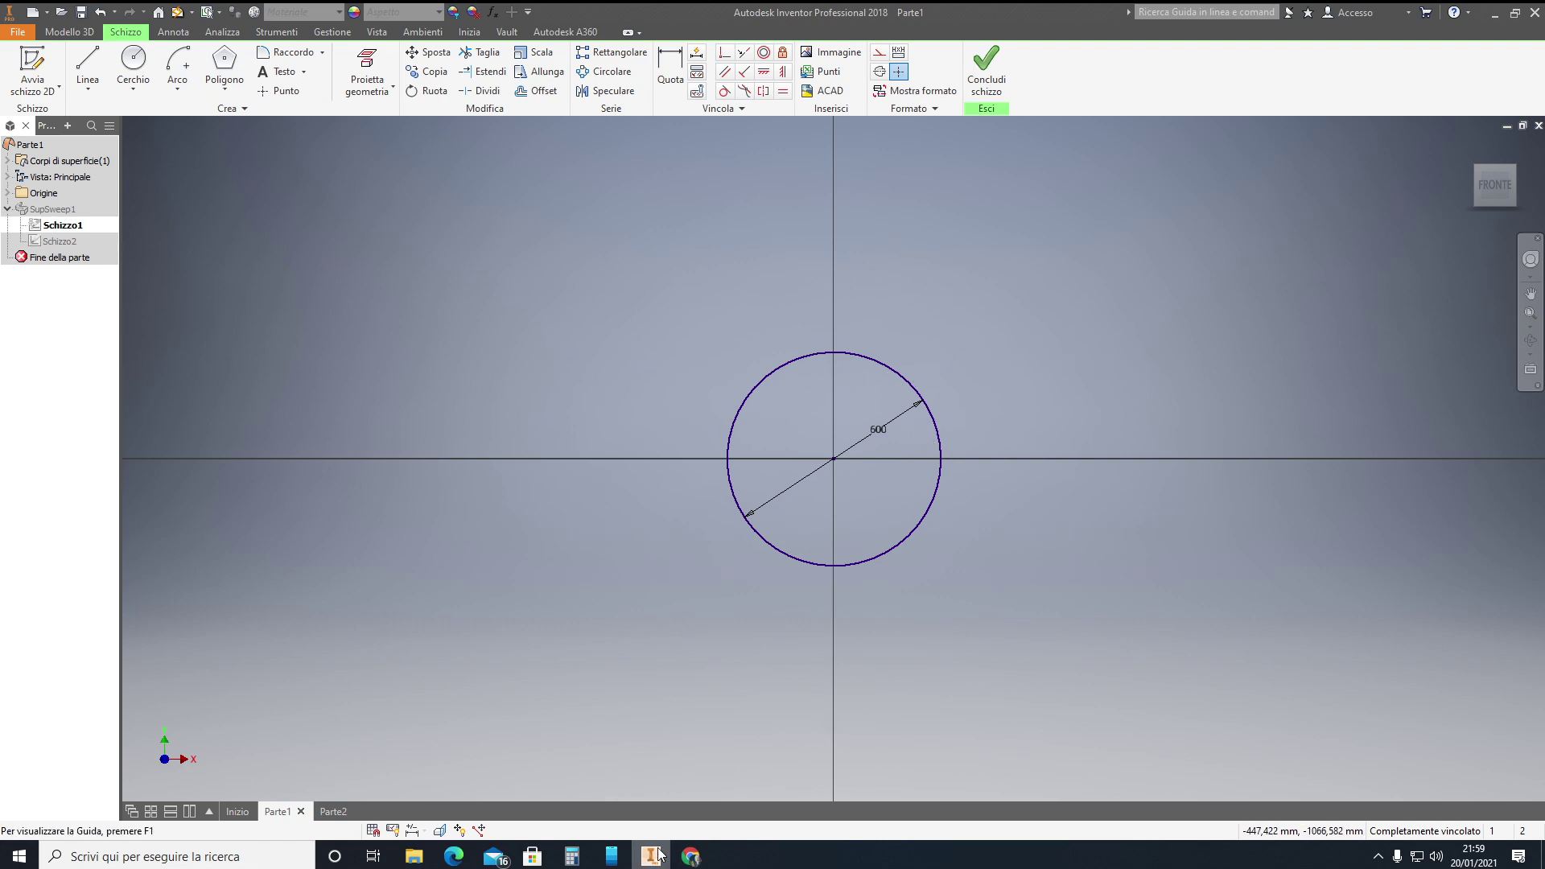
left_click(987, 69)
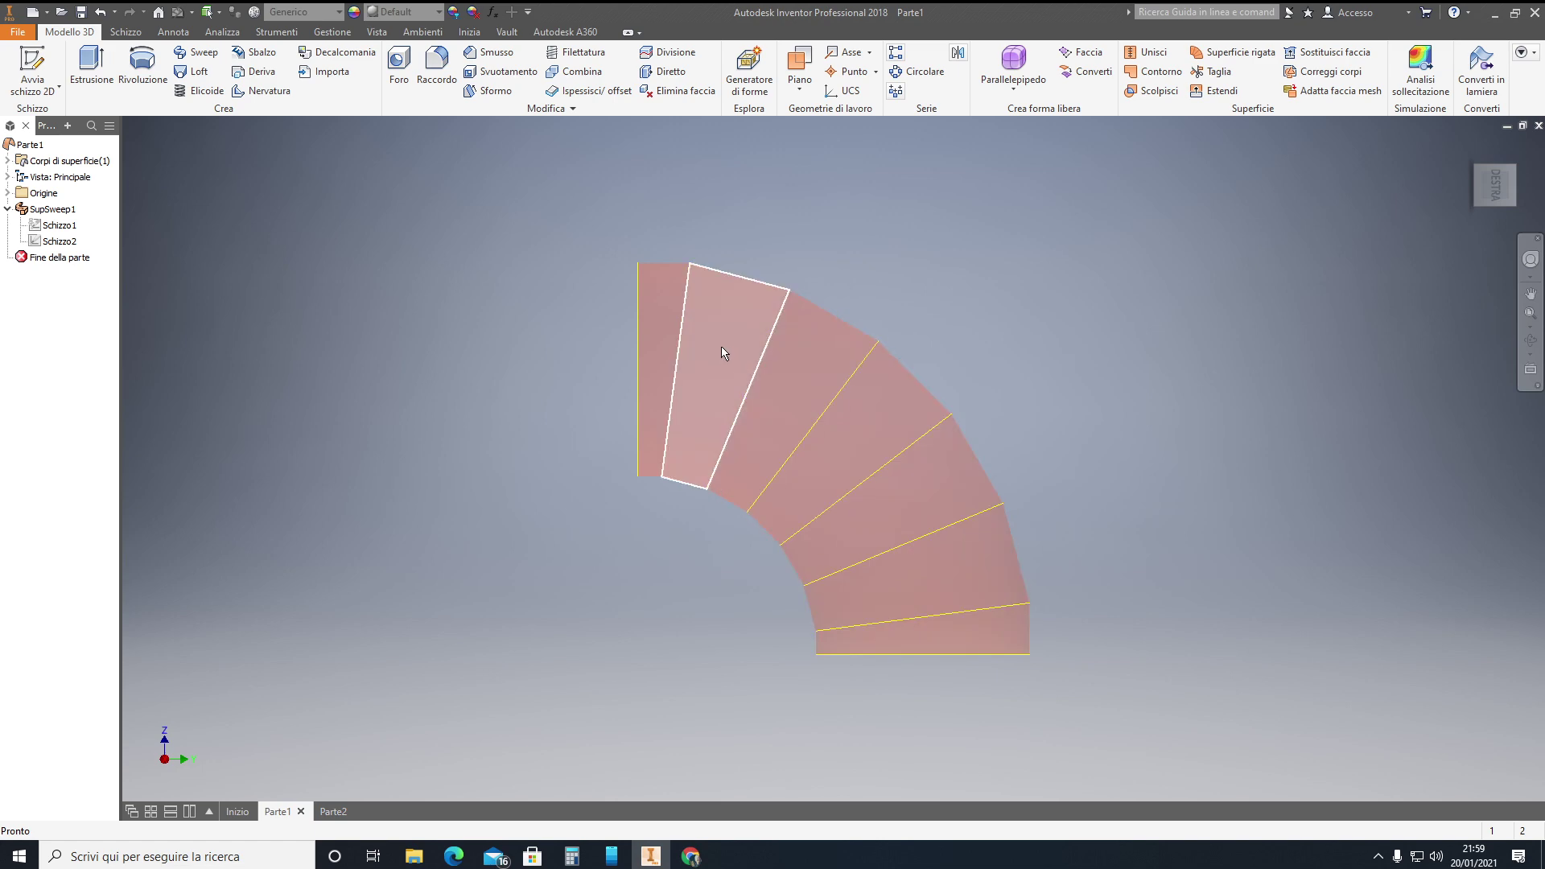
left_click(662, 296)
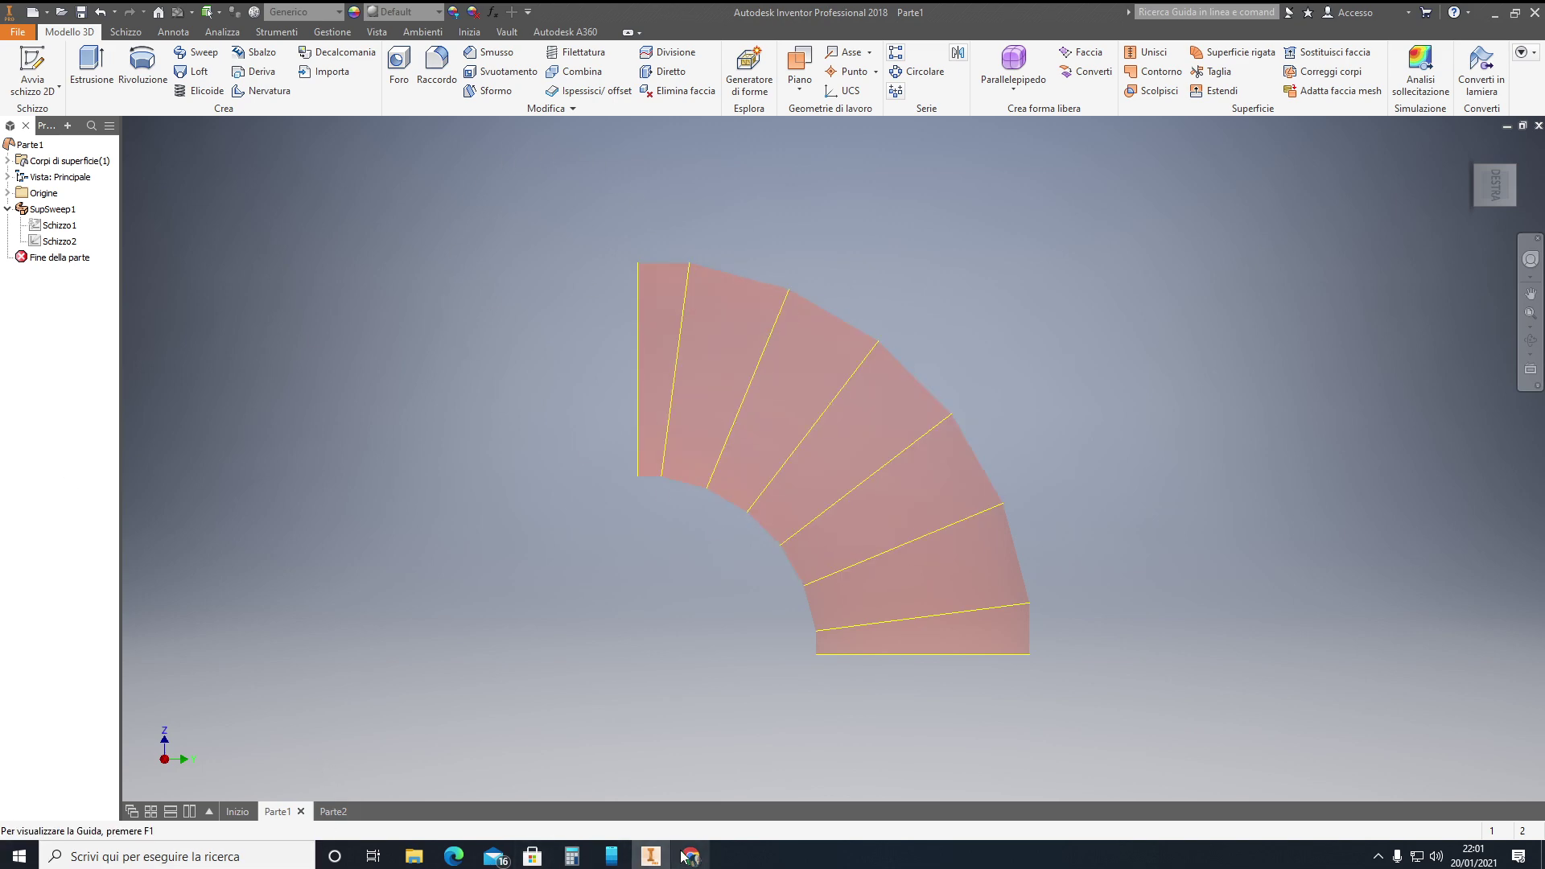
Compute 90 ÷ 6 = 15 degrees per section in Calculator, then close it.
left_click(570, 860)
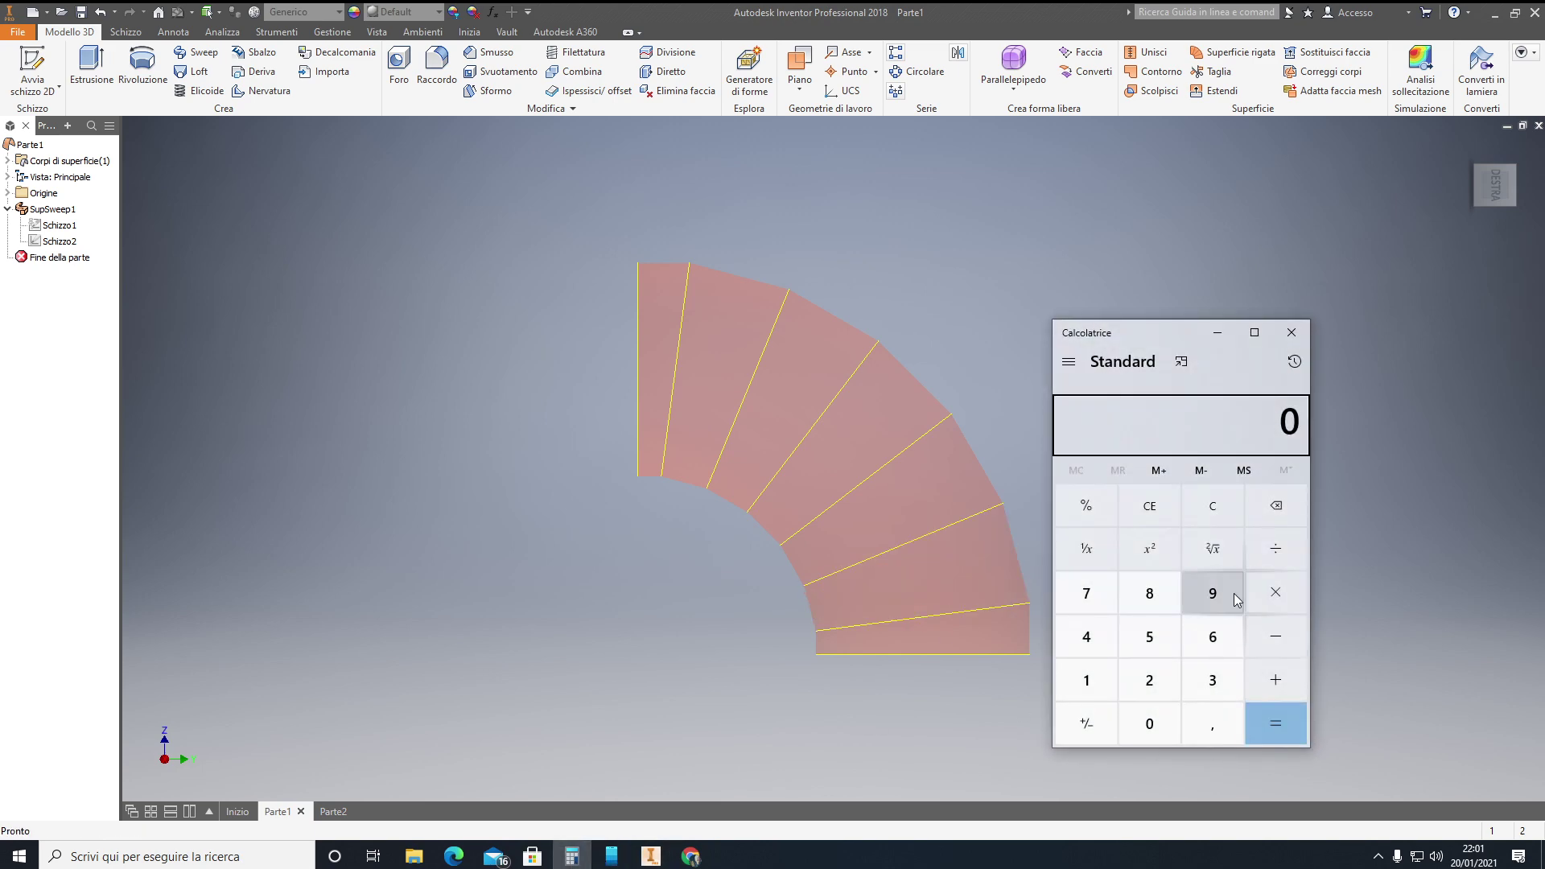
left_click(1215, 598)
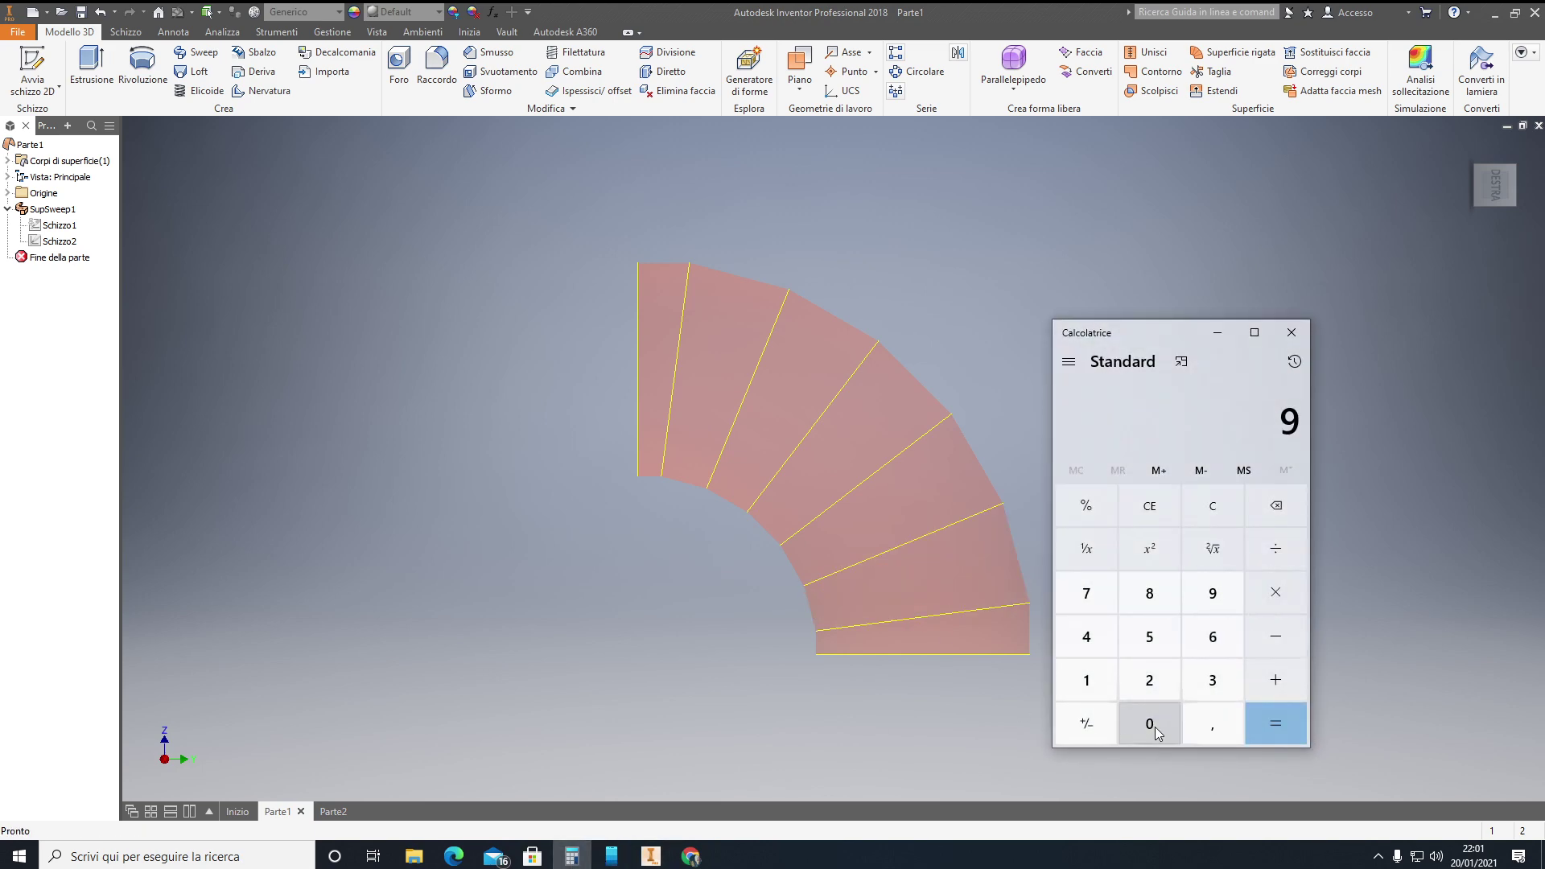
left_click(1132, 733)
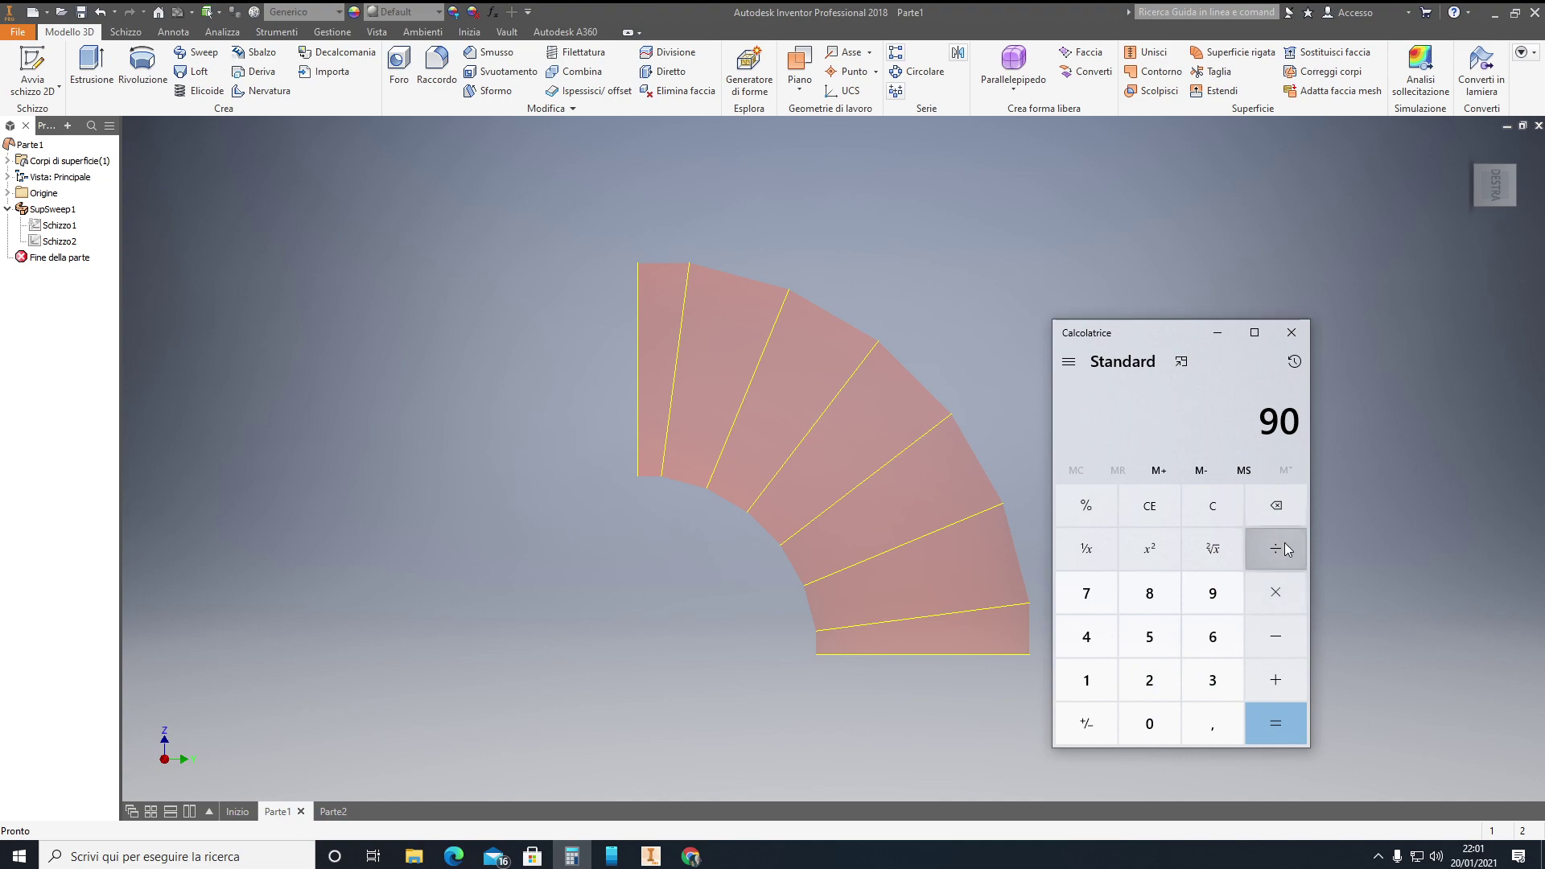
left_click(1275, 549)
left_click(1213, 637)
left_click(1276, 723)
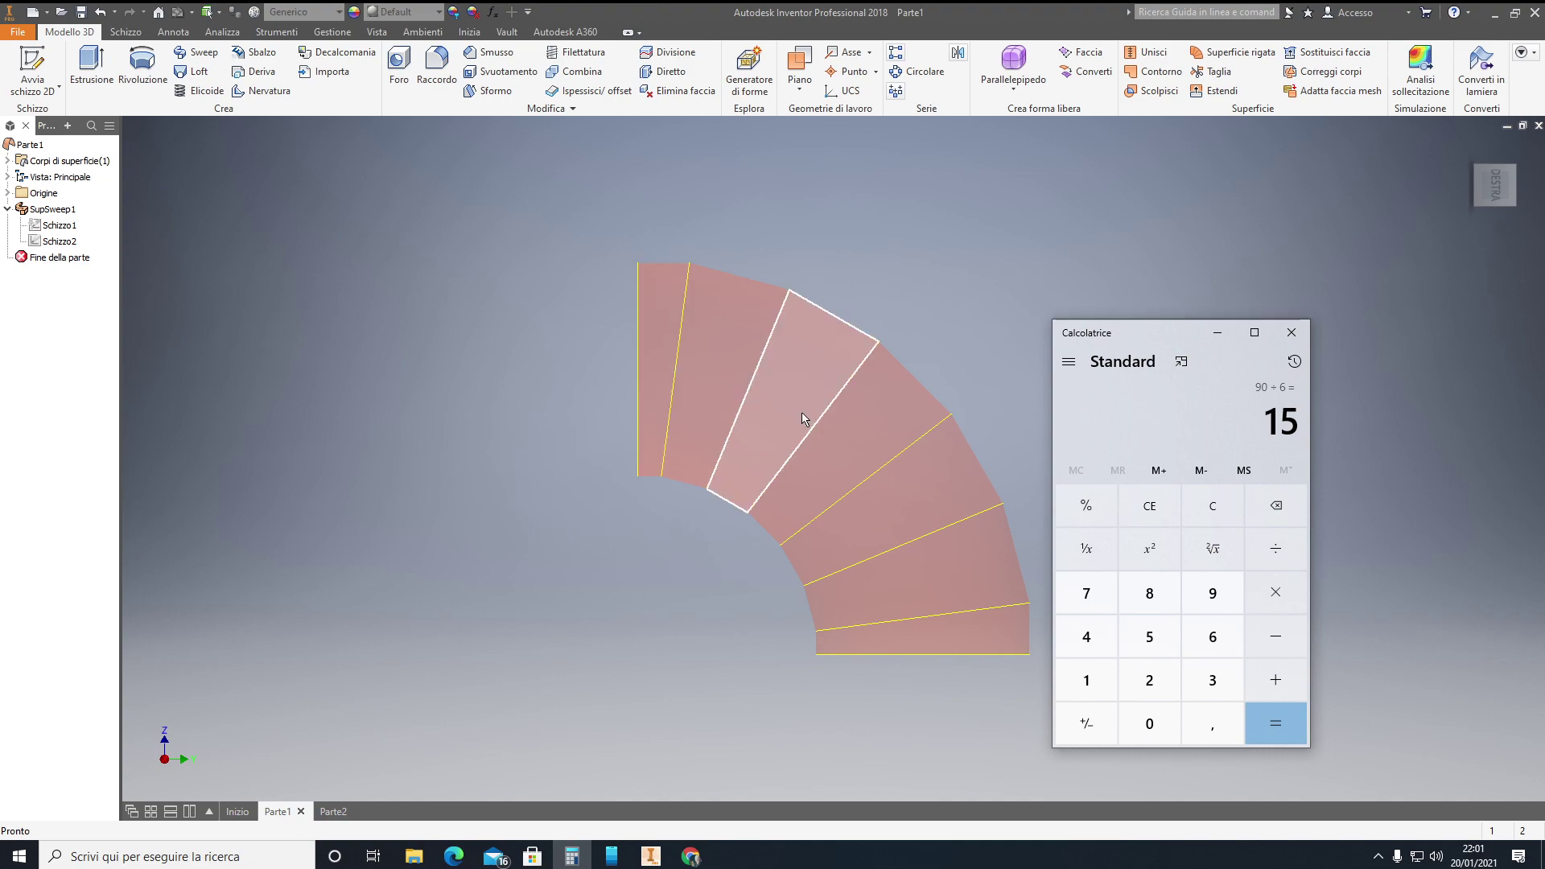
left_click(1292, 334)
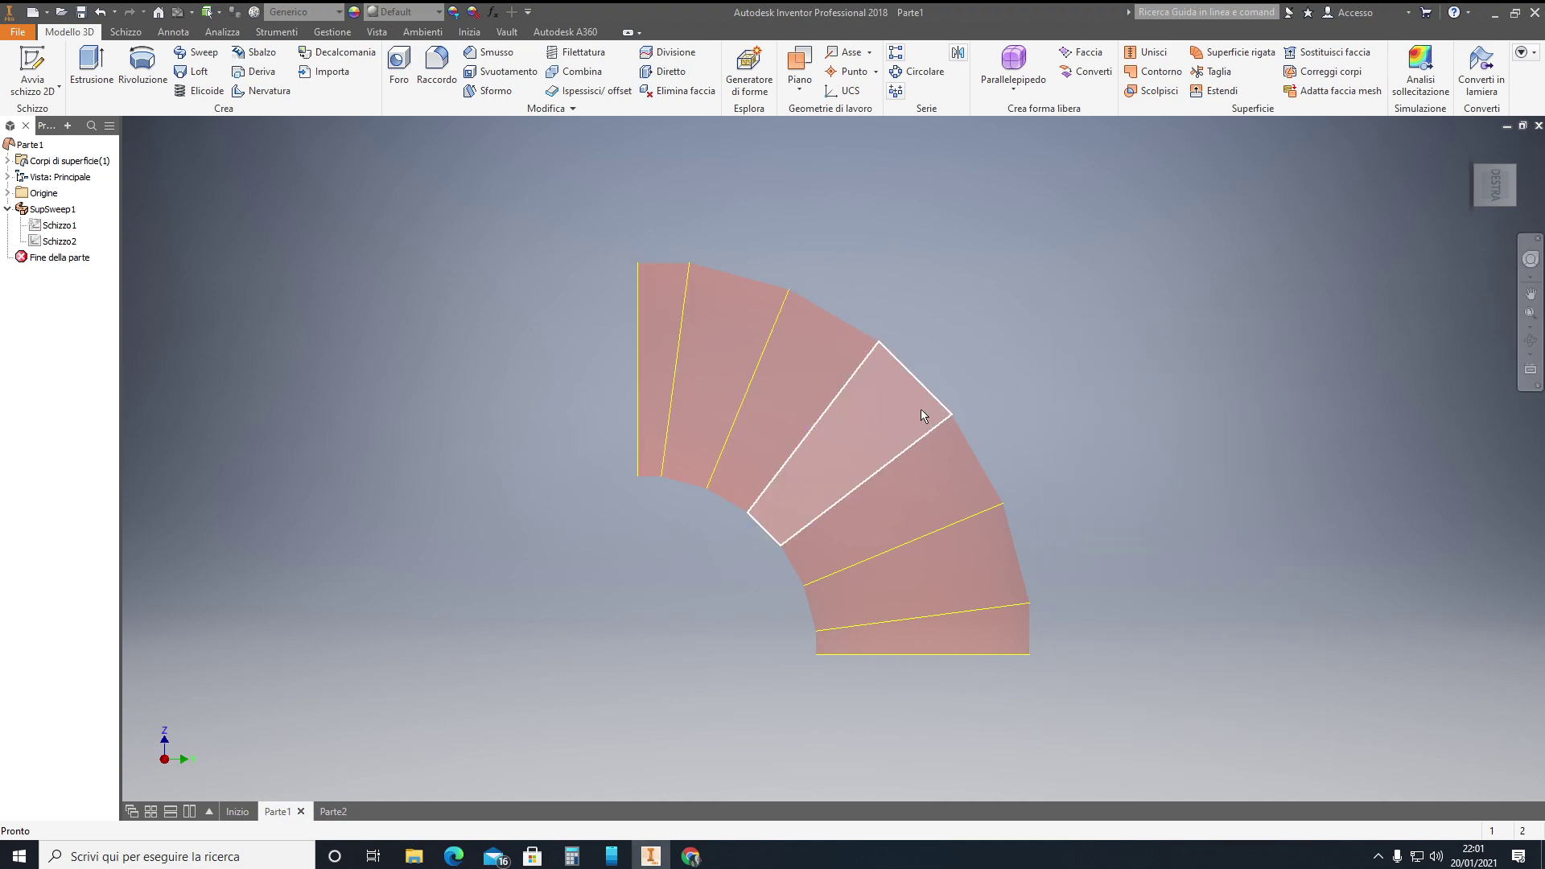
Switch to the Parte2 document showing the five-section elbow surface.
left_click(327, 812)
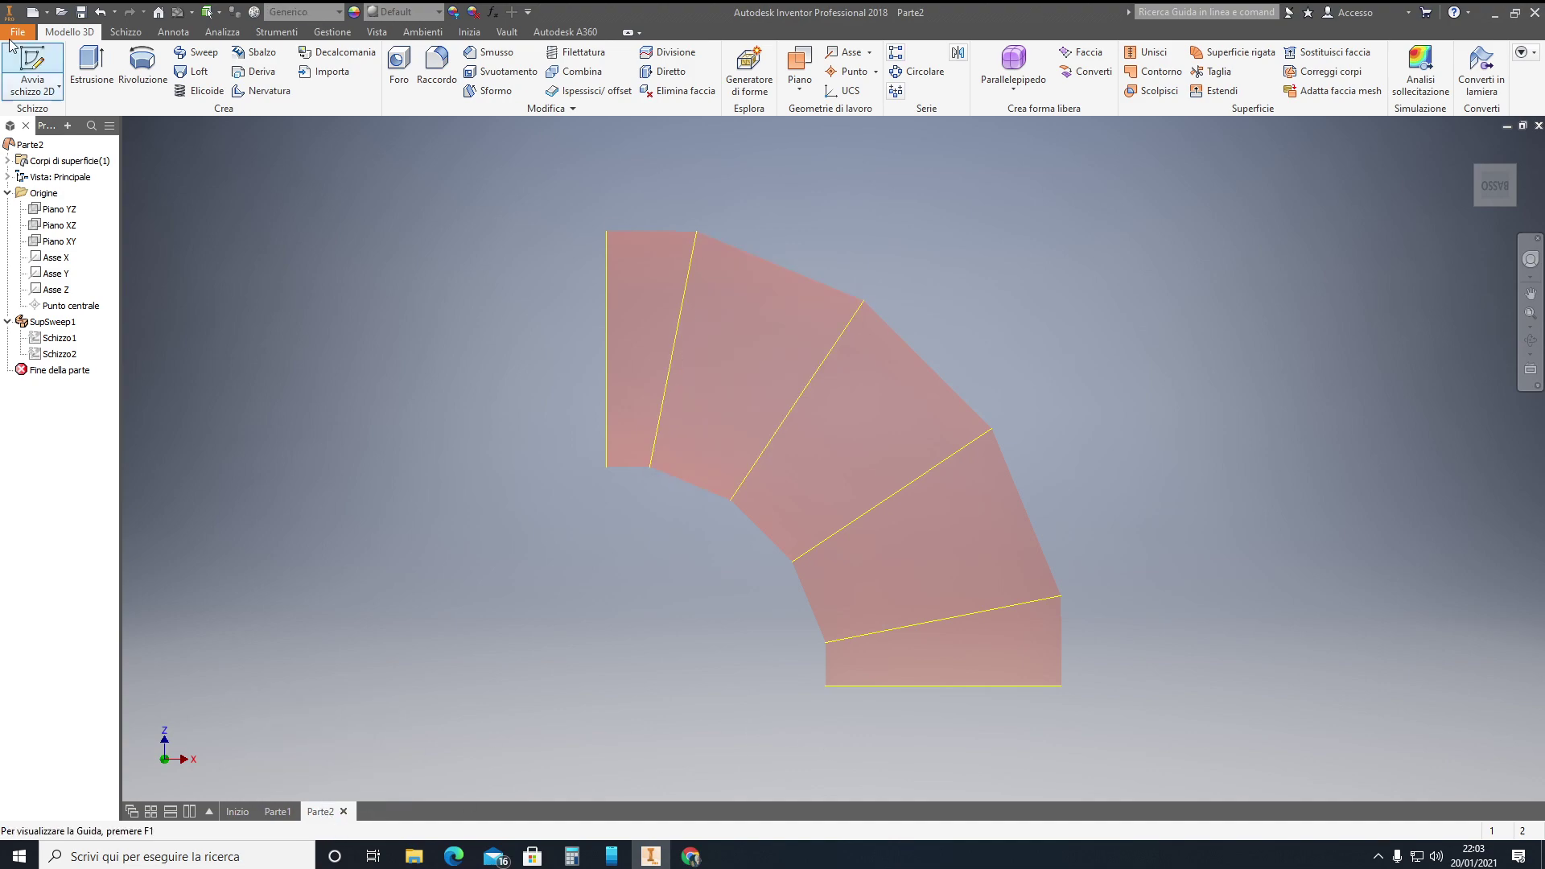
Create a new part Parte3 from the Standard.ipt template, dismissing the style conflict.
left_click(33, 12)
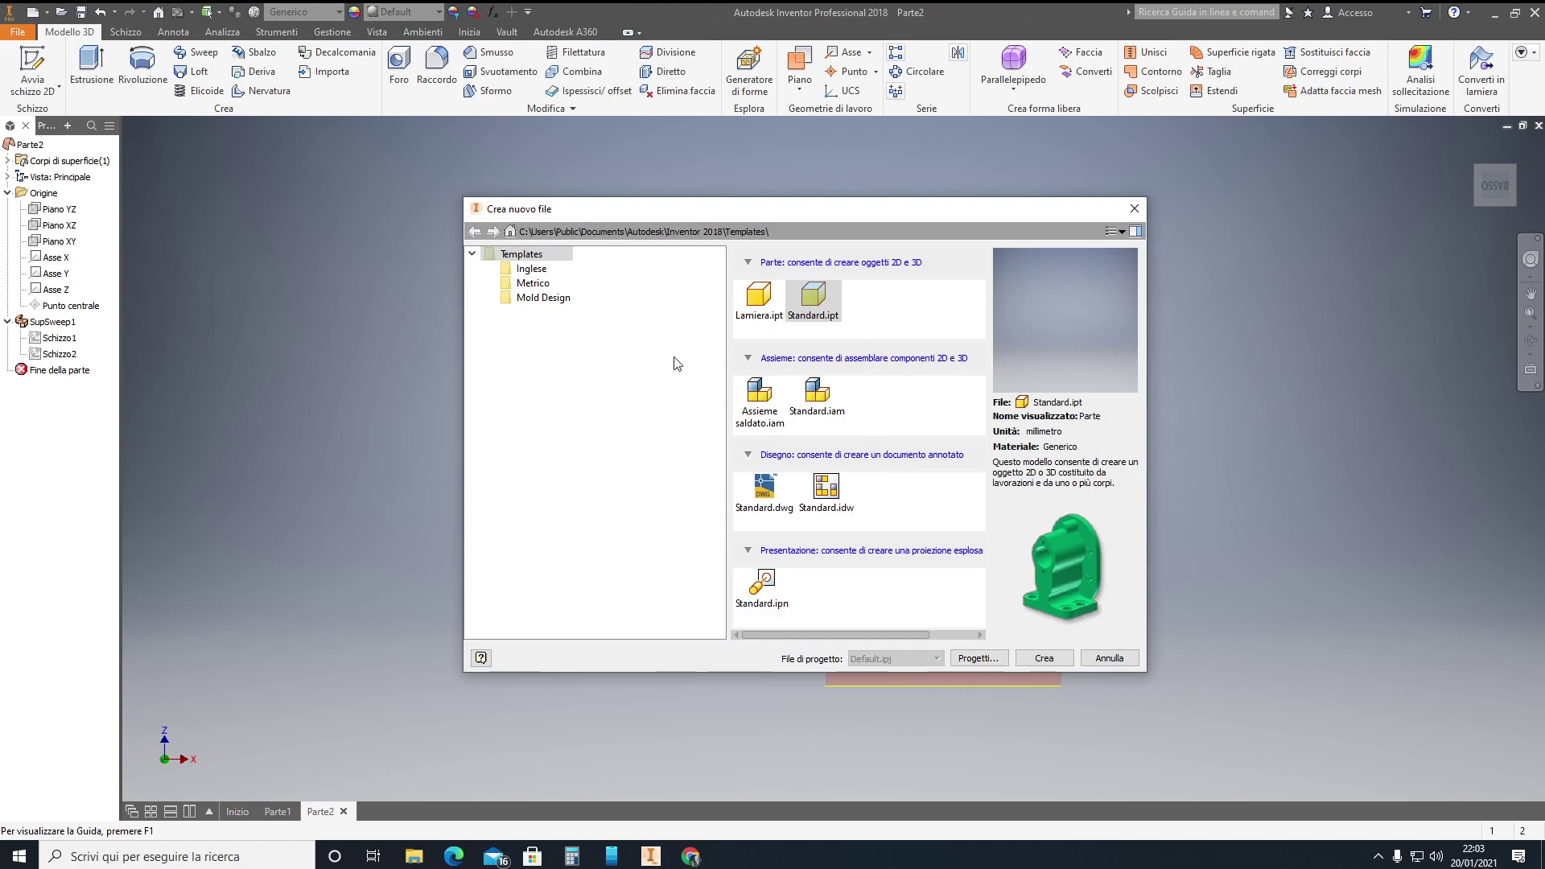
left_click(1037, 660)
left_click(724, 488)
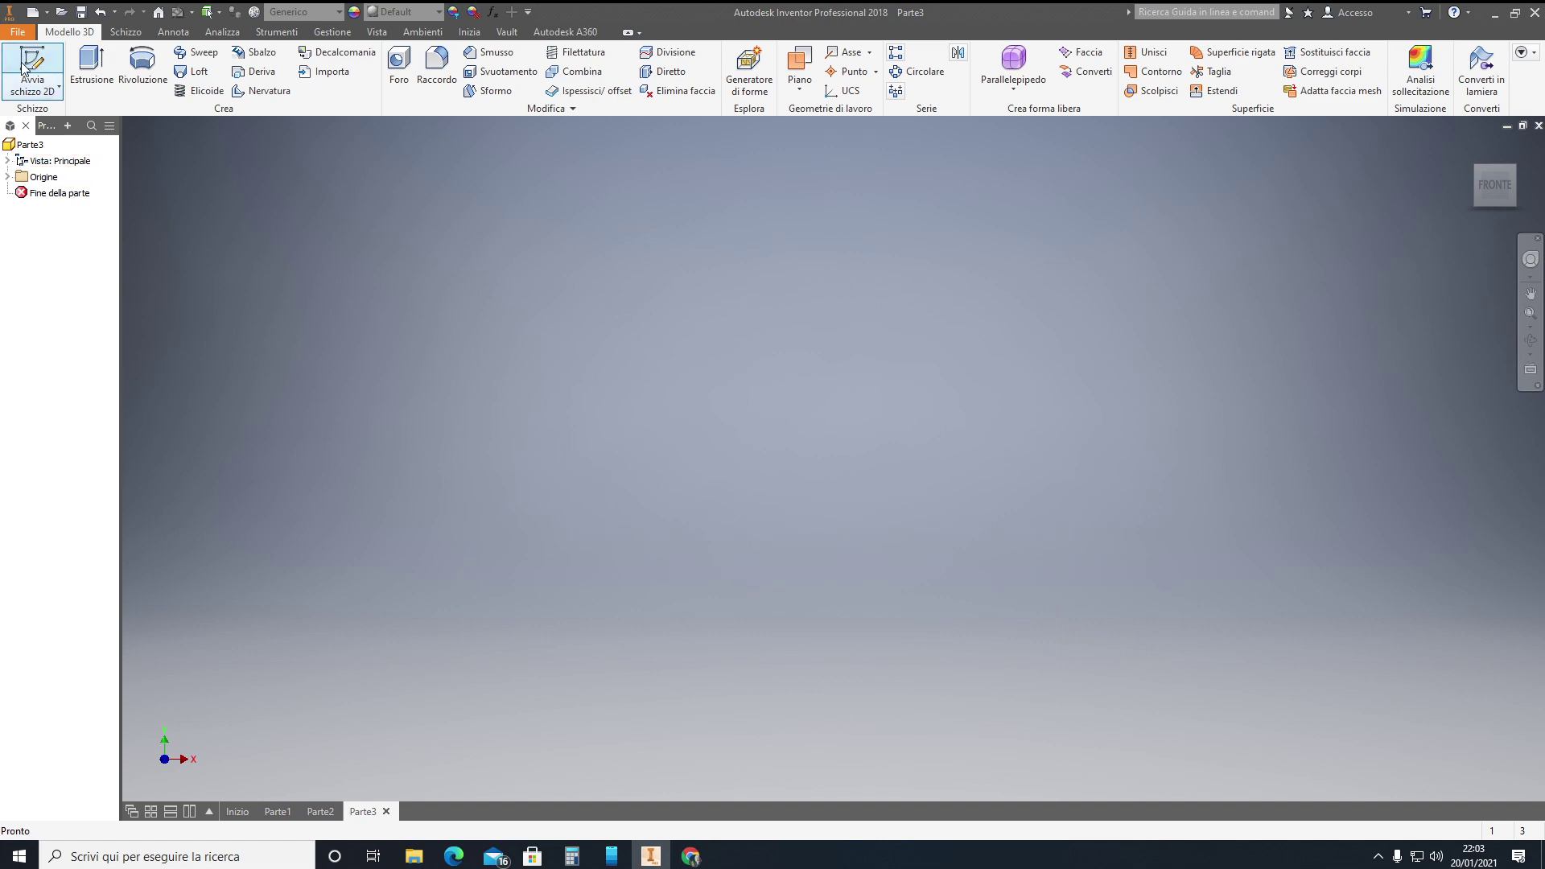
Start a 2D sketch and reset to the home isometric view showing origin planes.
left_click(32, 87)
left_click(38, 120)
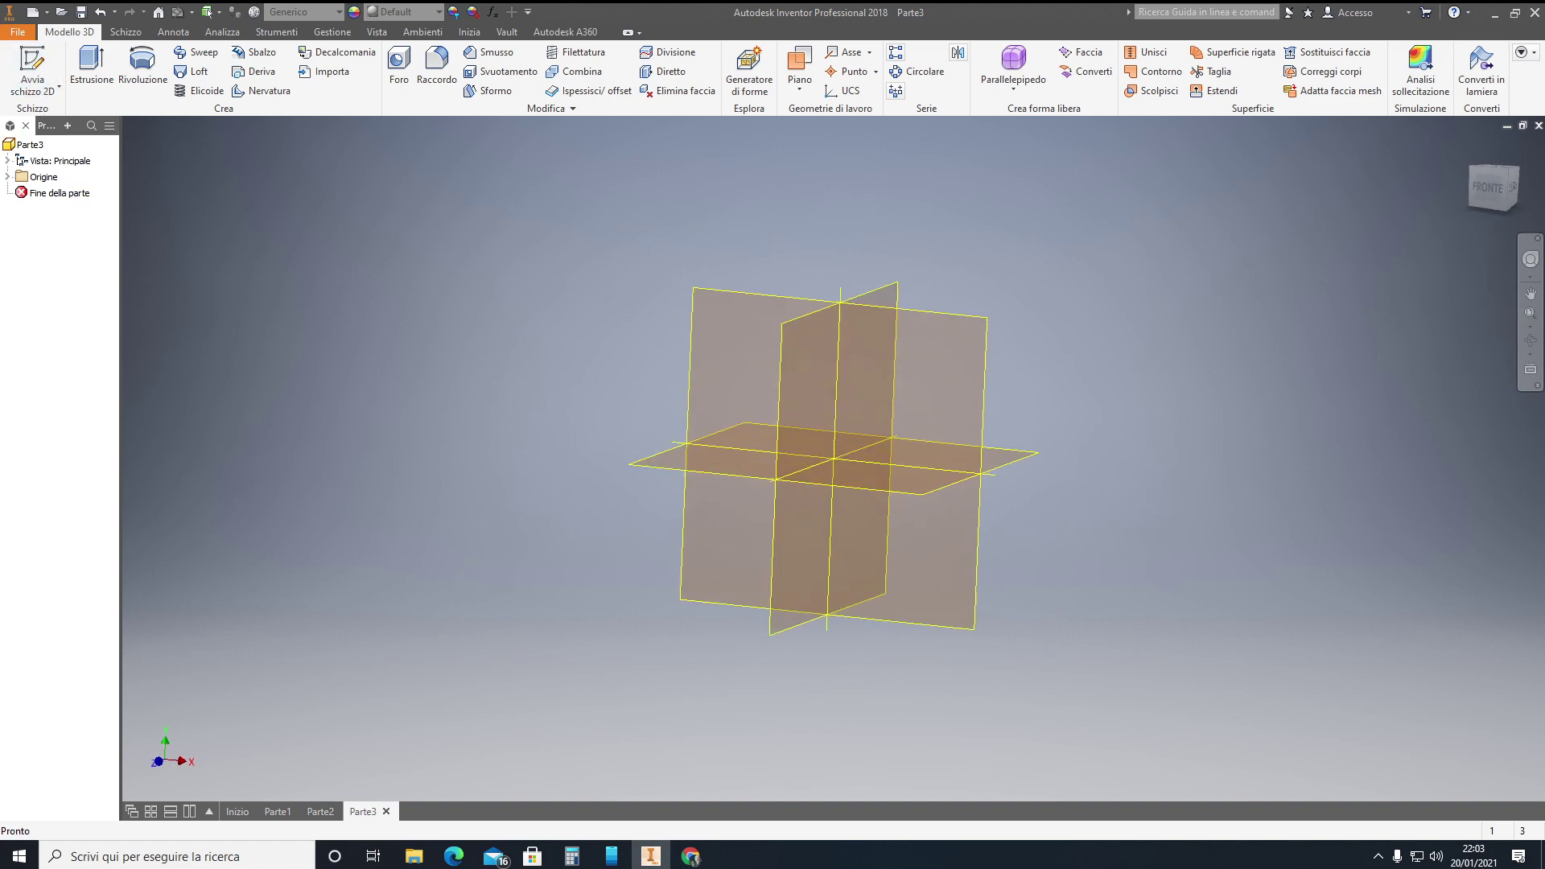
left_click(1471, 150)
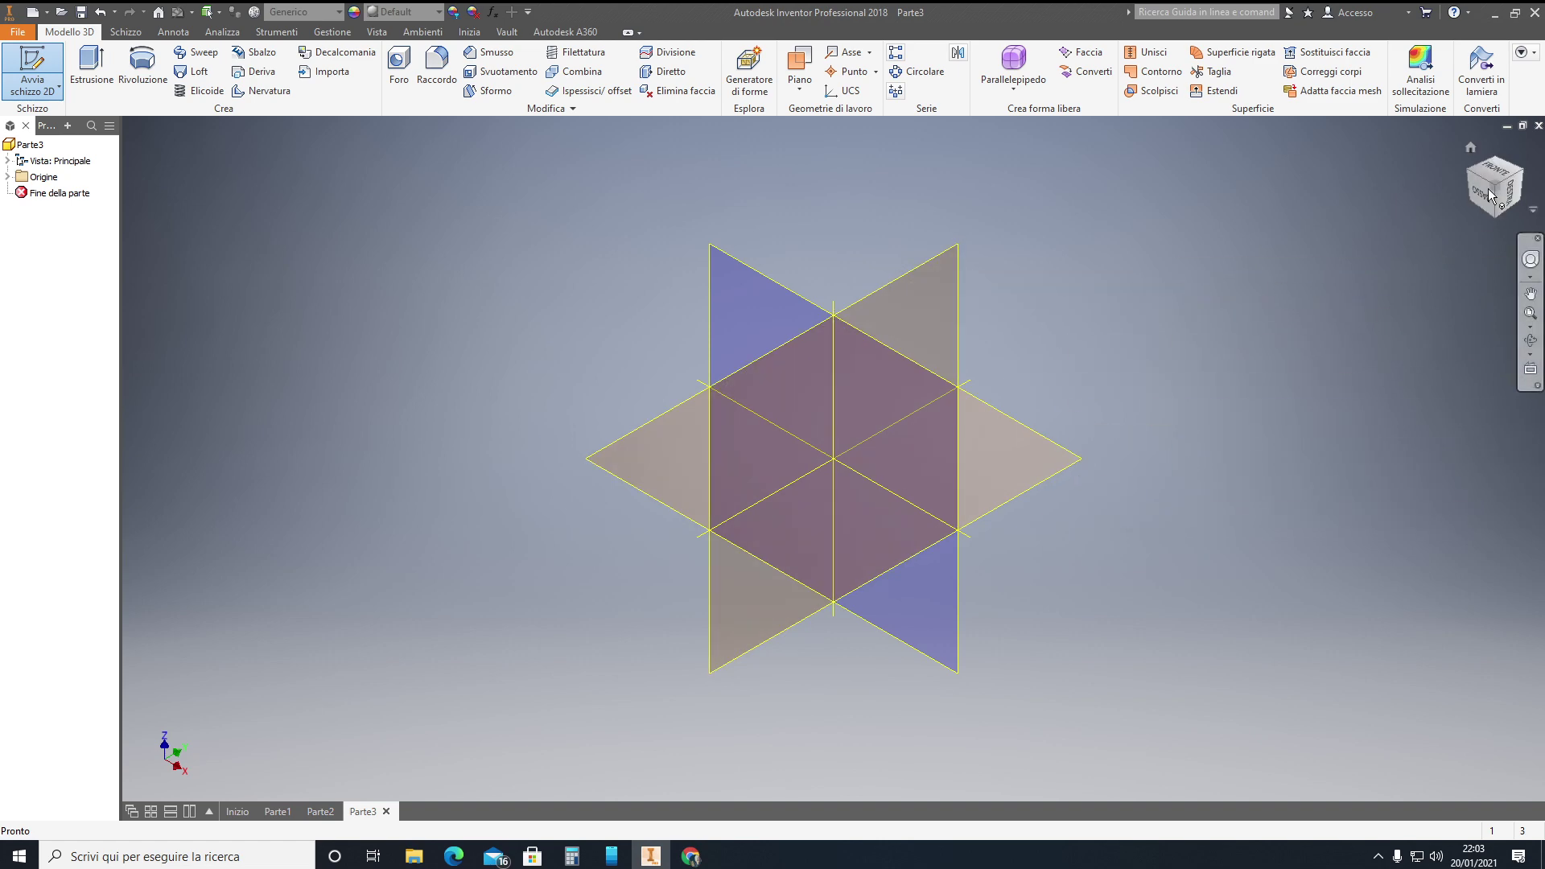
Draw a 600 diameter circle centred on the origin on the XY plane.
left_click(1080, 461)
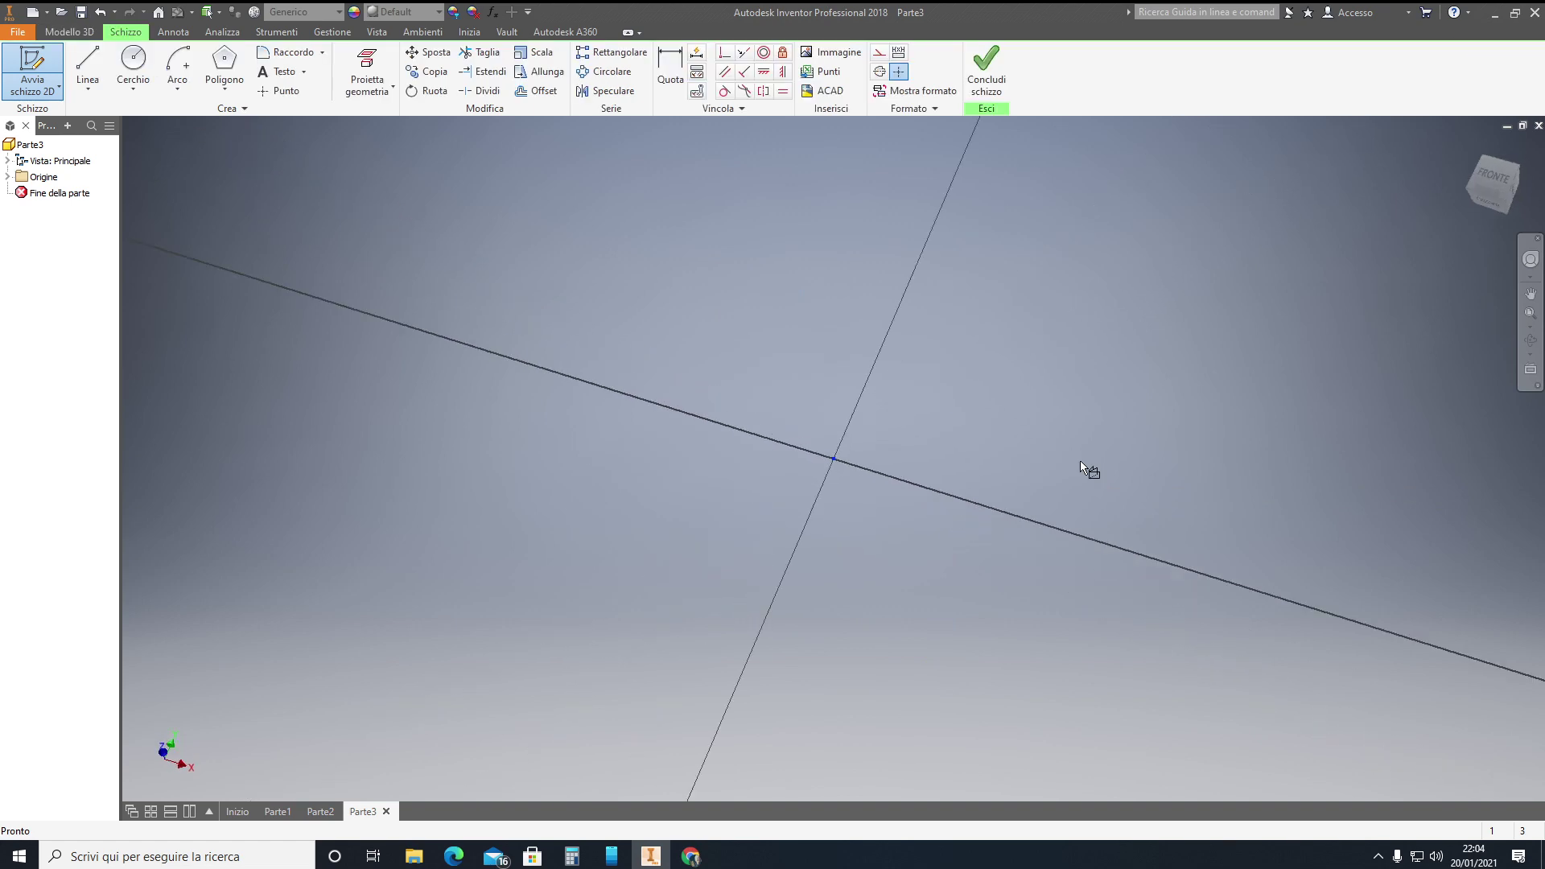
left_click(132, 64)
left_click(833, 458)
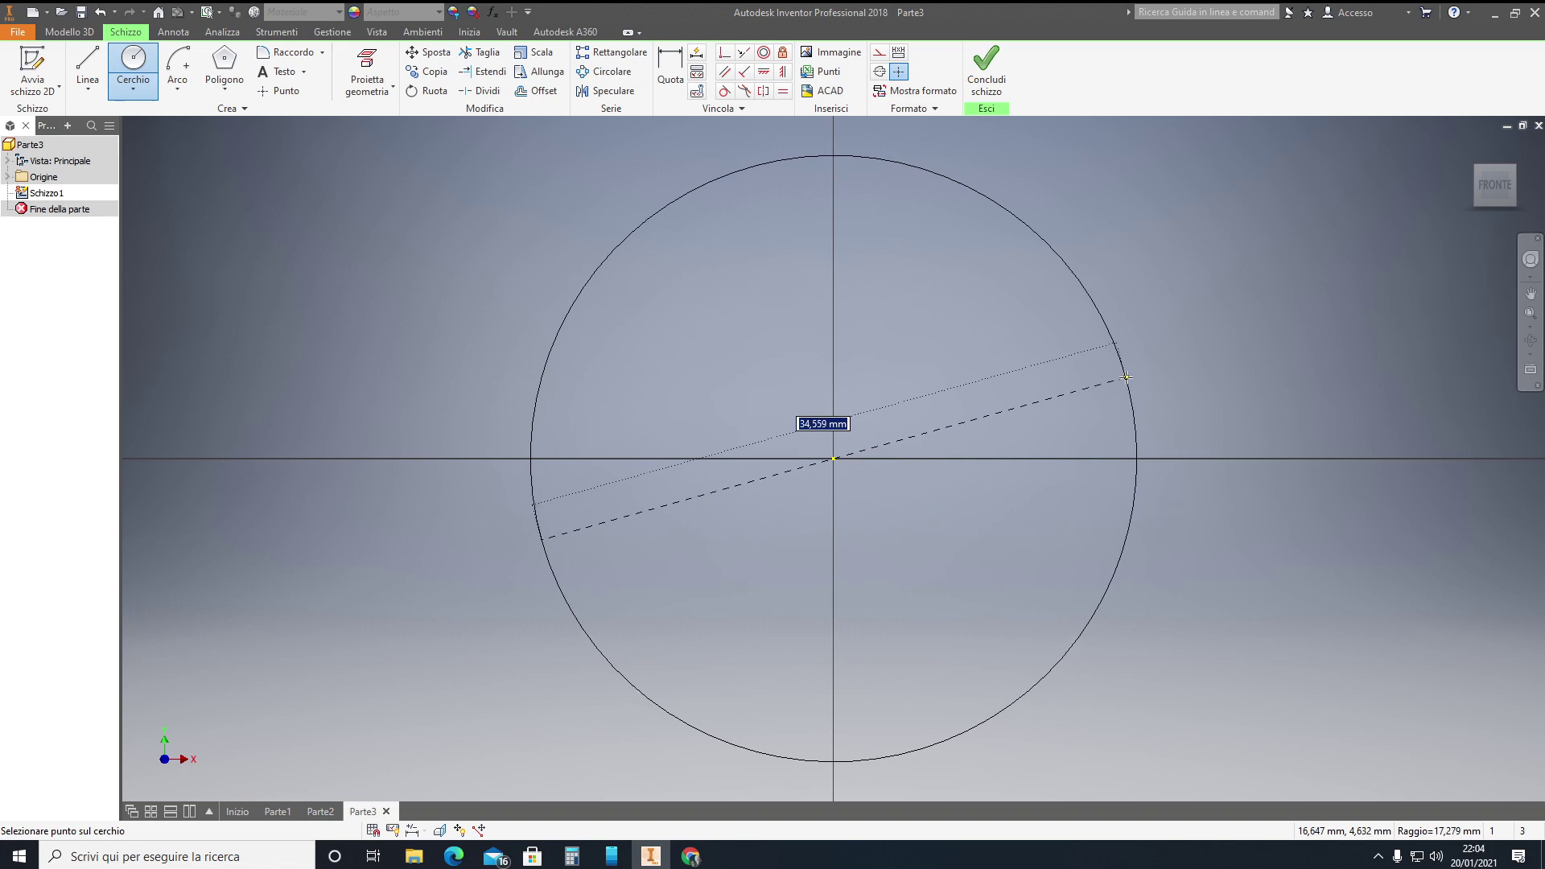
type("600")
key("Return")
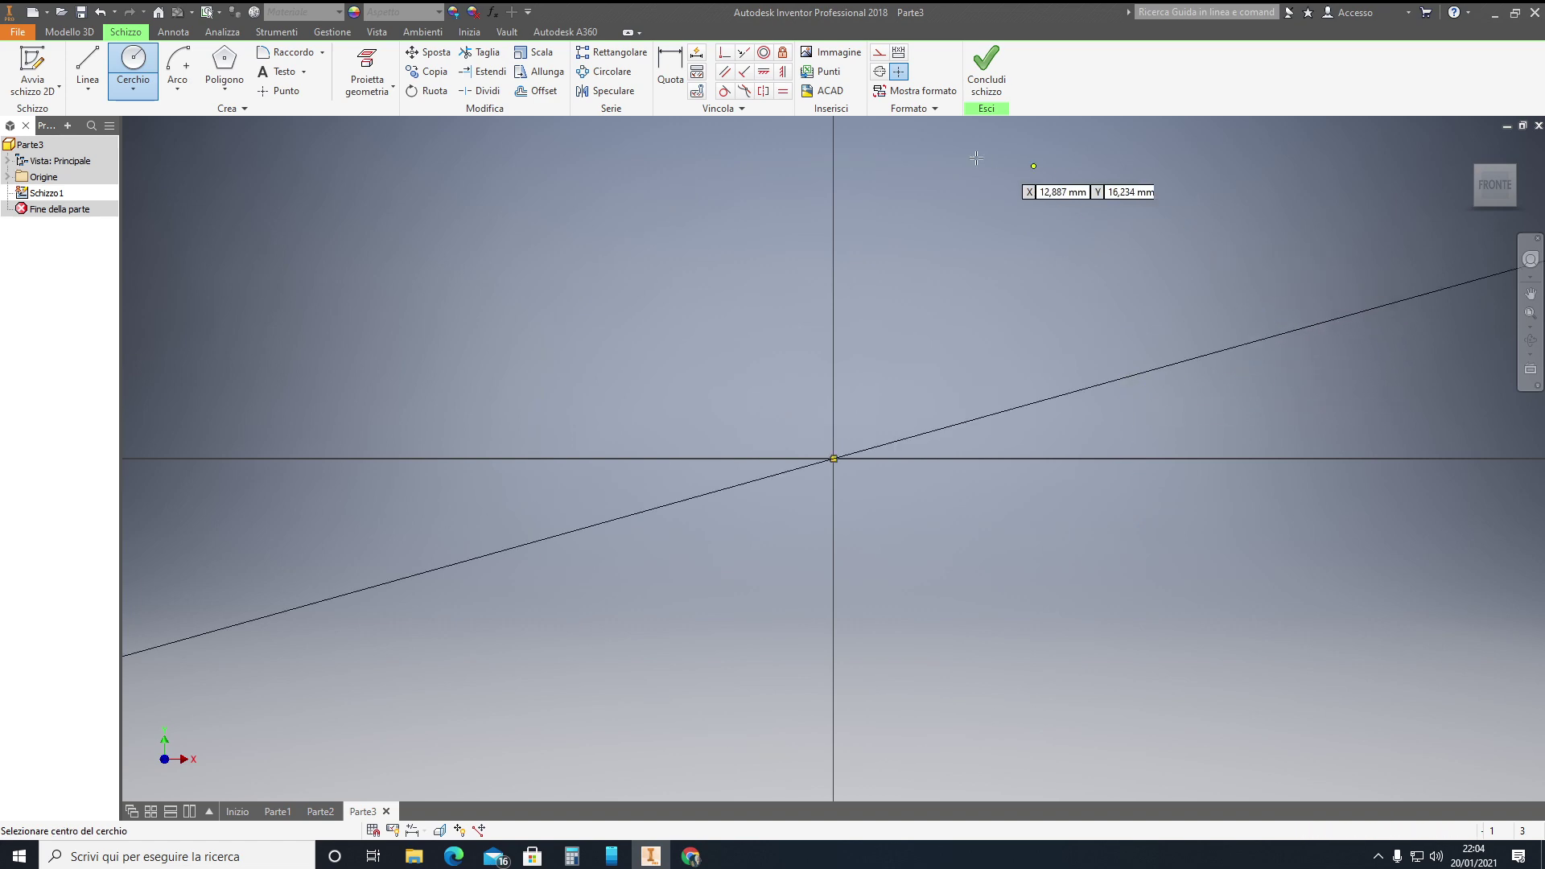
key("Escape")
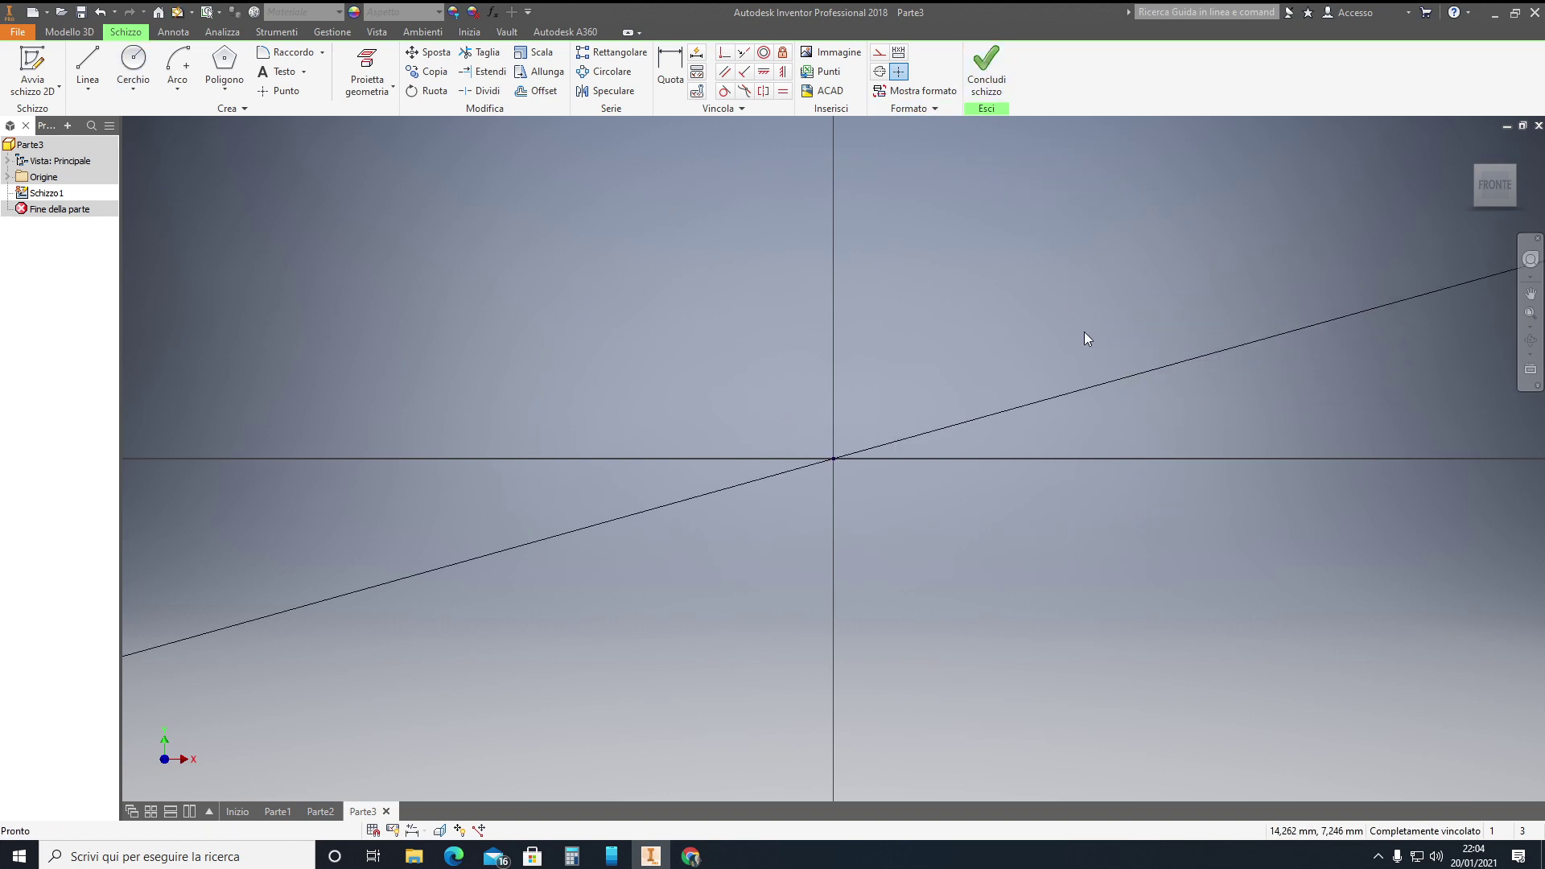
key("Home")
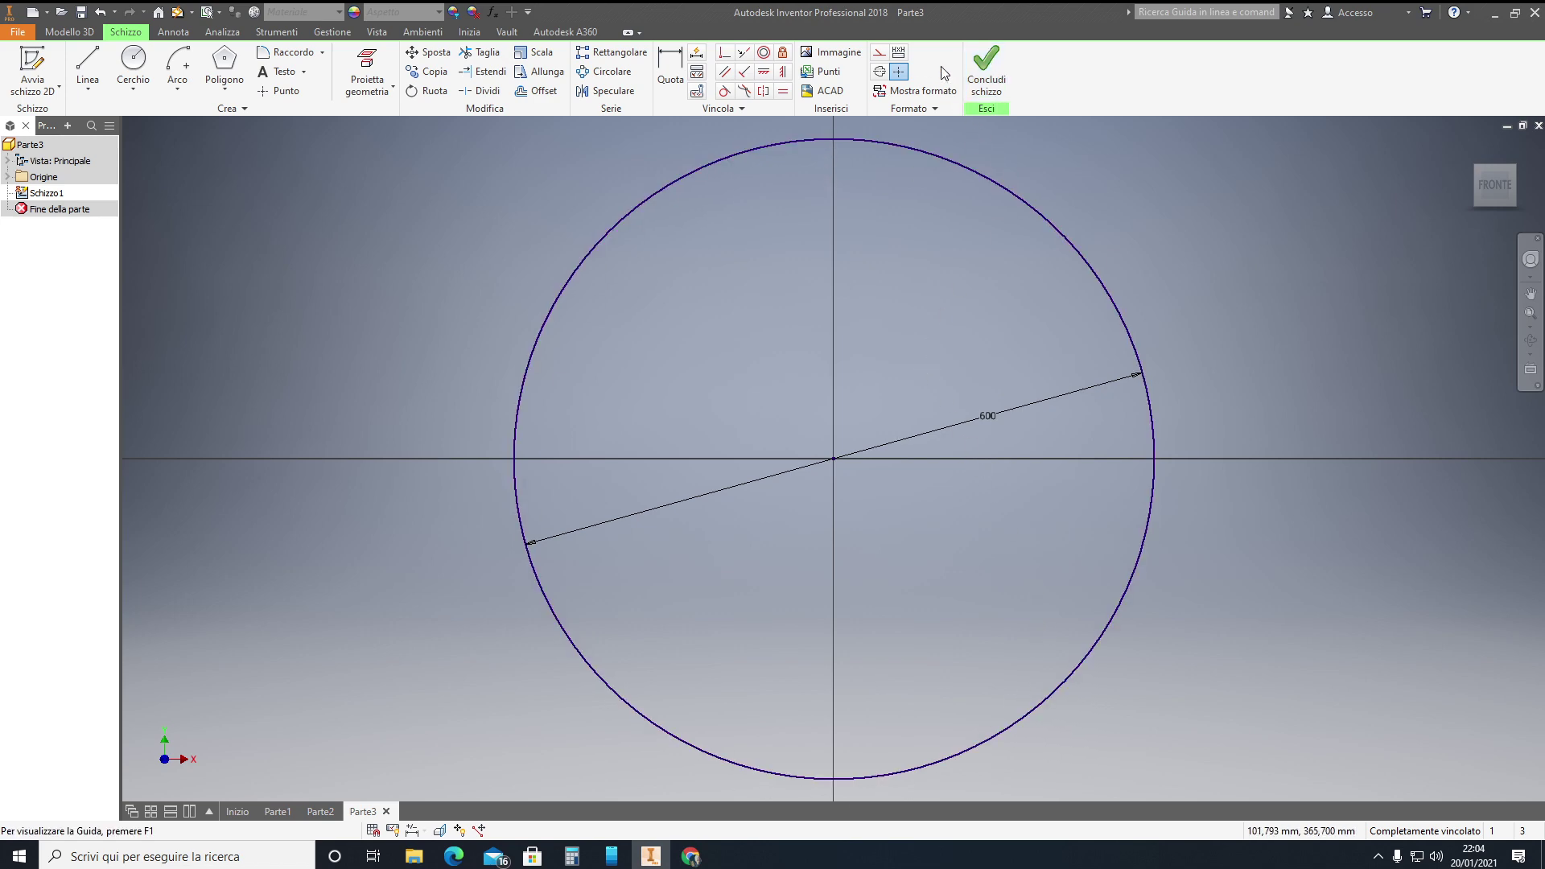
Finish Schizzo1 and zoom out in the 3D modelling view.
left_click(997, 91)
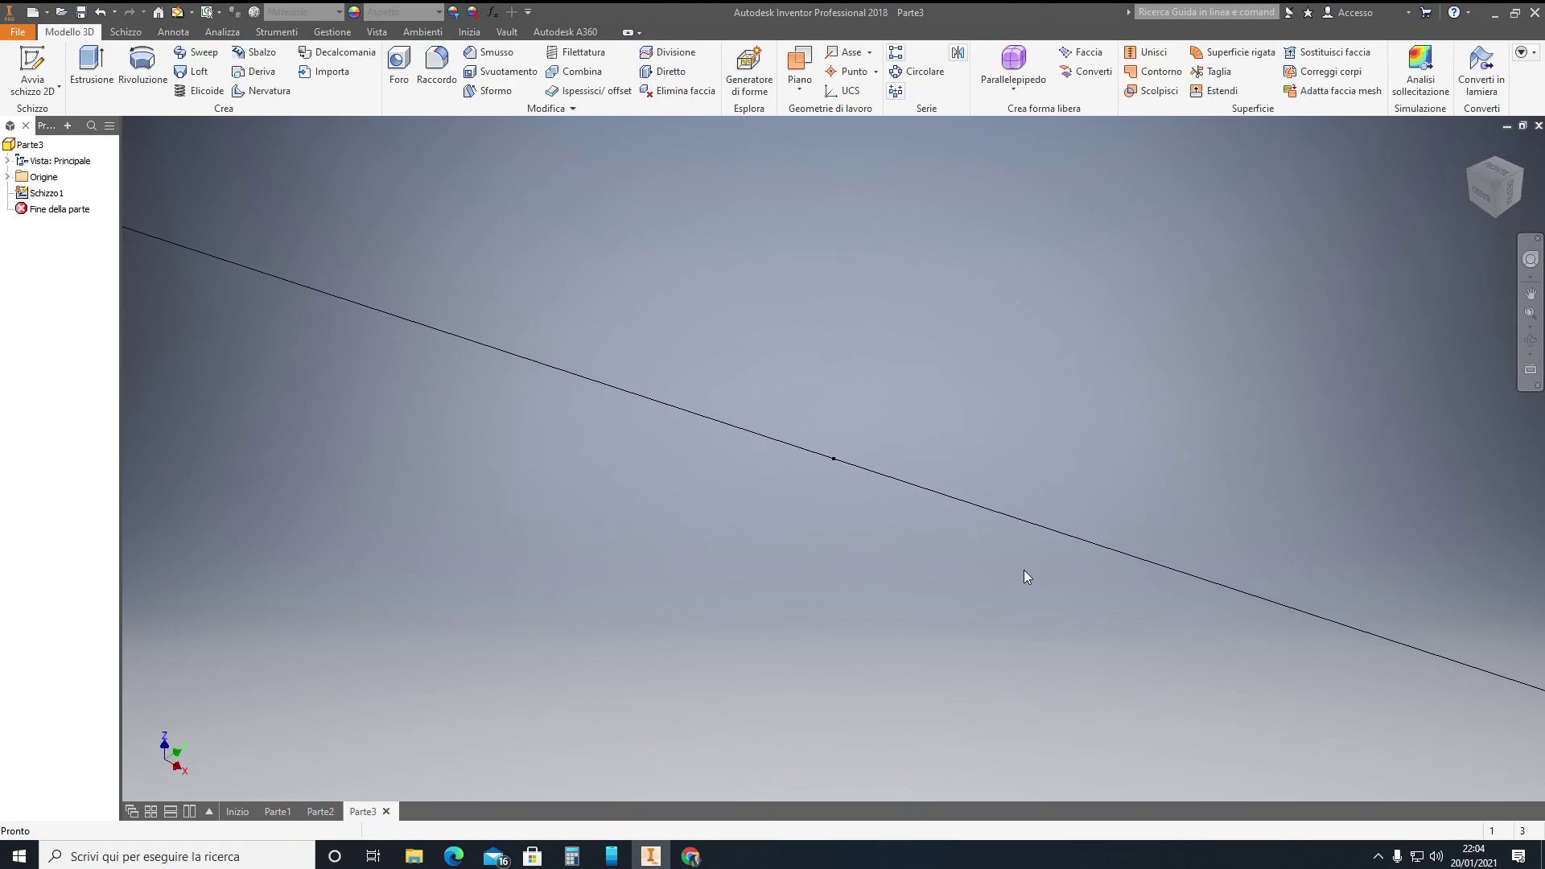
scroll(1020, 554, "down", 5)
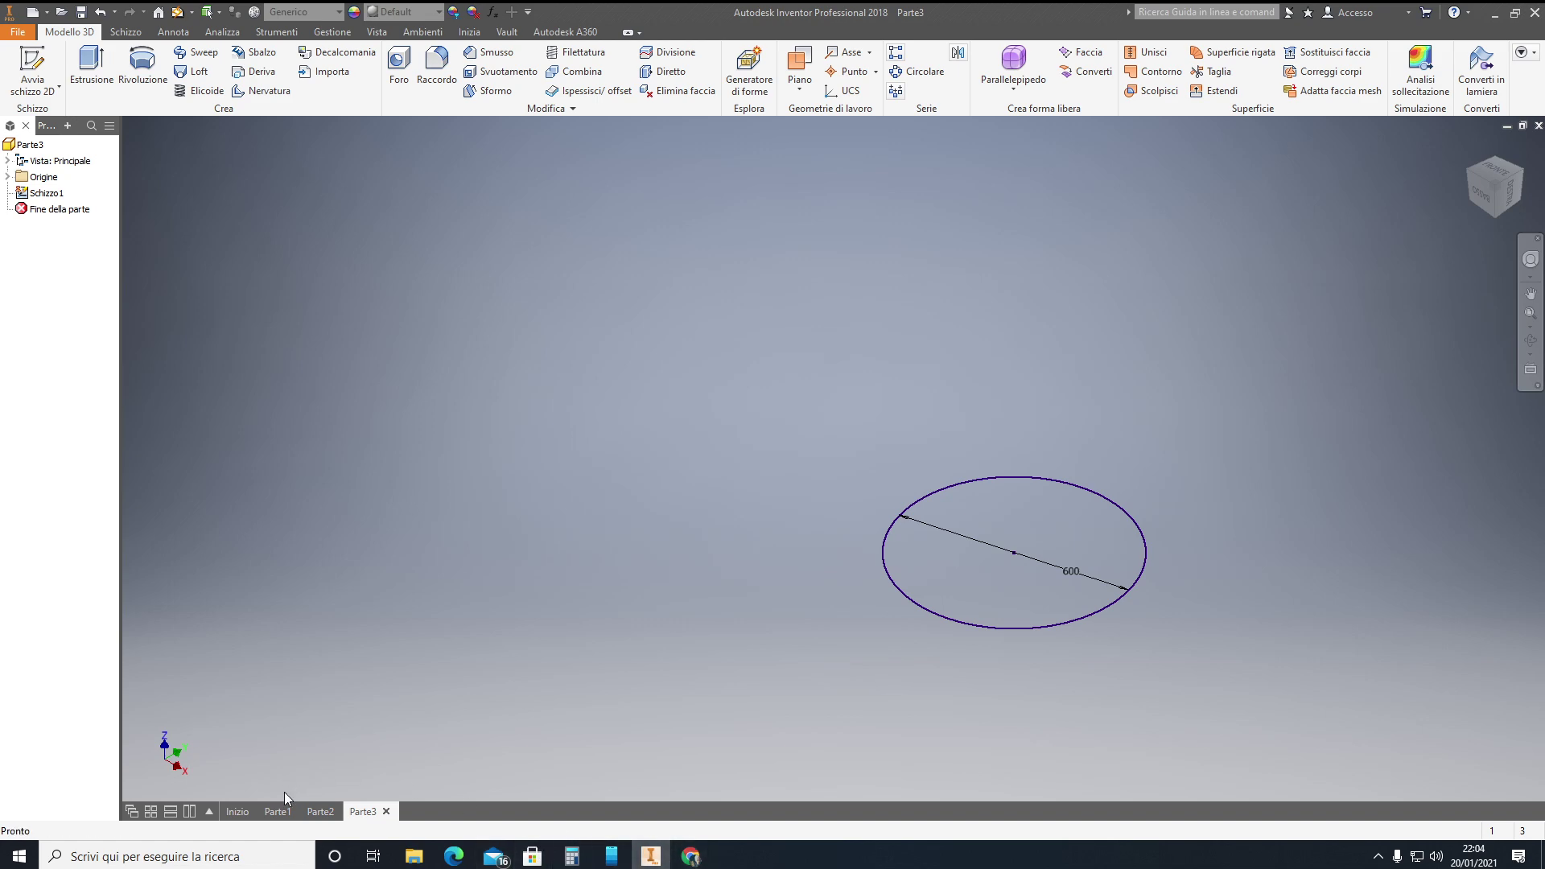
left_click(320, 812)
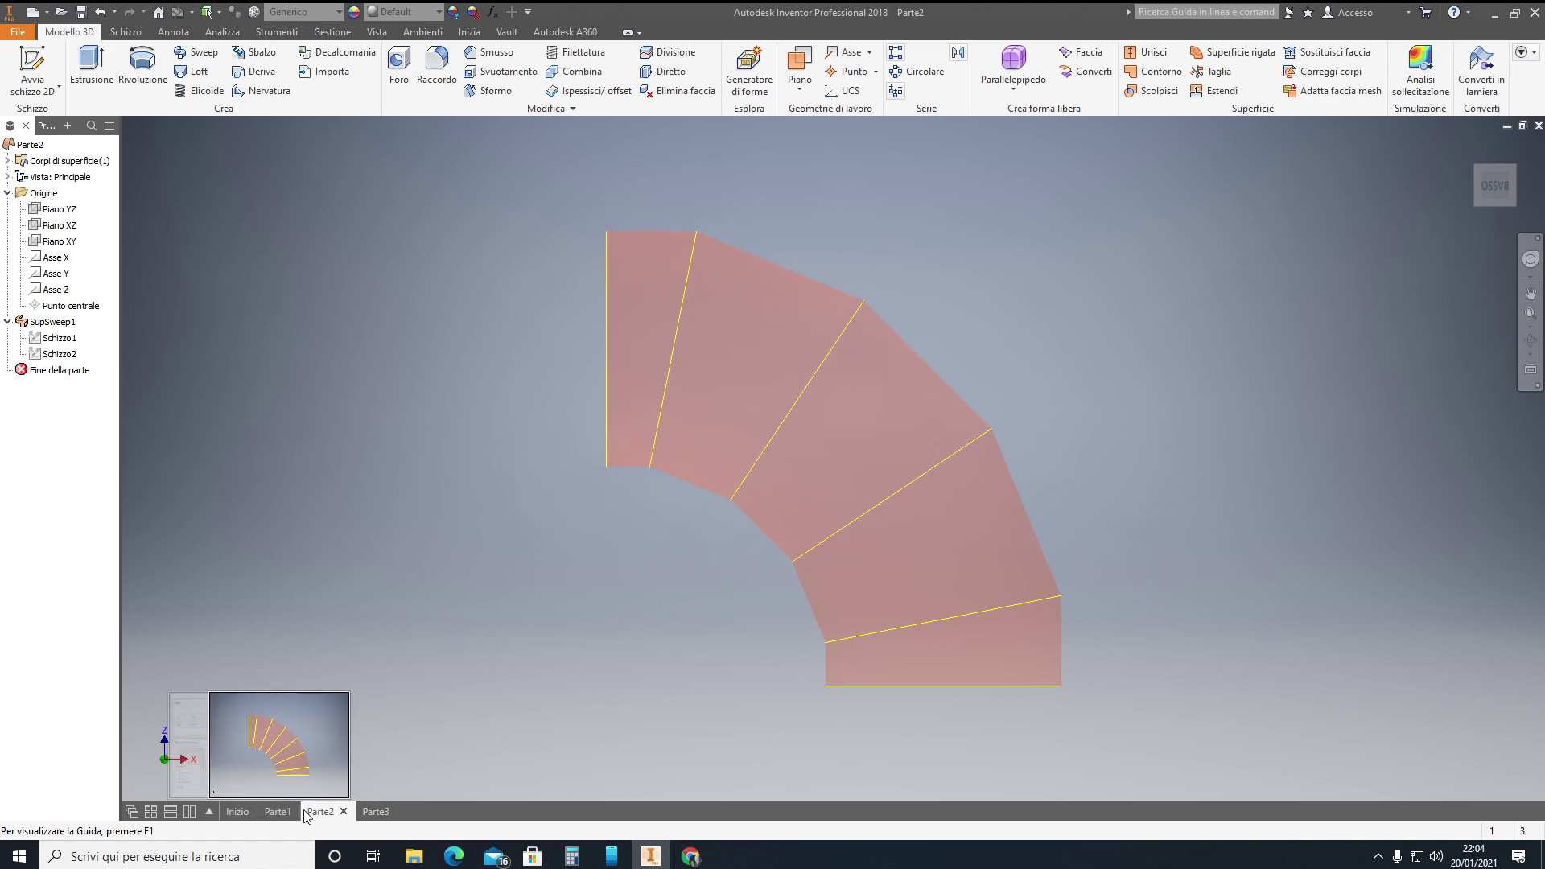
left_click(277, 812)
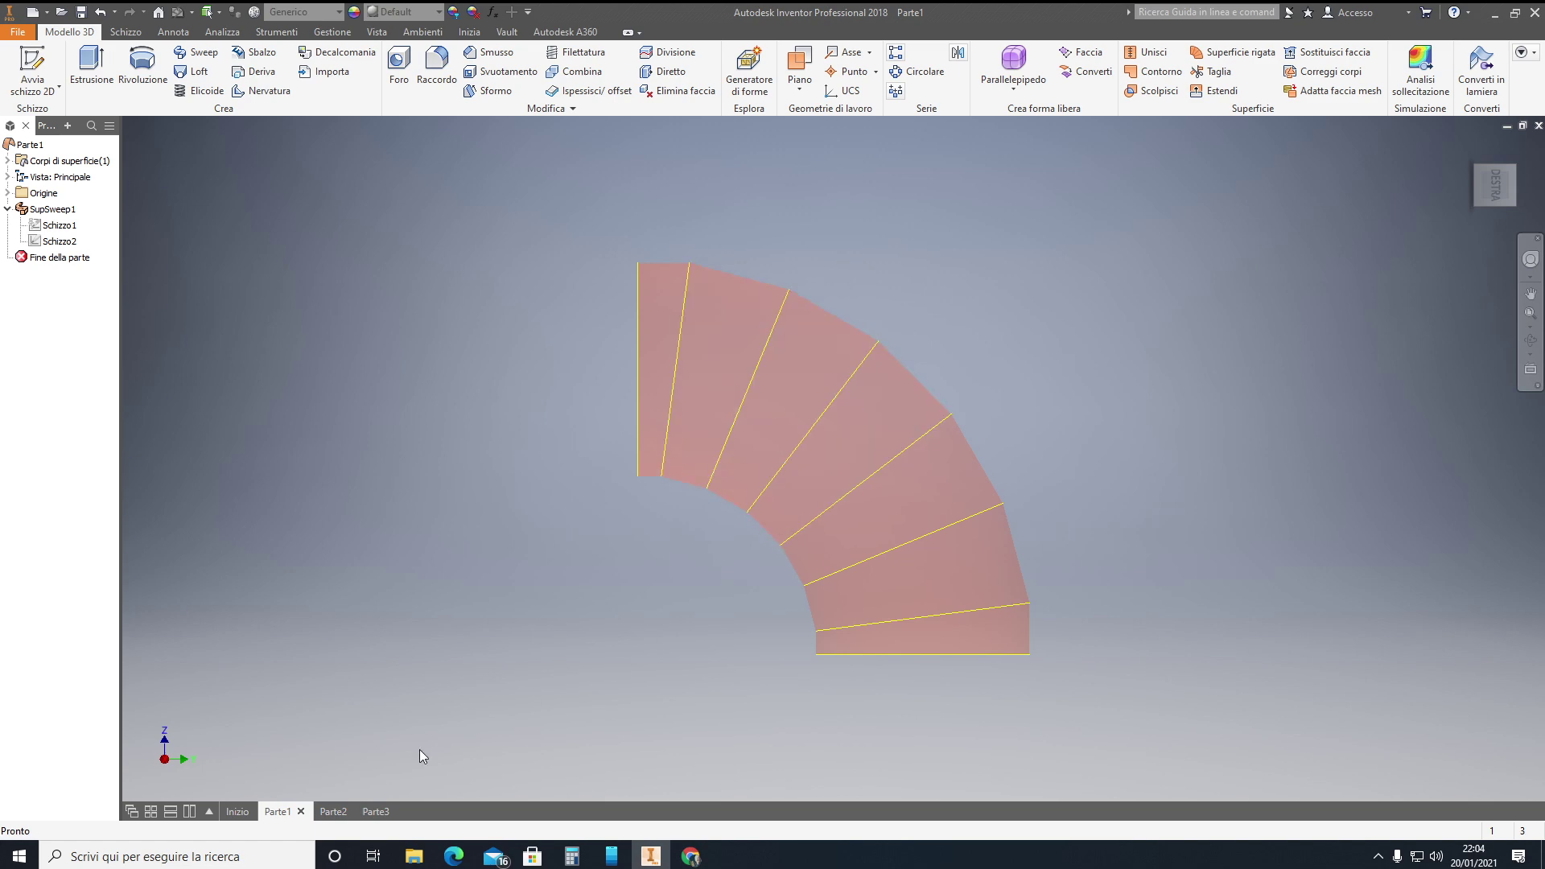
left_click(386, 809)
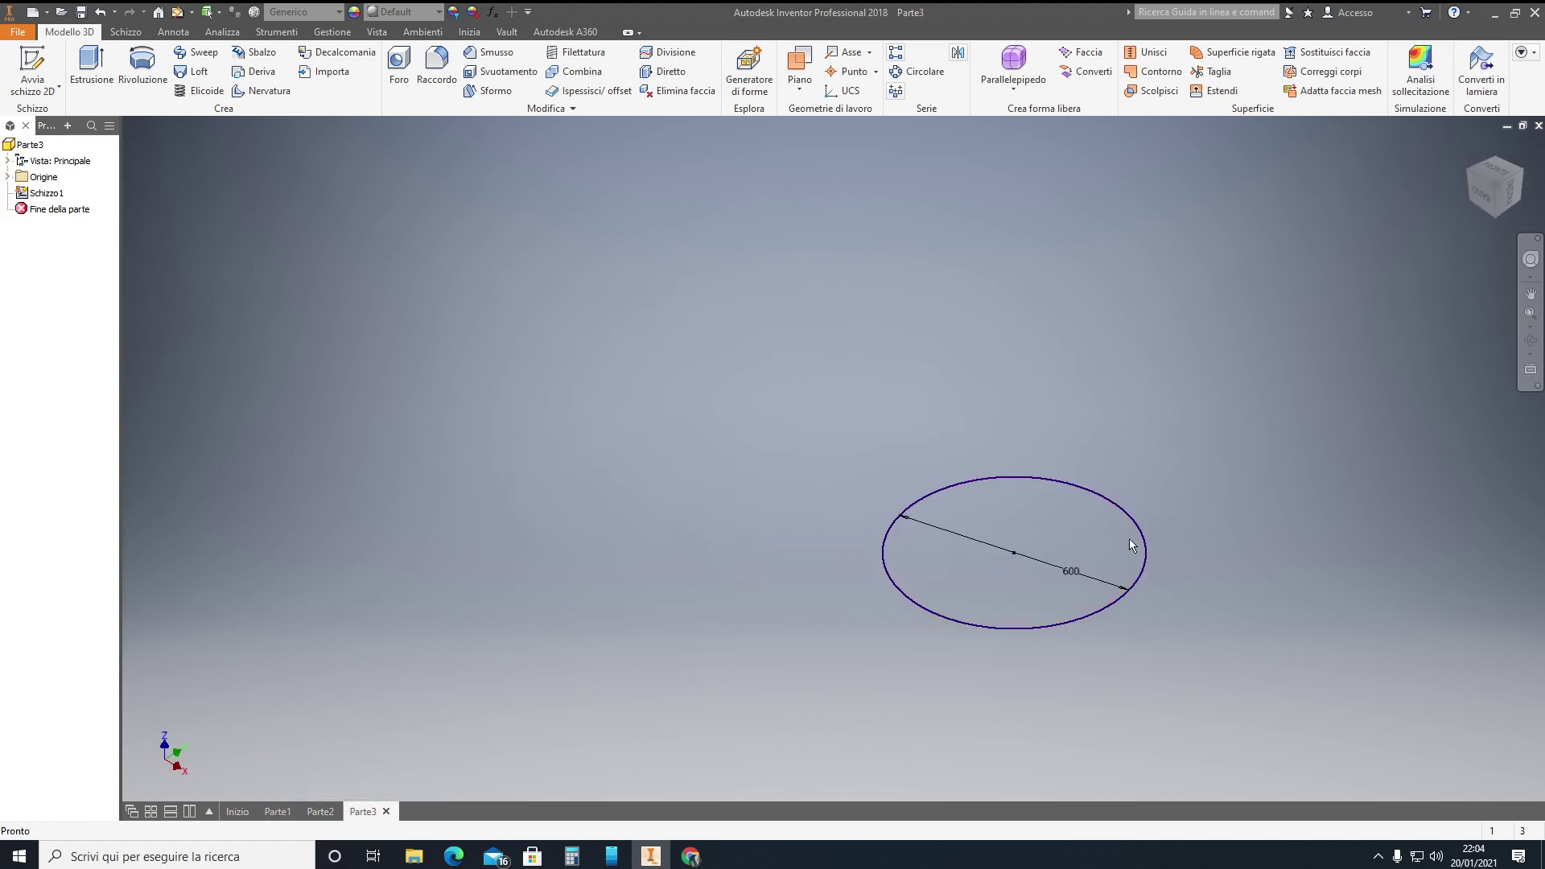
Select the circle's 600 dimension, zoom around it, and return to the isometric home view.
left_click(1013, 555)
scroll(1093, 705, "up", 3)
scroll(1093, 703, "down", 5)
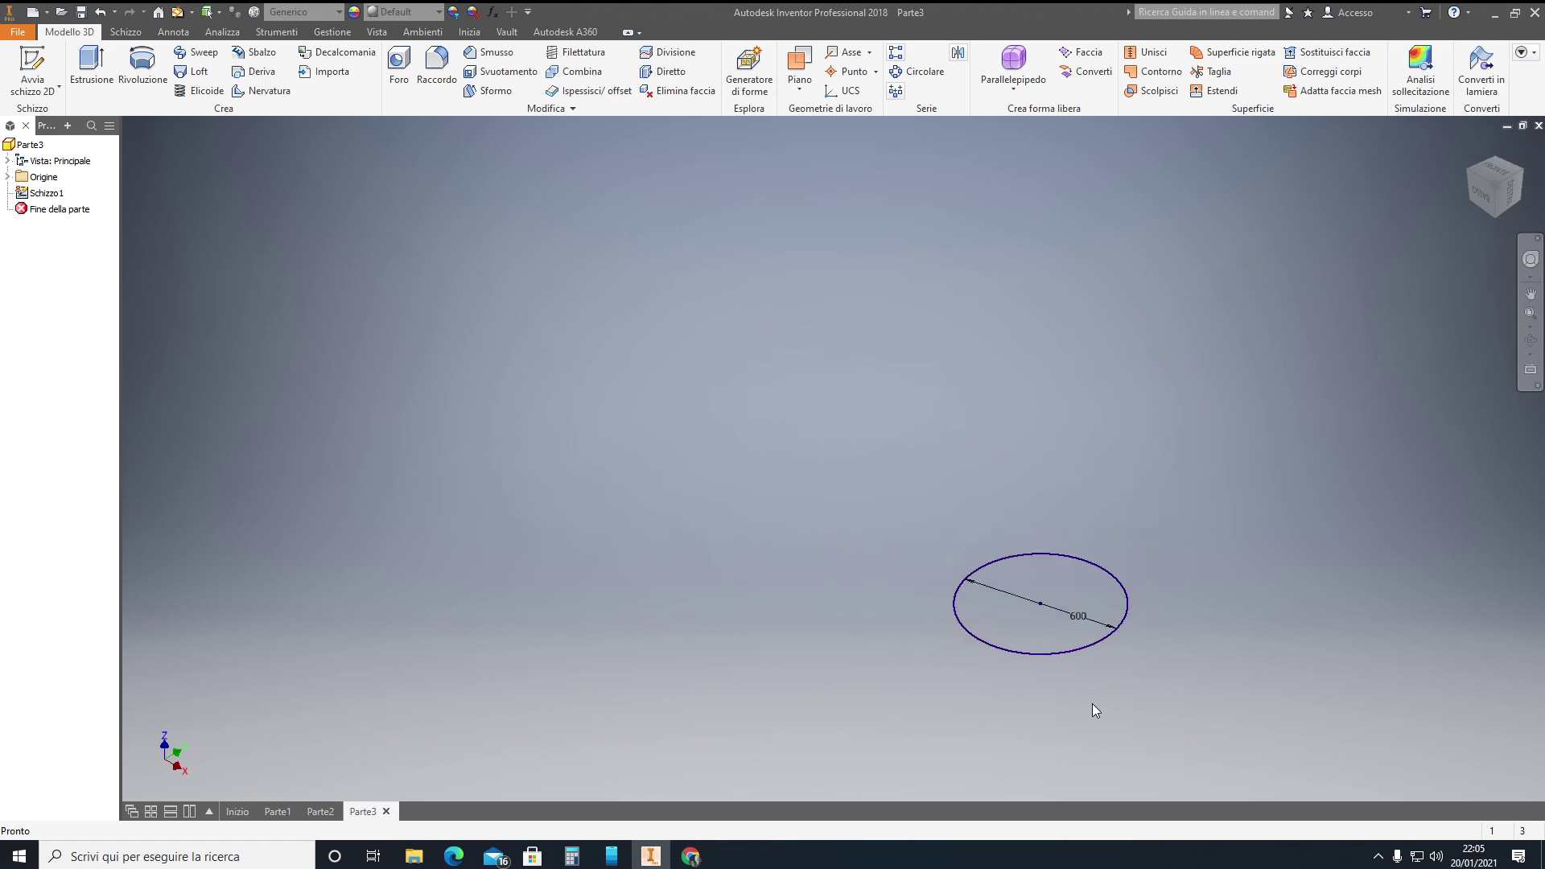
scroll(1093, 704, "up", 3)
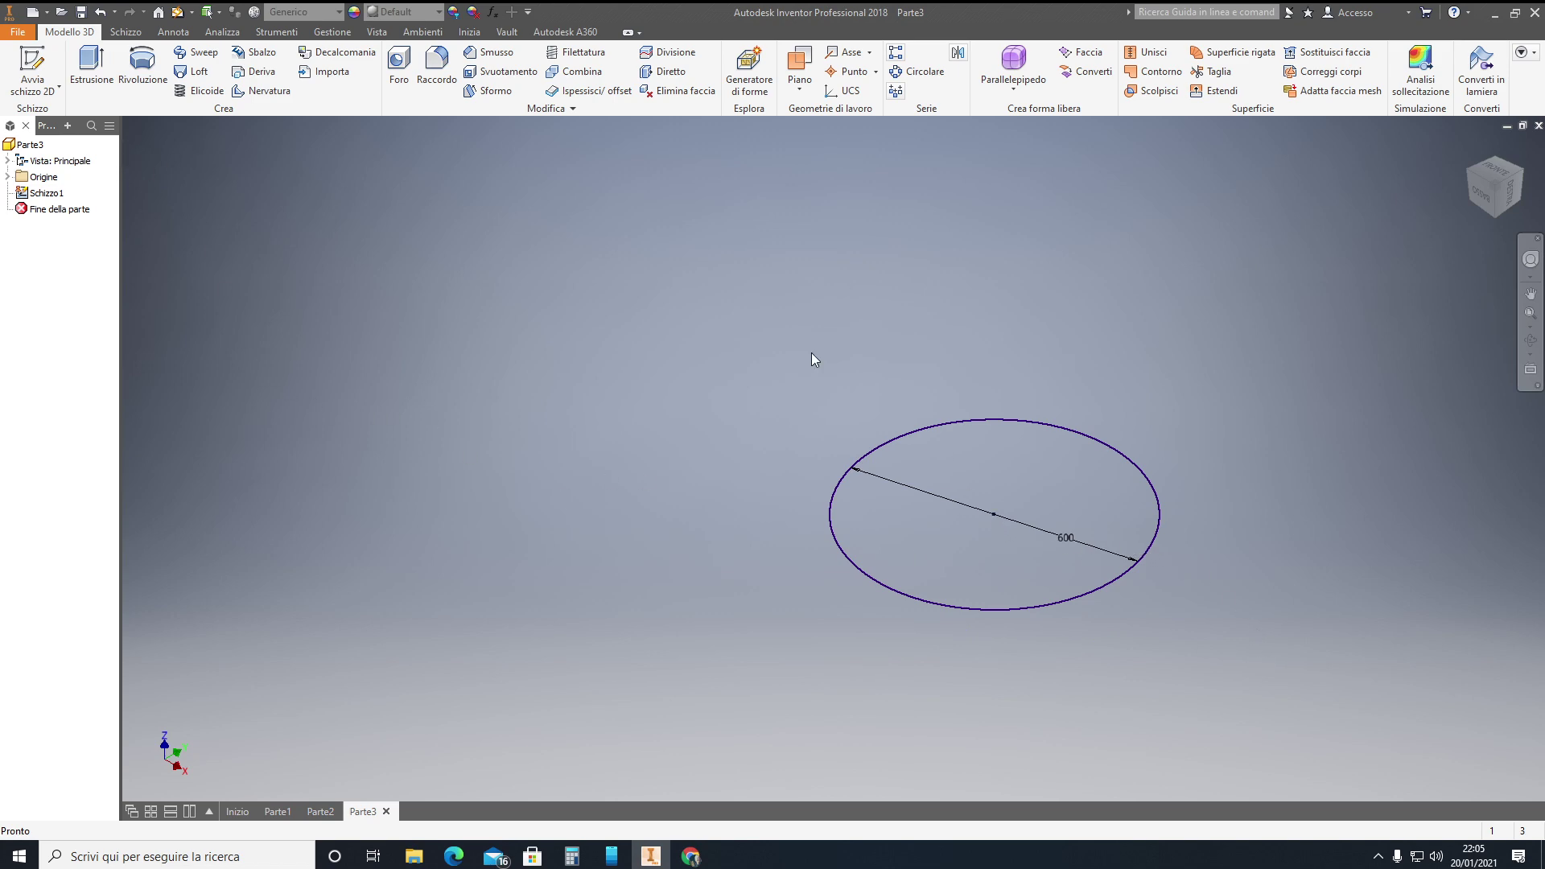
key("F6")
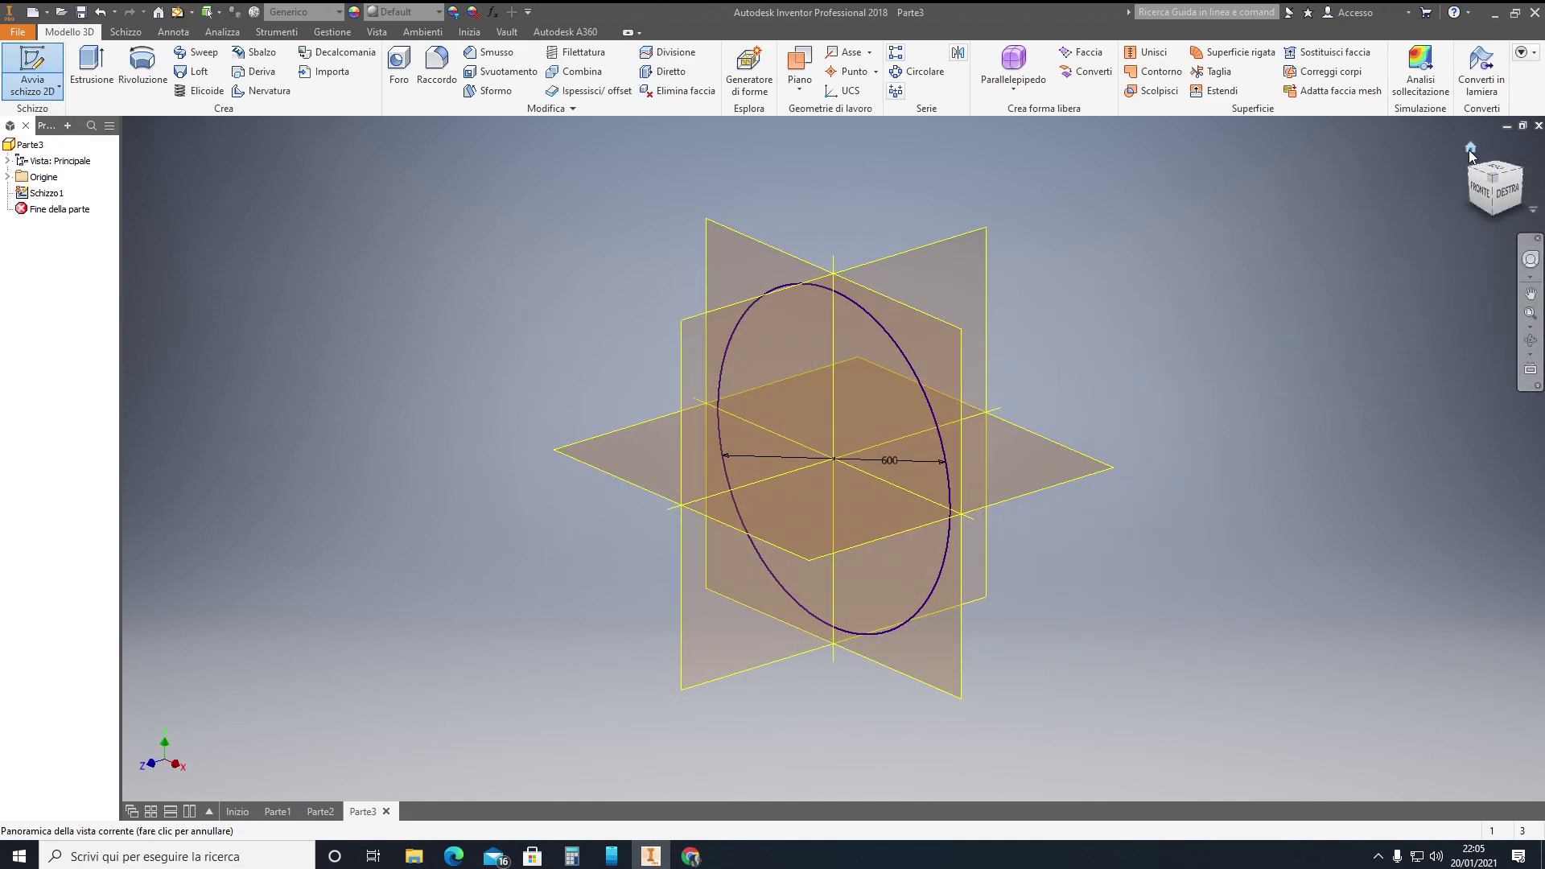
Start Schizzo2 on the XZ plane and pan so the origin sits lower right.
left_click(1470, 150)
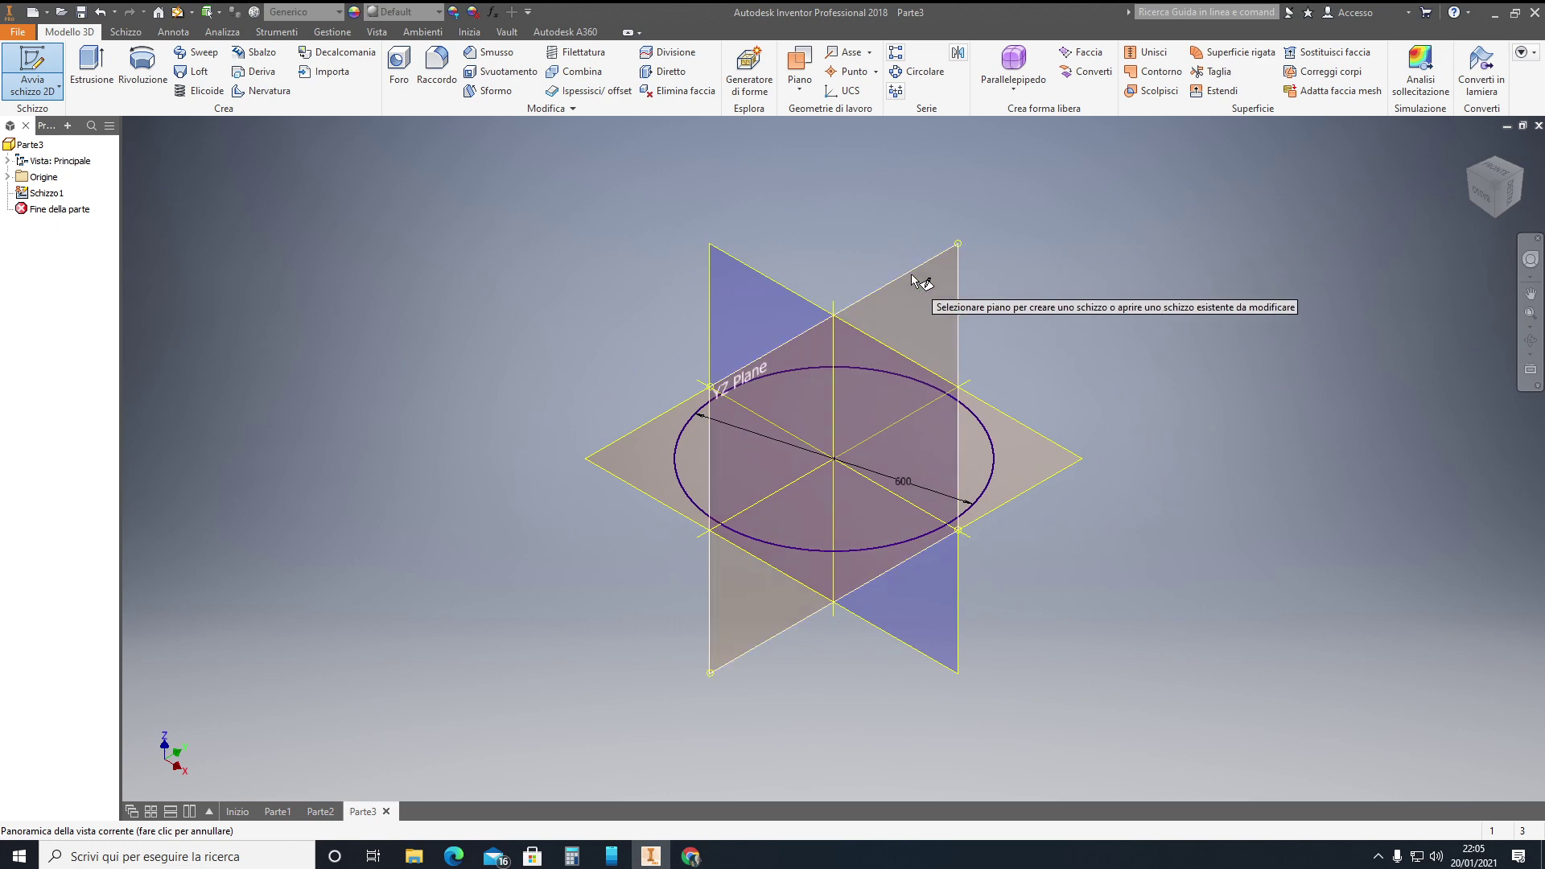
left_click(777, 282)
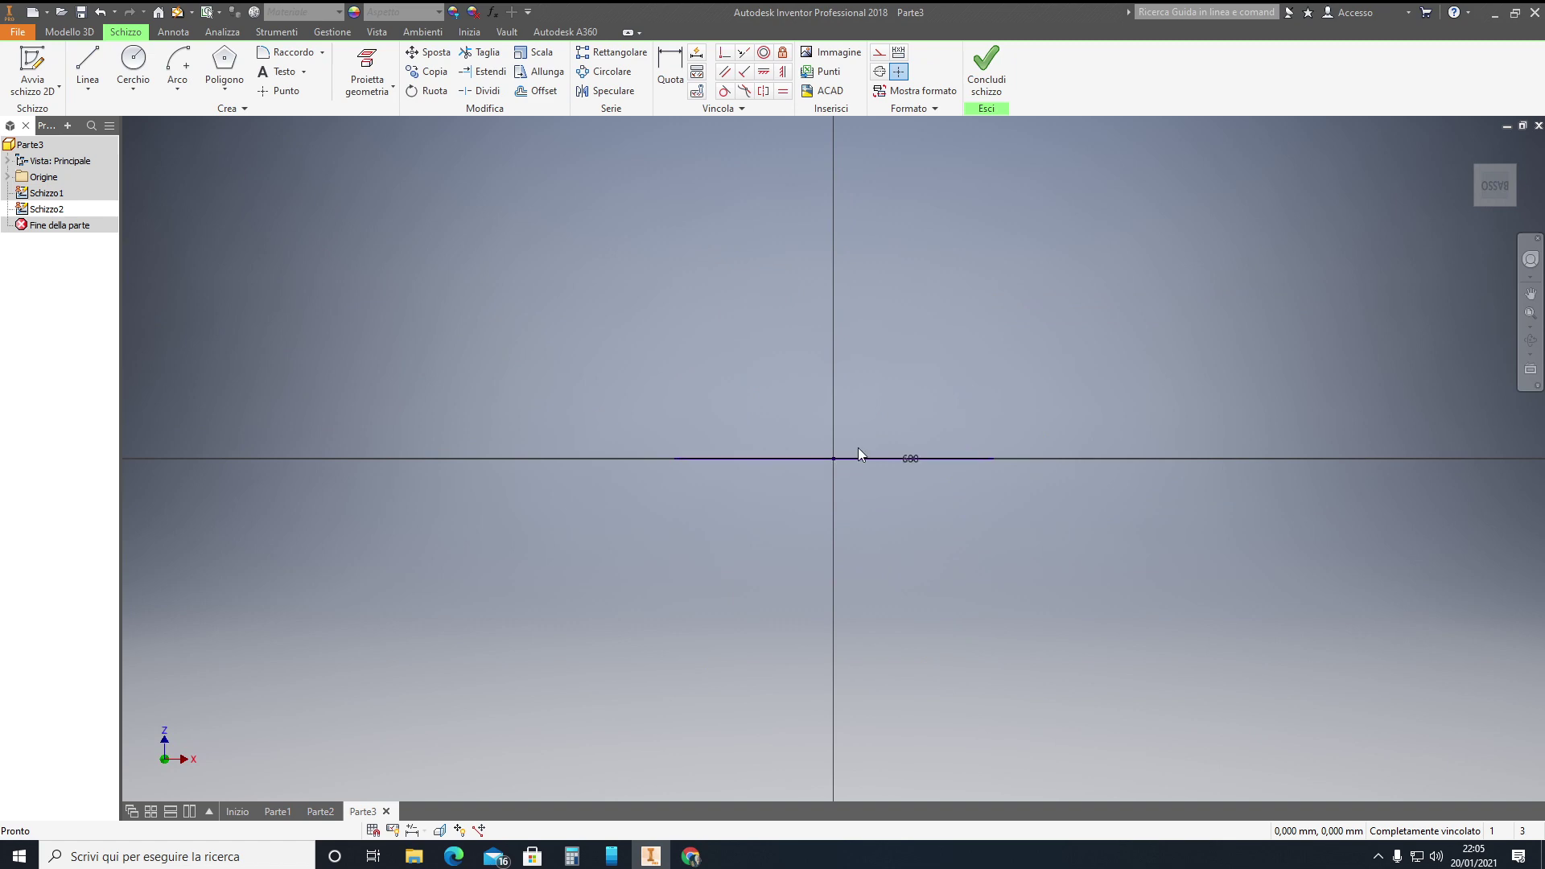
scroll(934, 399, "down", 3)
scroll(904, 383, "up", 5)
middle_click_drag(904, 383, 983, 555)
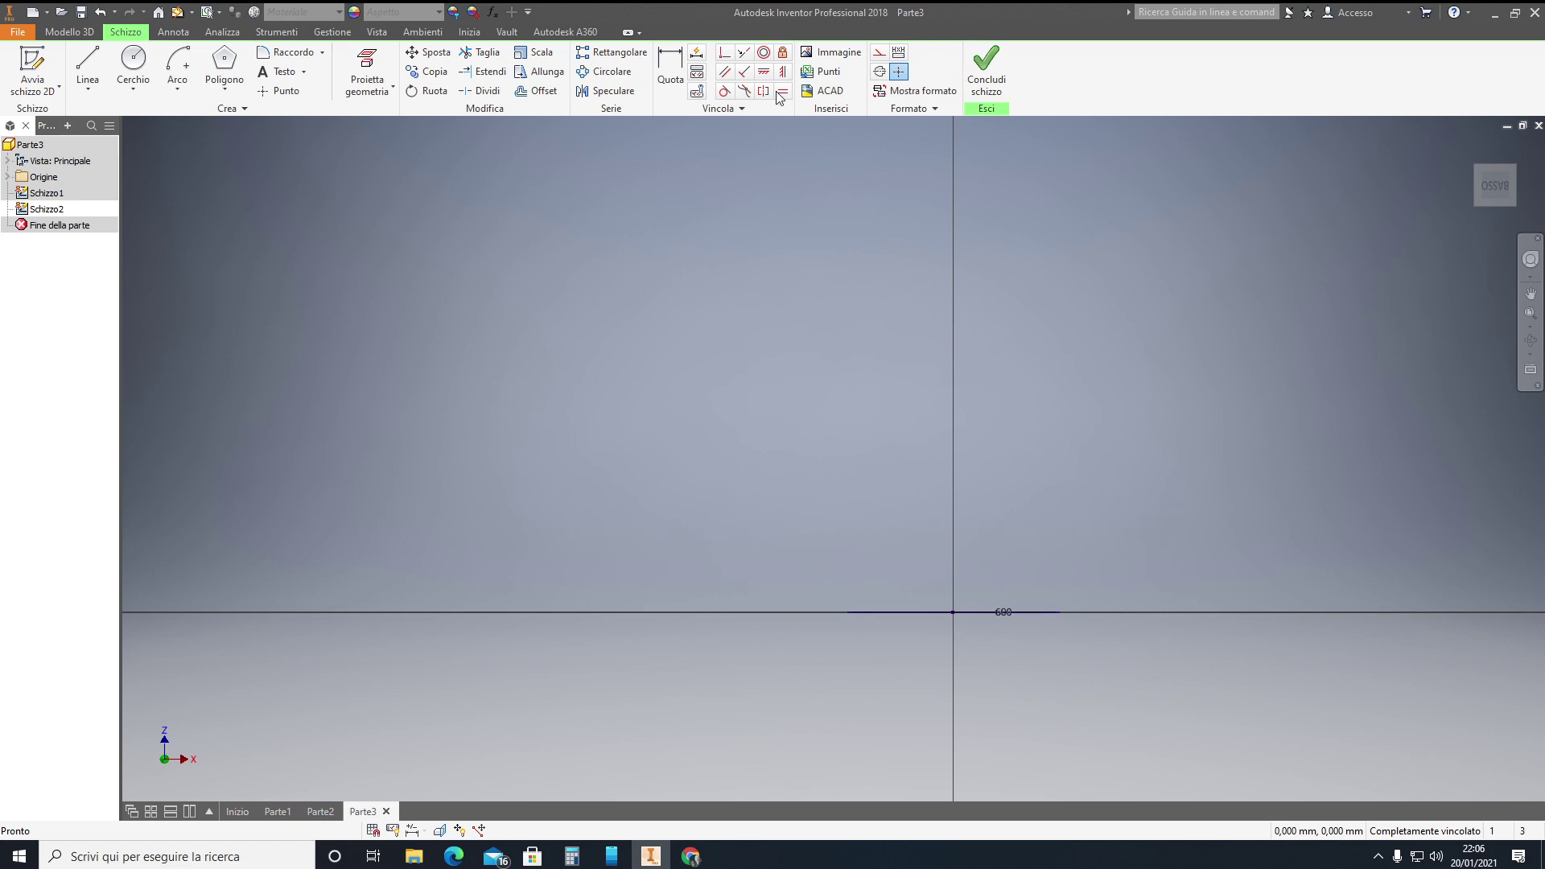
Sketch a 16-sided regular polygon centred left of the vertical axis.
left_click(232, 71)
left_click(192, 163)
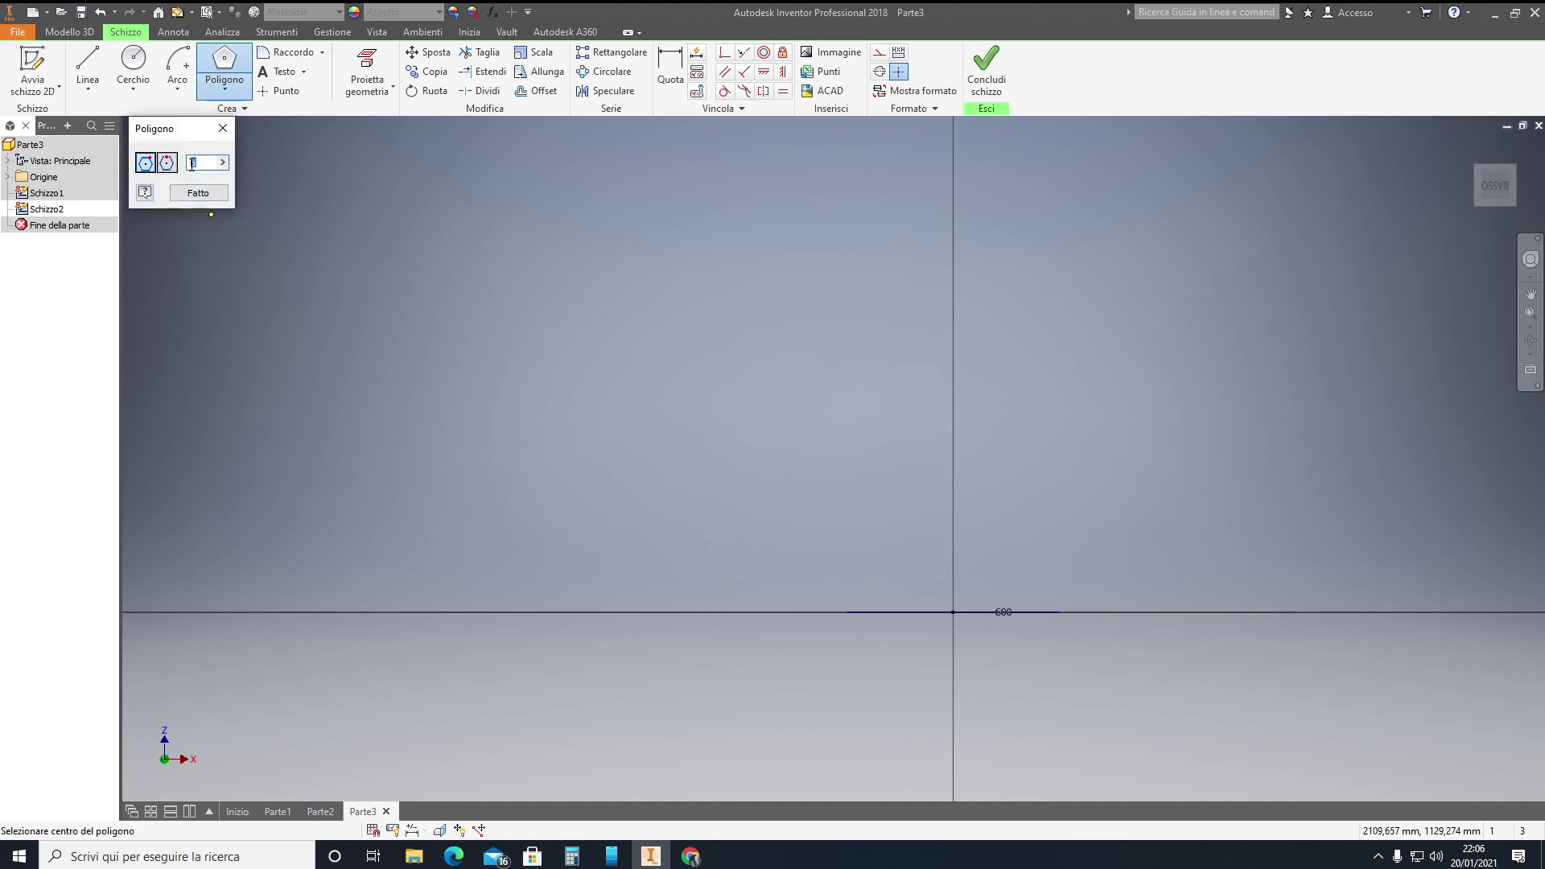
type("1")
left_click(606, 588)
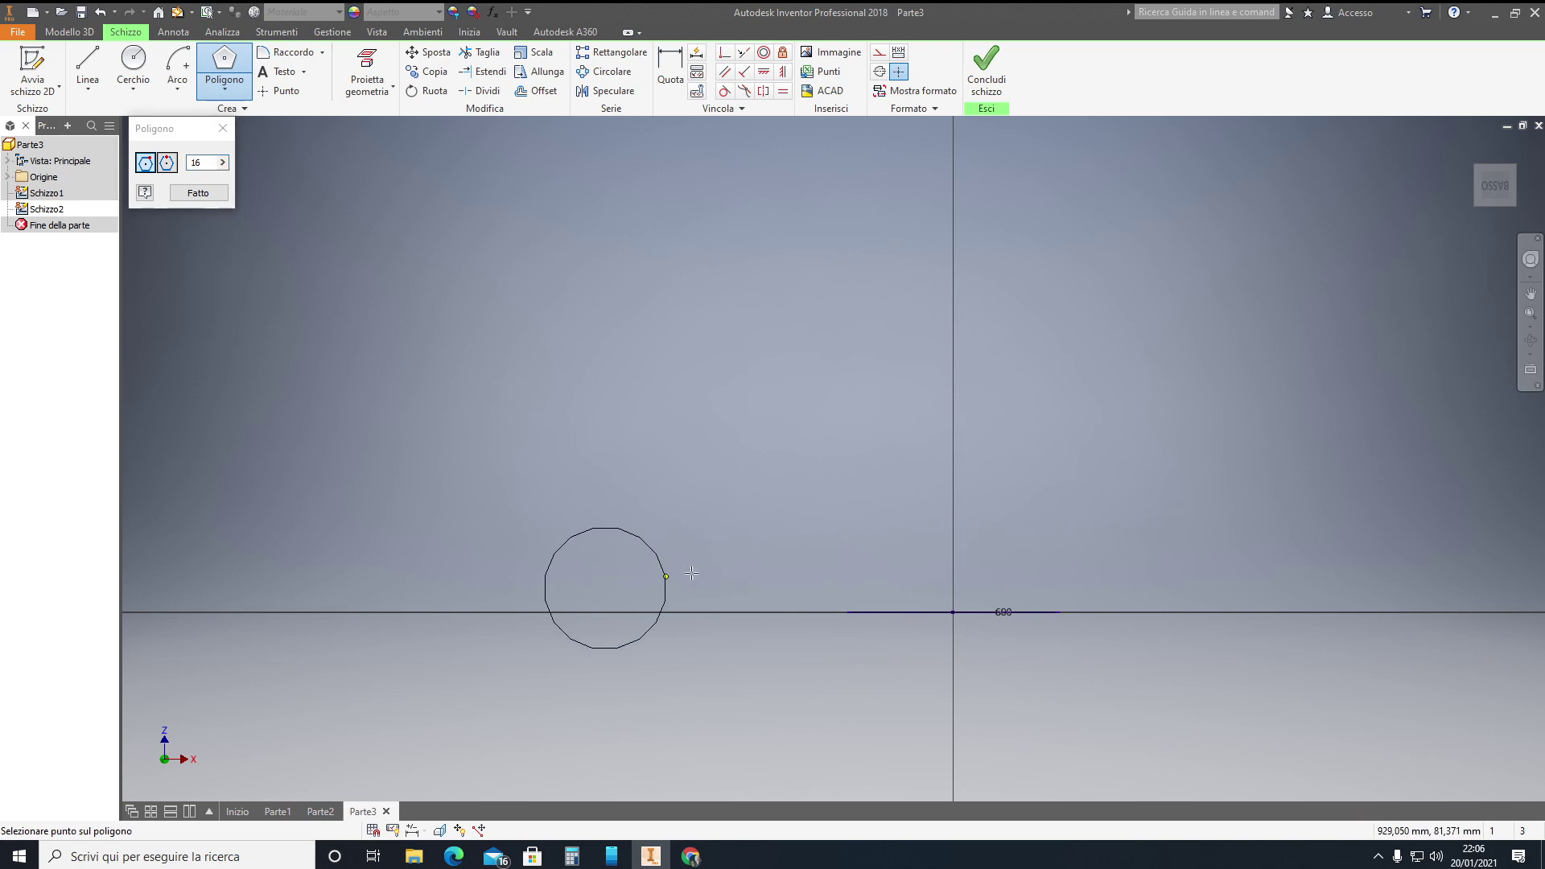
left_click(892, 527)
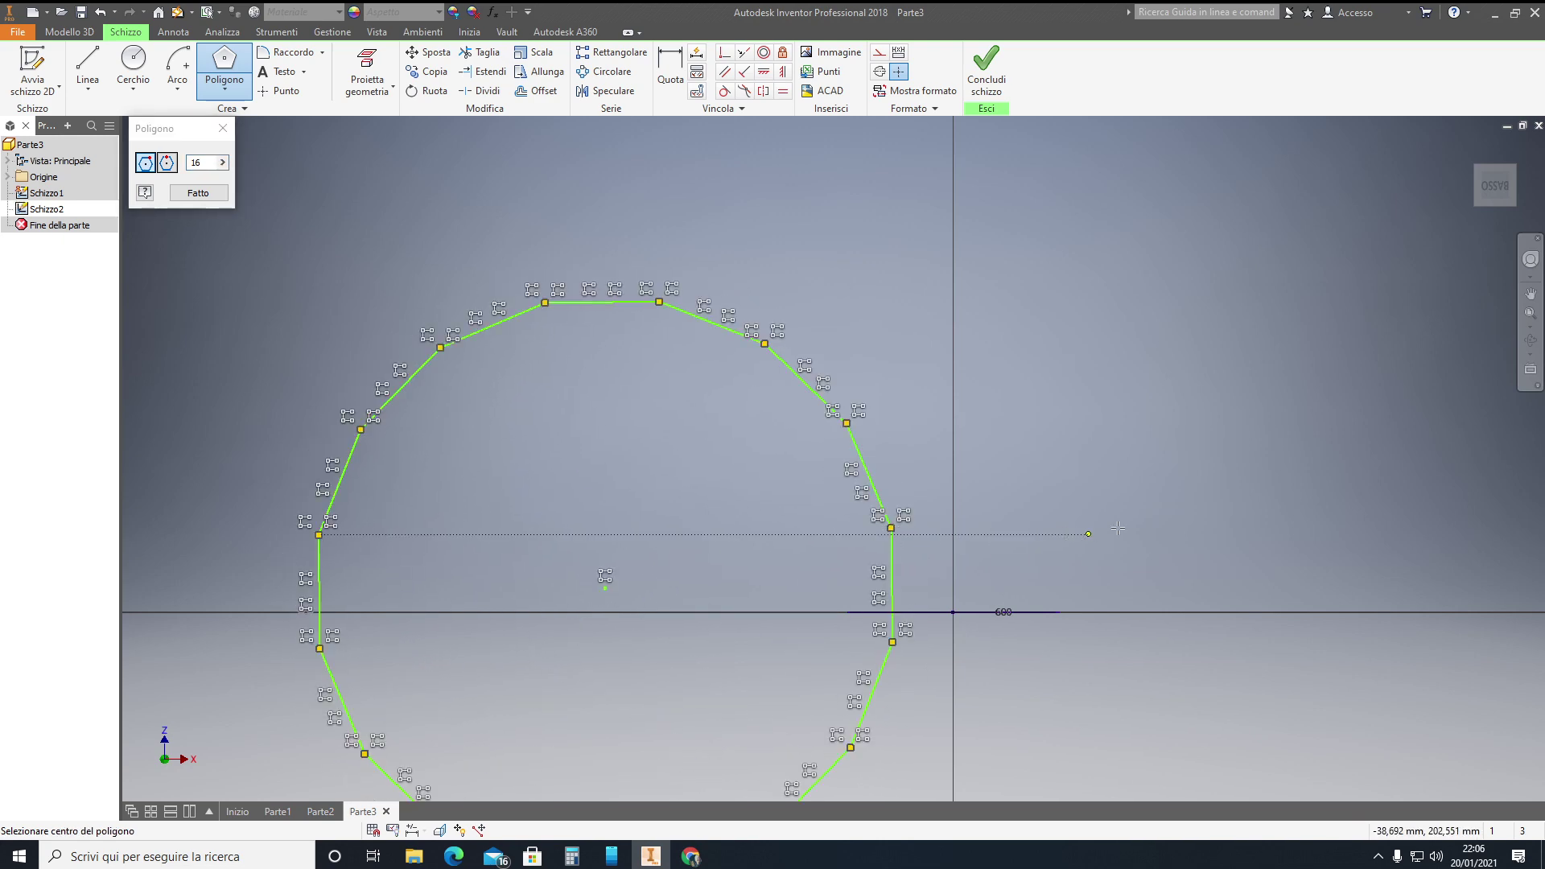
key("Escape")
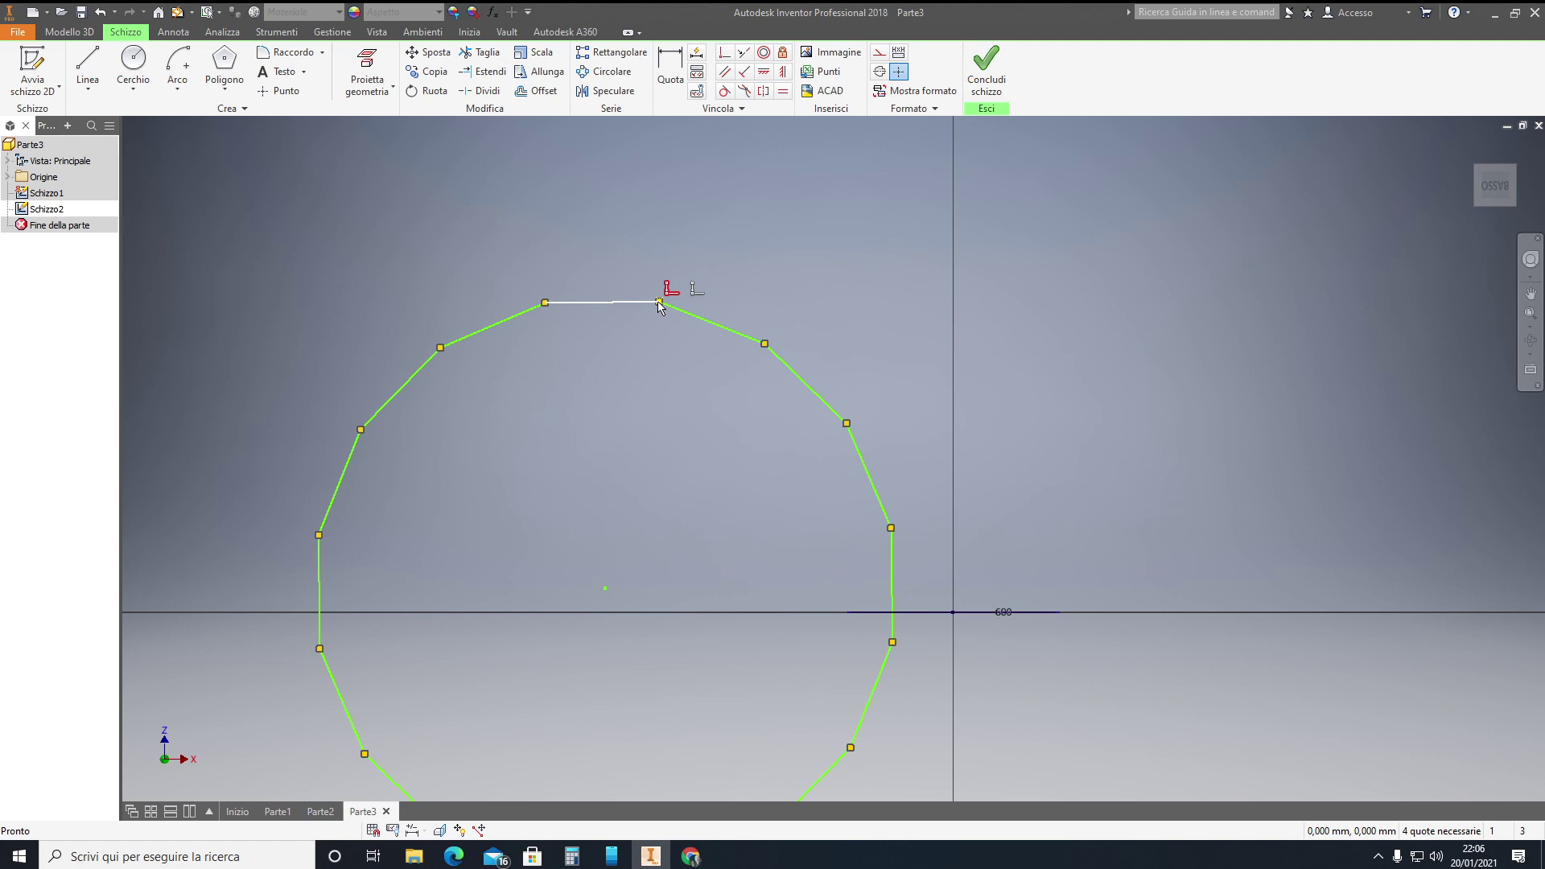
Constrain the polygon centre vertically with its top vertex and level with the horizontal axis.
left_click(782, 71)
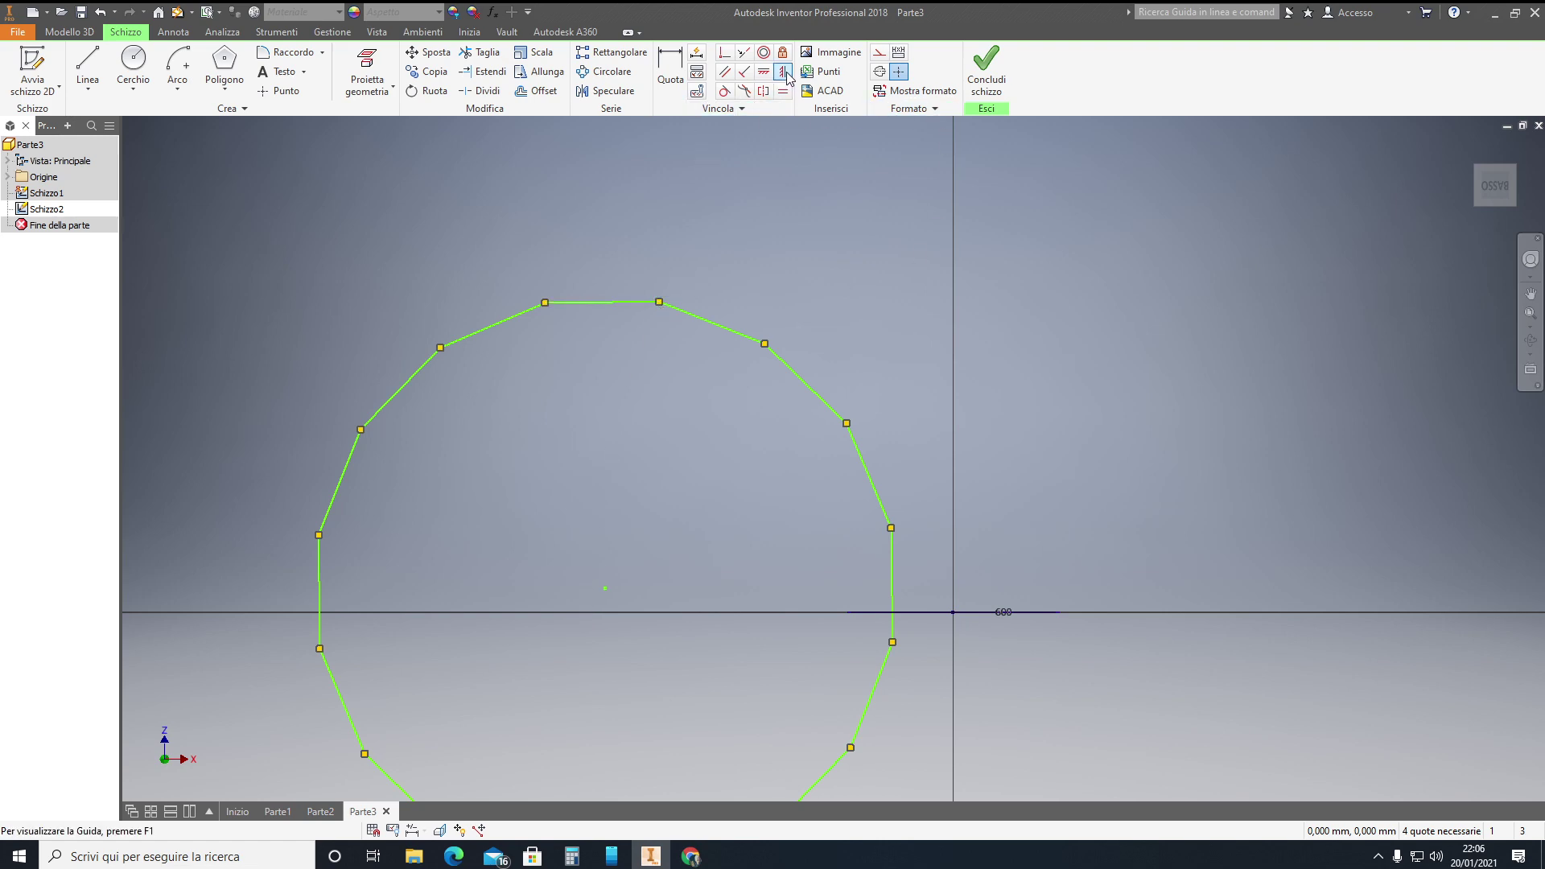
left_click(606, 588)
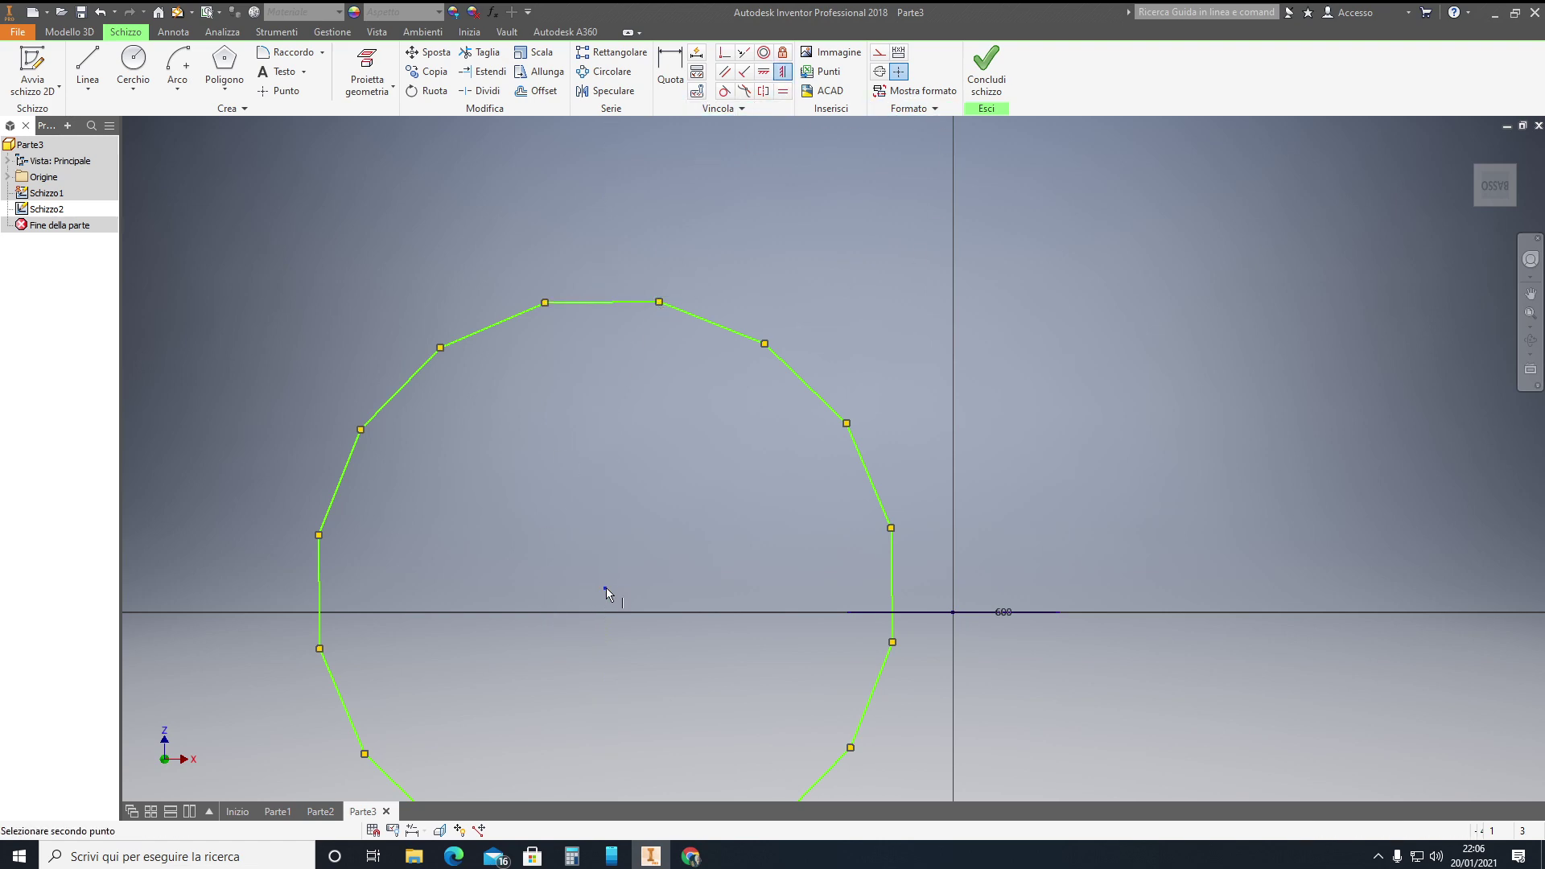
left_click(602, 302)
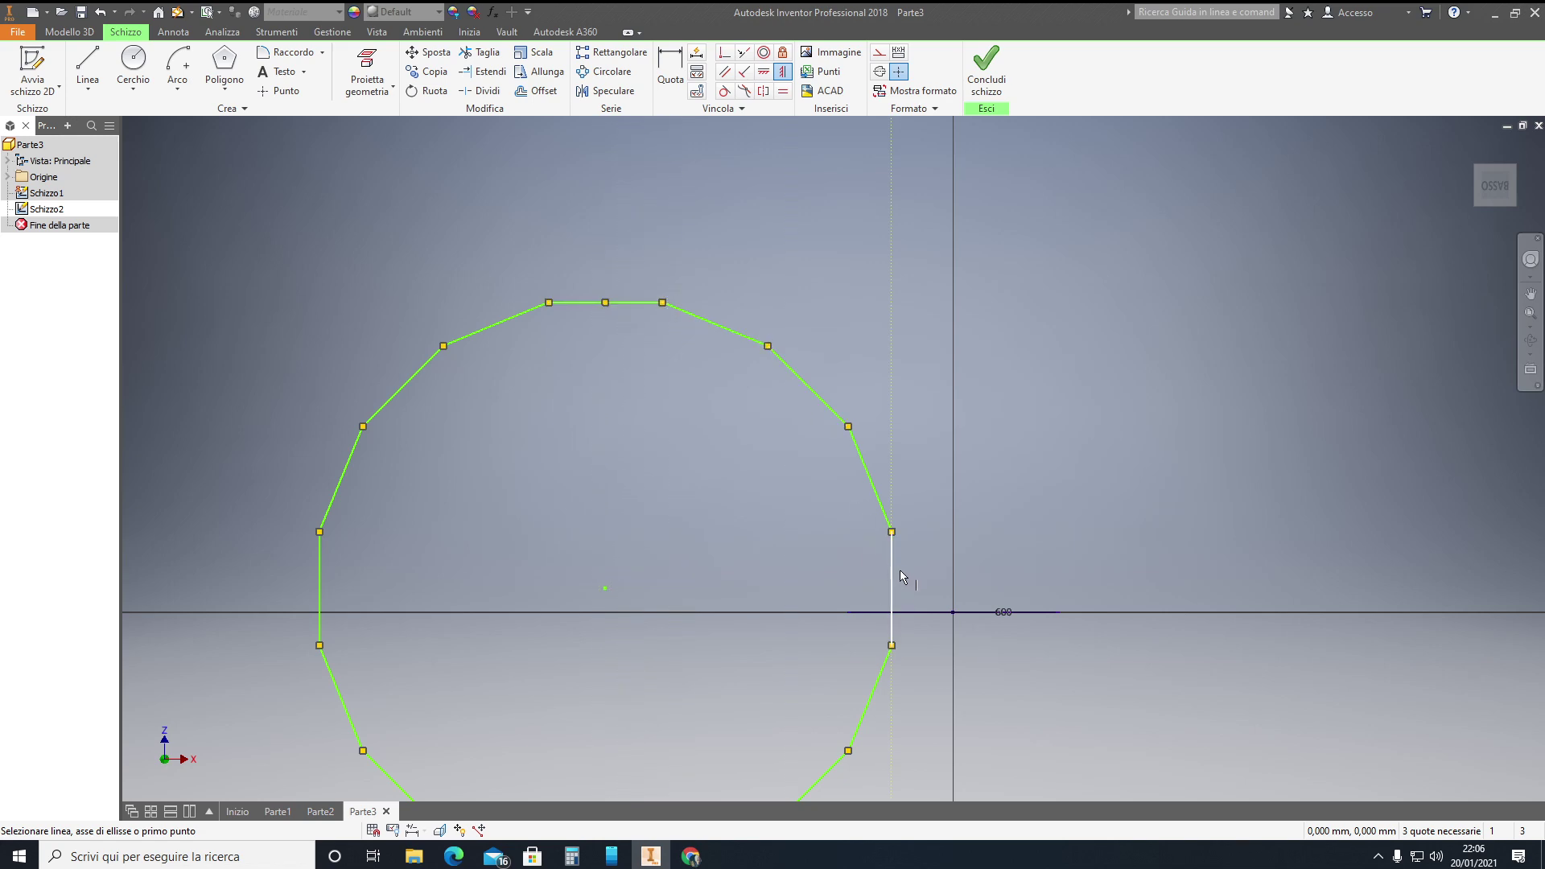
key("Escape")
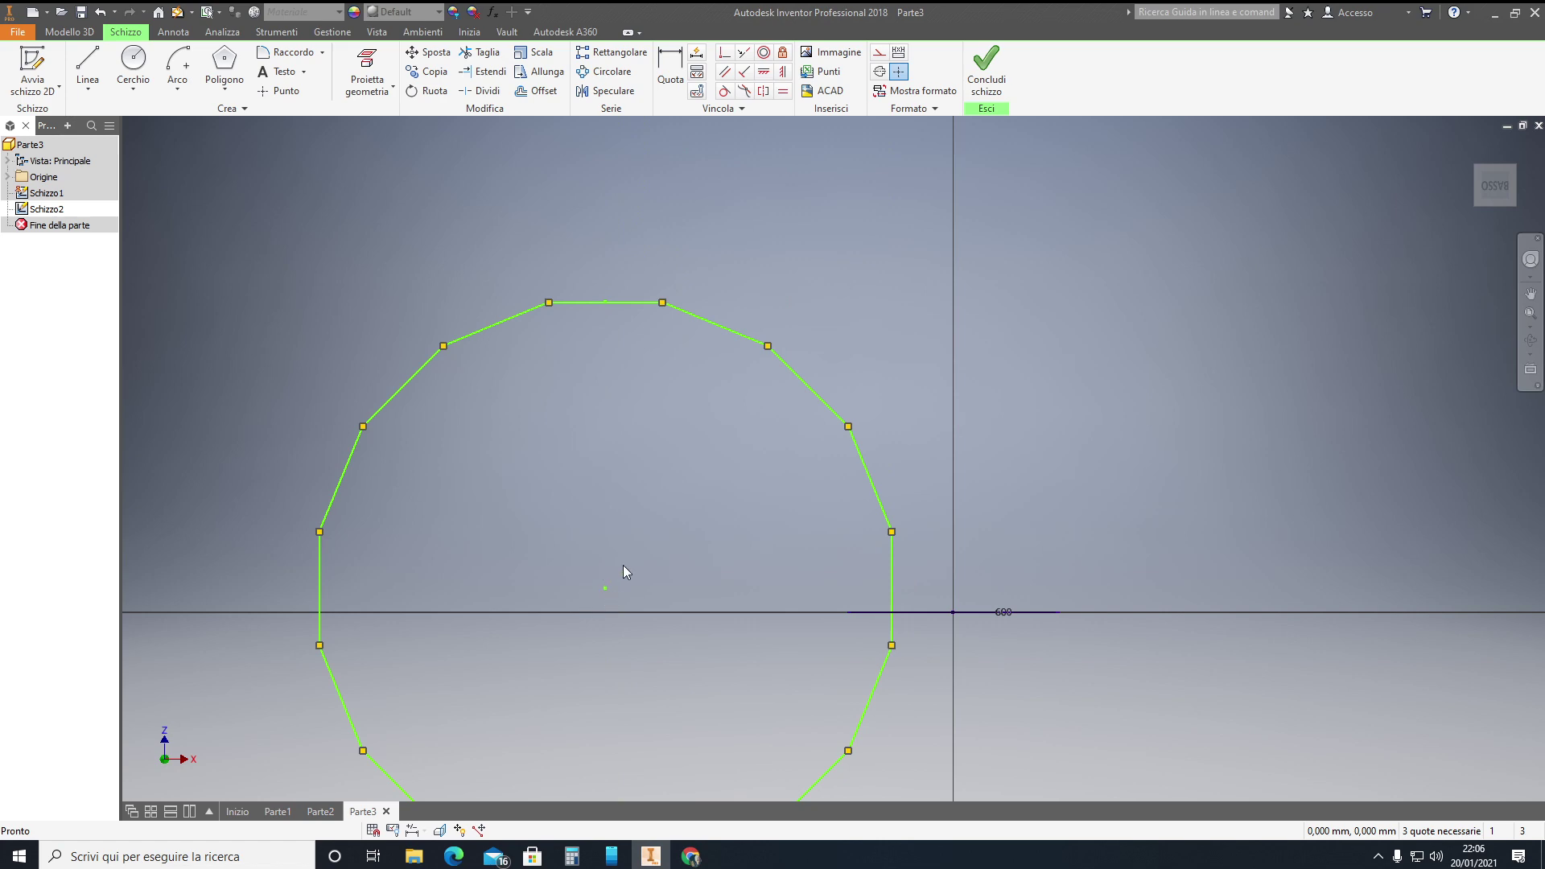
left_click(763, 71)
left_click(952, 614)
left_click(604, 588)
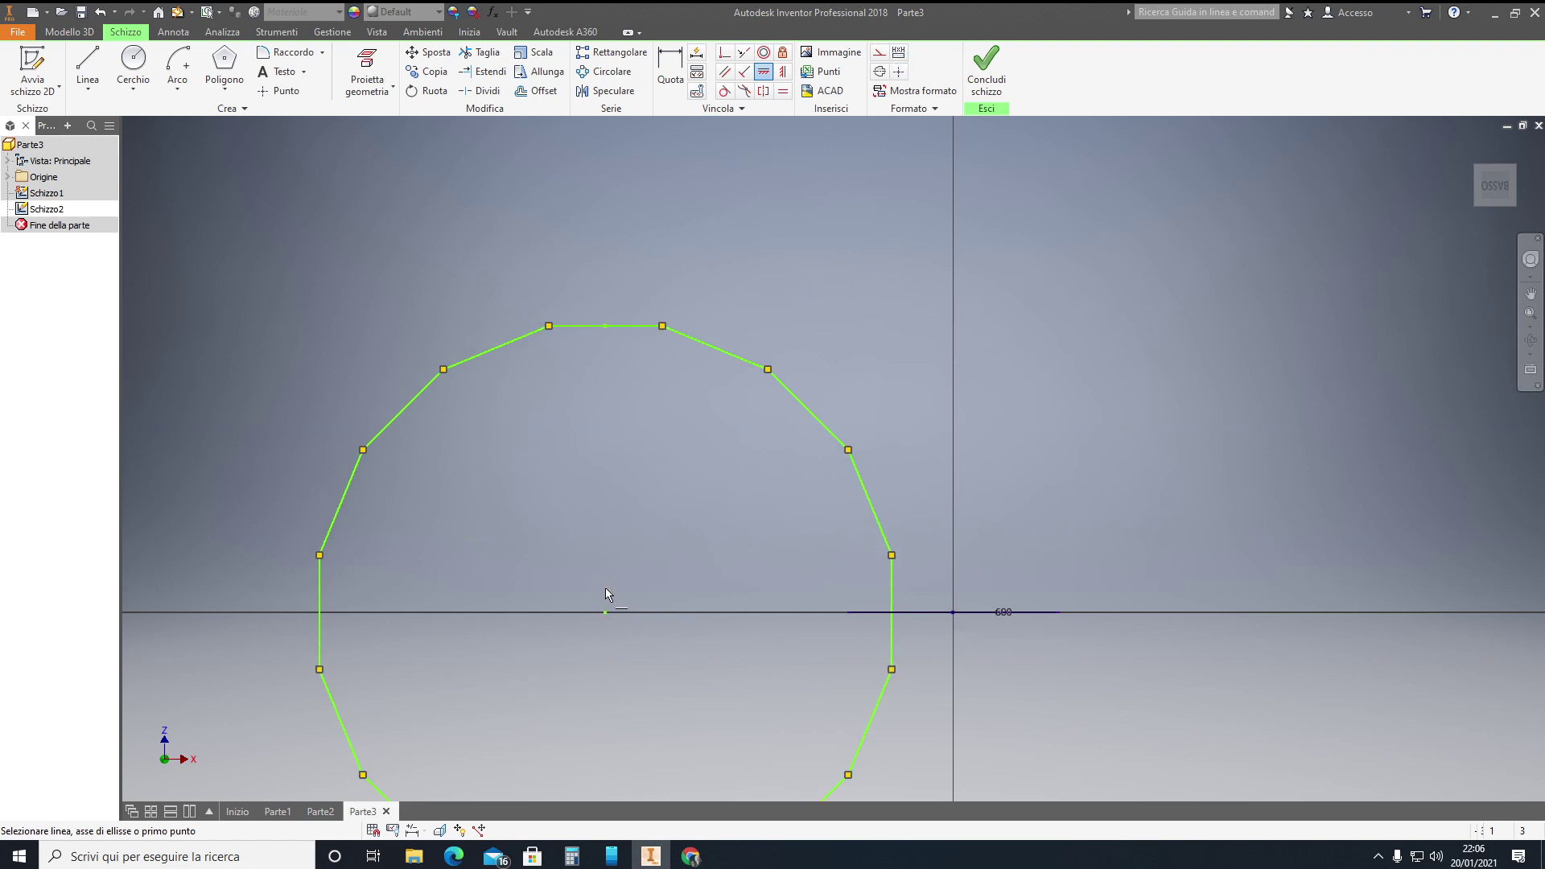
key("Escape")
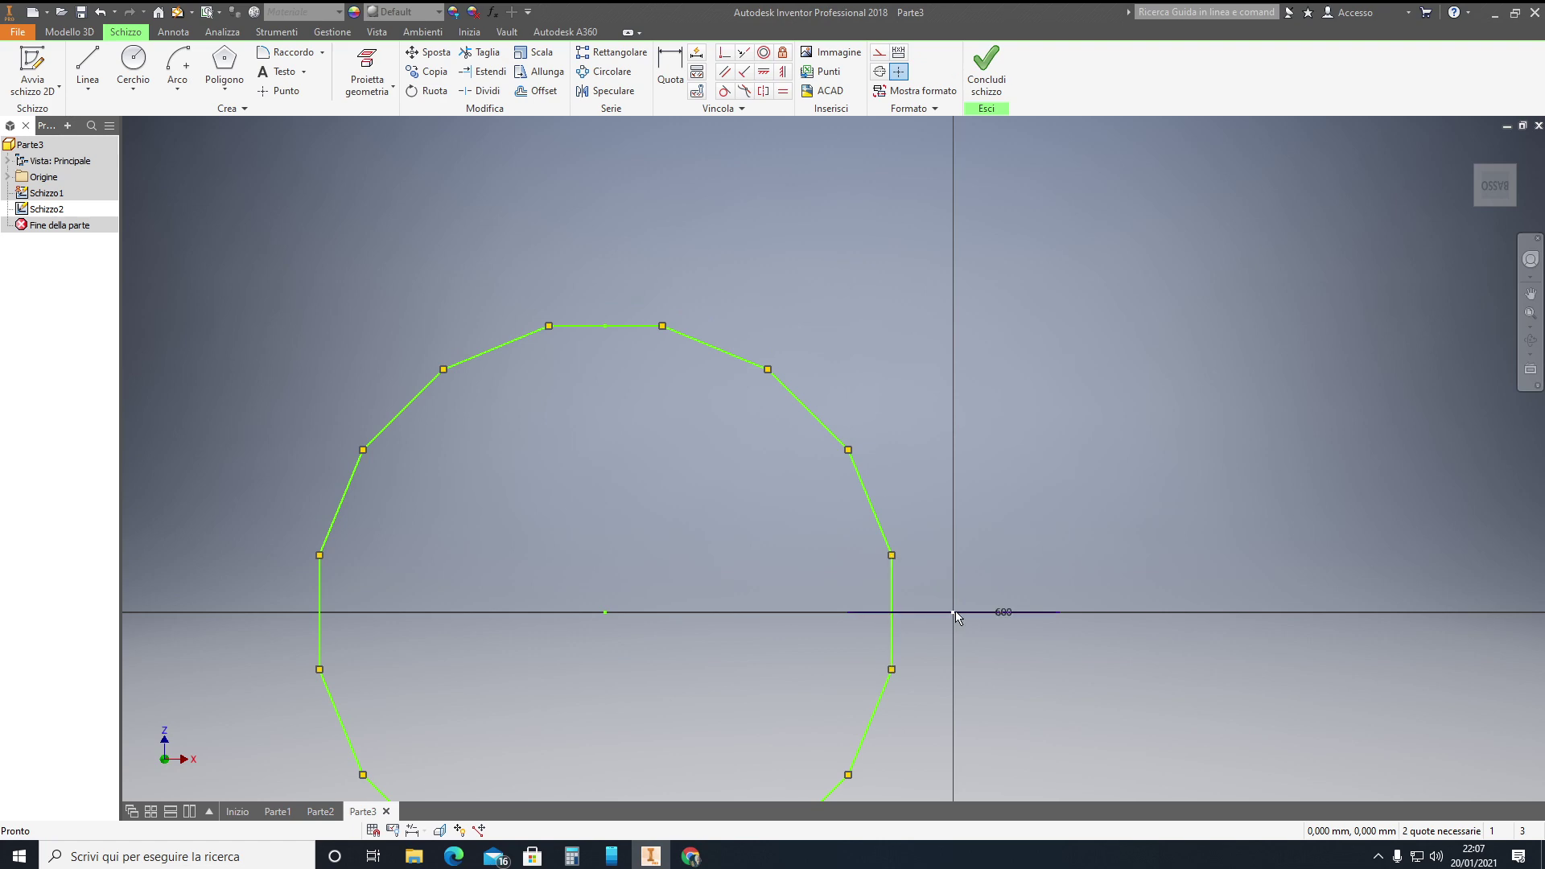
Make the polygon's right edge coincident with the origin.
left_click(724, 53)
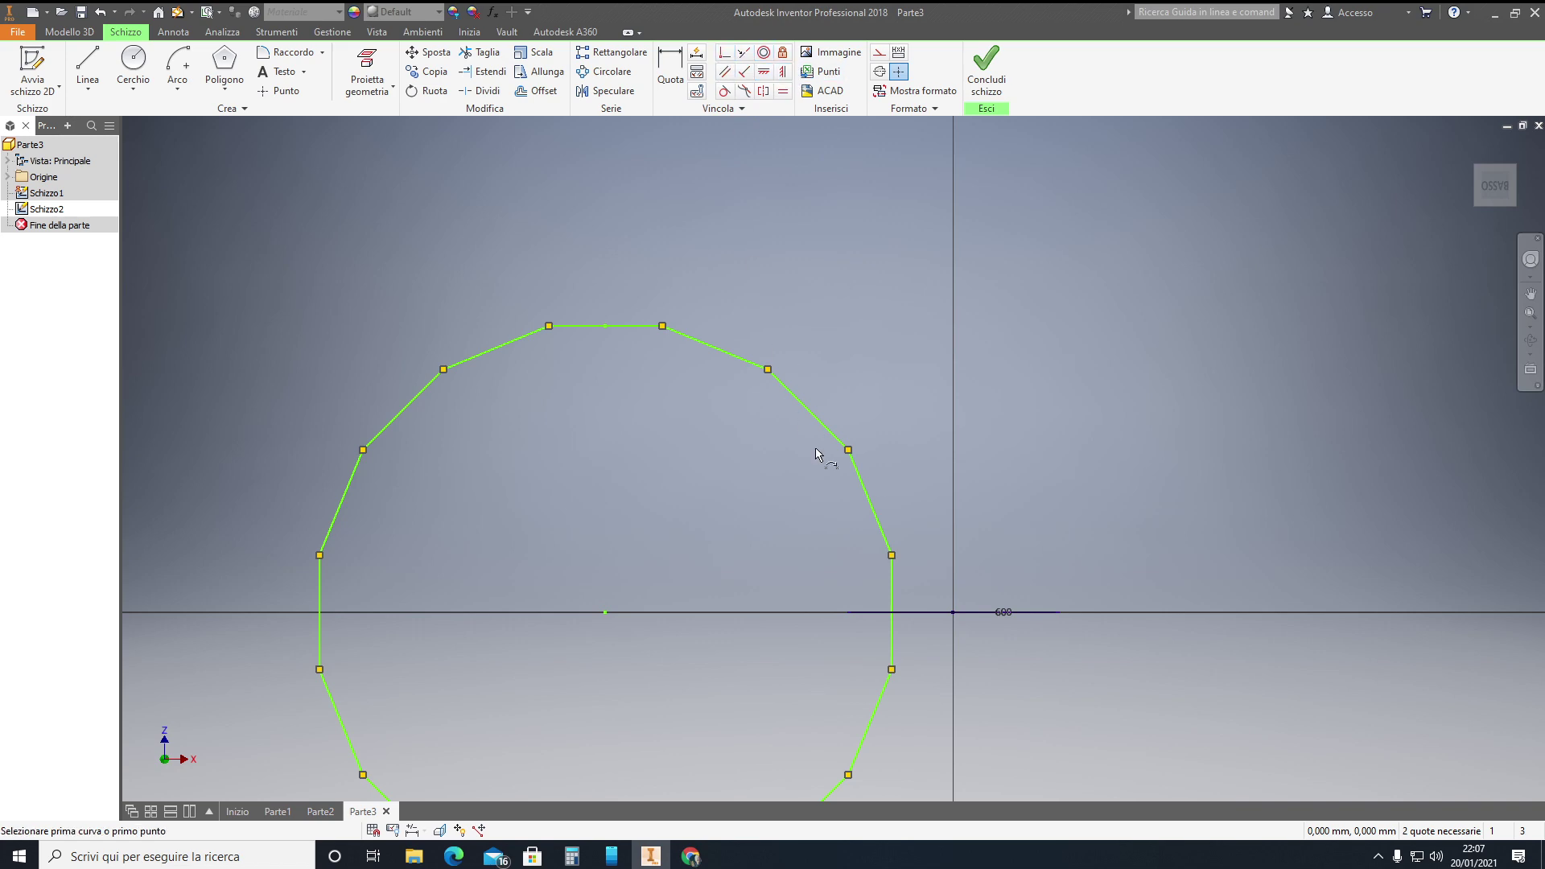
left_click(894, 615)
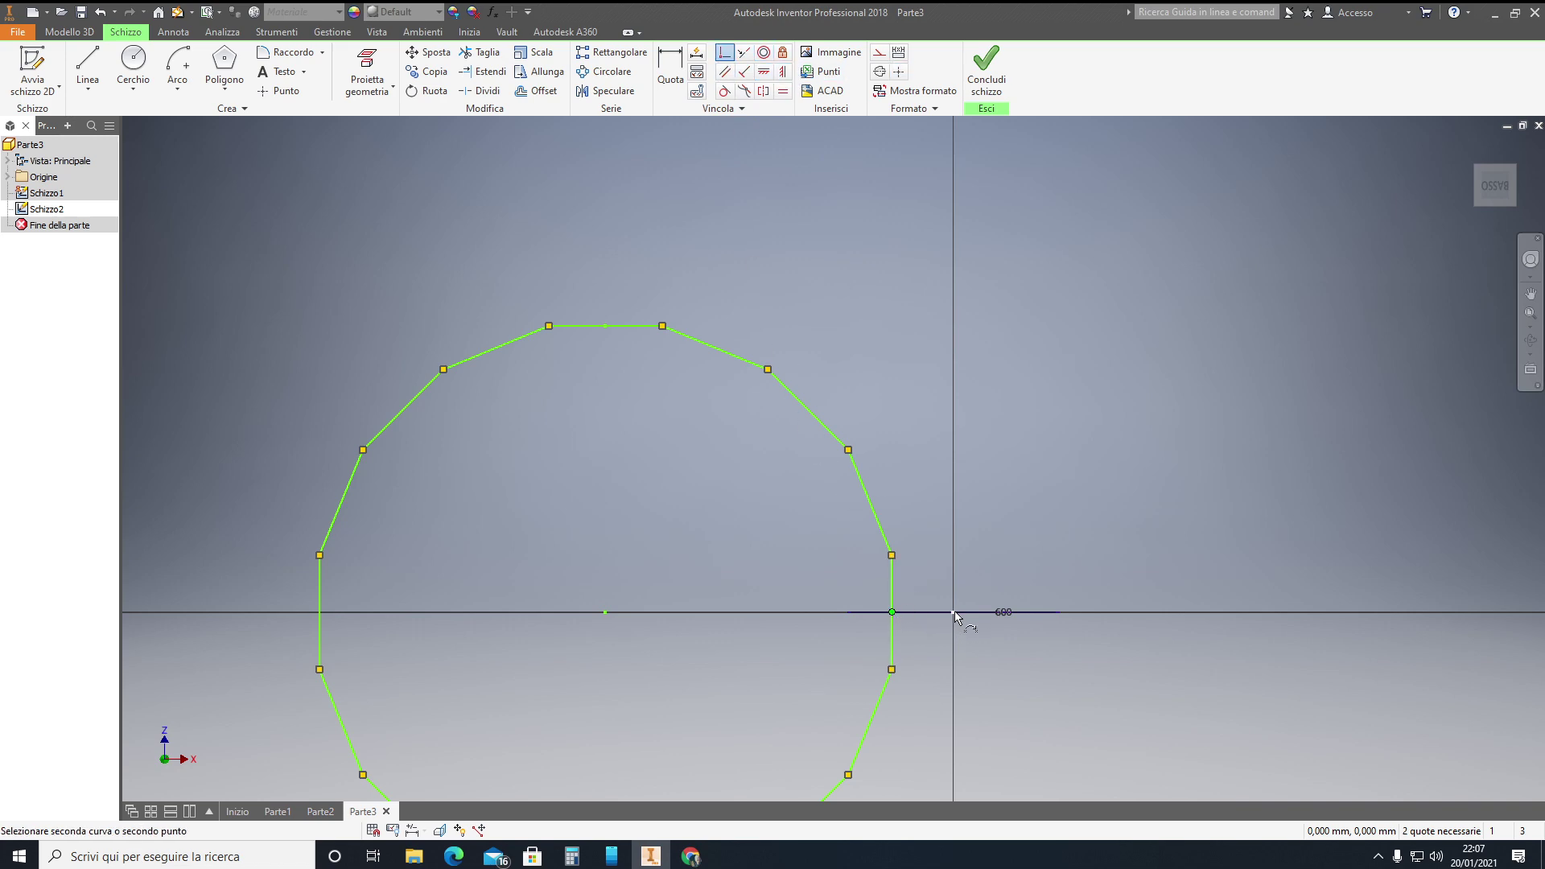
left_click(954, 613)
key("Escape")
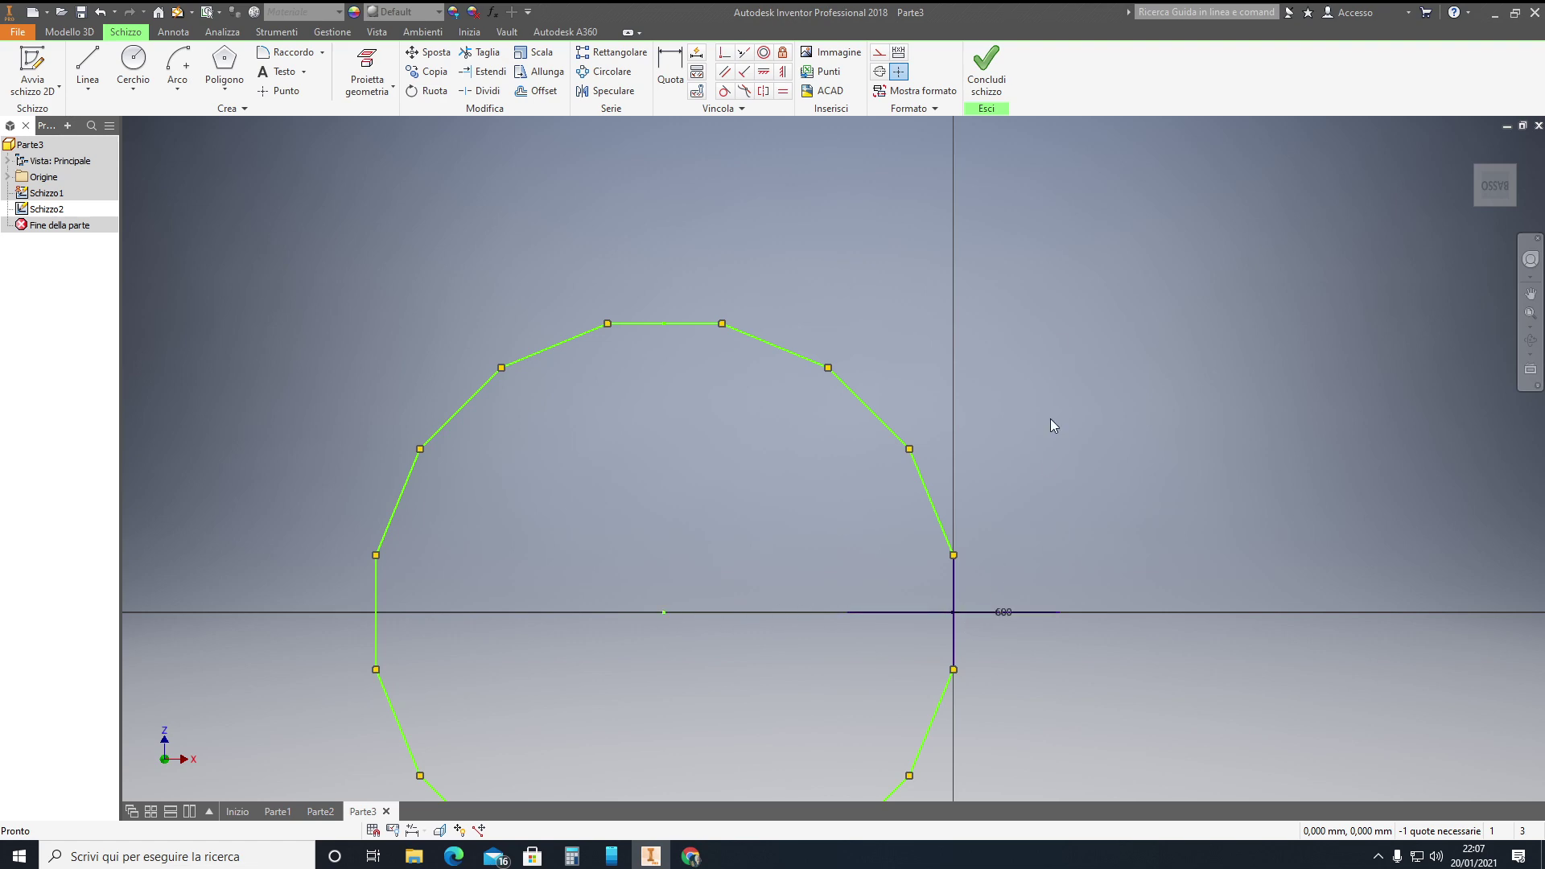
Dimension the distance from the polygon's centre to its right edge as 1000.
left_click(662, 85)
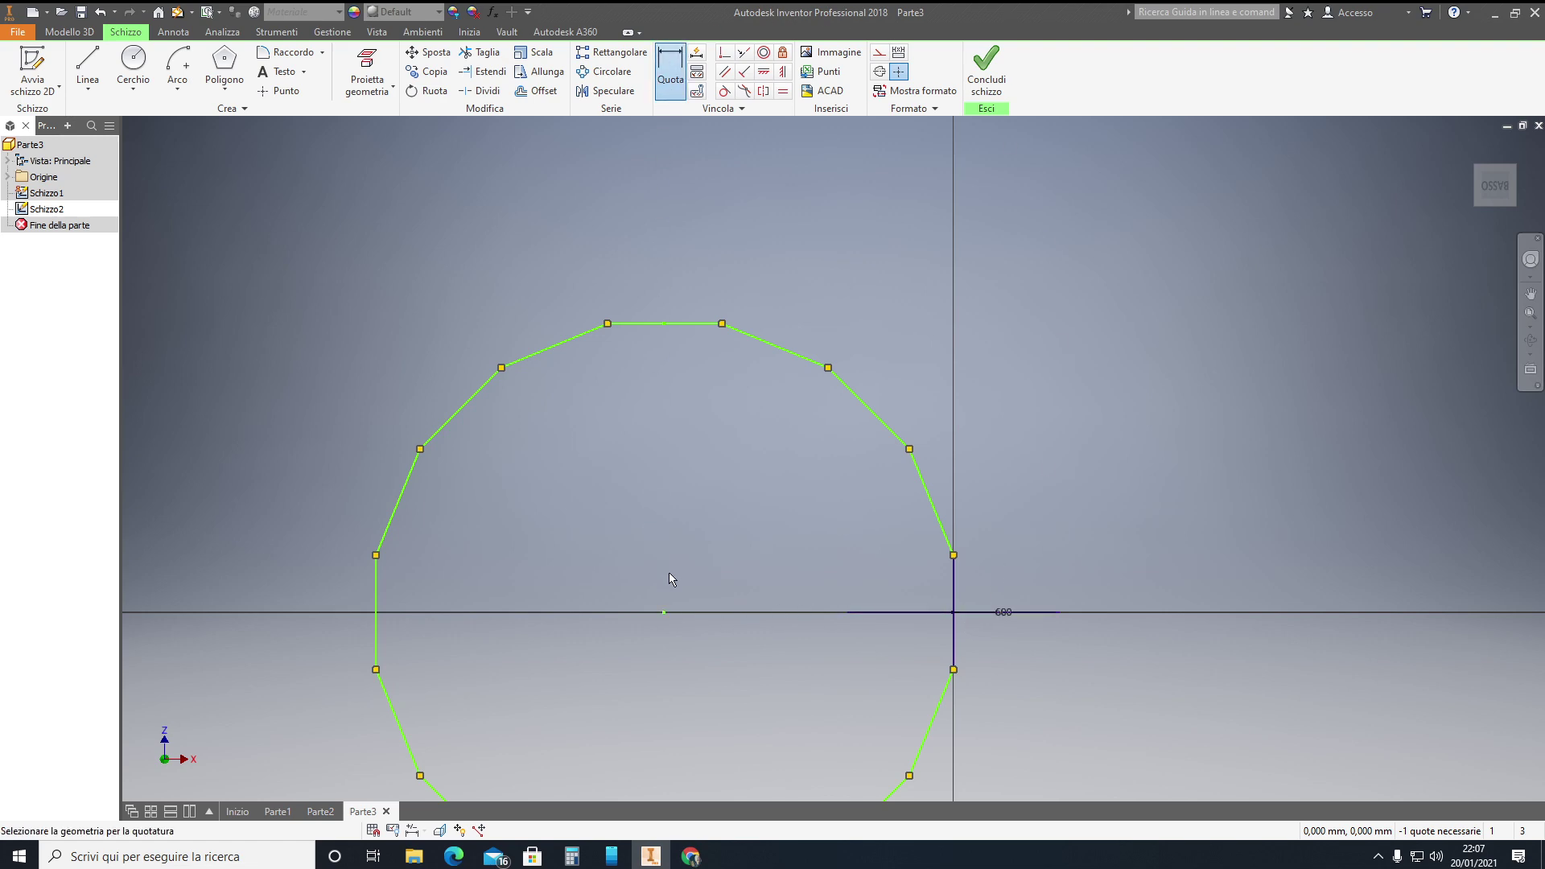
left_click(663, 613)
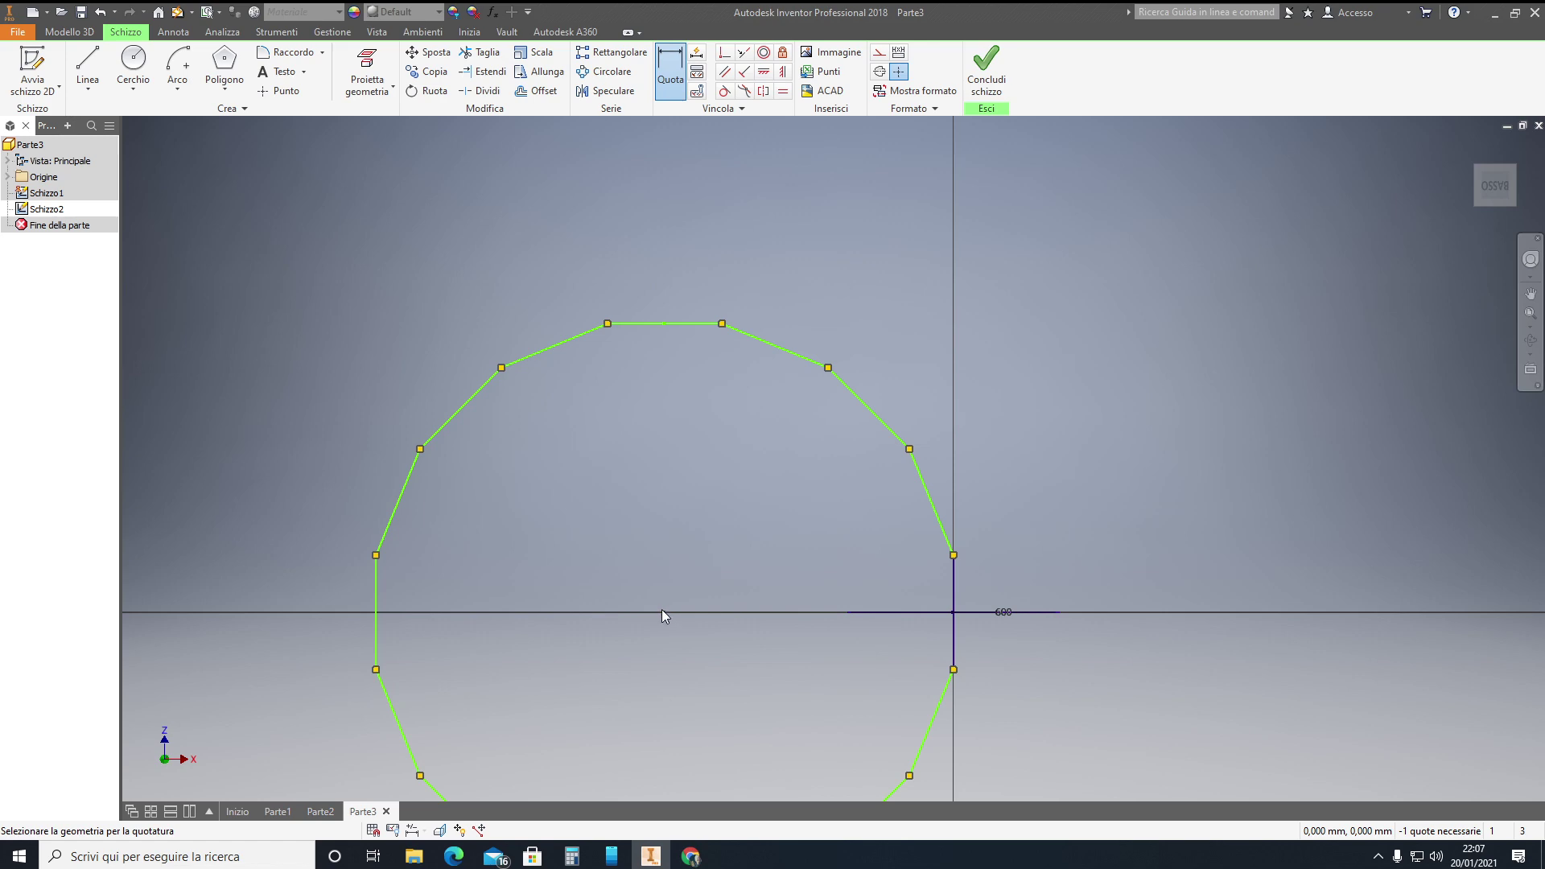
left_click(953, 622)
left_click(829, 689)
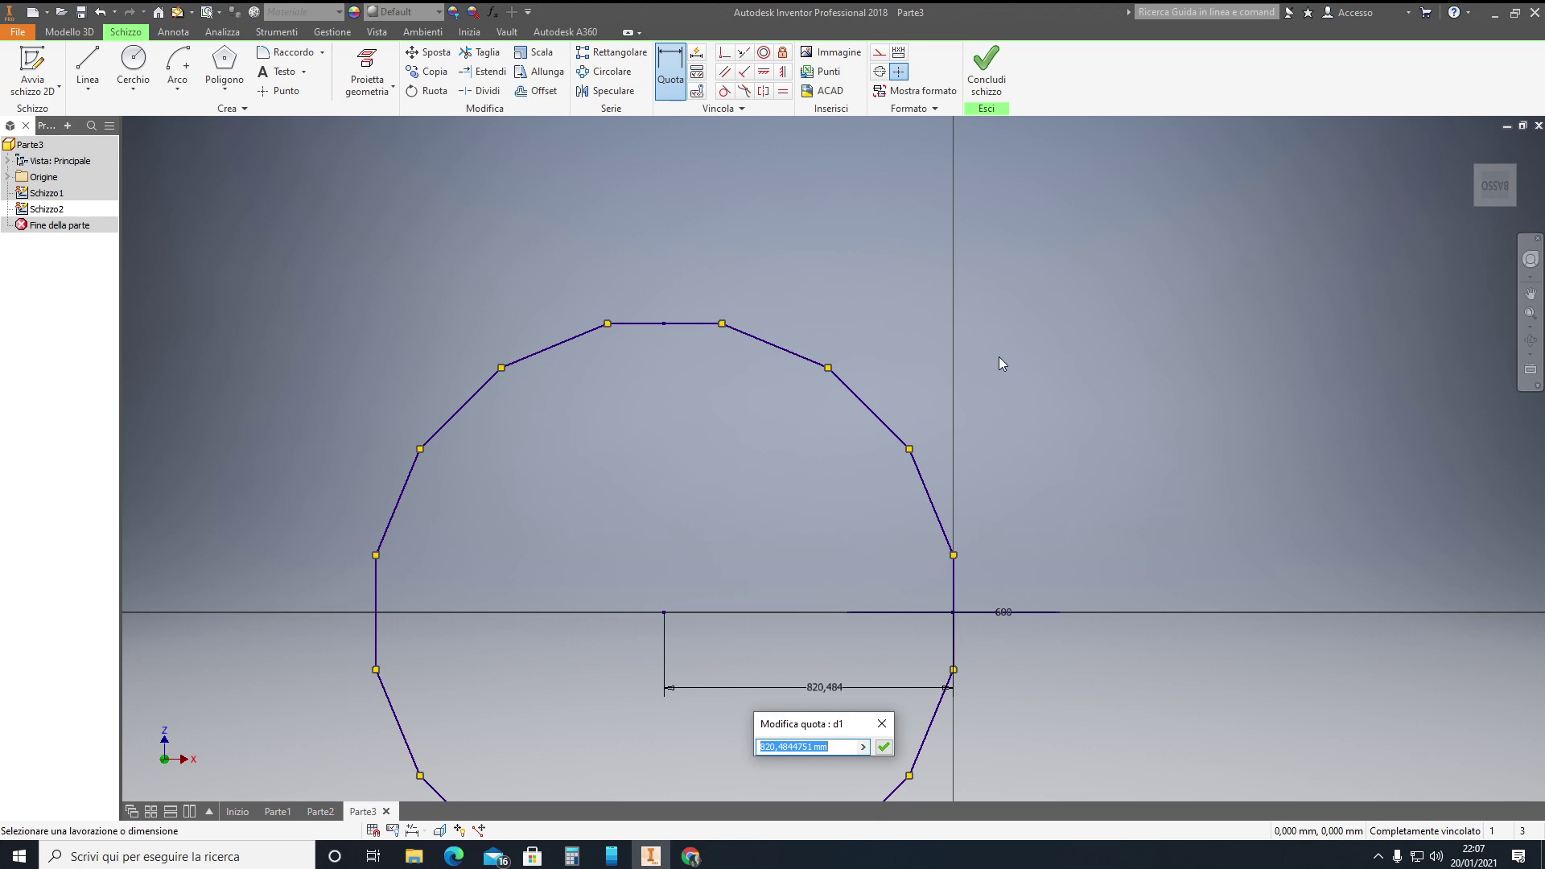
type("1000")
left_click(889, 748)
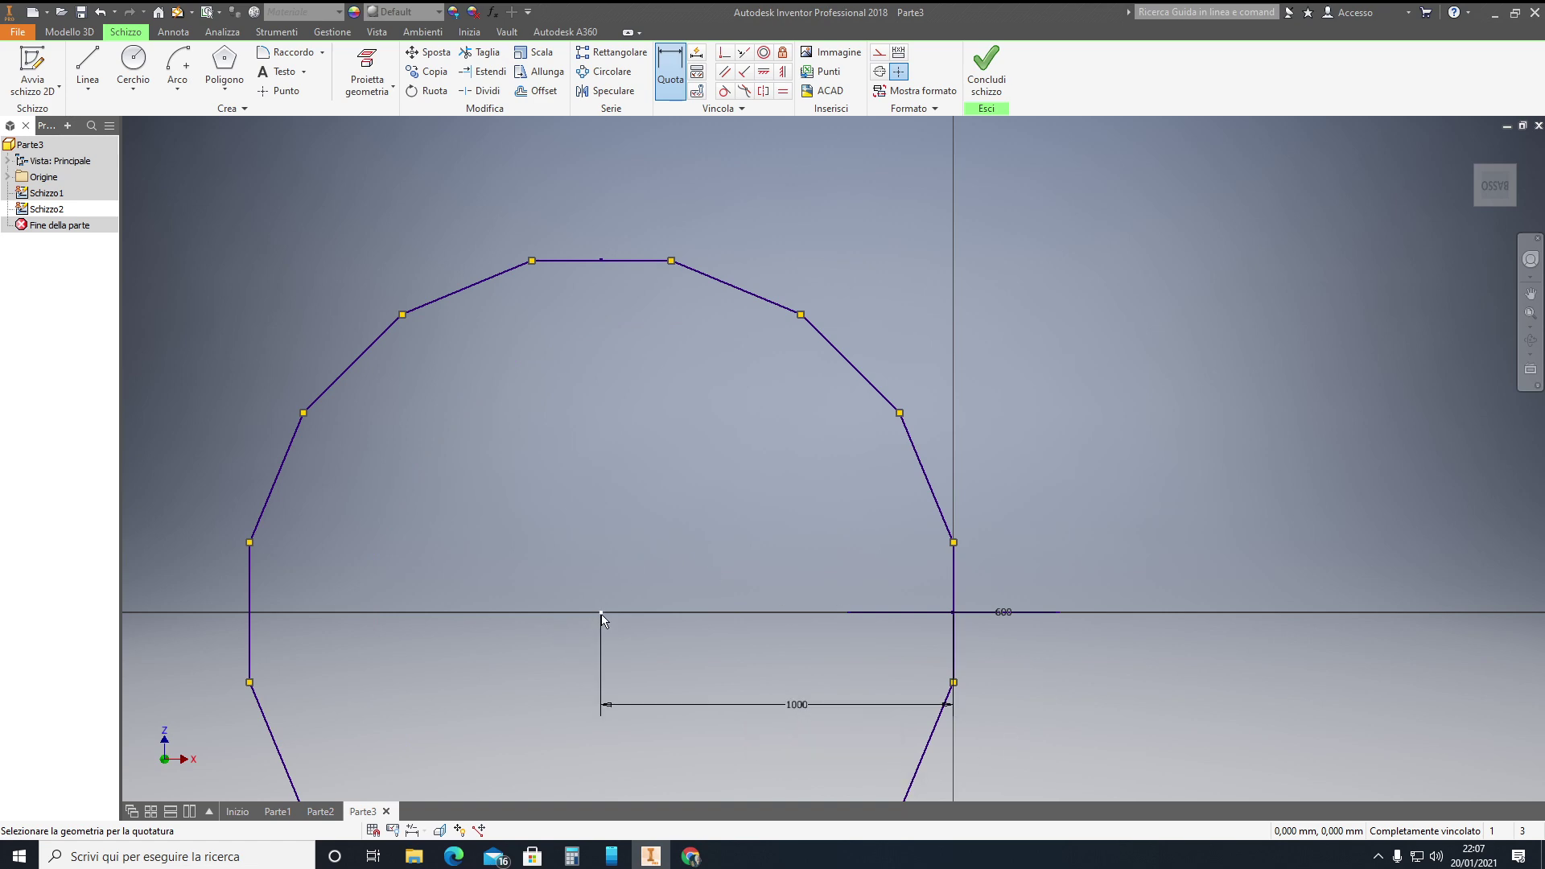
Delete the extra driven vertical 1000 dimension, leaving the sketch fully constrained.
left_click(602, 263)
left_click(599, 612)
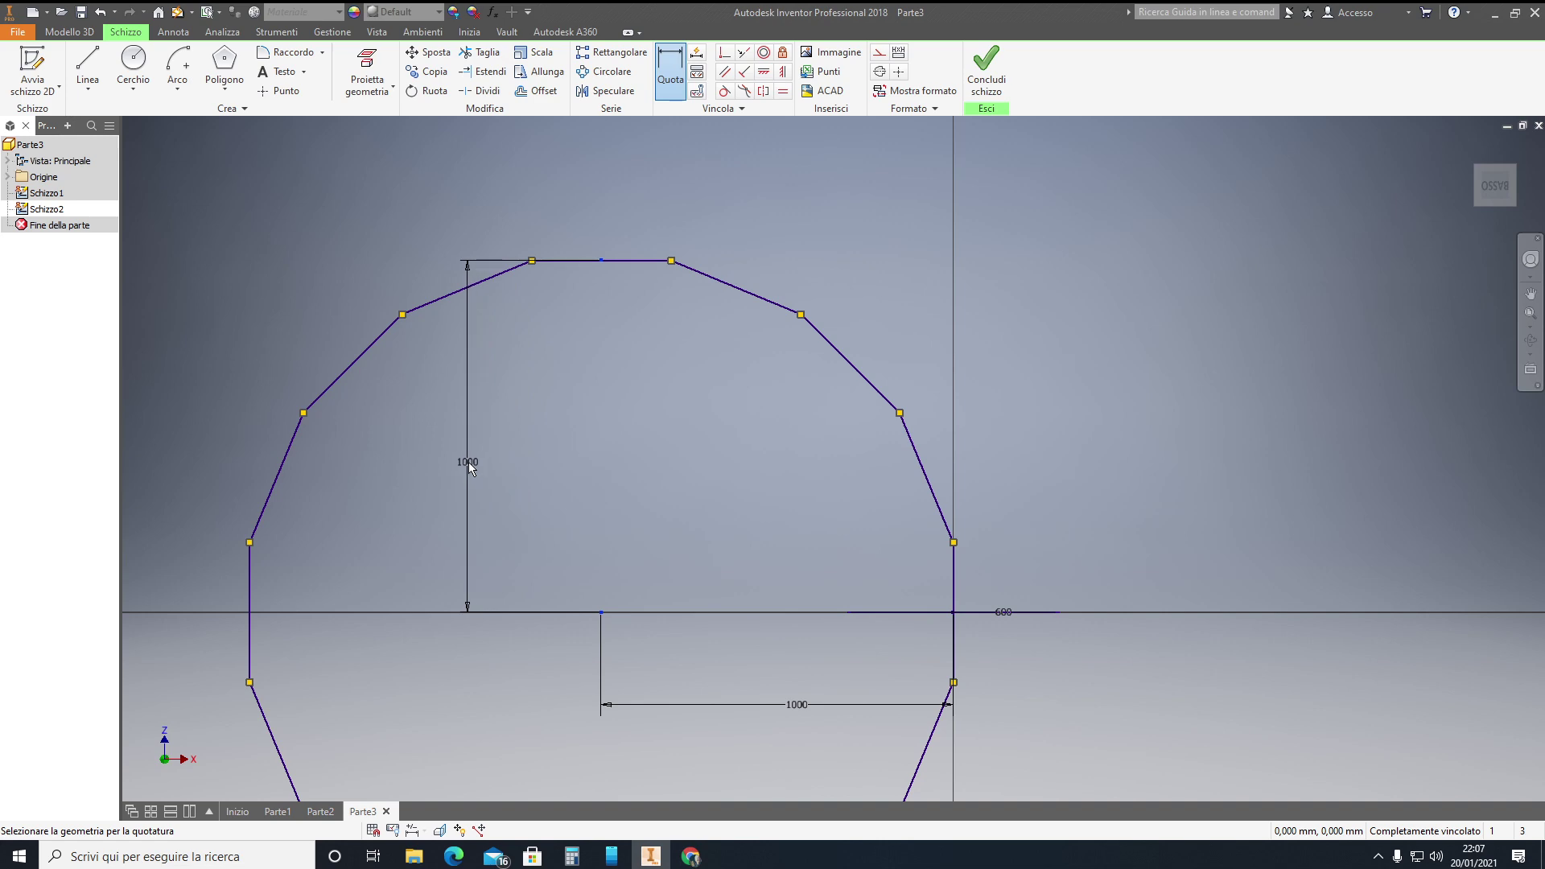
left_click(468, 462)
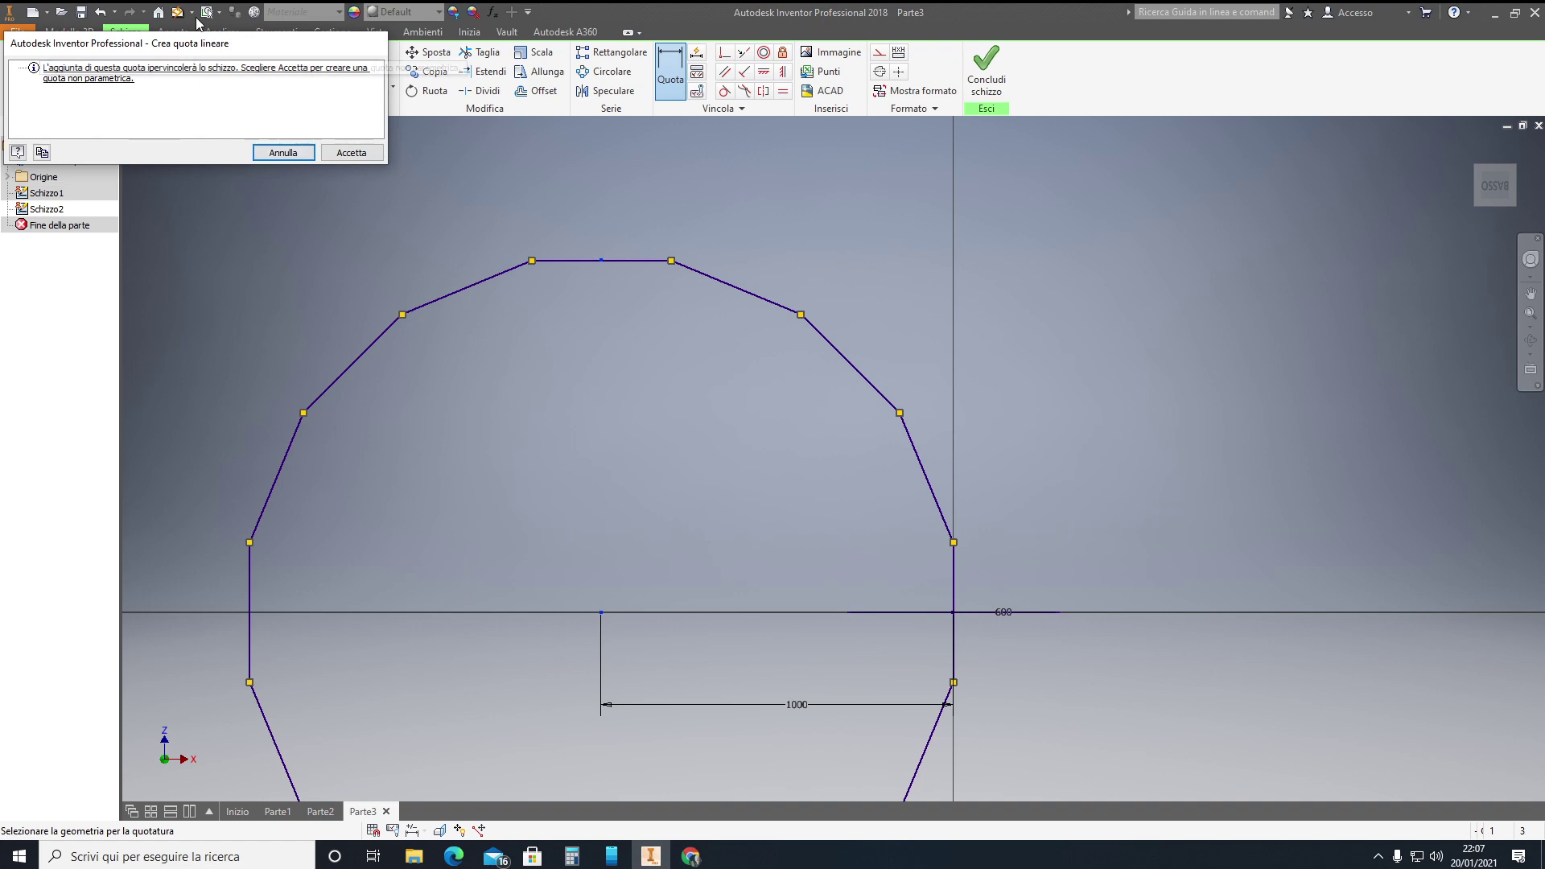
left_click(356, 159)
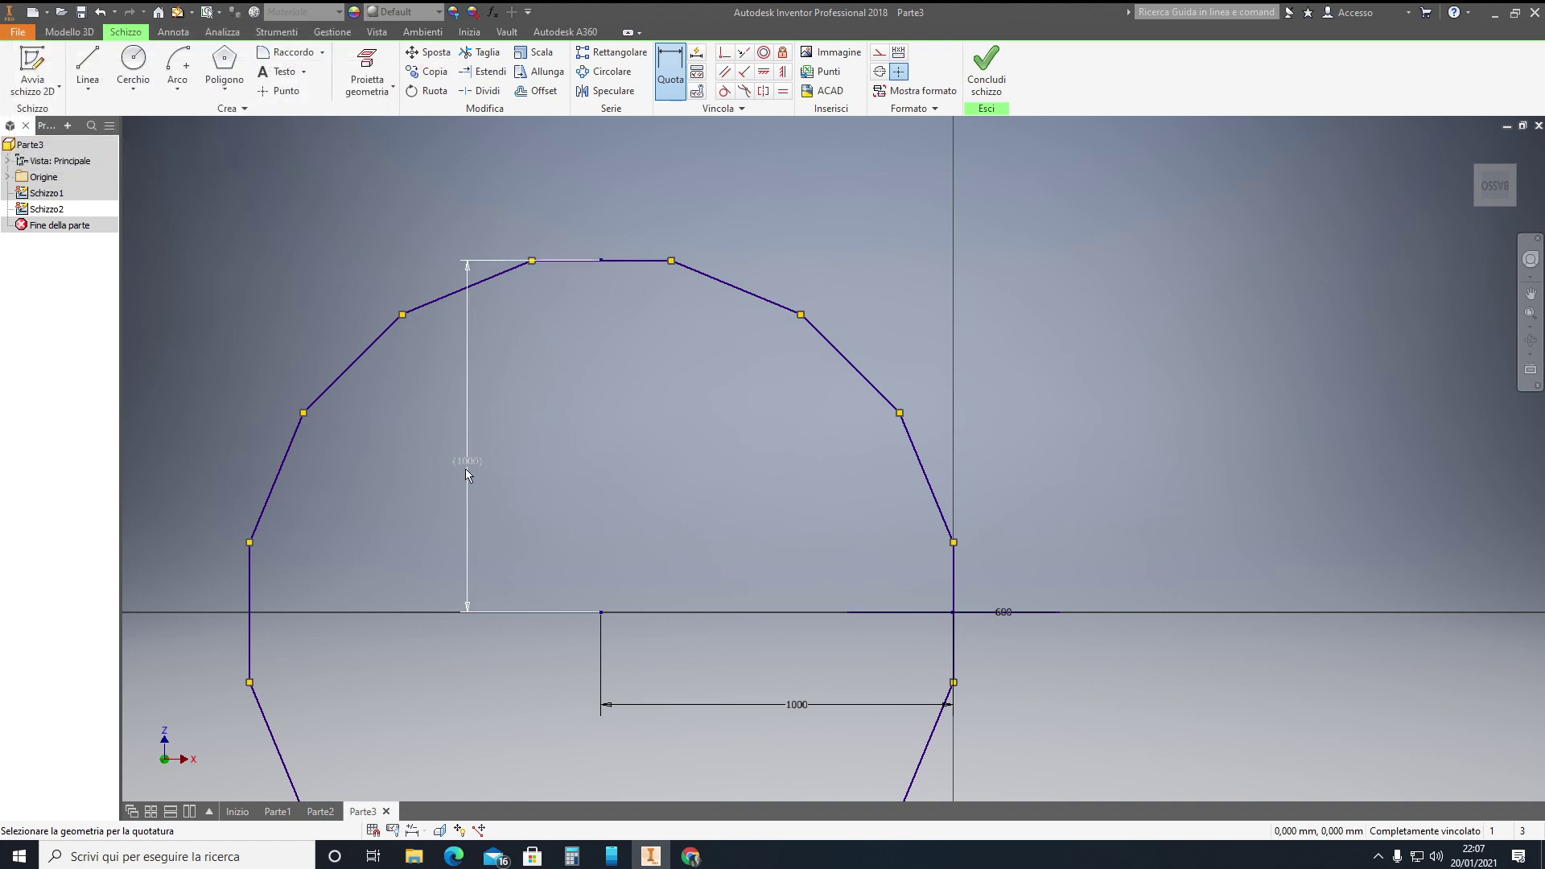
key("Escape")
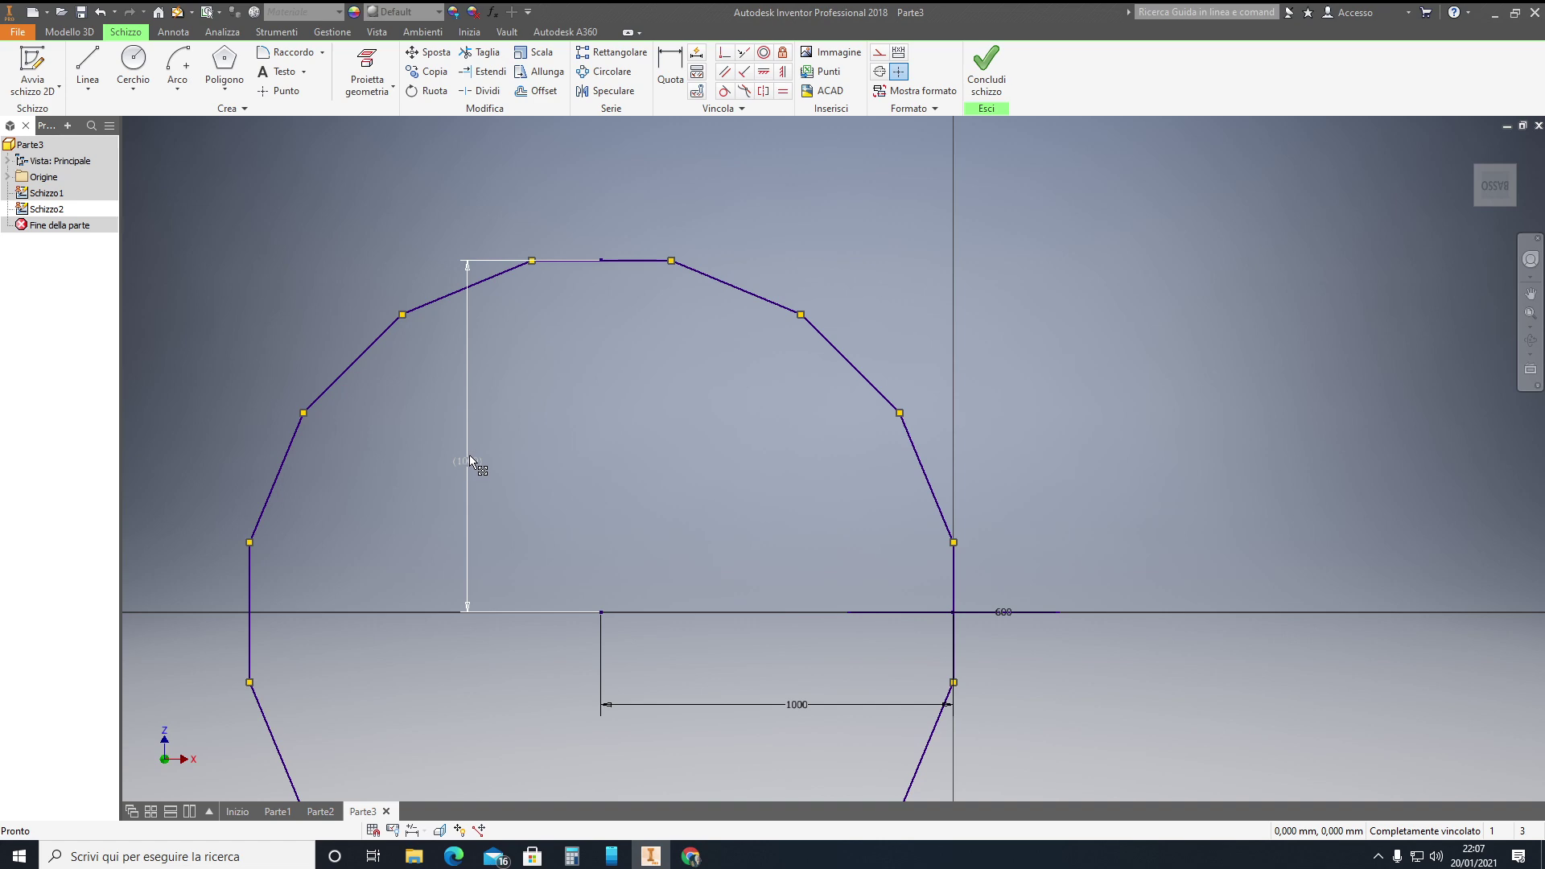
right_click(470, 456)
left_click(471, 410)
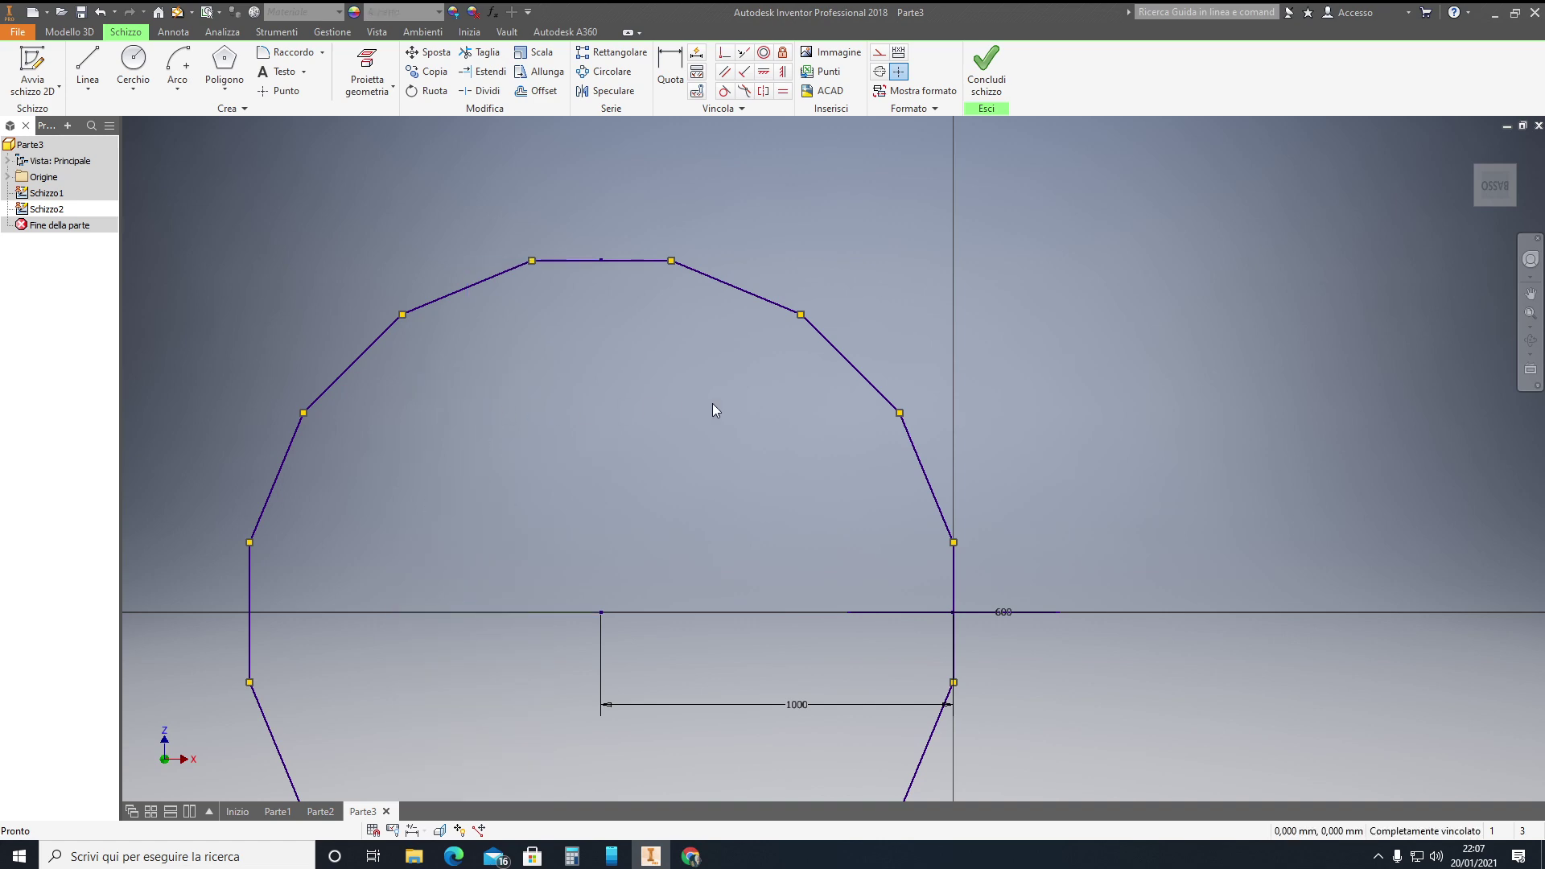
scroll(1220, 499, "up", 2)
Draw a vertical line from the polygon's centre up past its top edge.
scroll(1212, 515, "down", 5)
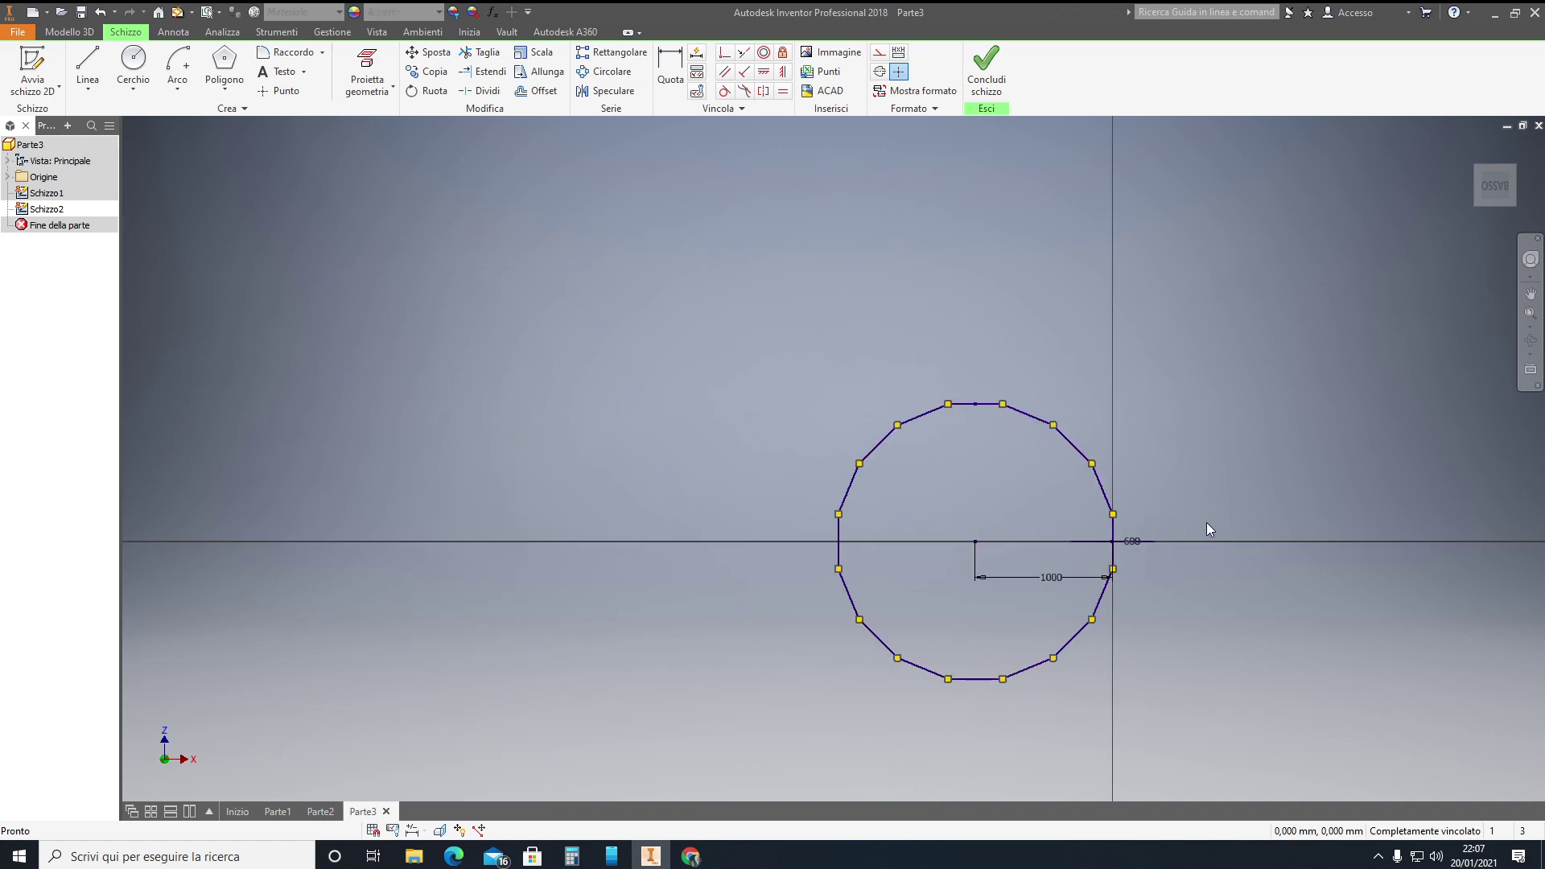
scroll(853, 507, "down", 2)
scroll(849, 512, "up", 3)
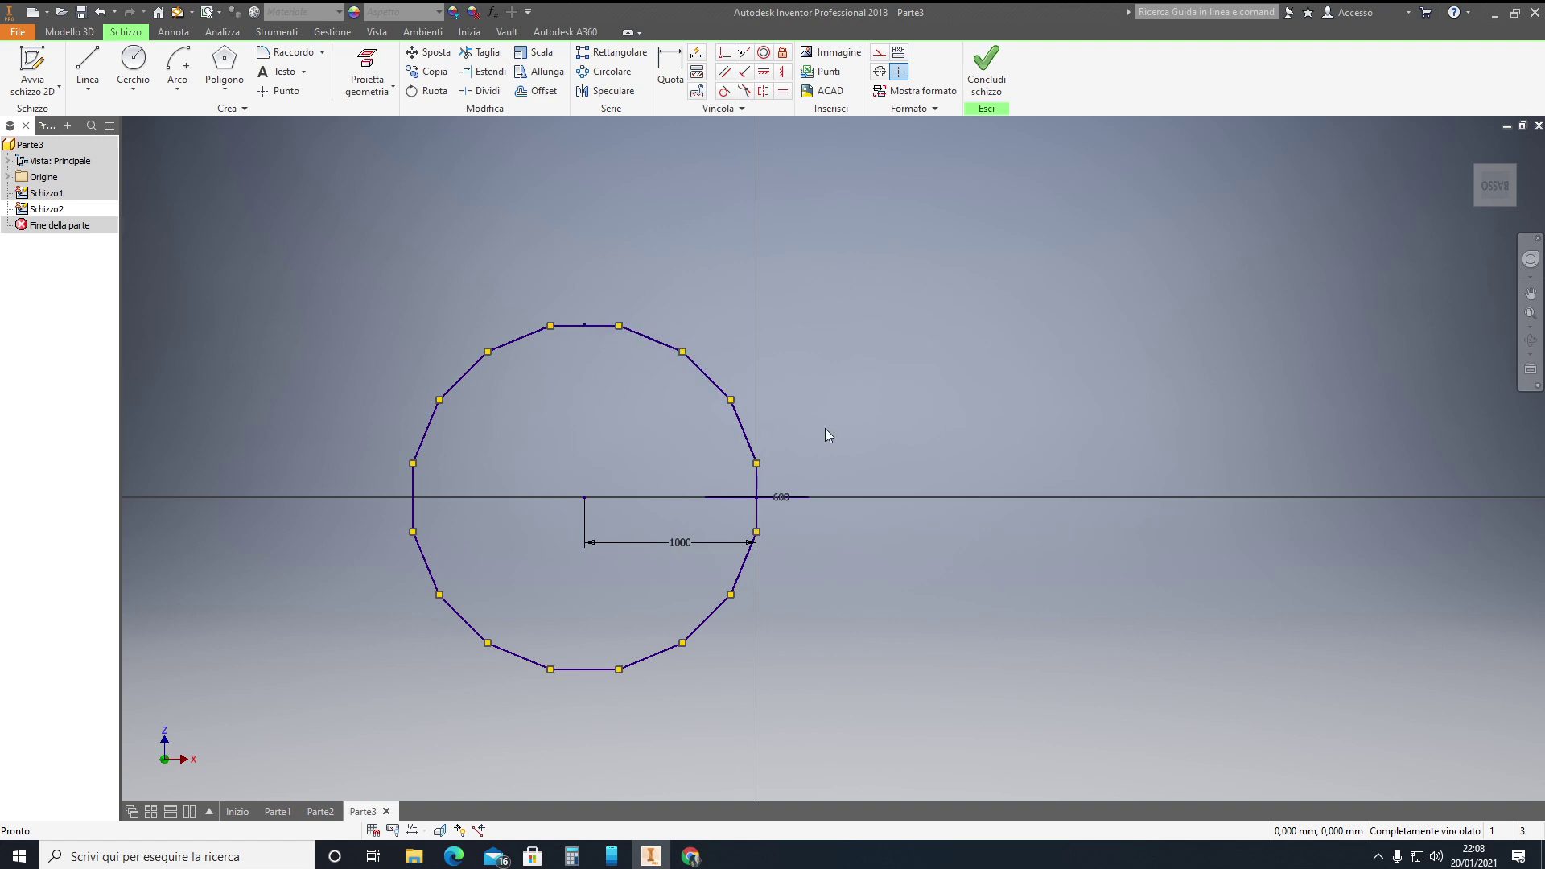
scroll(577, 490, "up", 5)
scroll(566, 452, "down", 2)
scroll(639, 422, "down", 2)
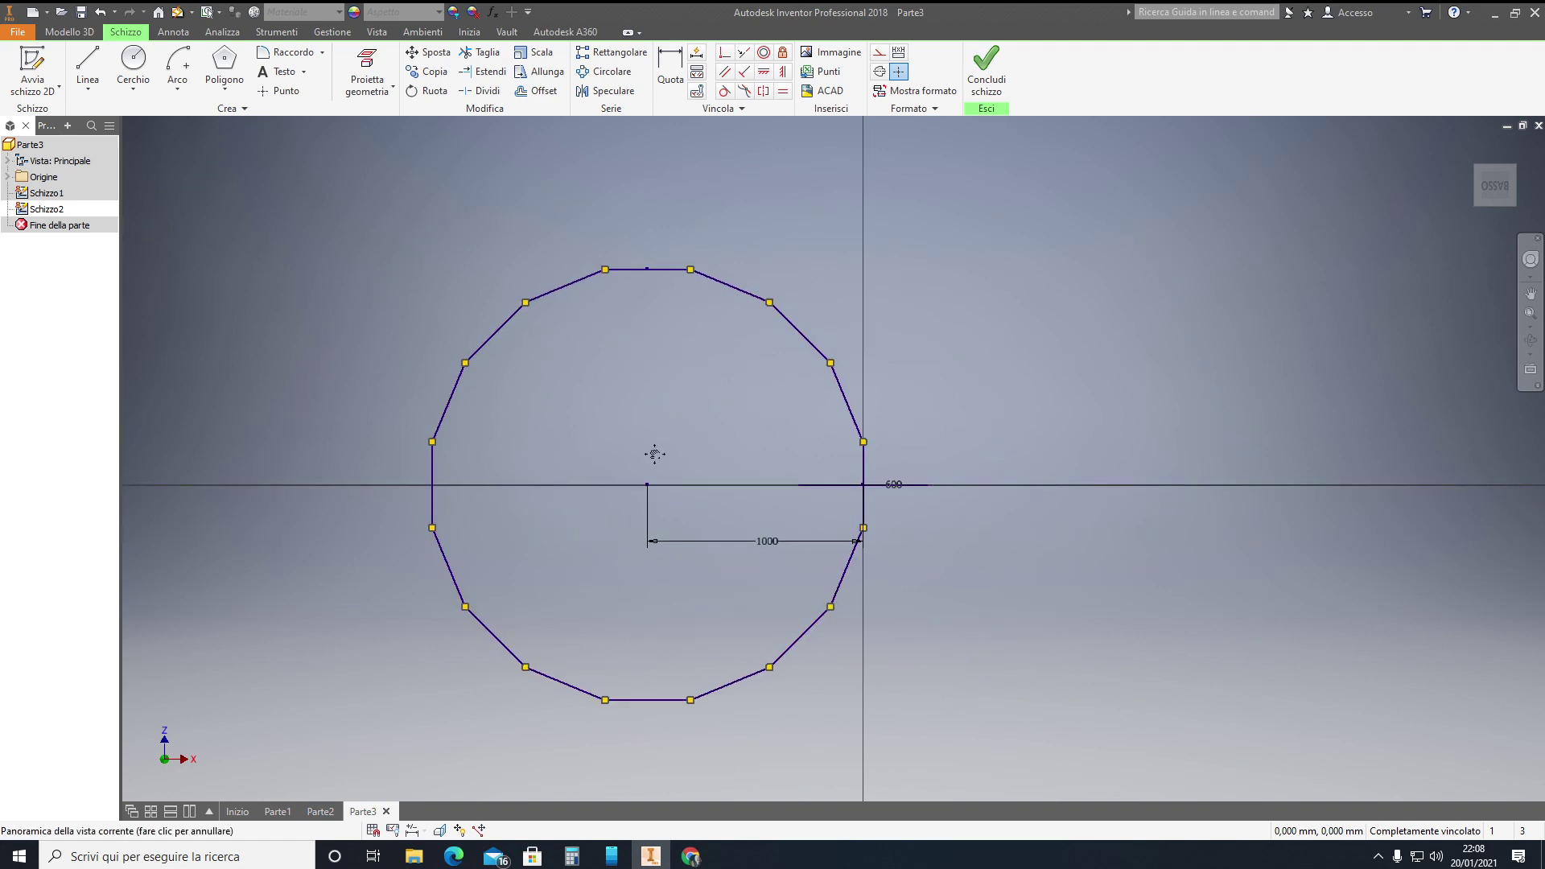
middle_click_drag(799, 300, 774, 422)
left_click(88, 69)
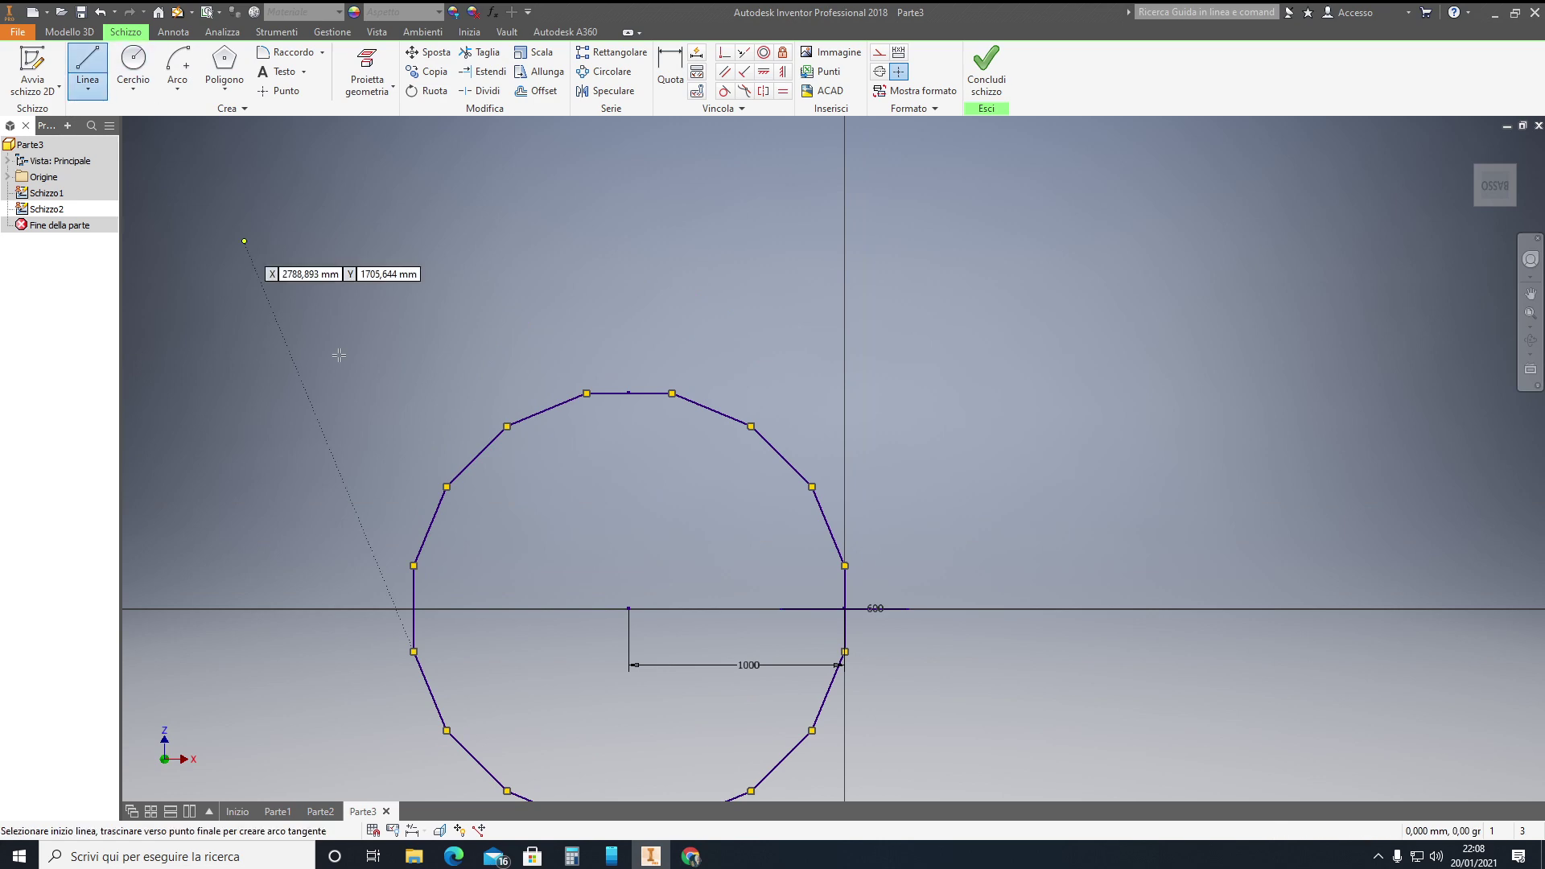
left_click(629, 608)
left_click(629, 342)
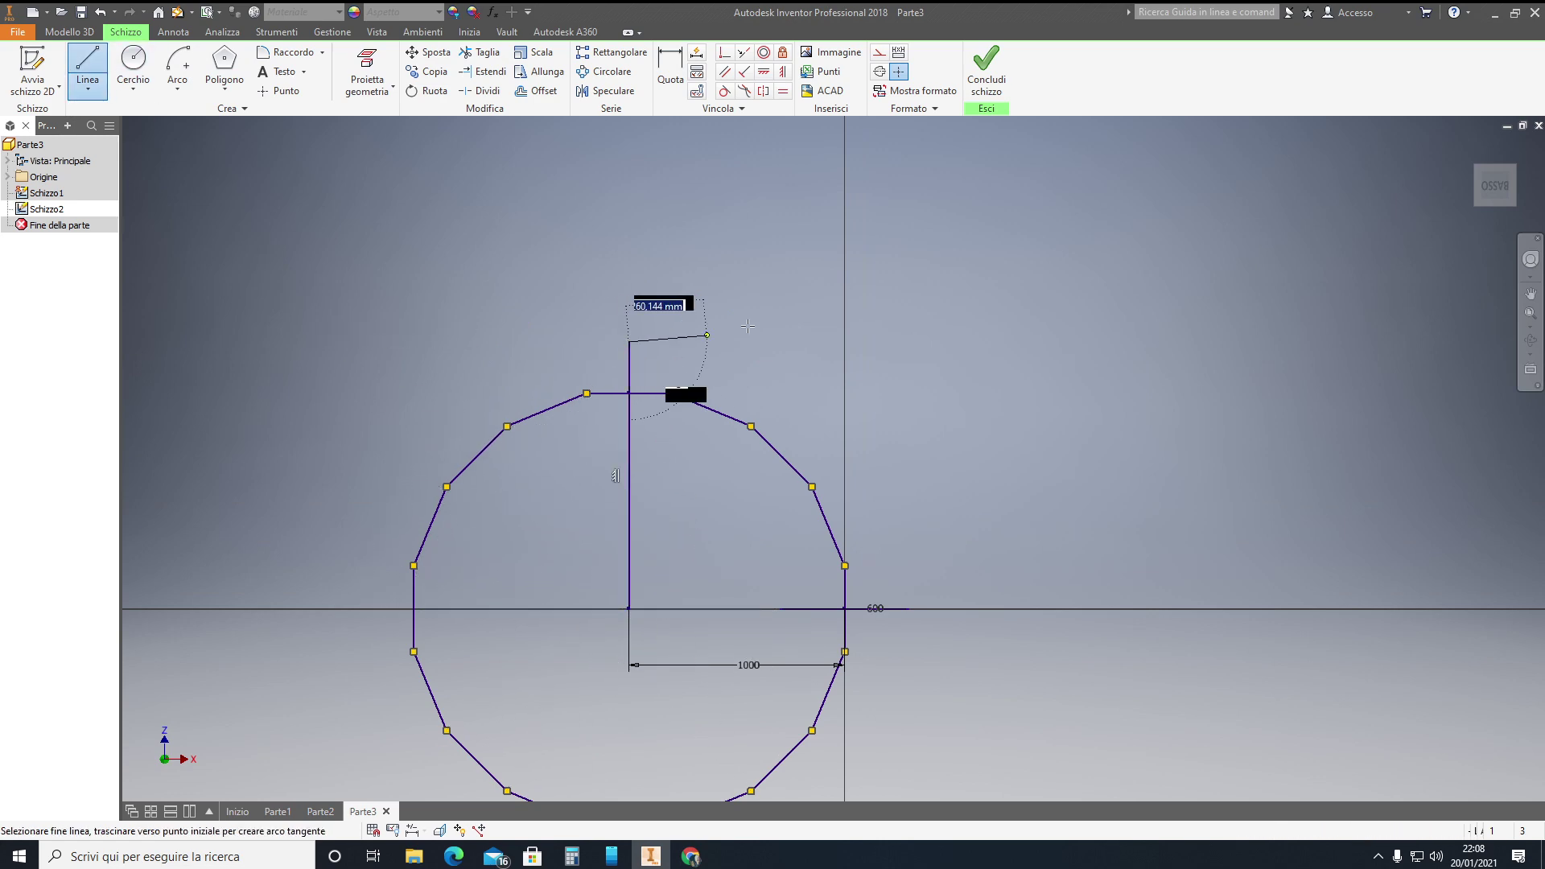
key("Escape")
Convert the new vertical line into a centreline.
left_click(880, 51)
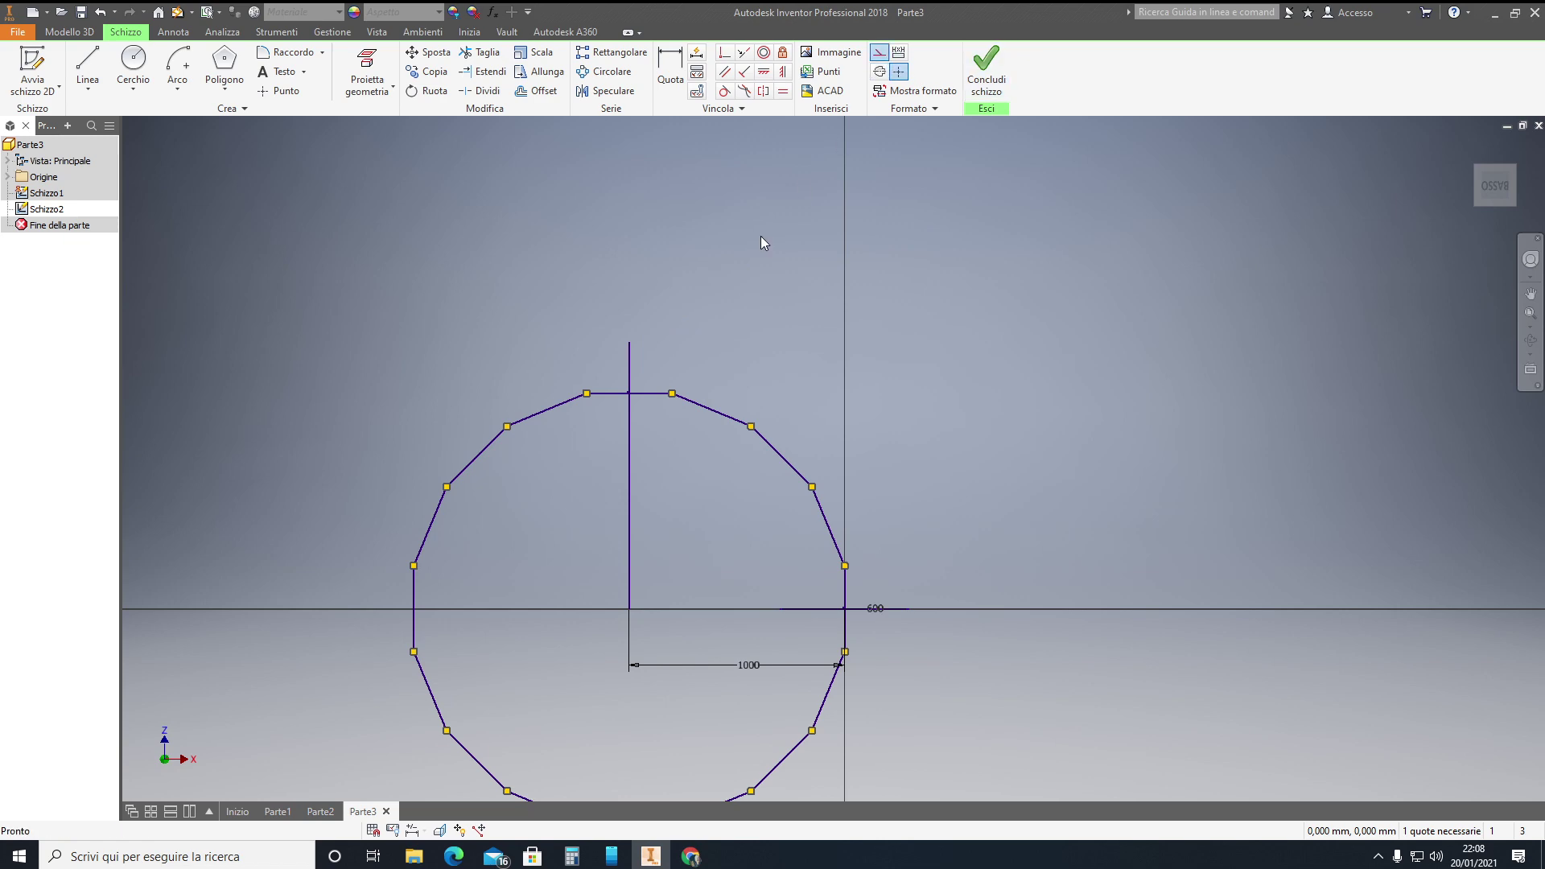
left_click(630, 504)
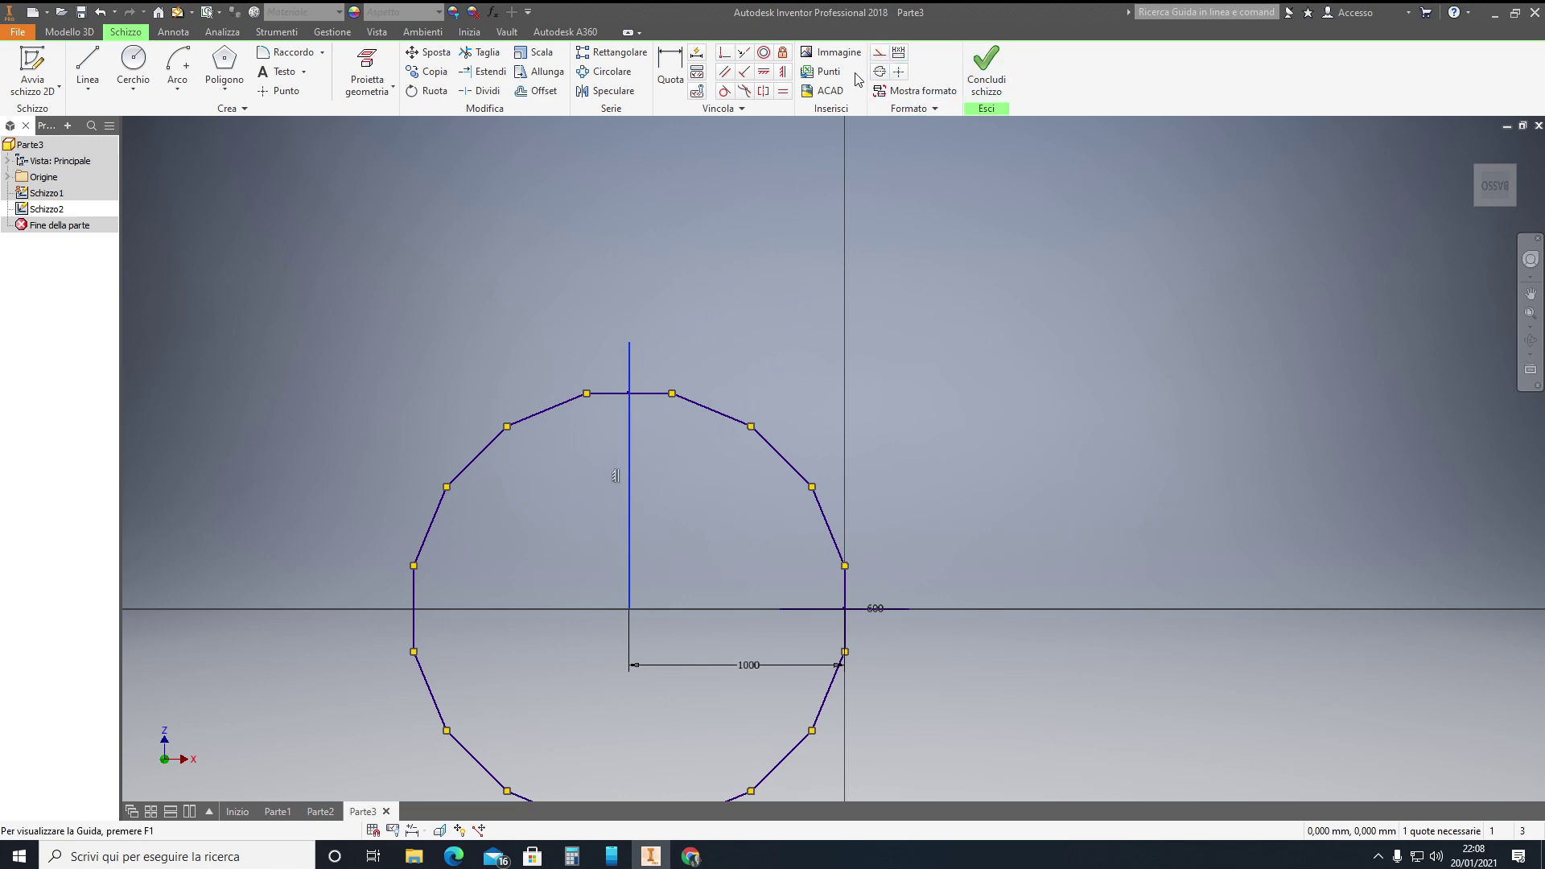
left_click(881, 54)
left_click(629, 377)
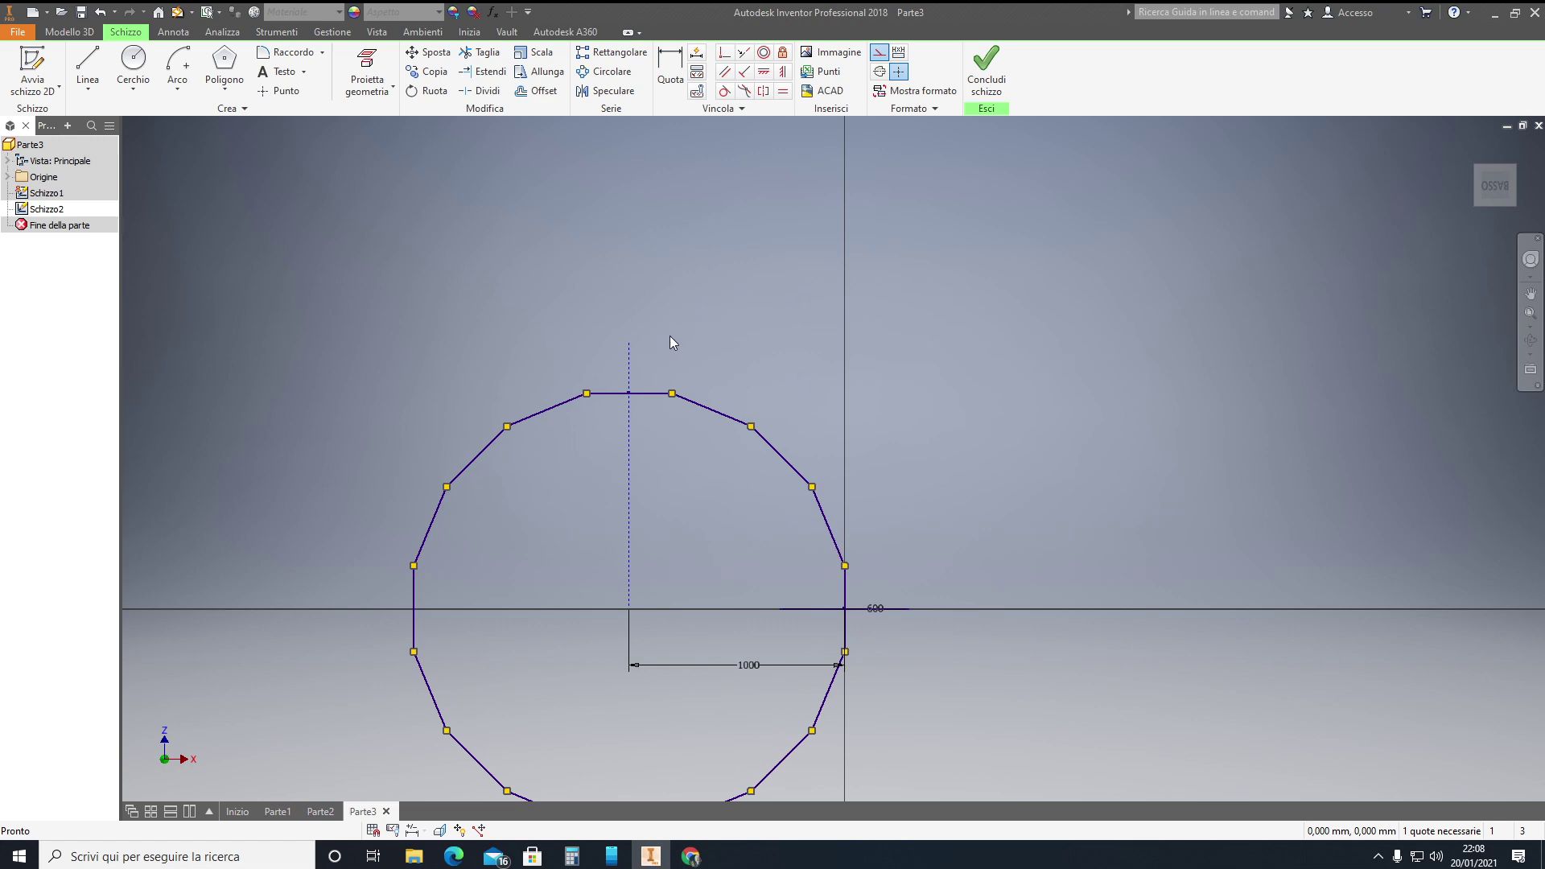
middle_click_drag(683, 288, 698, 207)
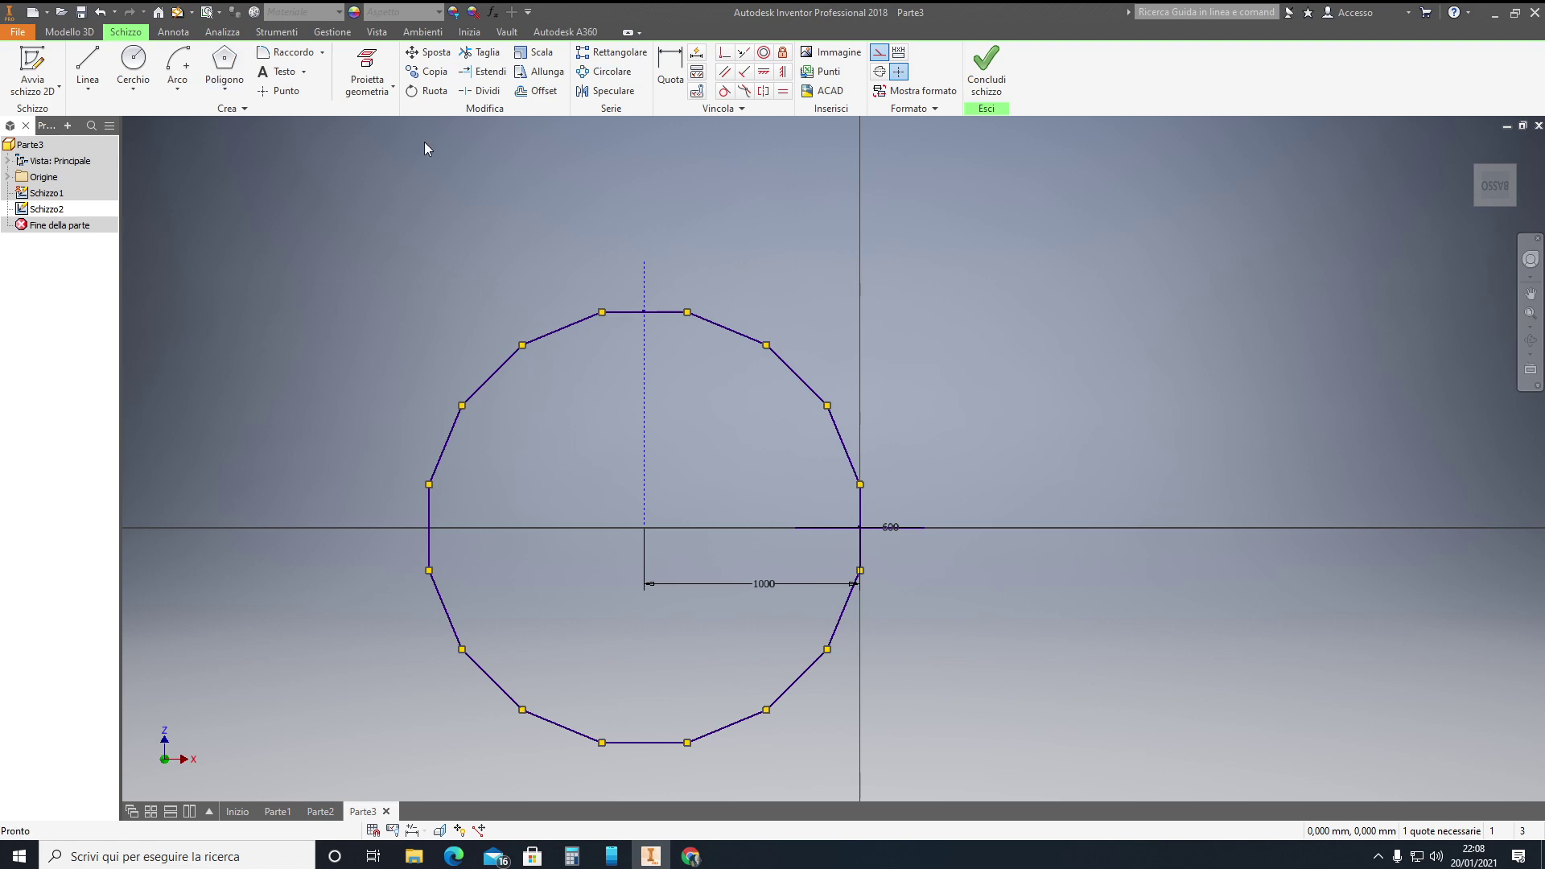
Trim every polygon segment outside the upper-right quarter, including the short vertical piece.
left_click(465, 56)
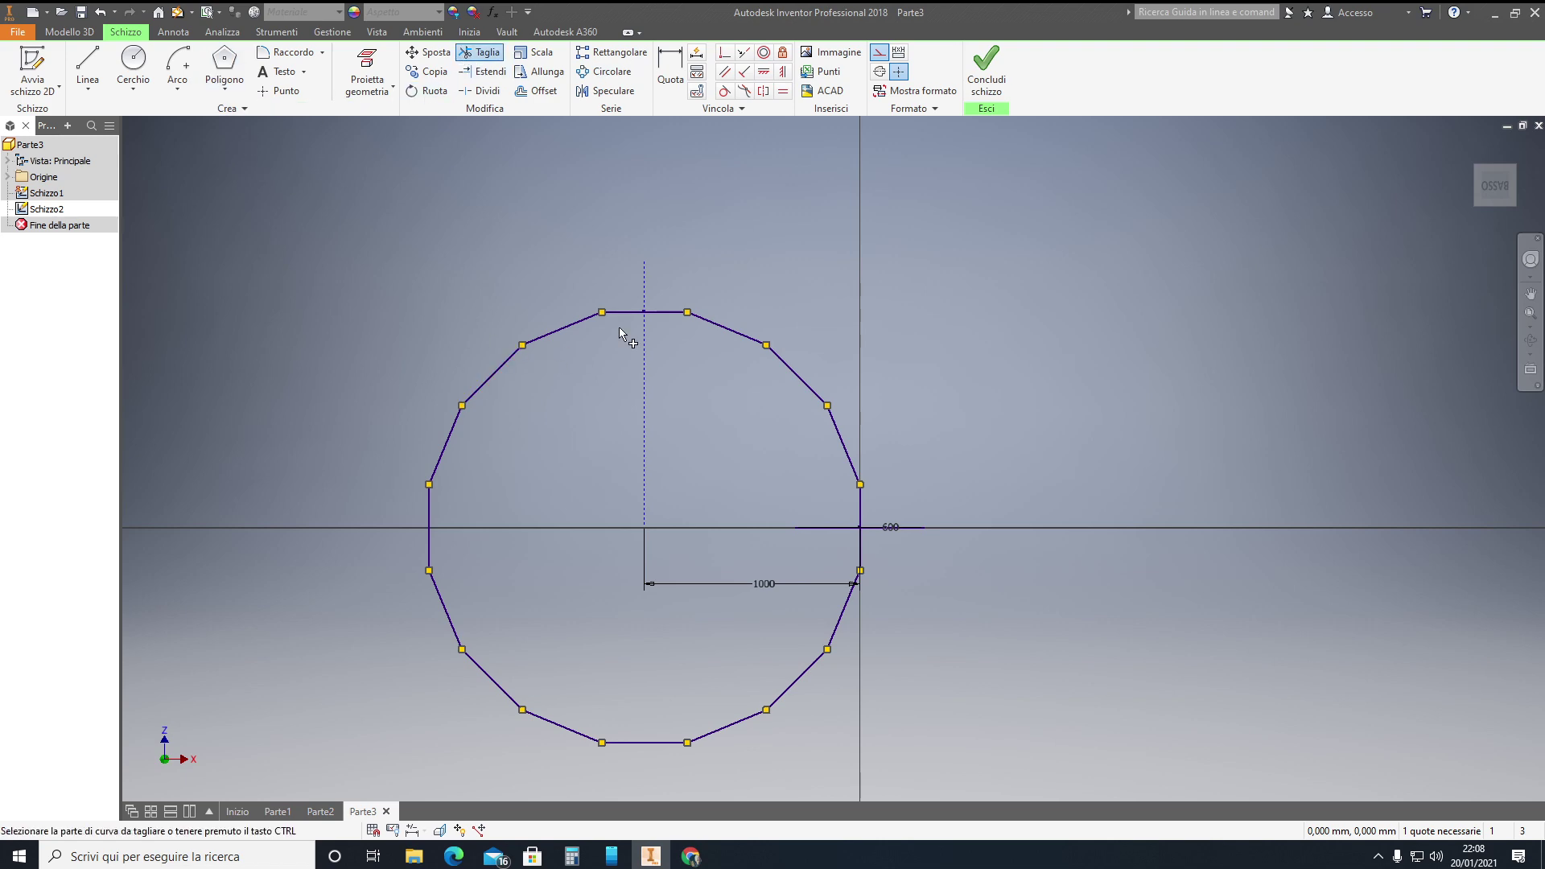
left_click(621, 313)
left_click(560, 328)
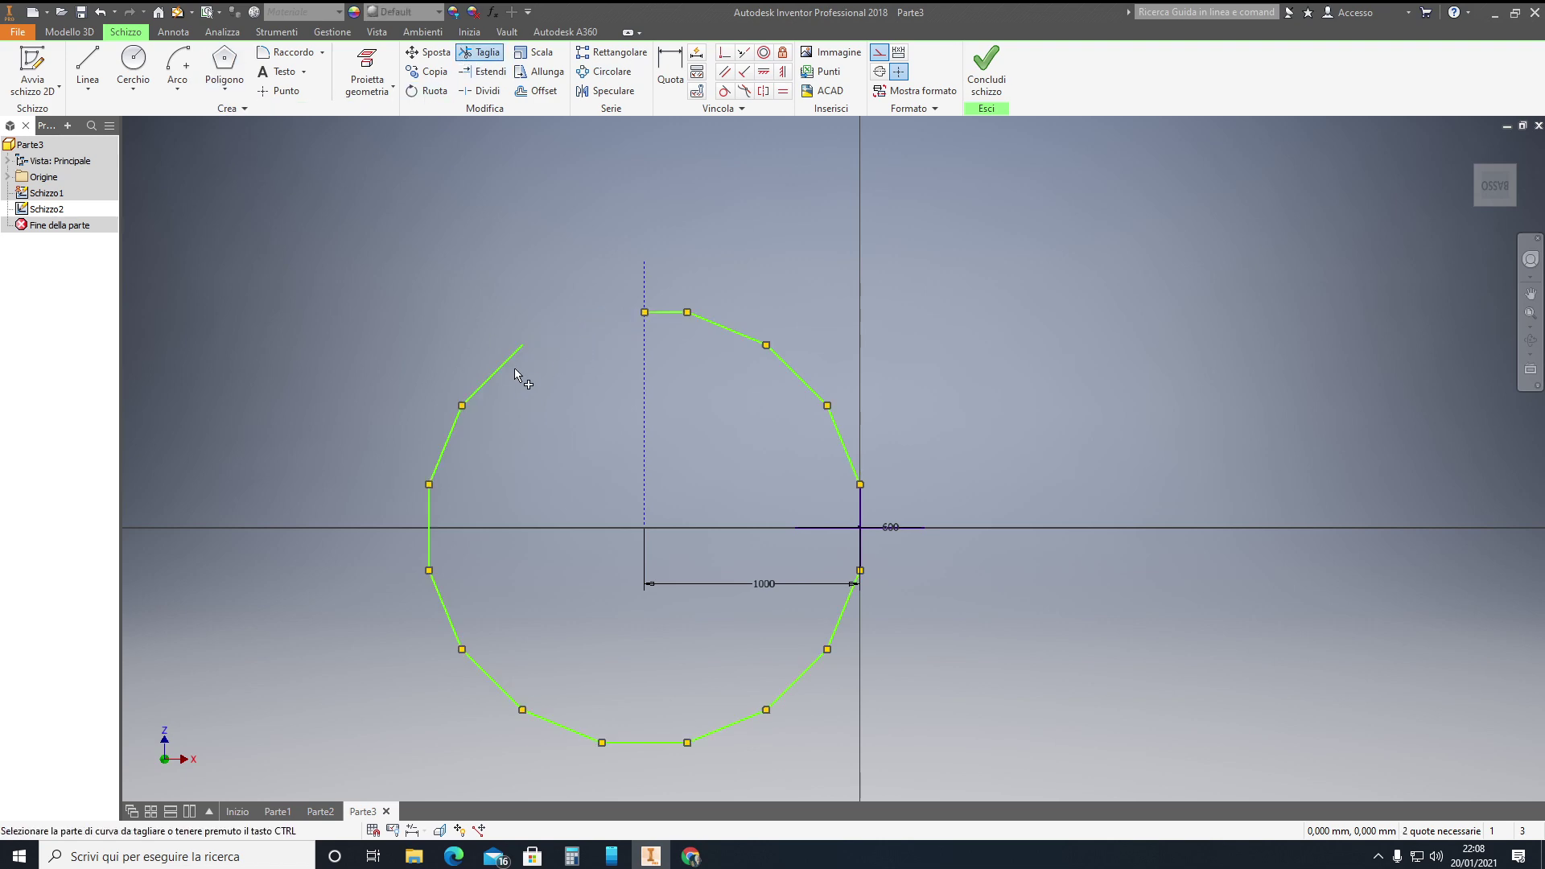
left_click(428, 521)
left_click(444, 609)
left_click(495, 682)
left_click(567, 728)
left_click(636, 742)
left_click(728, 726)
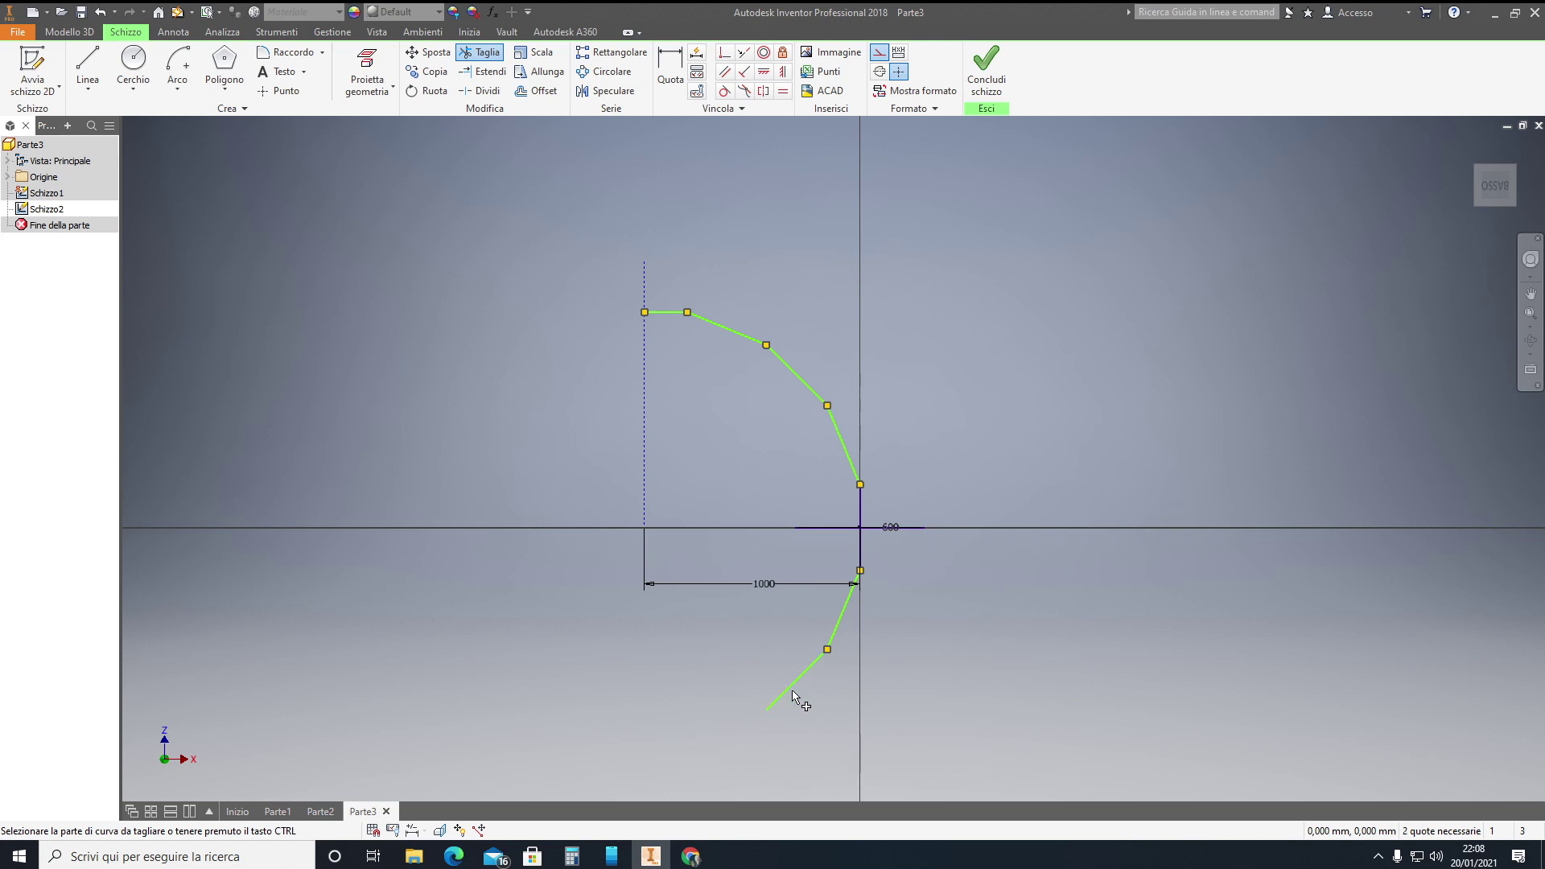
left_click(821, 658)
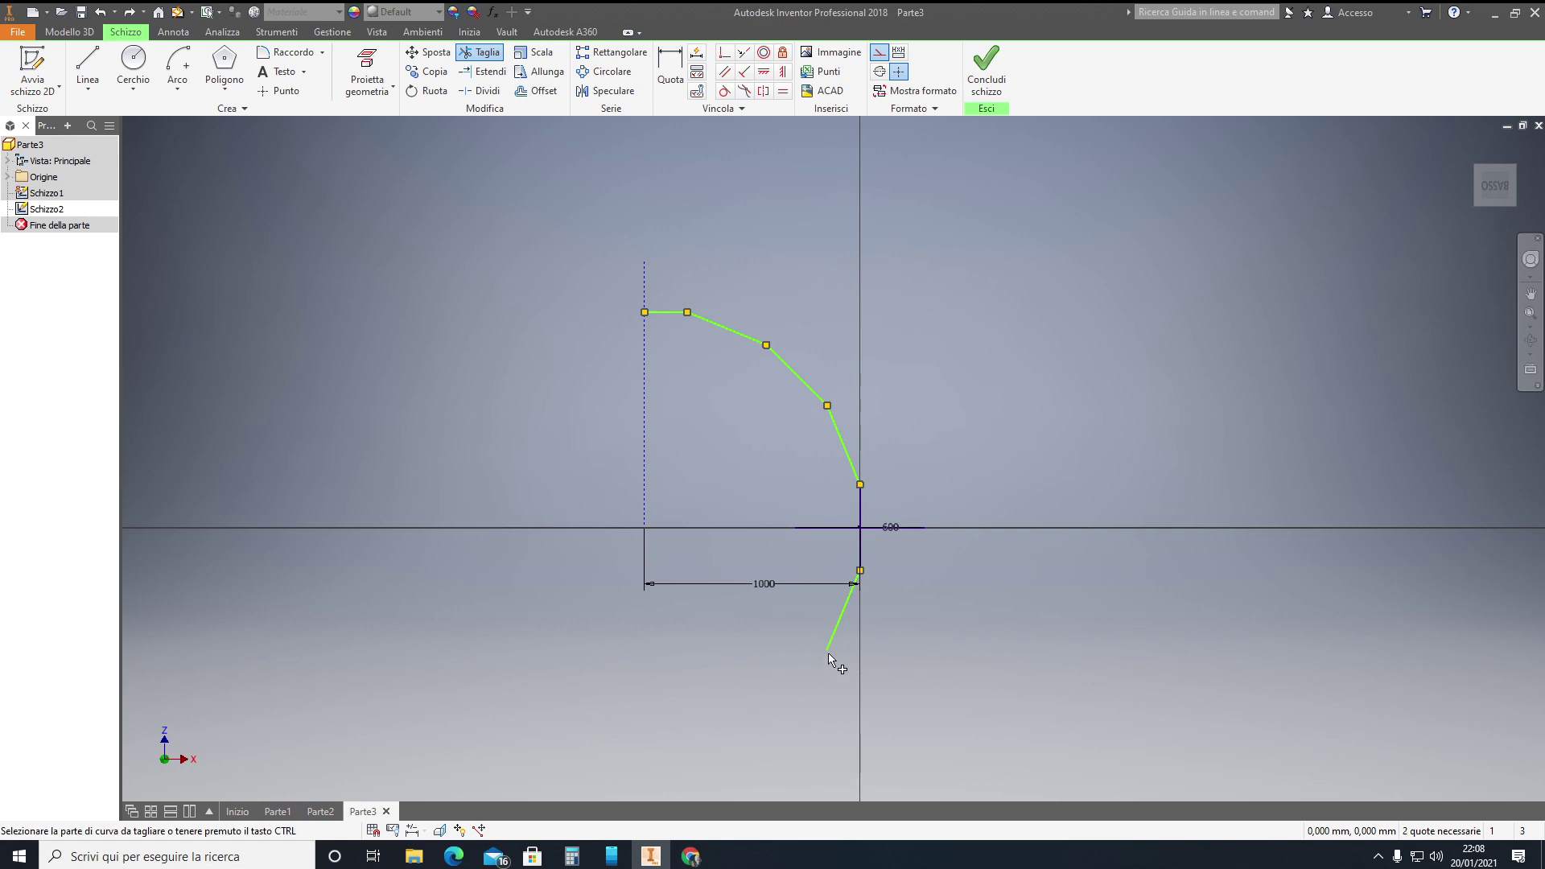
left_click(862, 551)
key("Escape")
Inspect the constraints on the trimmed curve's end point.
scroll(890, 453, "down", 3)
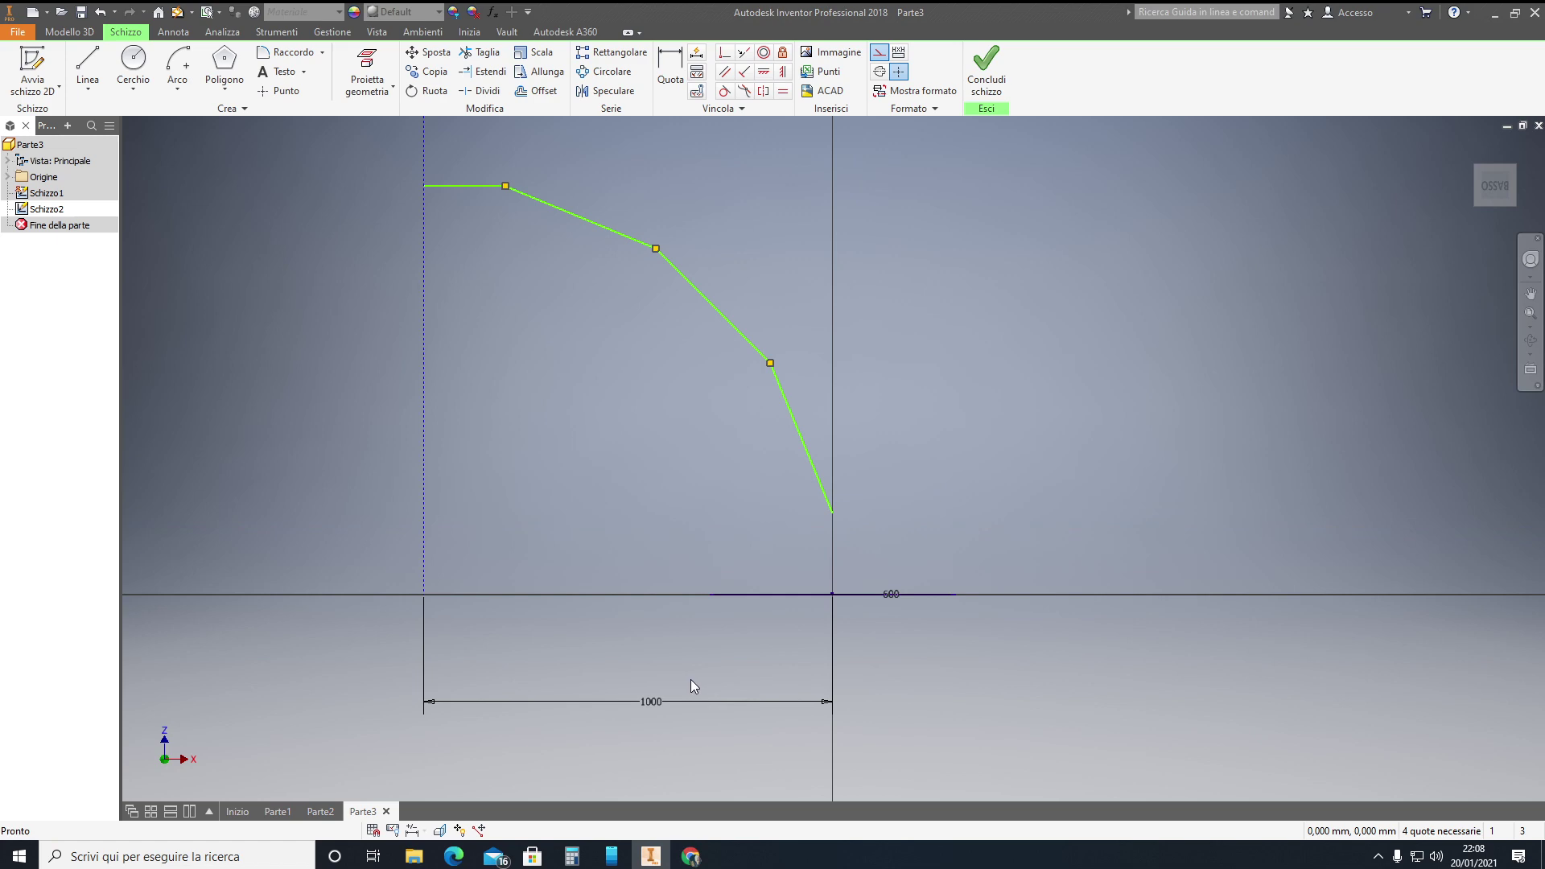
left_click(426, 595)
key("Escape")
scroll(840, 575, "down", 3)
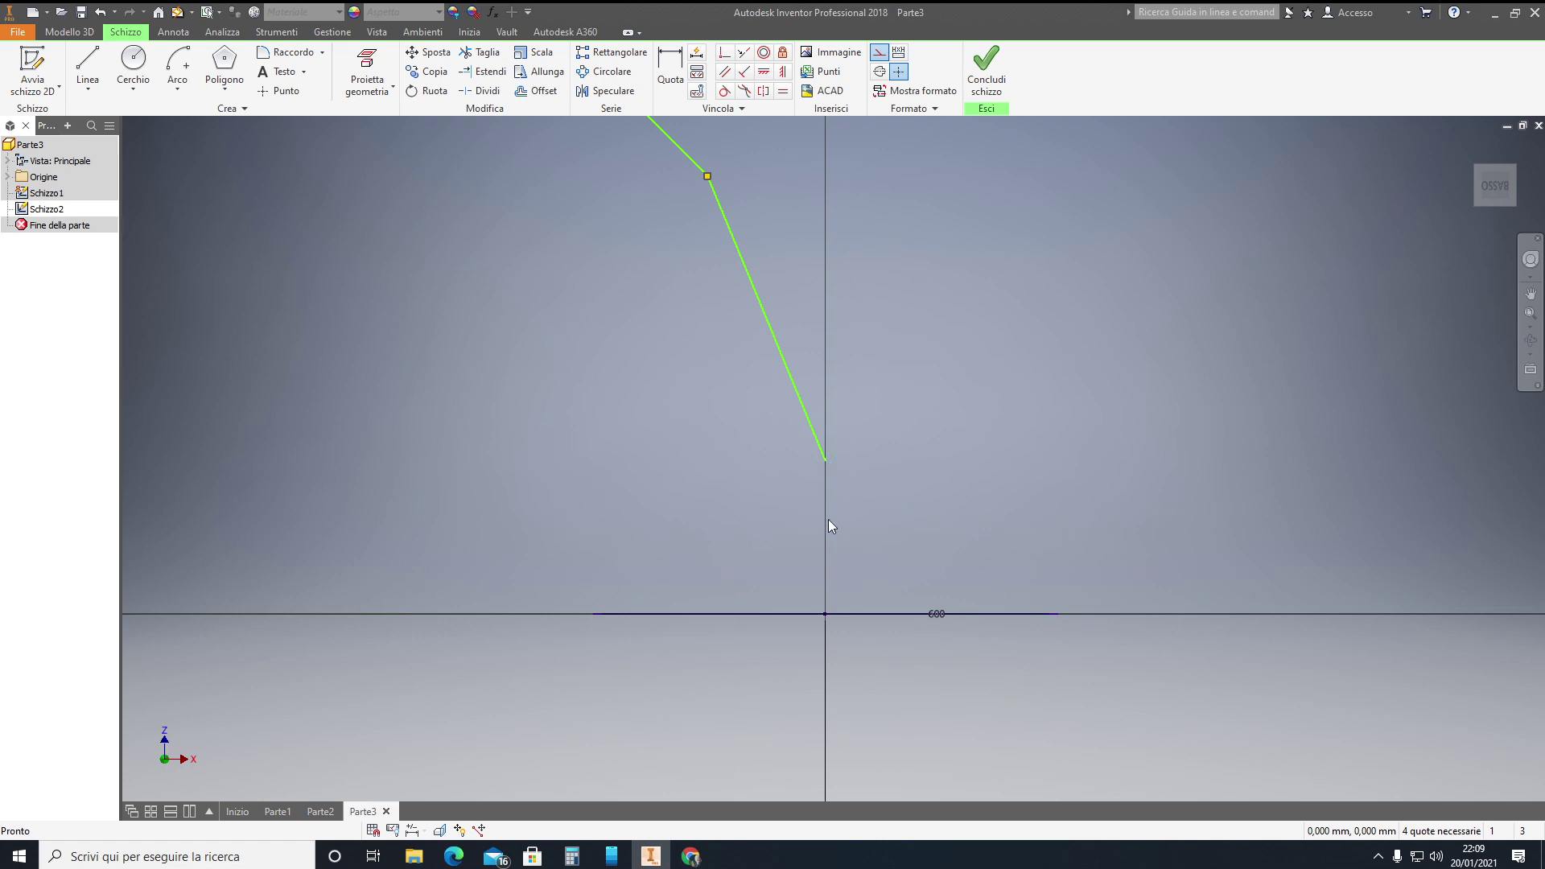
Draw a solid, non-construction vertical line from the curve's lower end down to the axis.
left_click(87, 66)
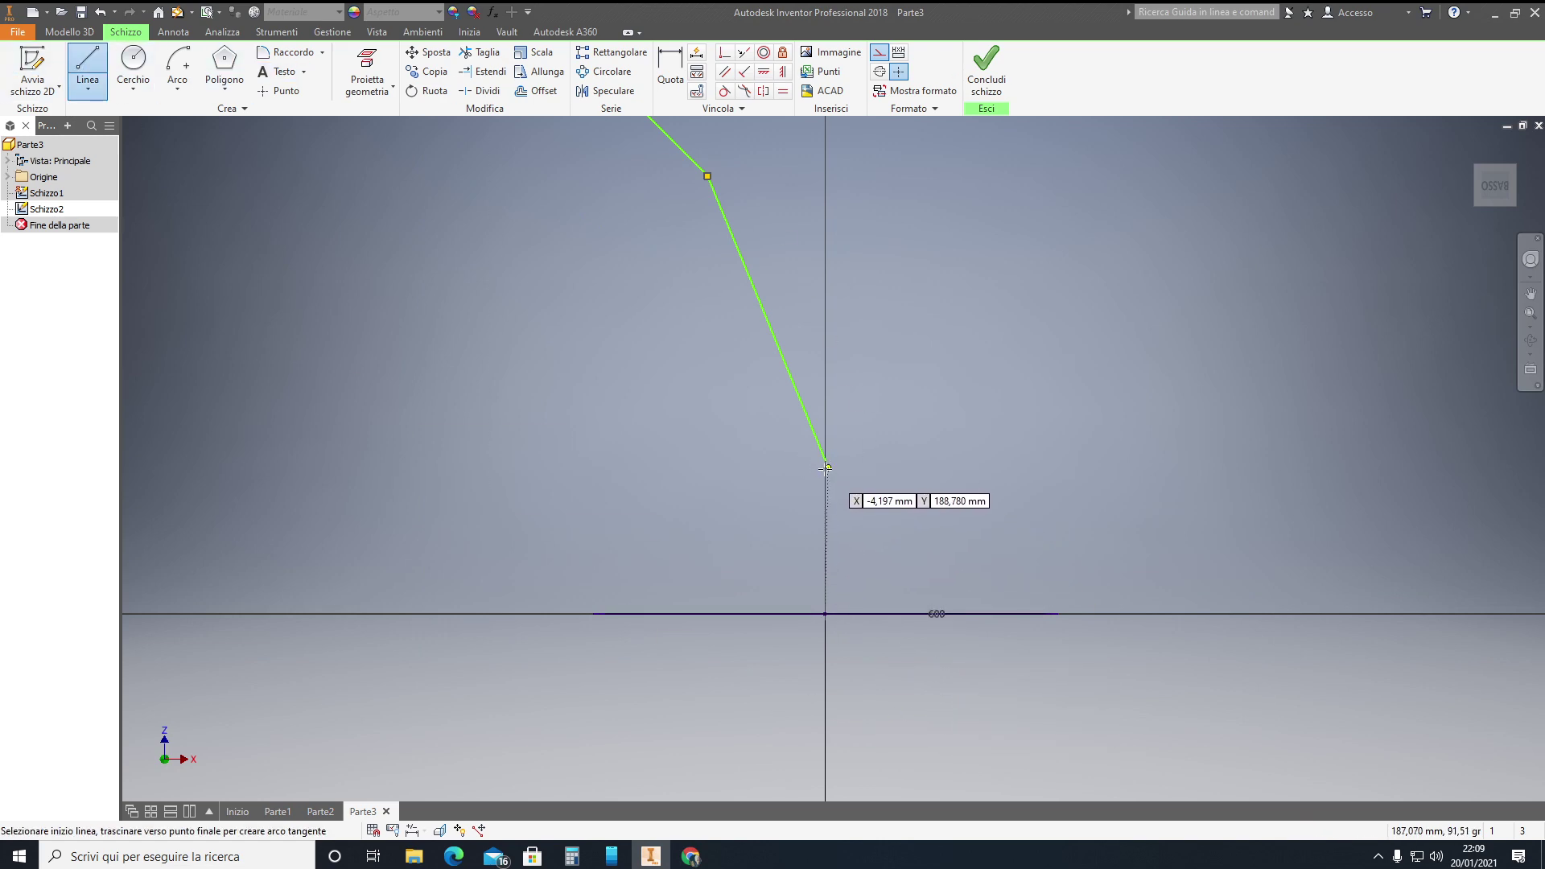
left_click_drag(825, 460, 825, 614)
key("Escape")
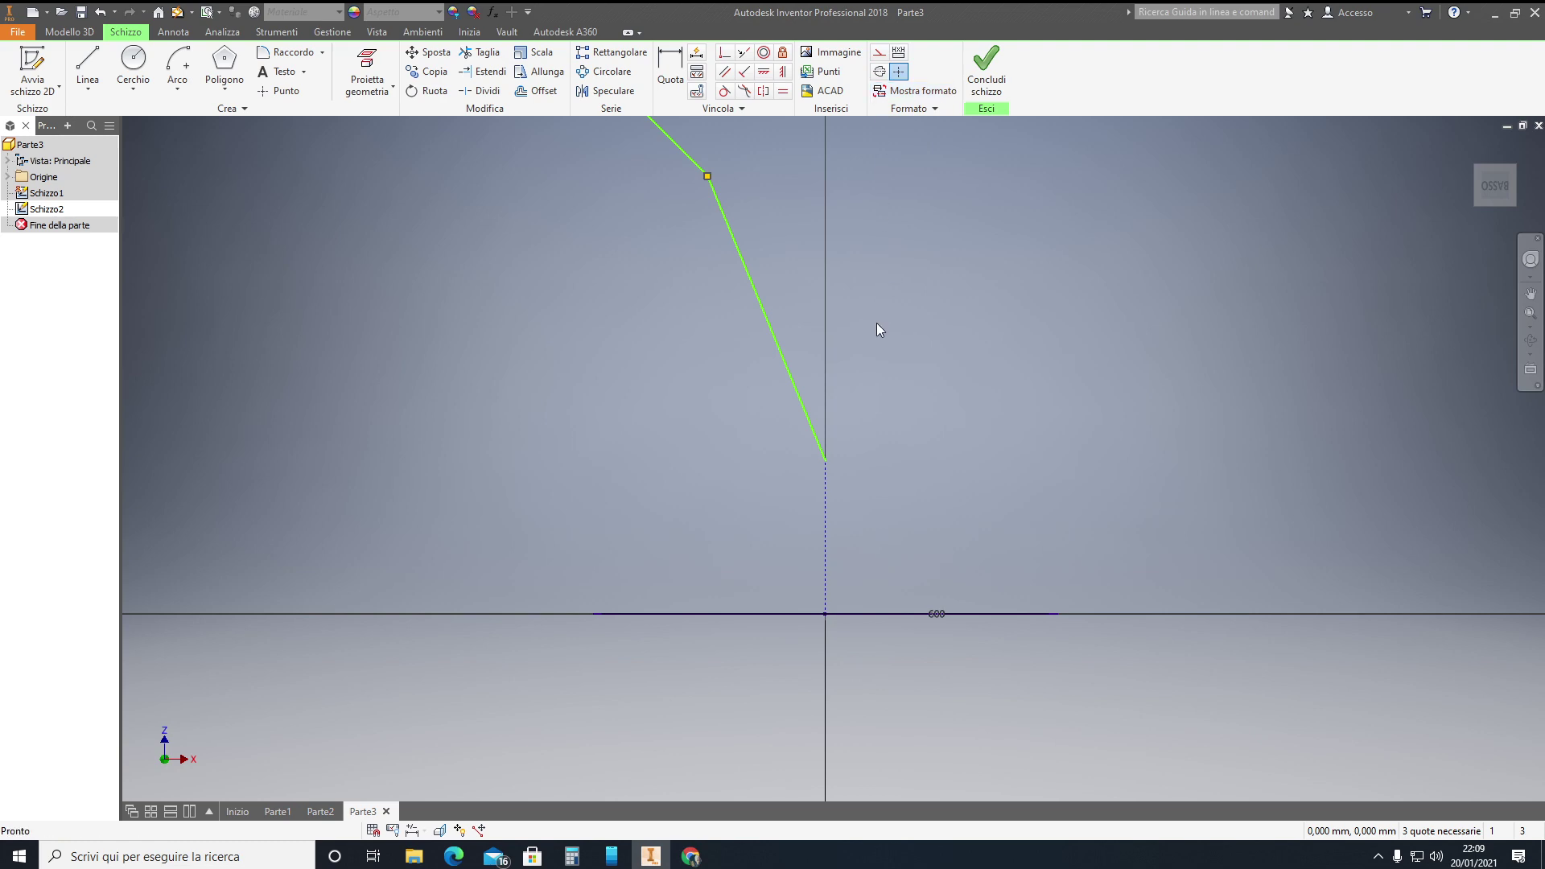
left_click(827, 524)
left_click(880, 52)
scroll(925, 384, "down", 2)
middle_click_drag(938, 462, 980, 607)
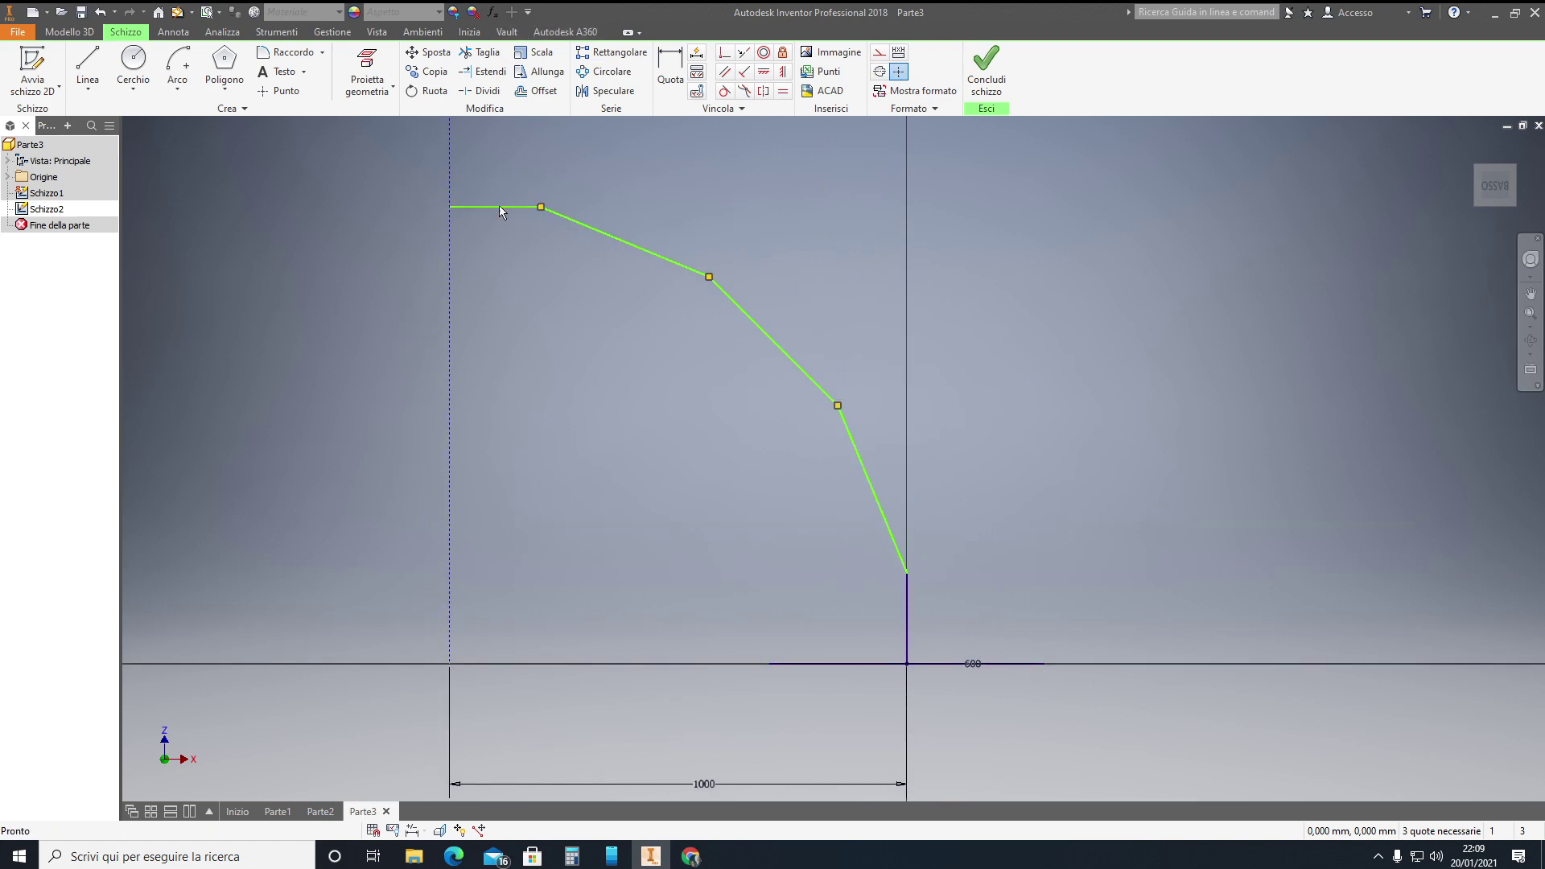
Dimension the angle between the top flat and first slanted segment at 157,50°.
left_click(676, 76)
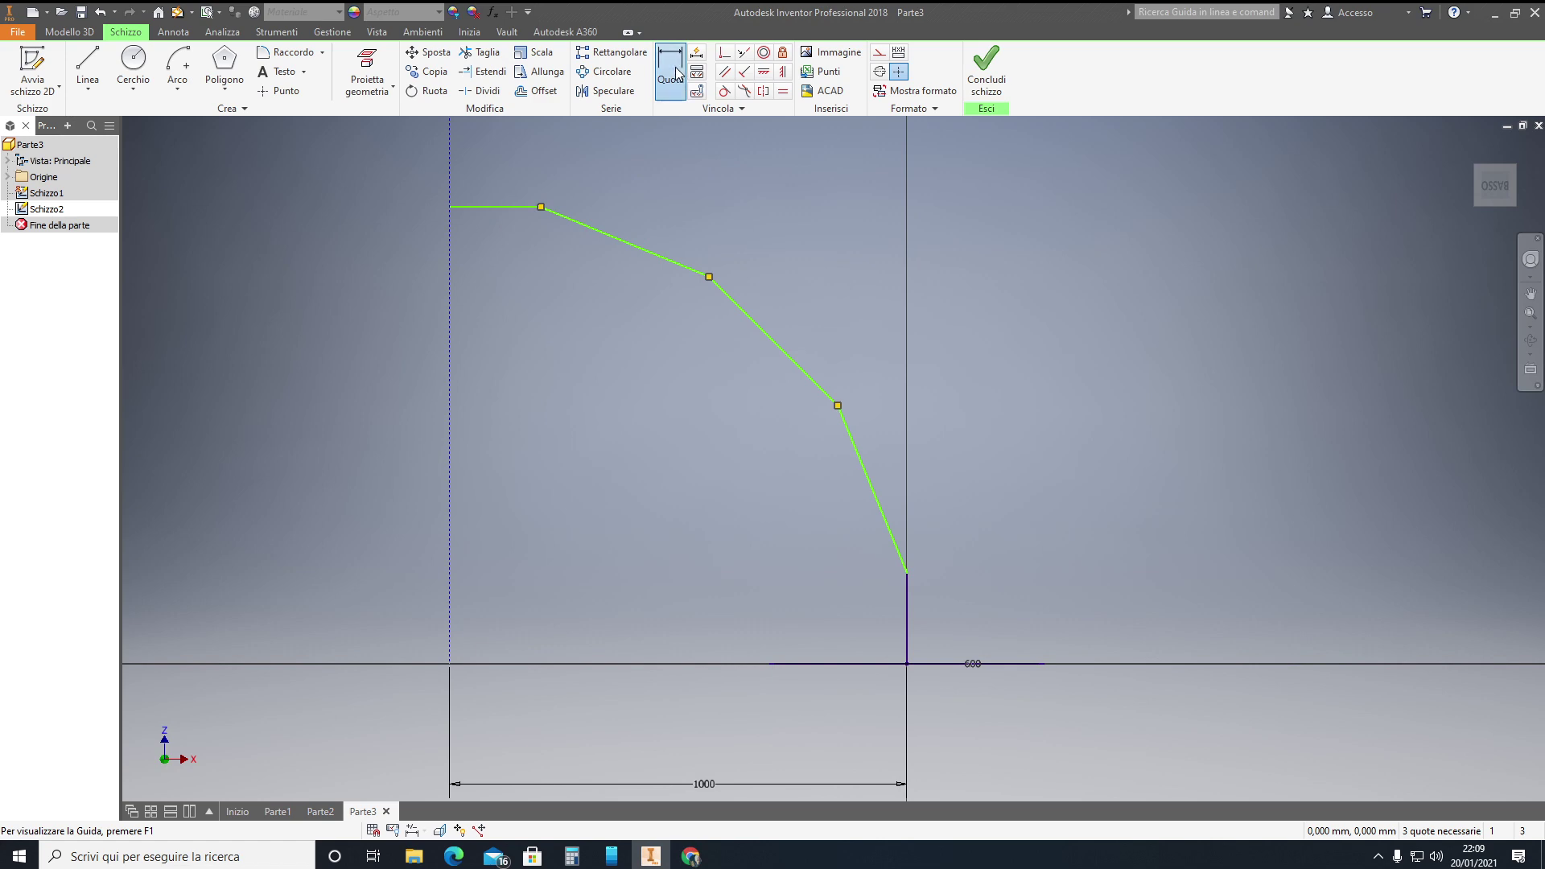
left_click(515, 208)
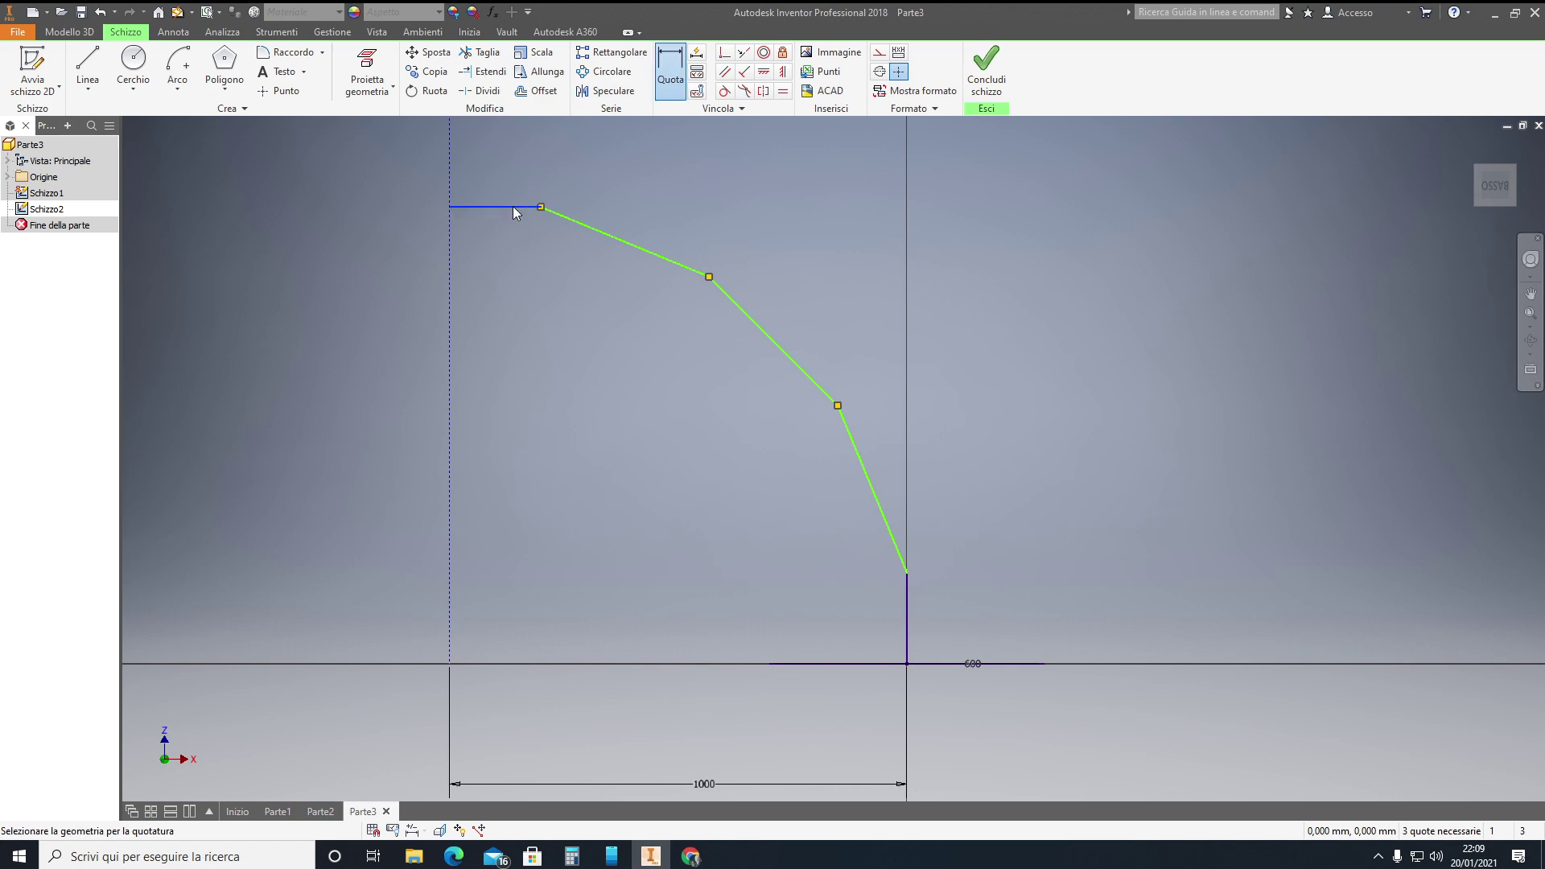
left_click(617, 239)
left_click(544, 258)
key("Escape")
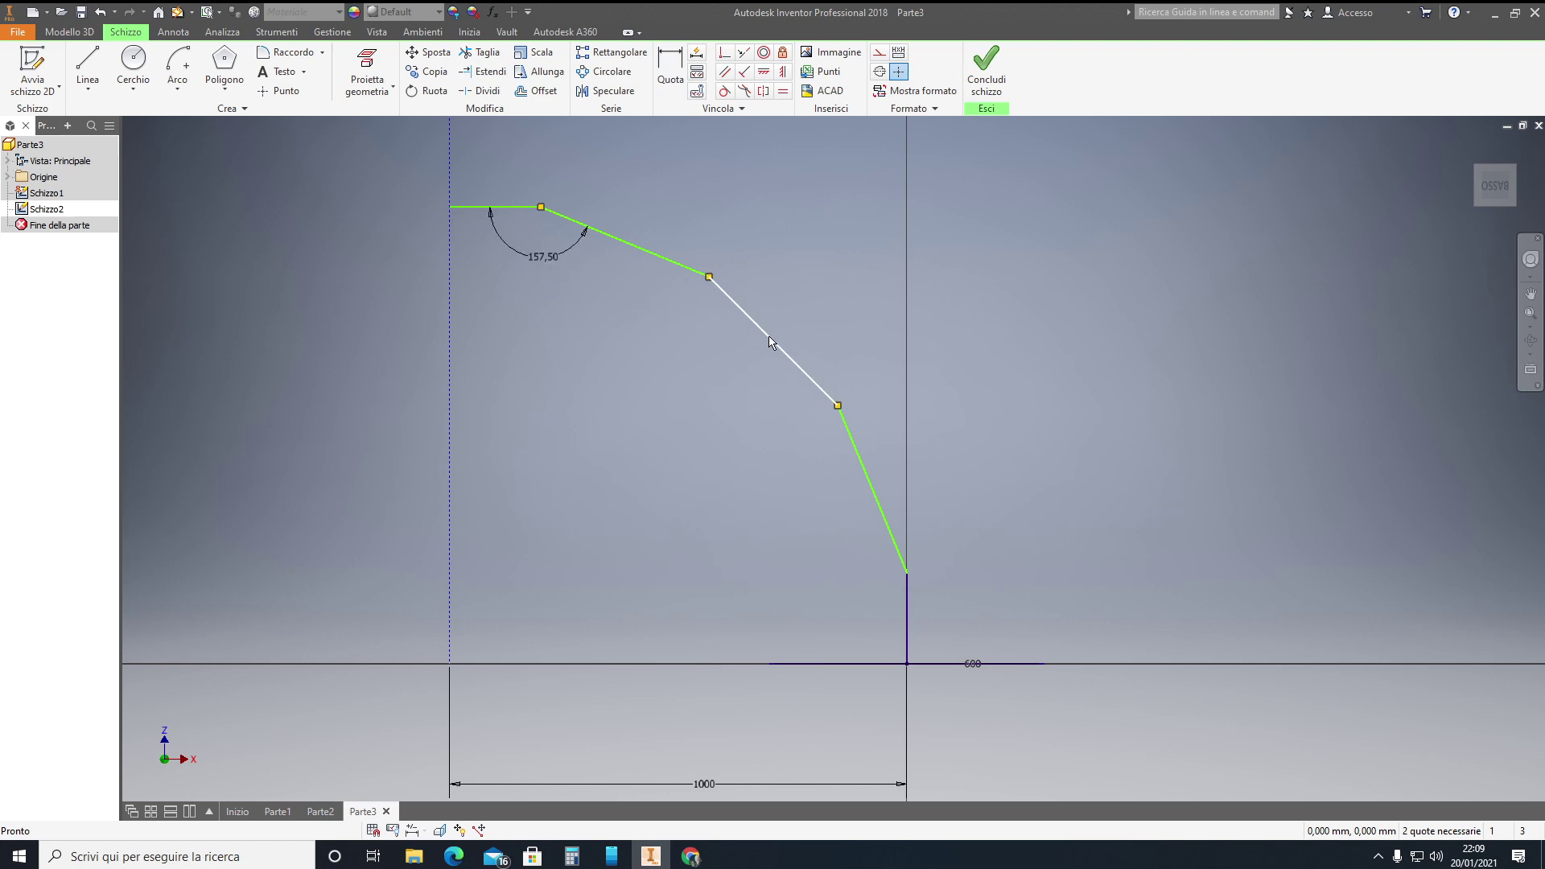
left_click(665, 259)
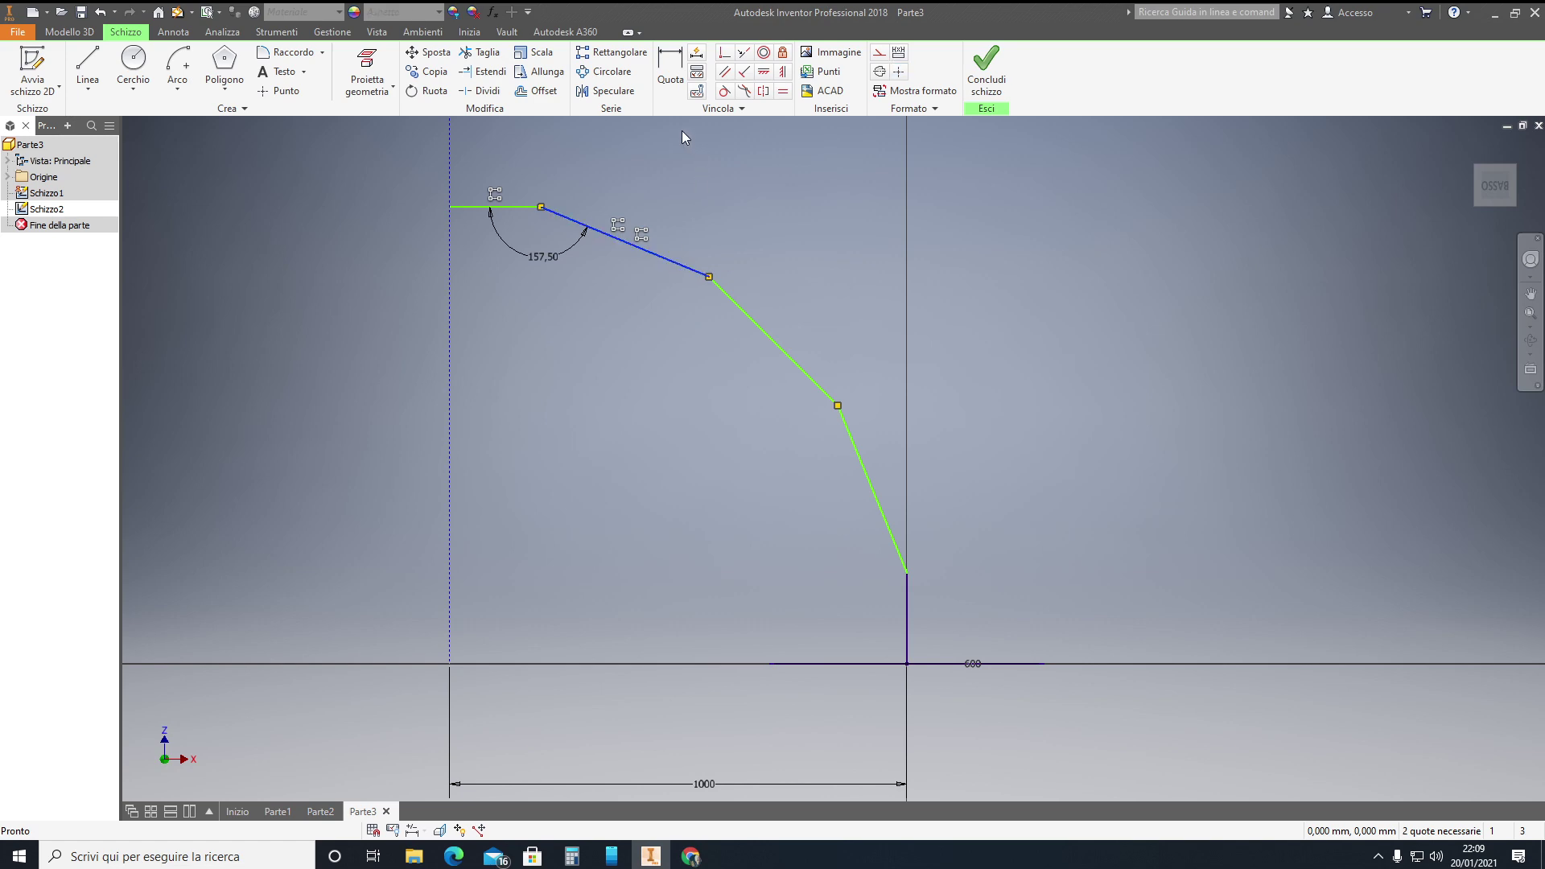
left_click(771, 338)
key("Escape")
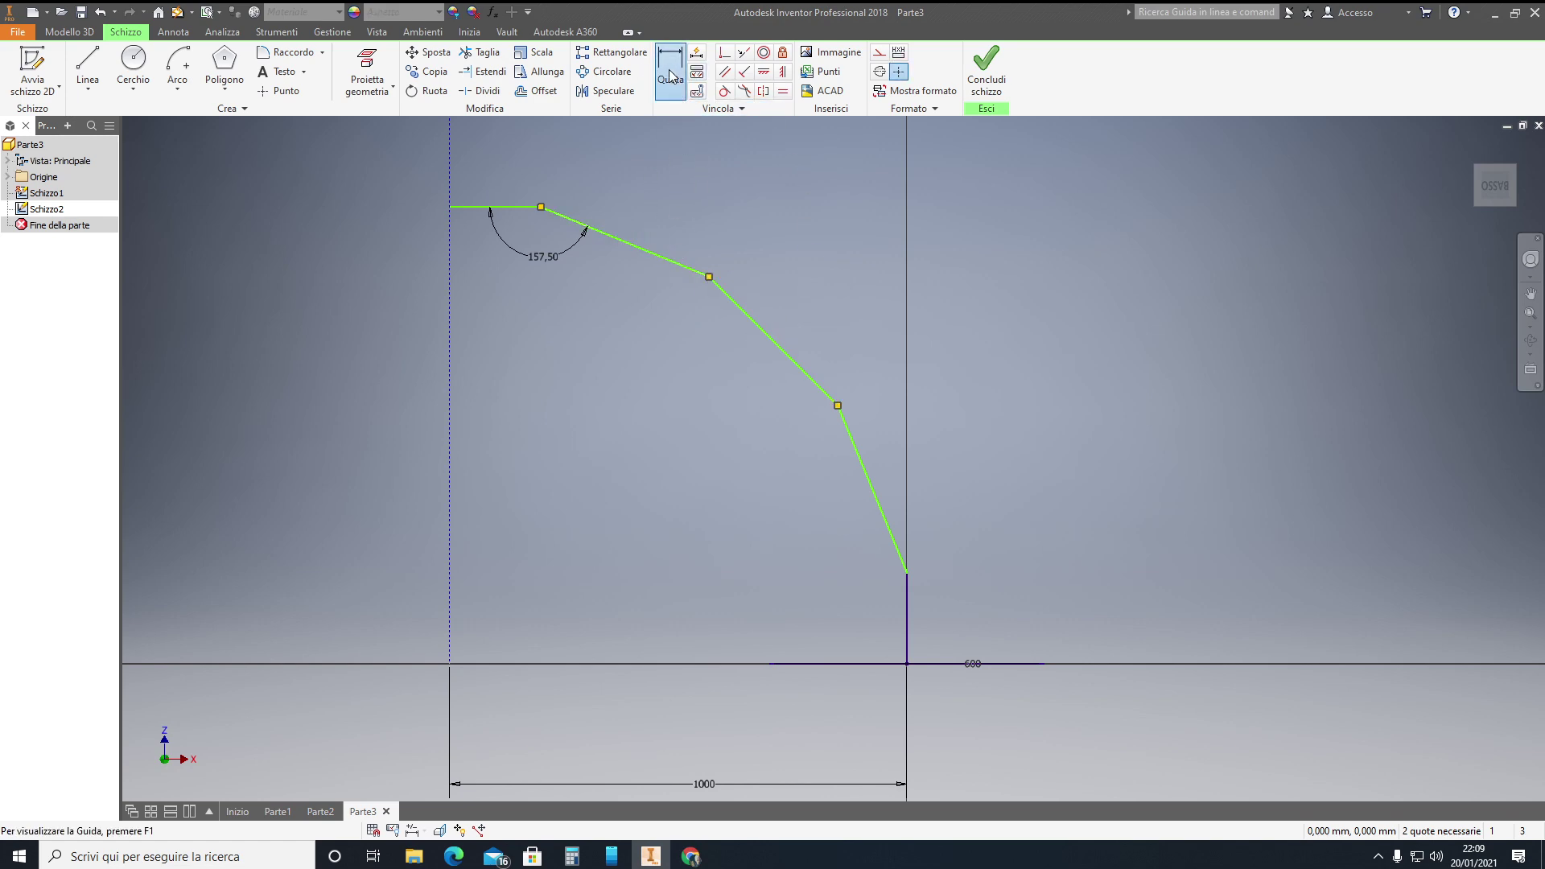
Add a driven 157,50° reference angle between the next two slanted segments.
left_click(669, 70)
left_click(659, 254)
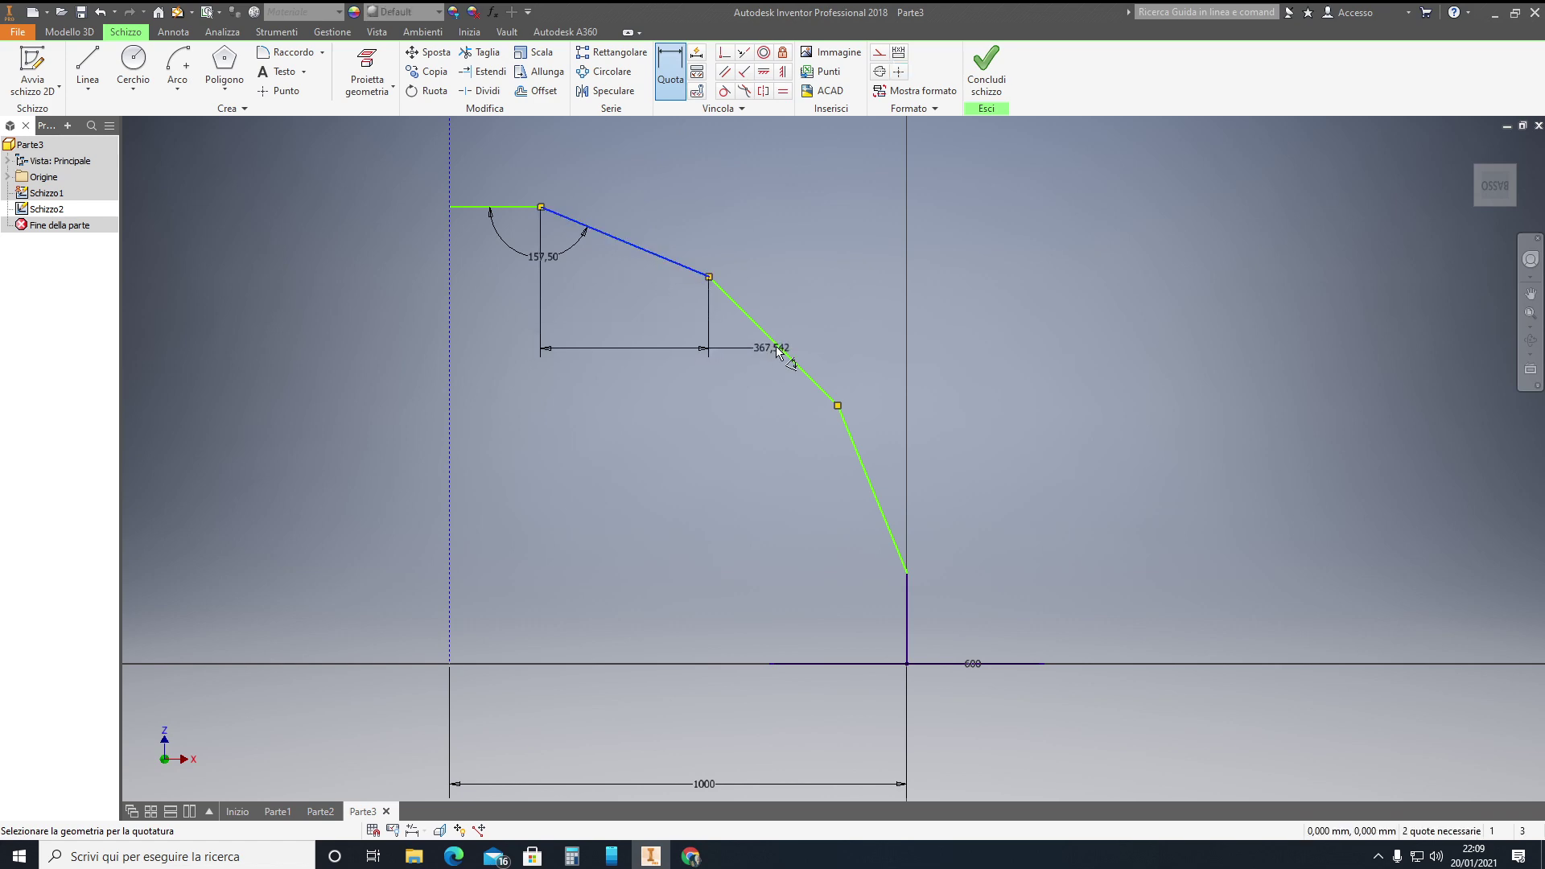
left_click(773, 352)
left_click(688, 318)
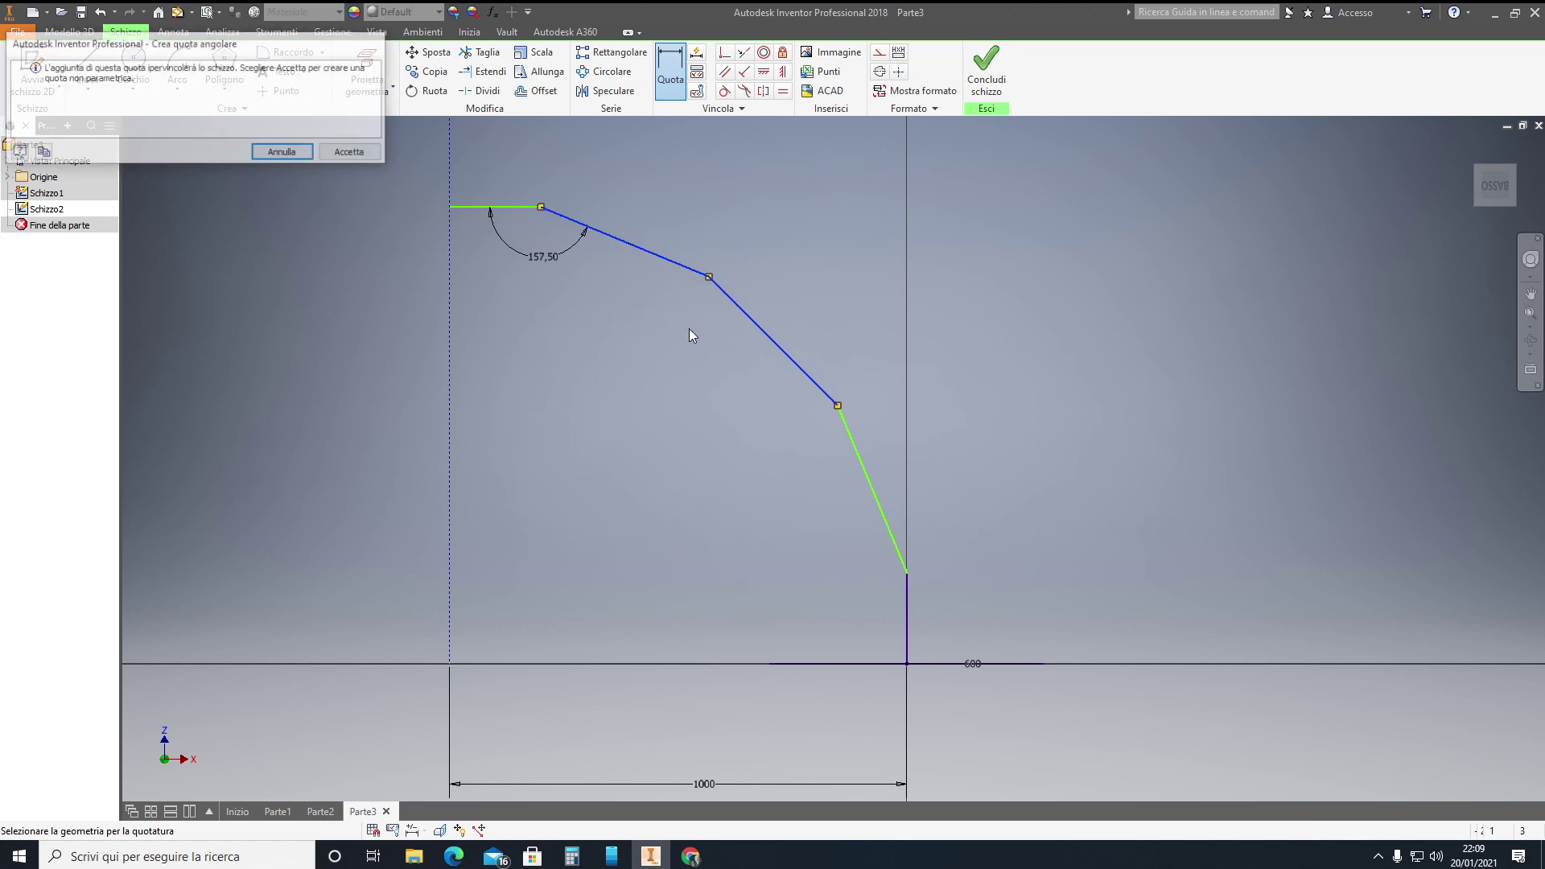
left_click(351, 152)
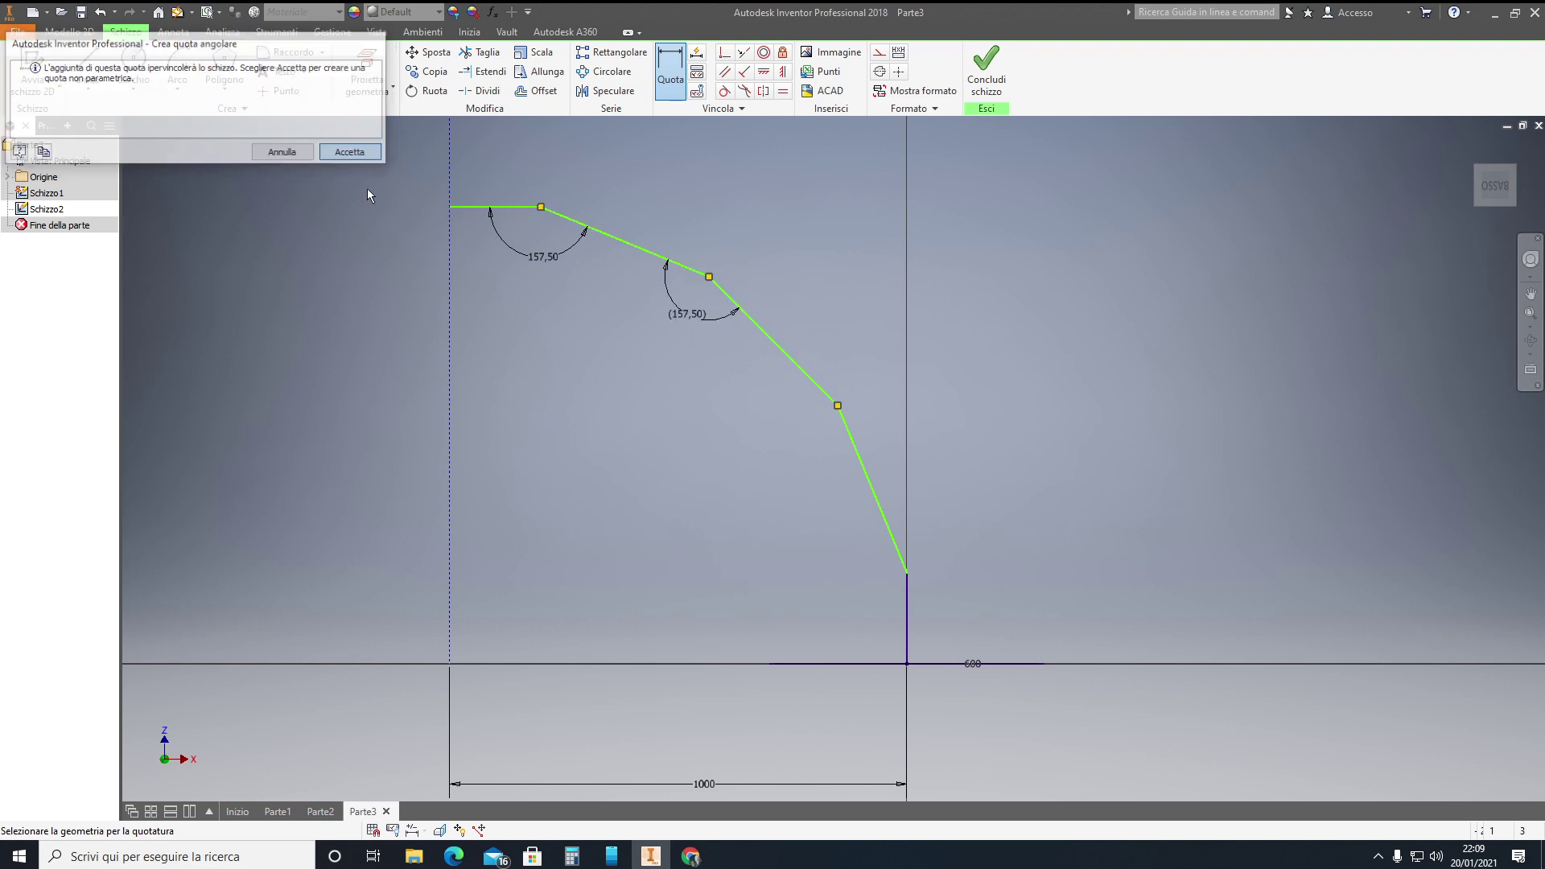
key("Escape")
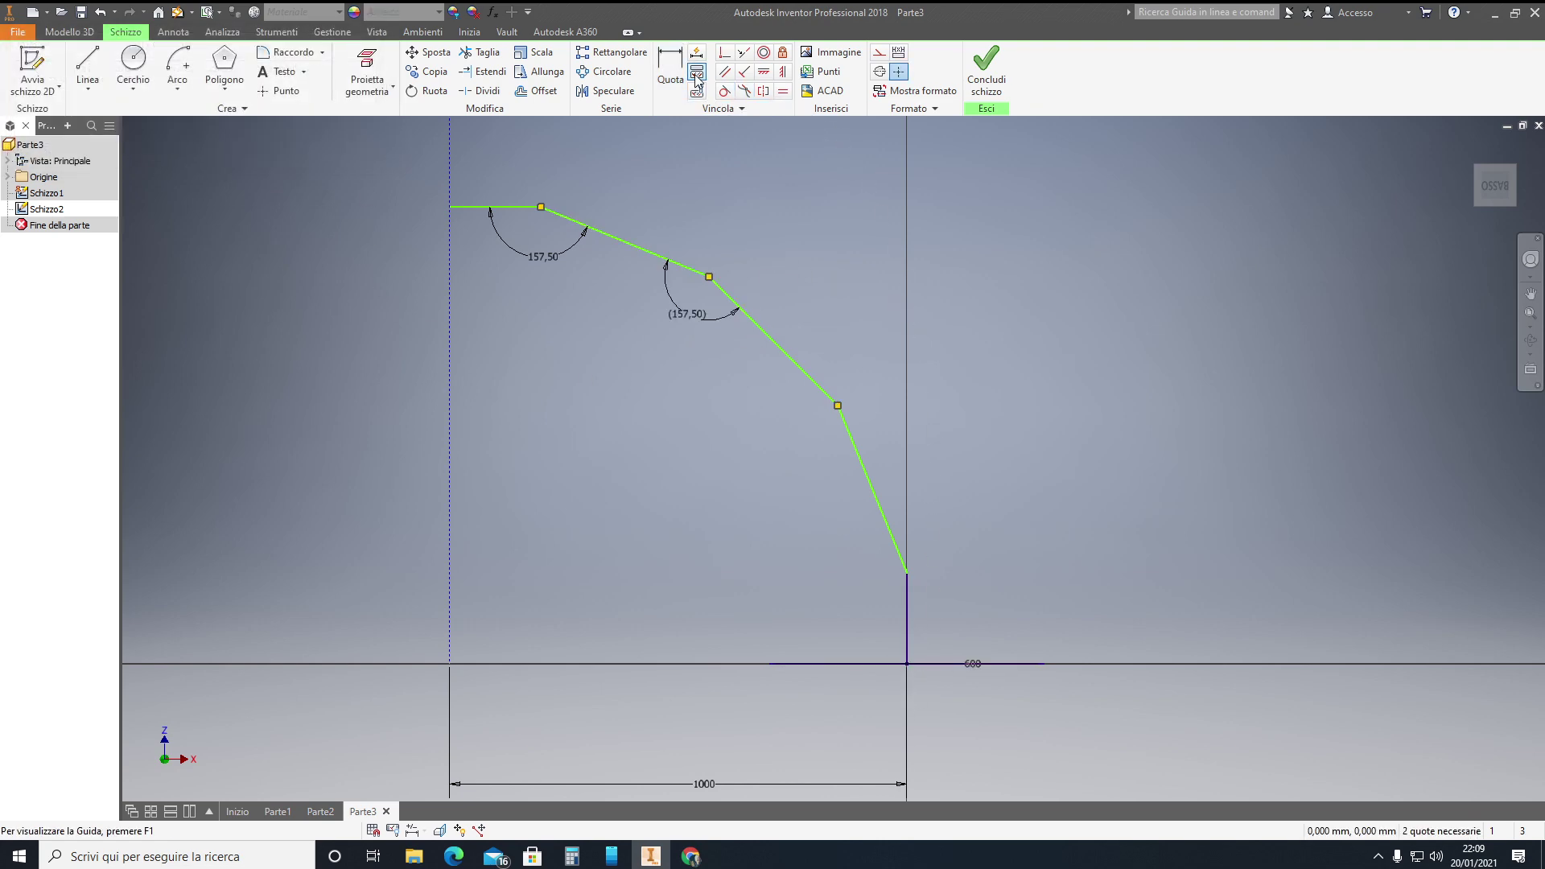
Make the top horizontal line and the bottom vertical line equal in length.
left_click(783, 90)
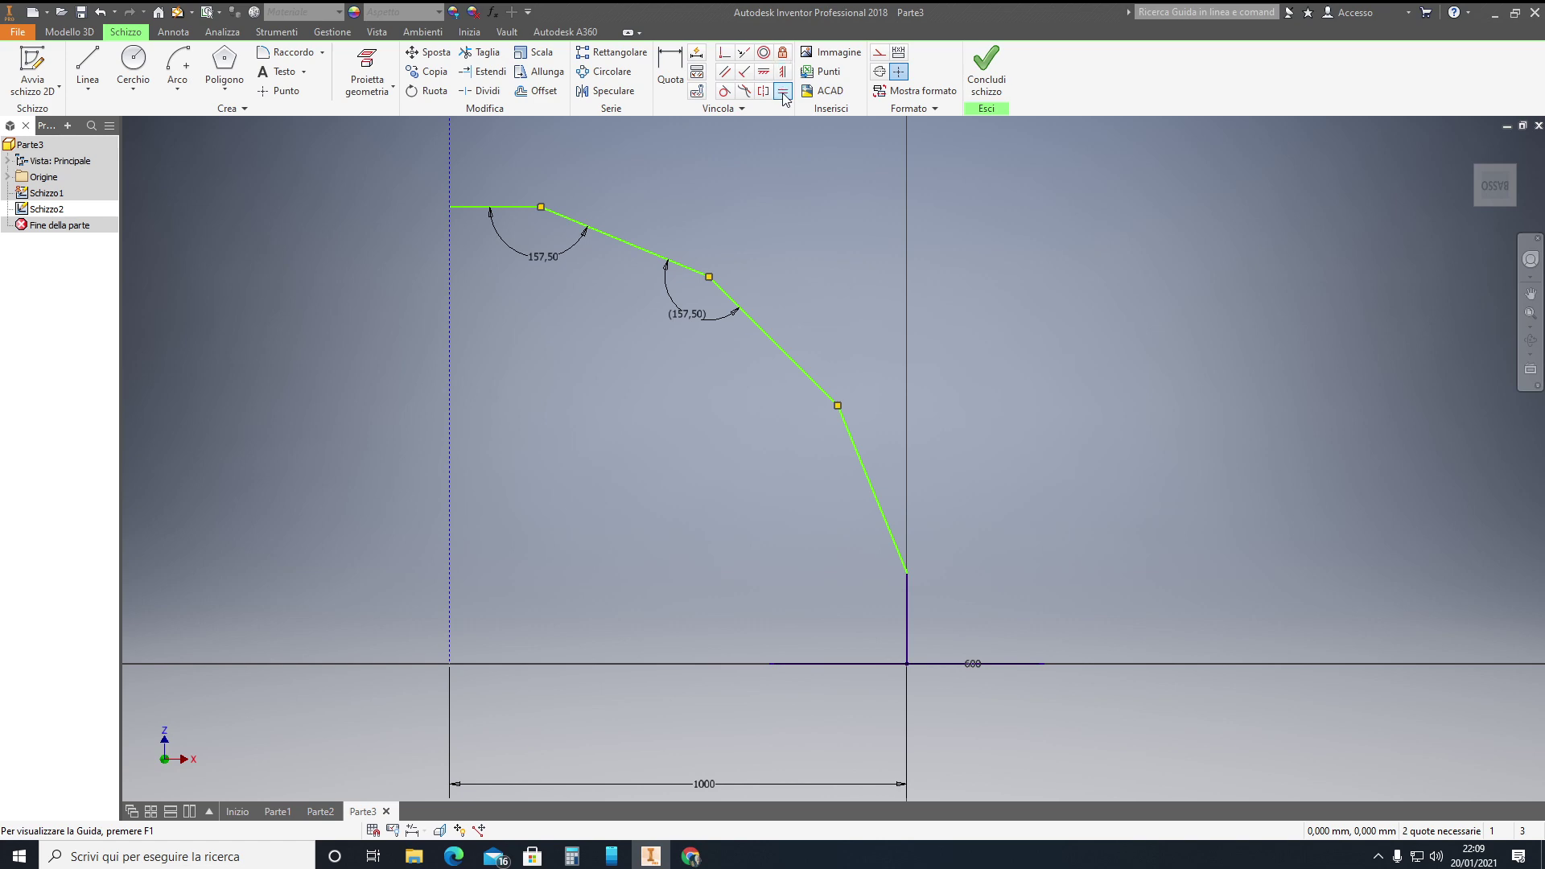
left_click(477, 208)
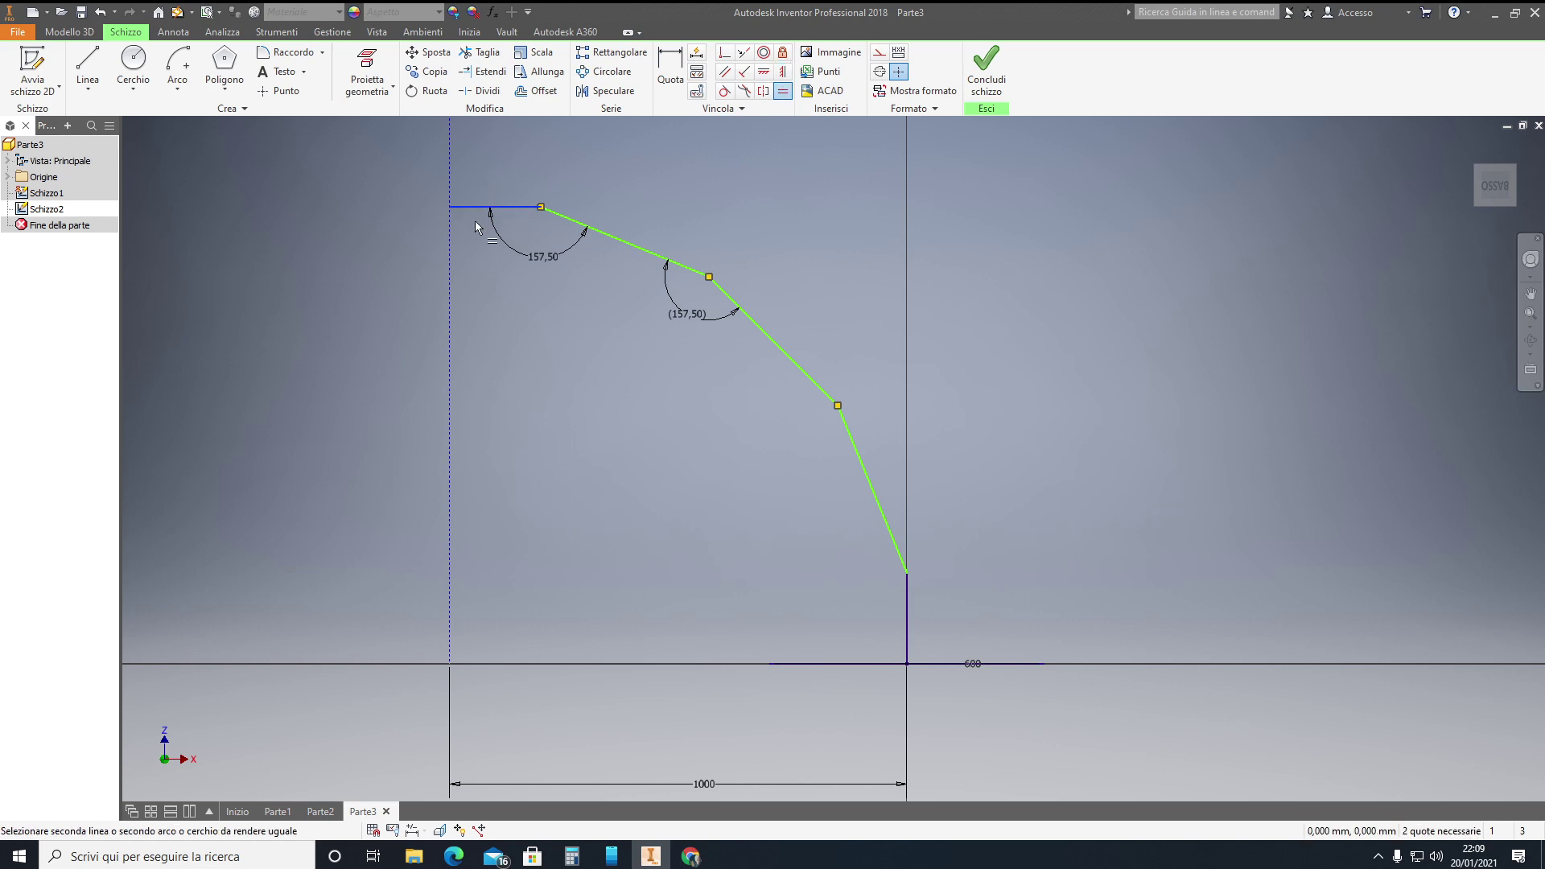
left_click(908, 618)
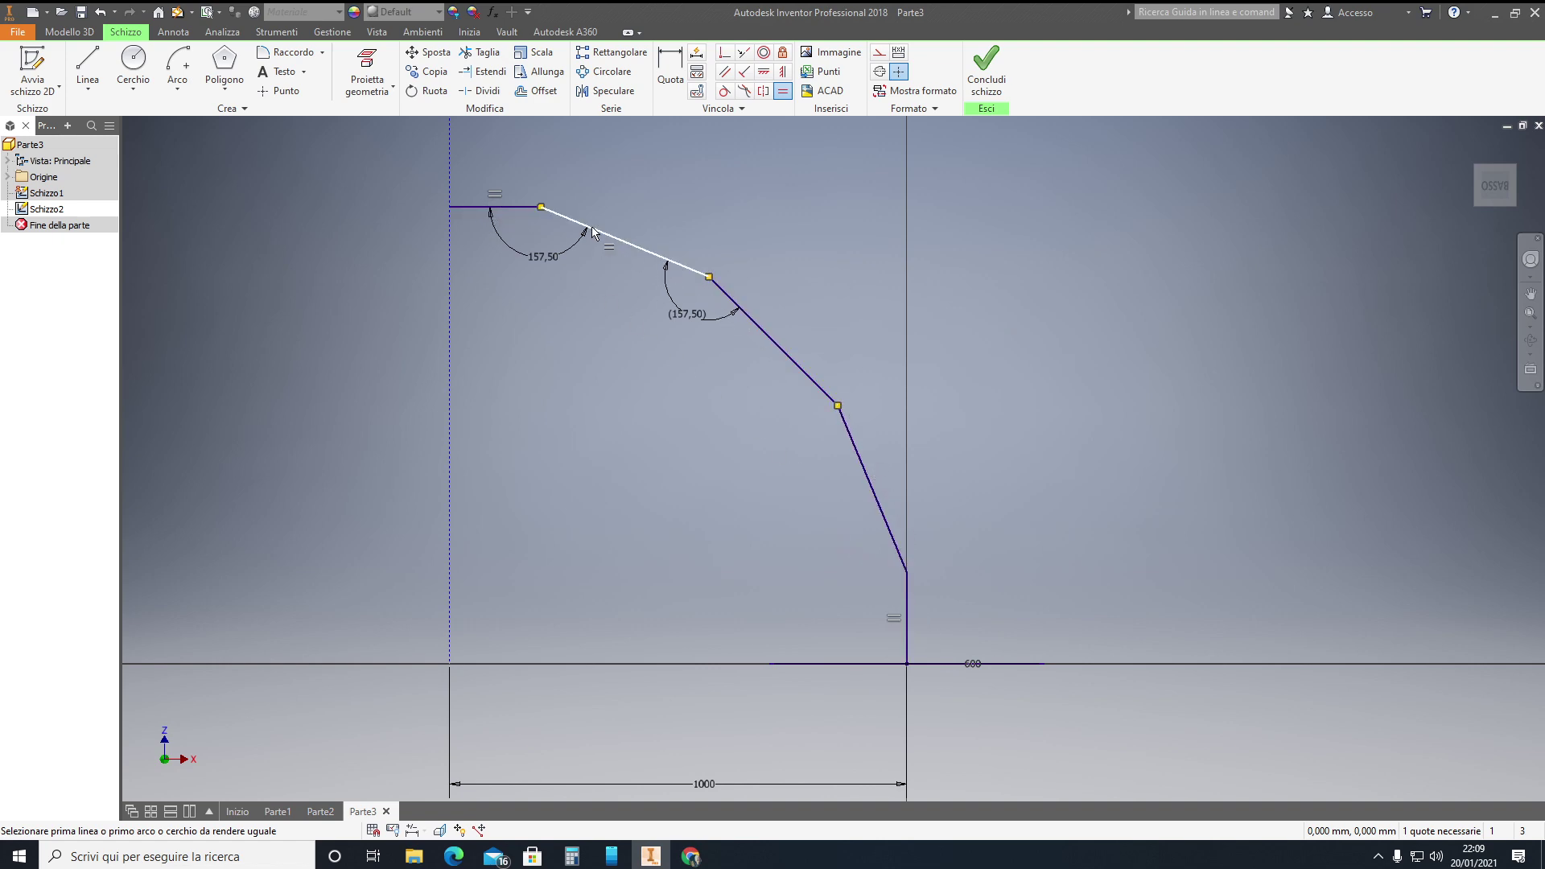
key("Escape")
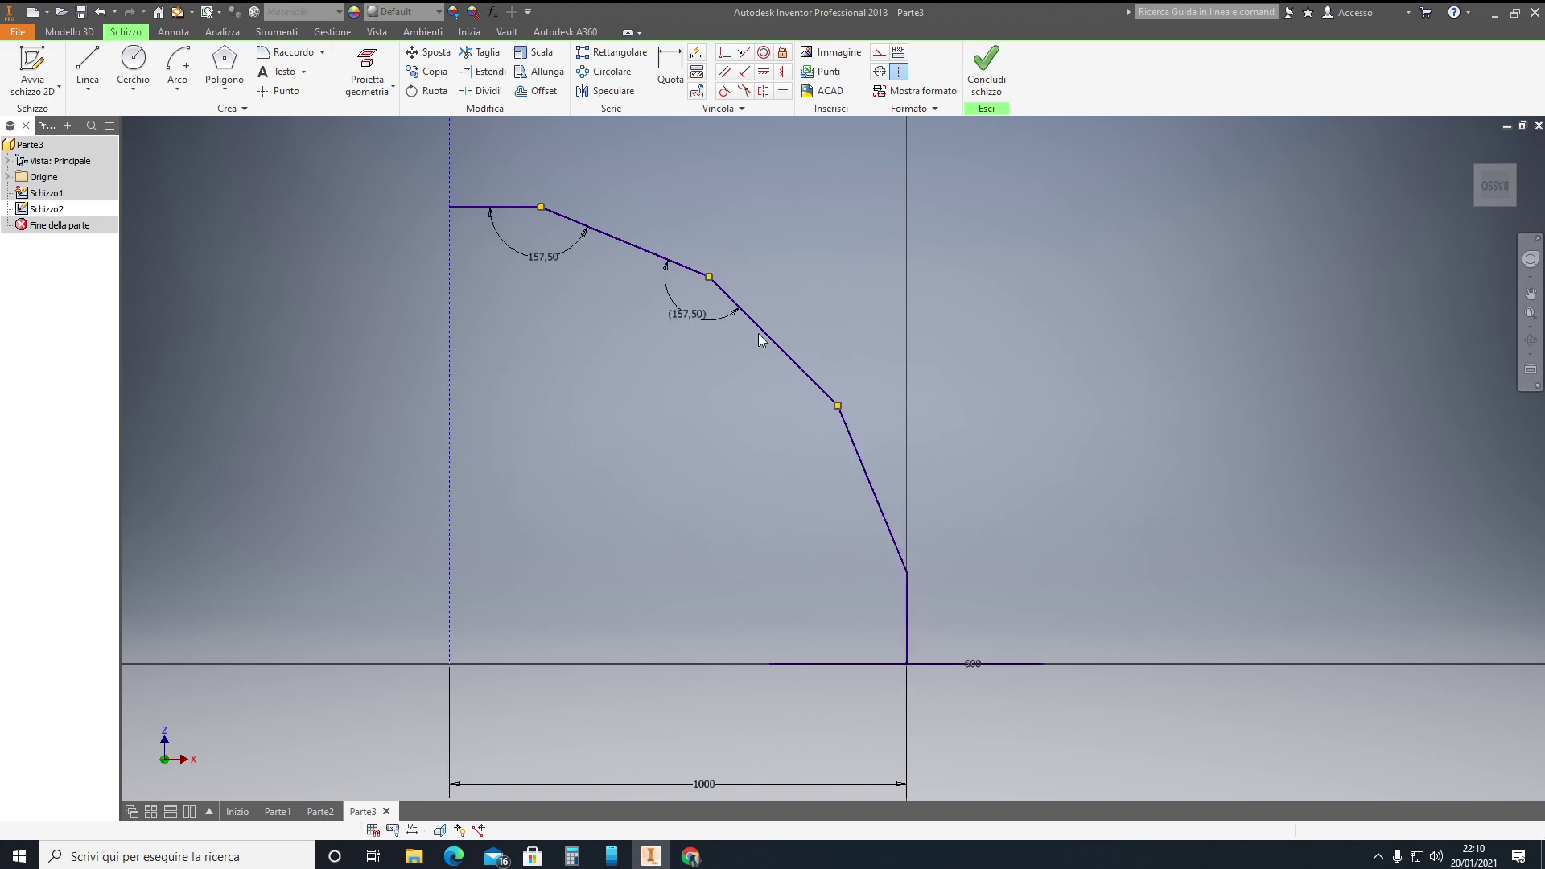
Delete the second 157,50 angle dimension and finish Schizzo2, returning to 3D.
right_click(689, 316)
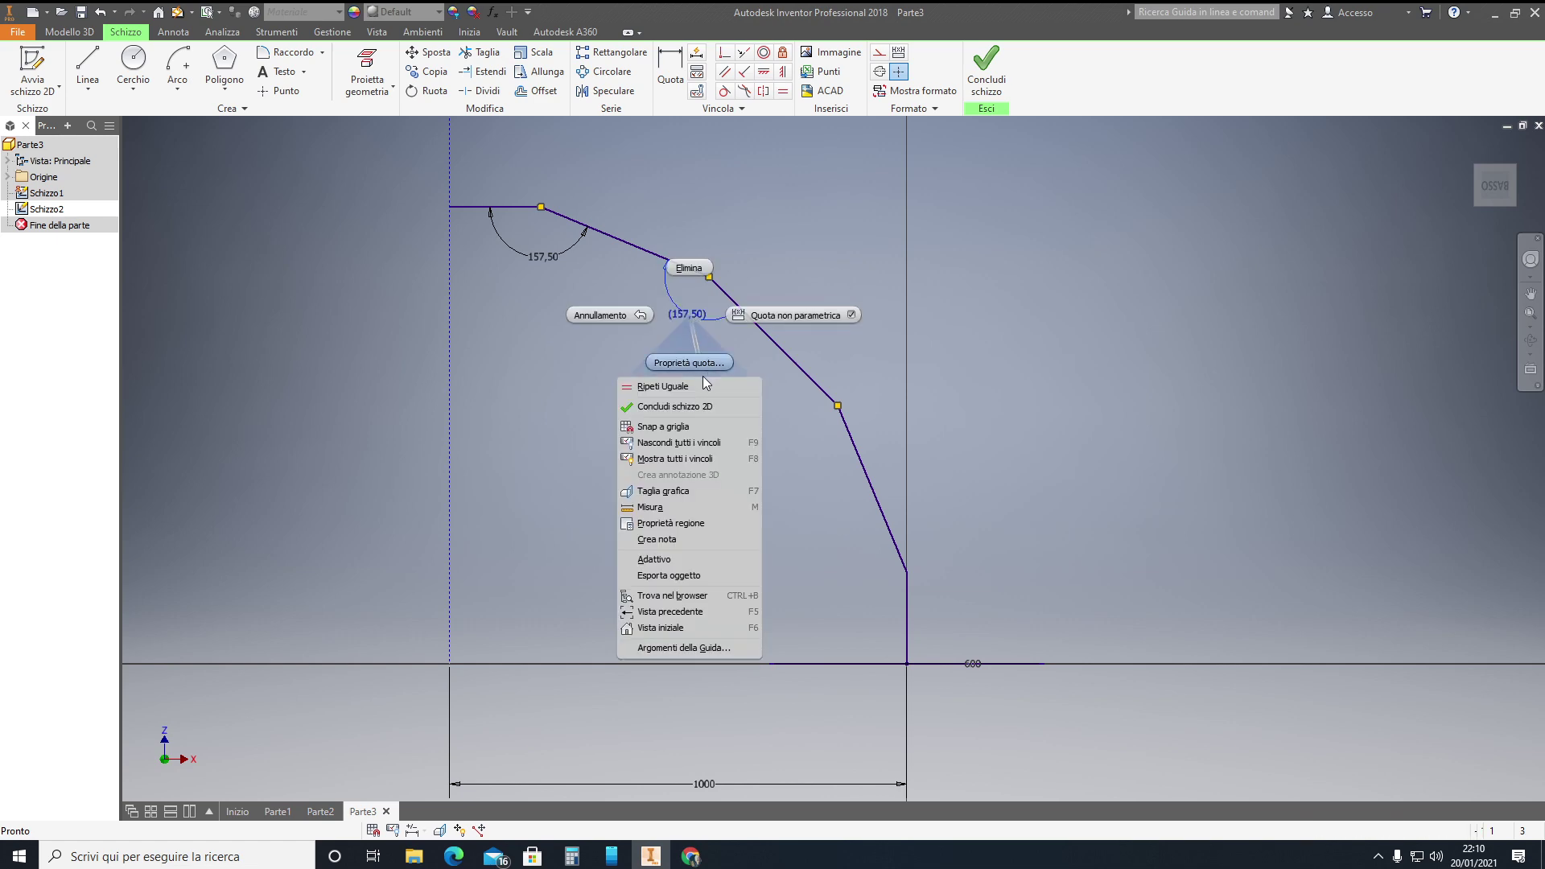
left_click(684, 272)
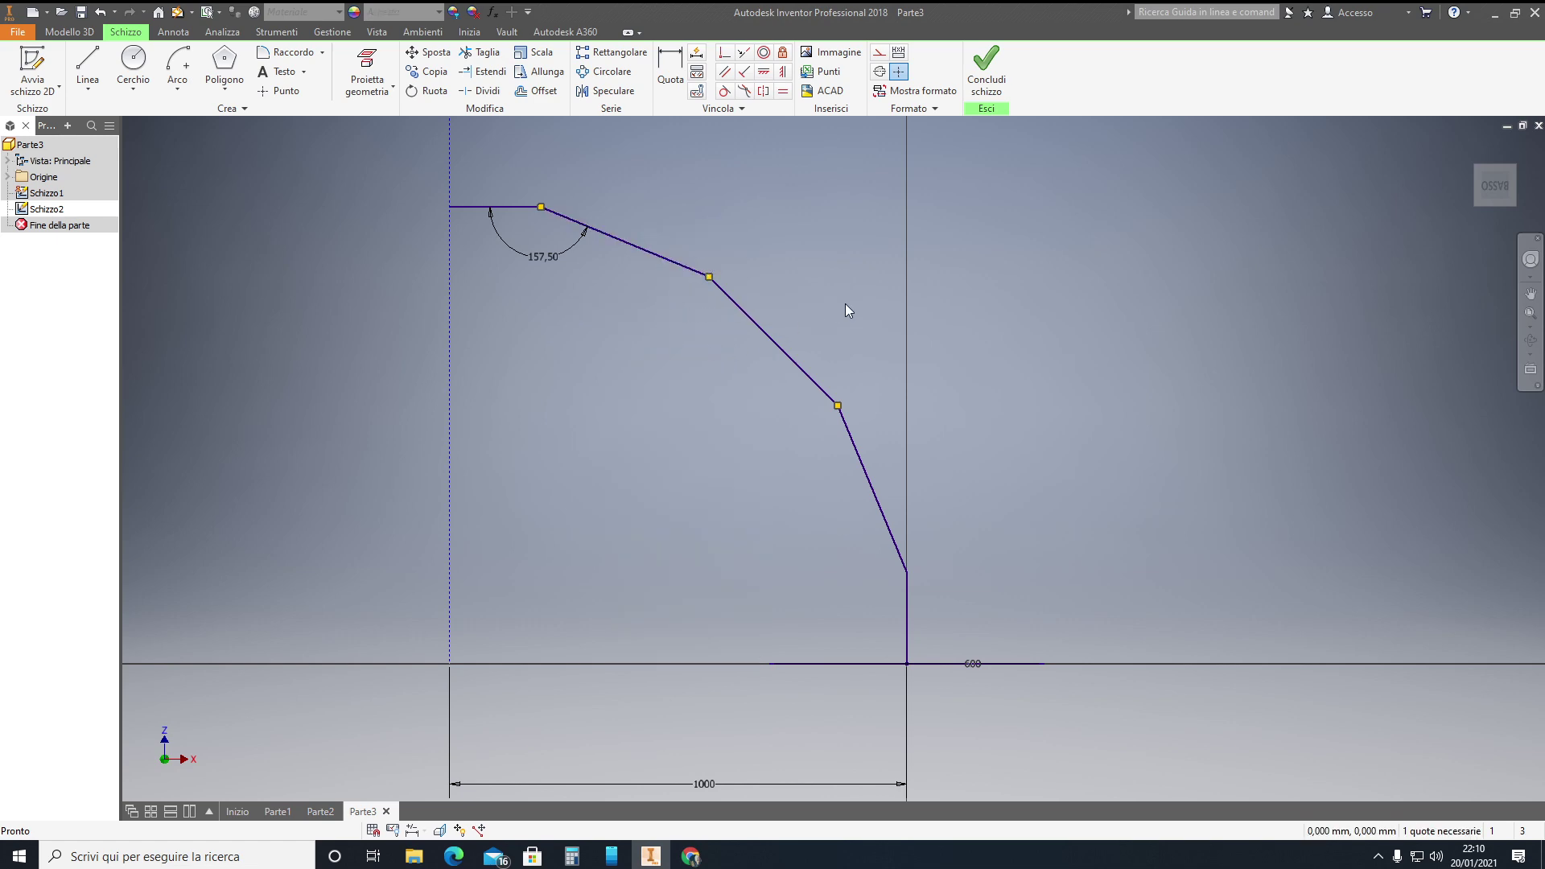
scroll(845, 303, "up", 5)
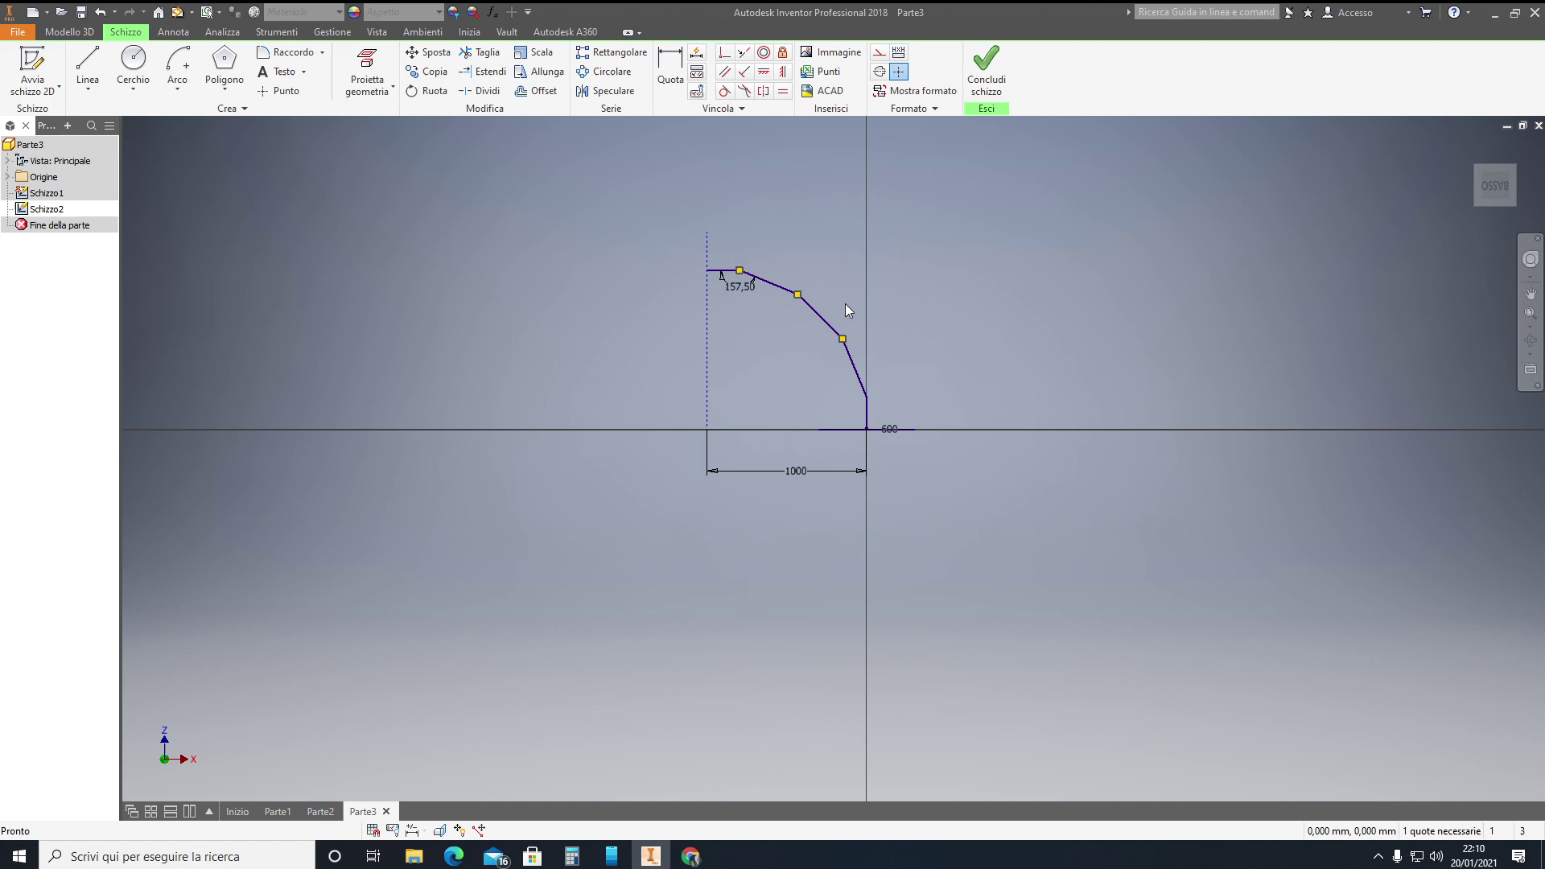
left_click(997, 83)
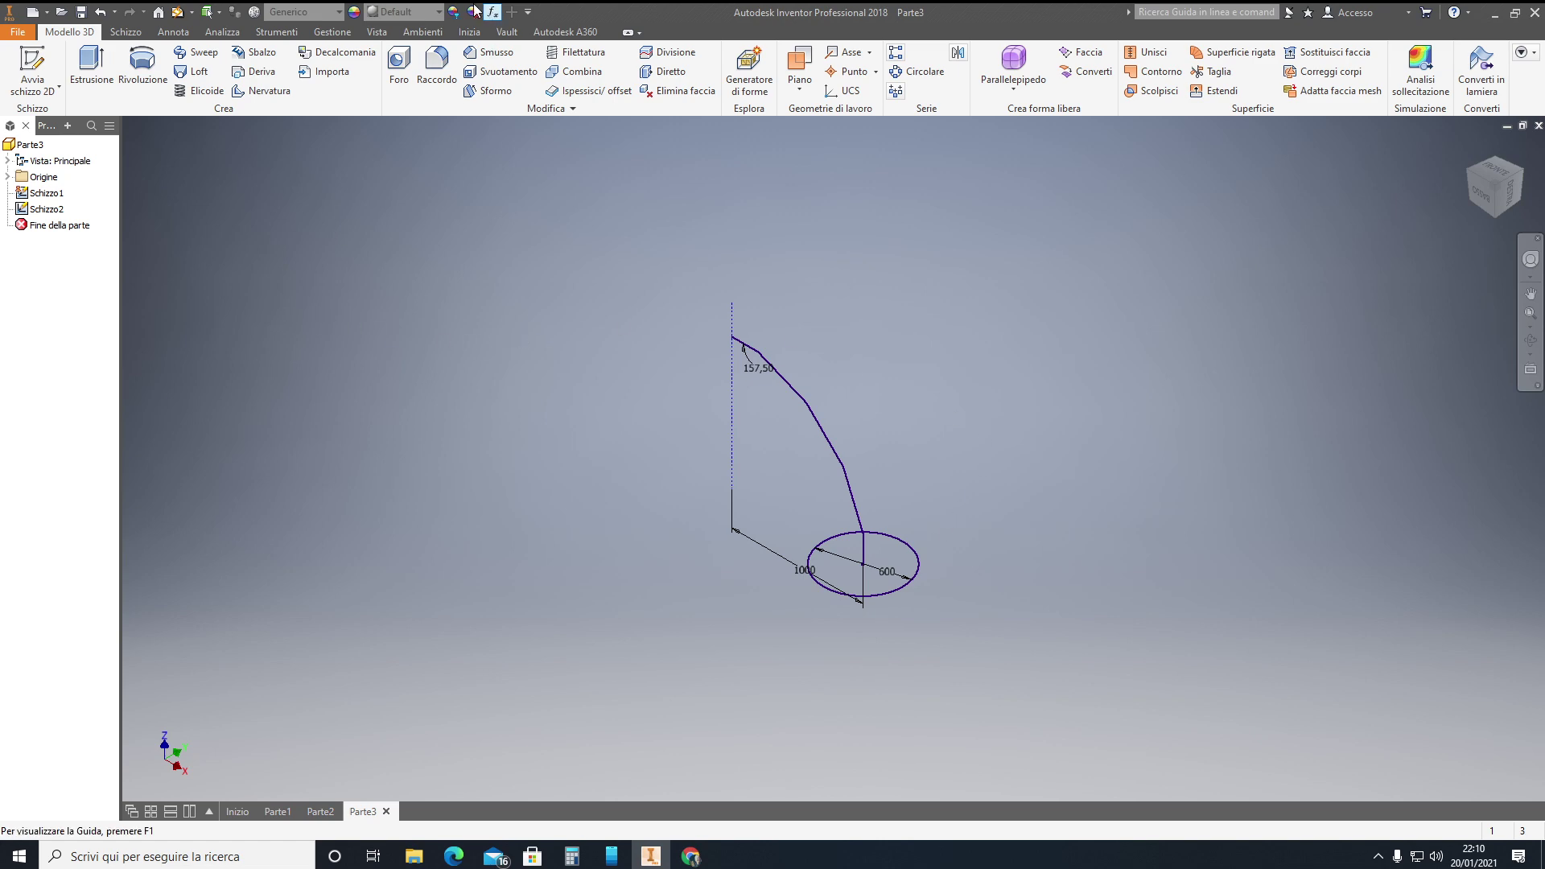
left_click(1470, 173)
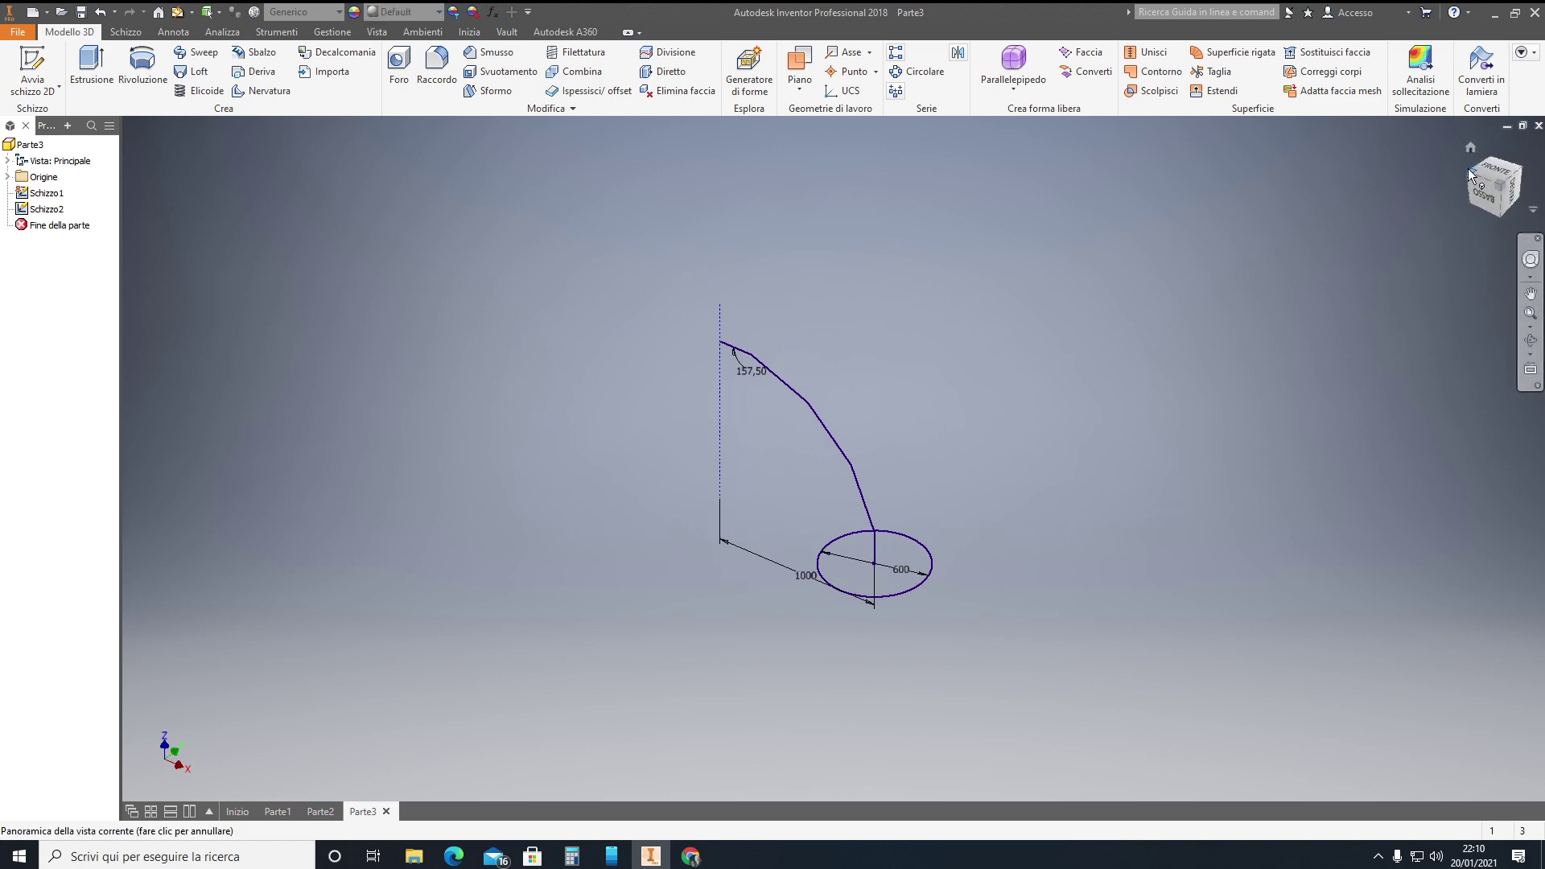
Sweep the 600 circle along the bent path as a surface, creating SupSweep1.
left_click(186, 59)
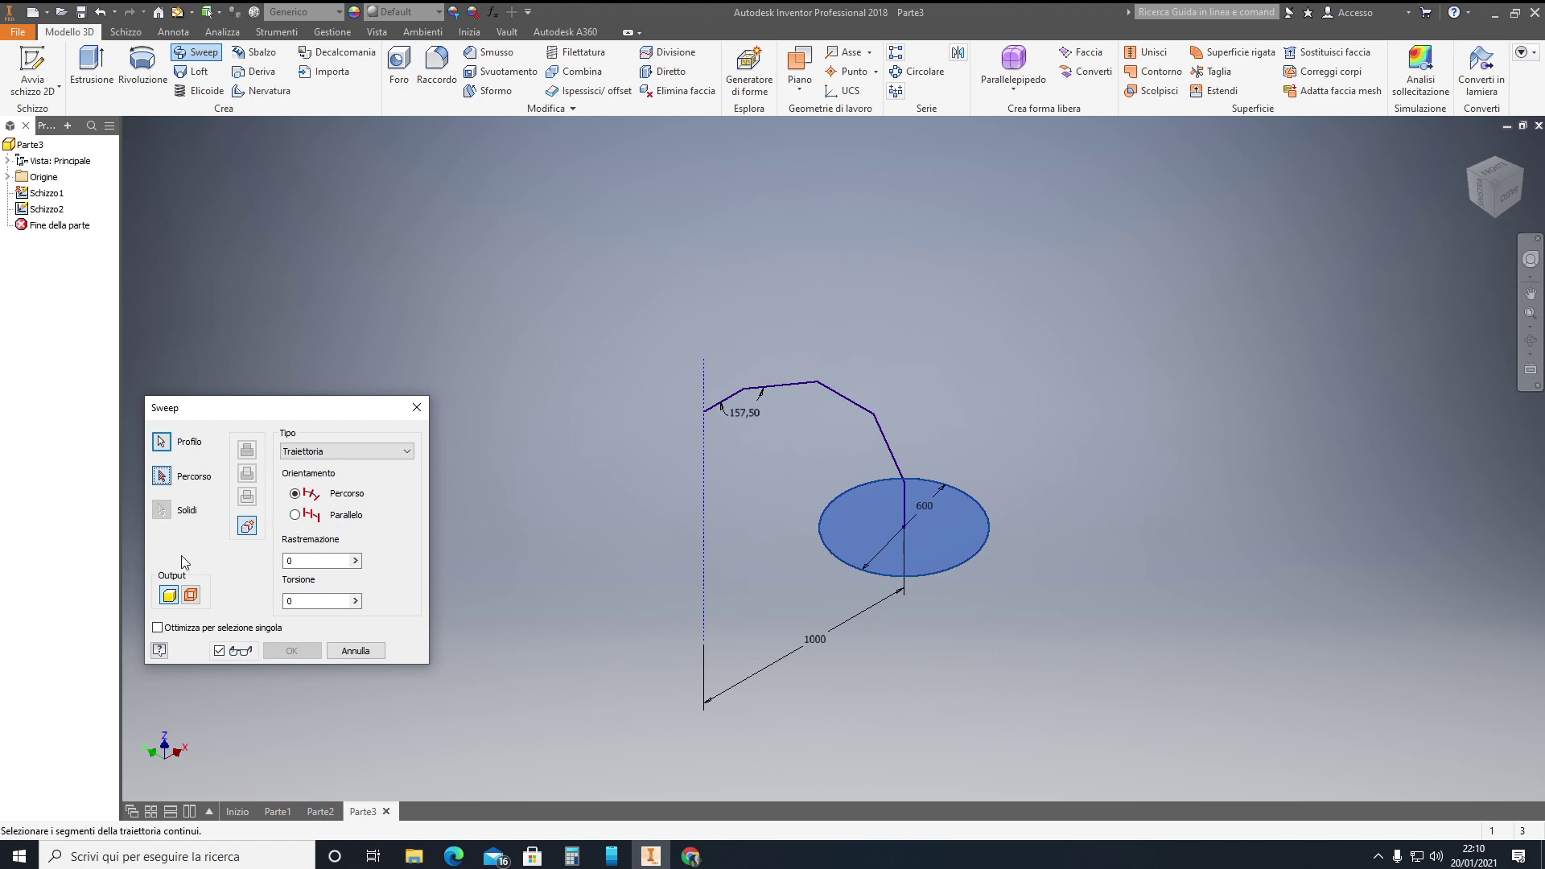
left_click(190, 595)
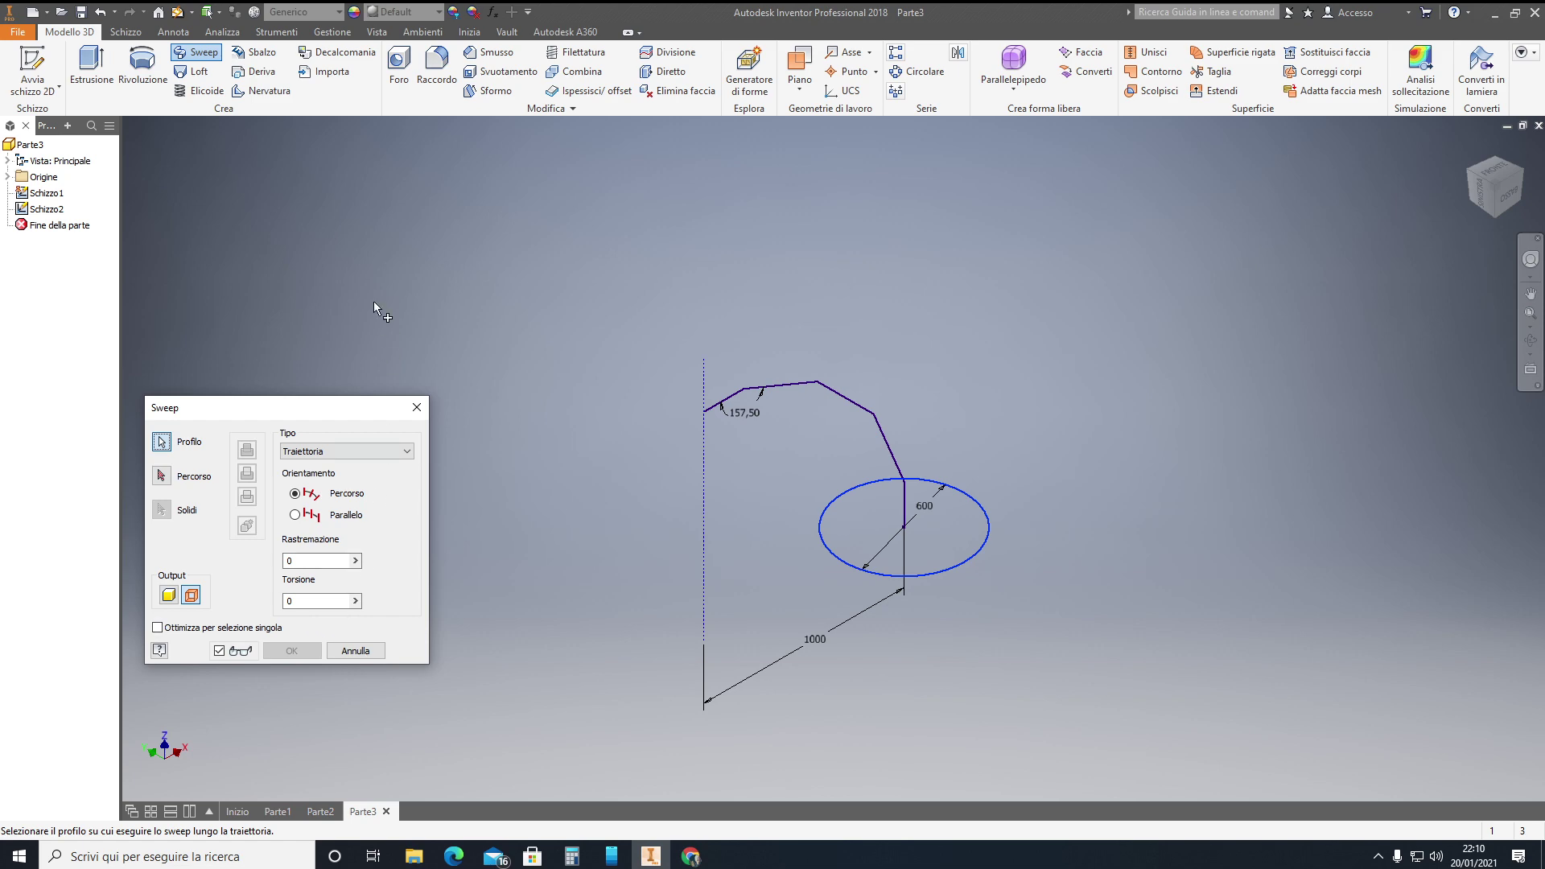
left_click(161, 476)
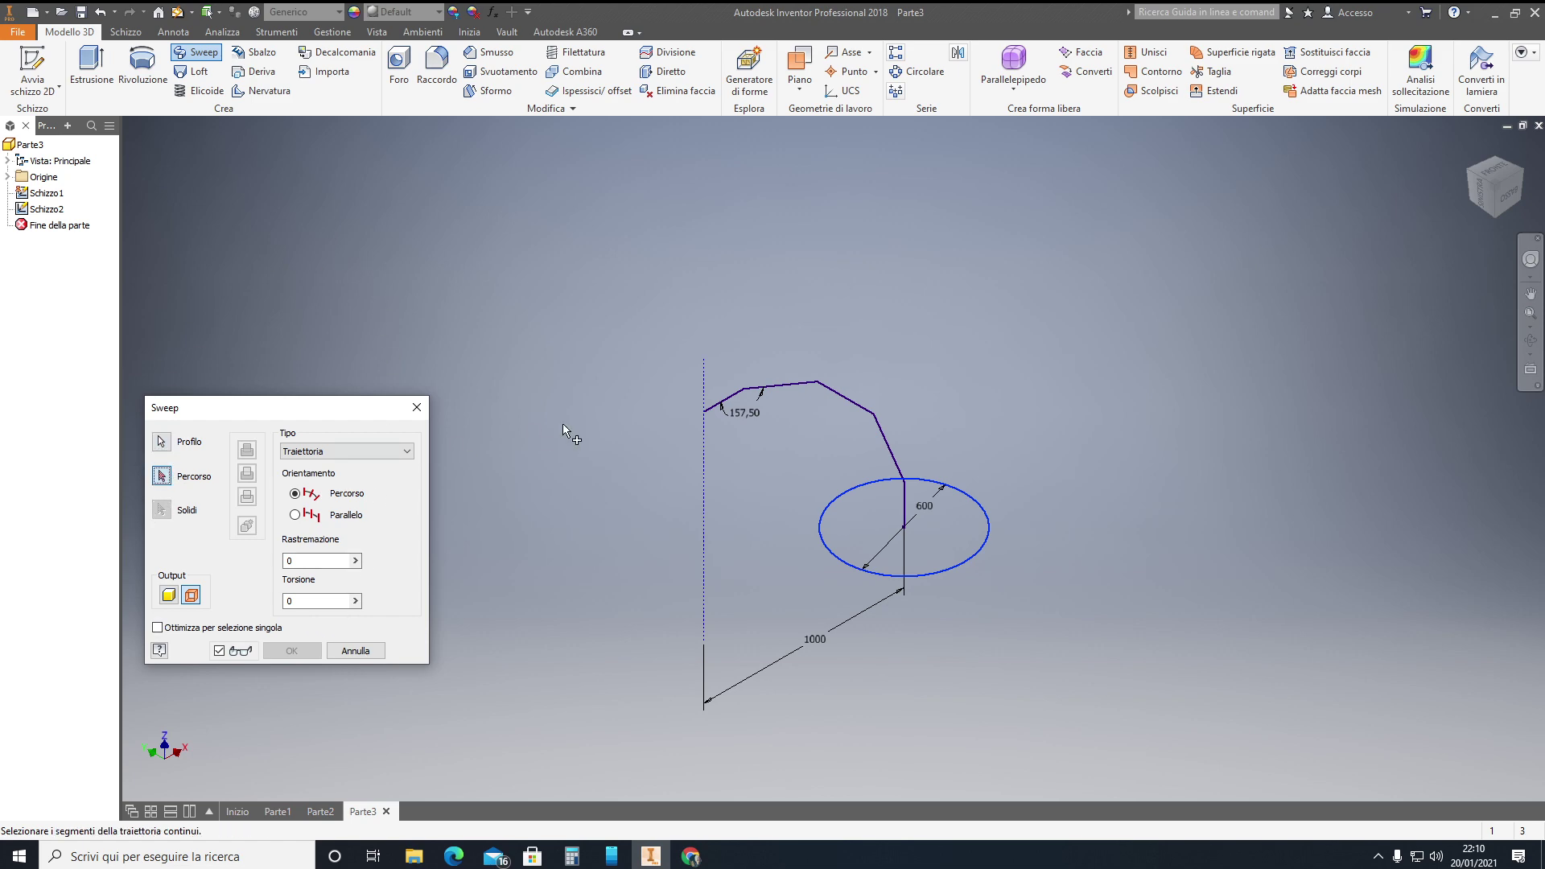
left_click(881, 422)
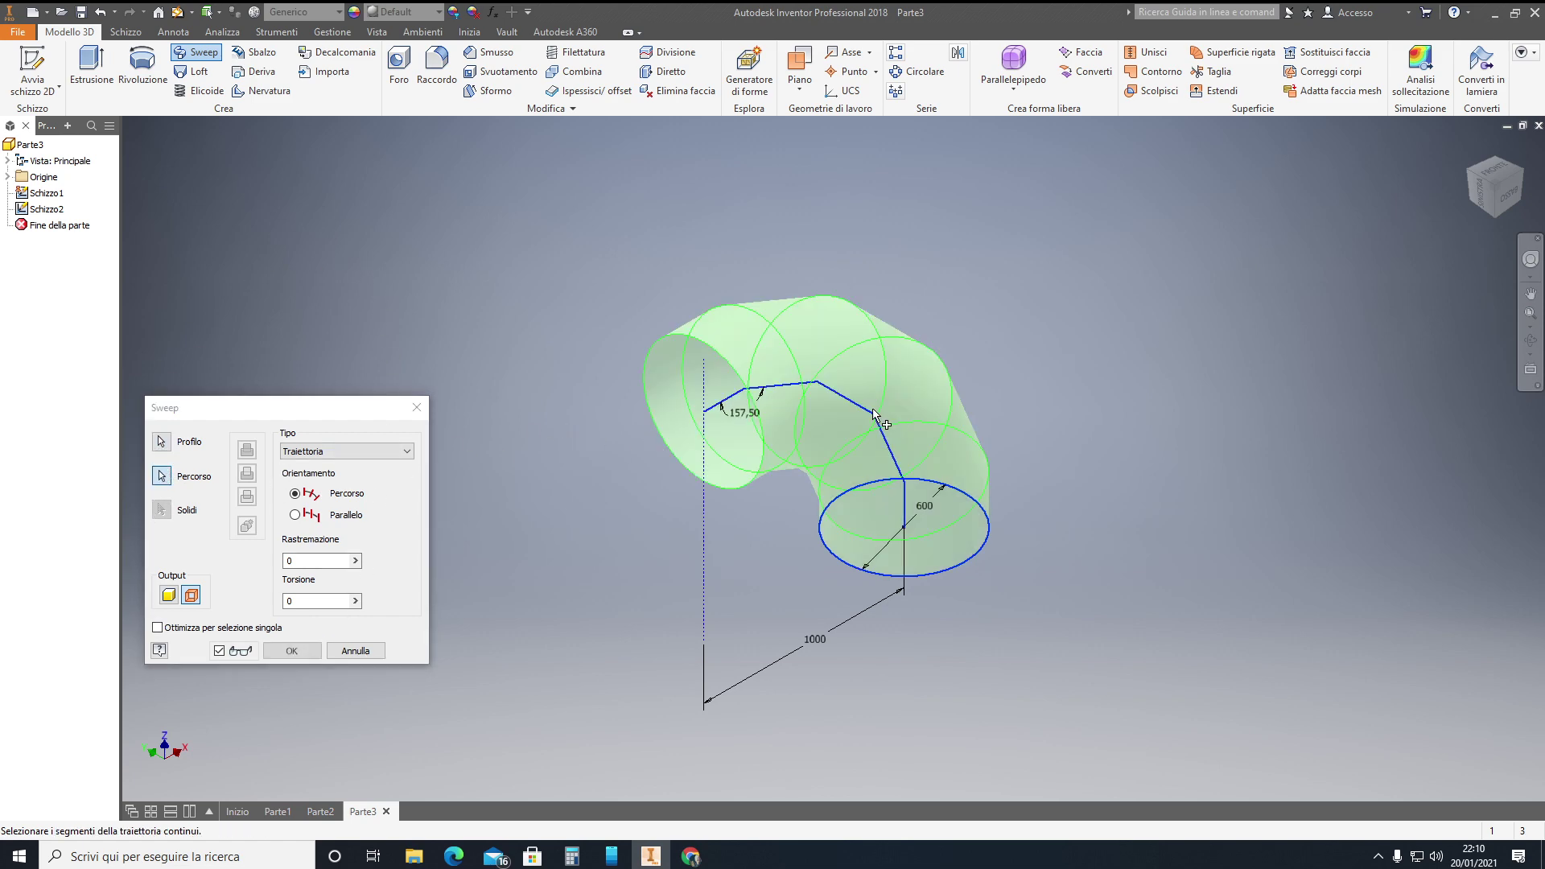
left_click(291, 650)
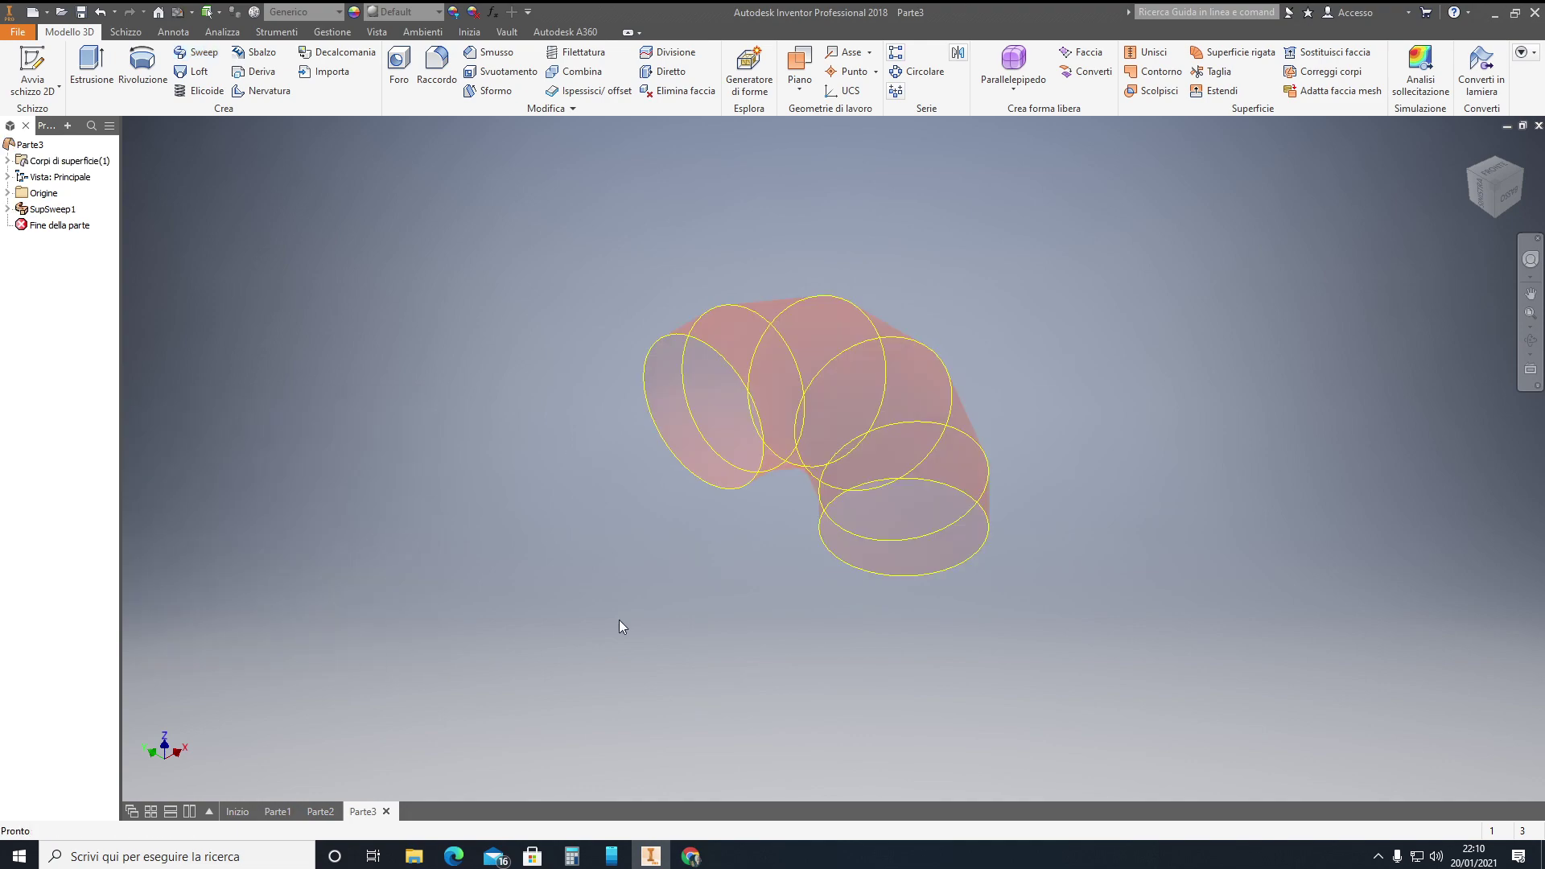
left_click(1502, 211)
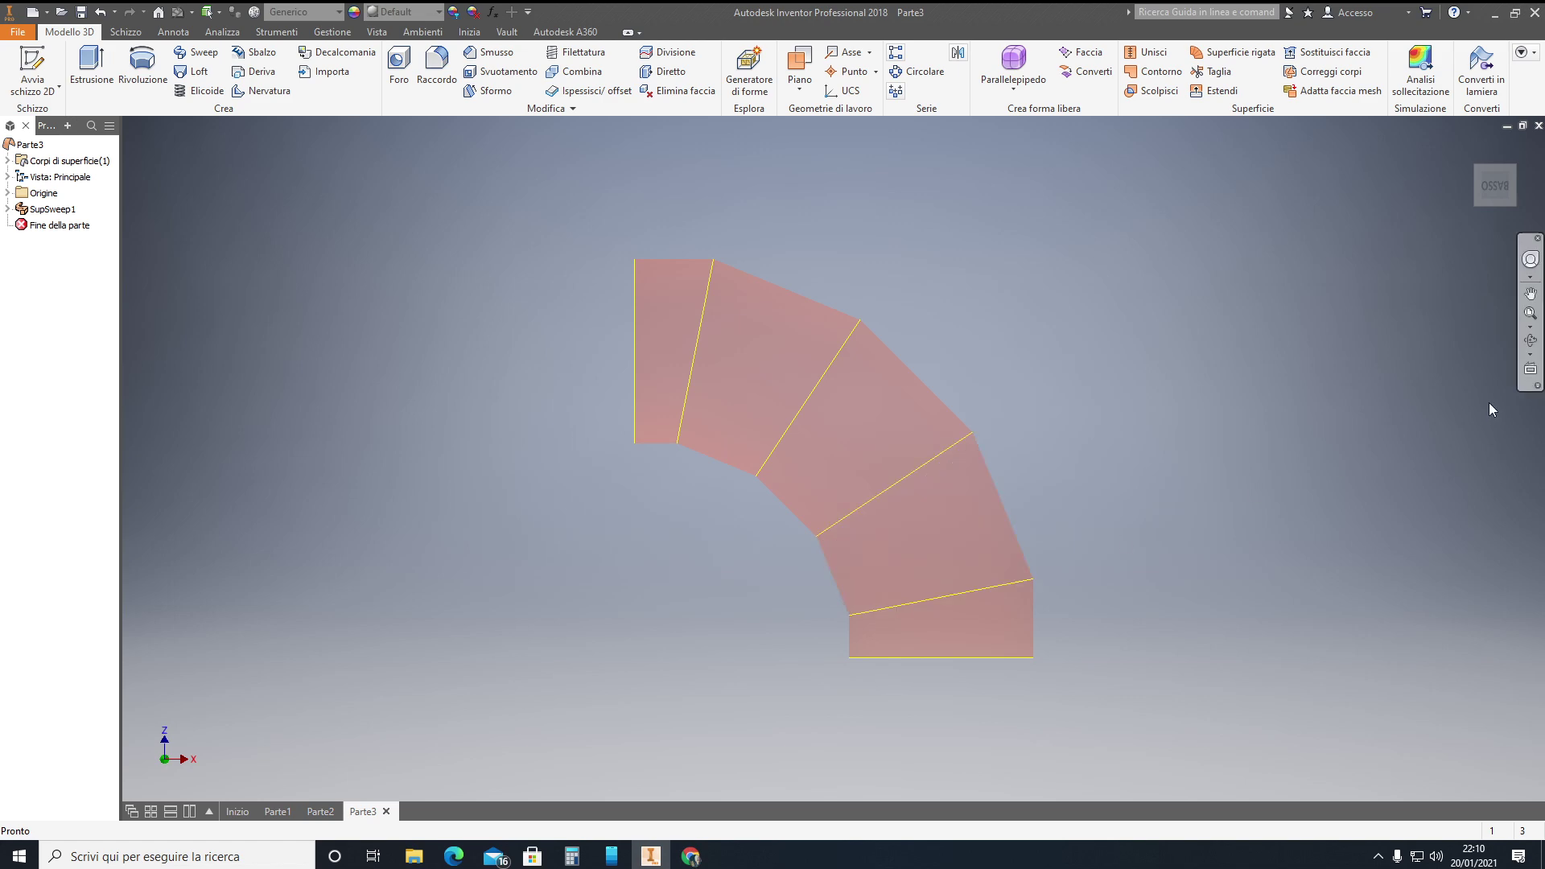
mouse_move(1495, 185)
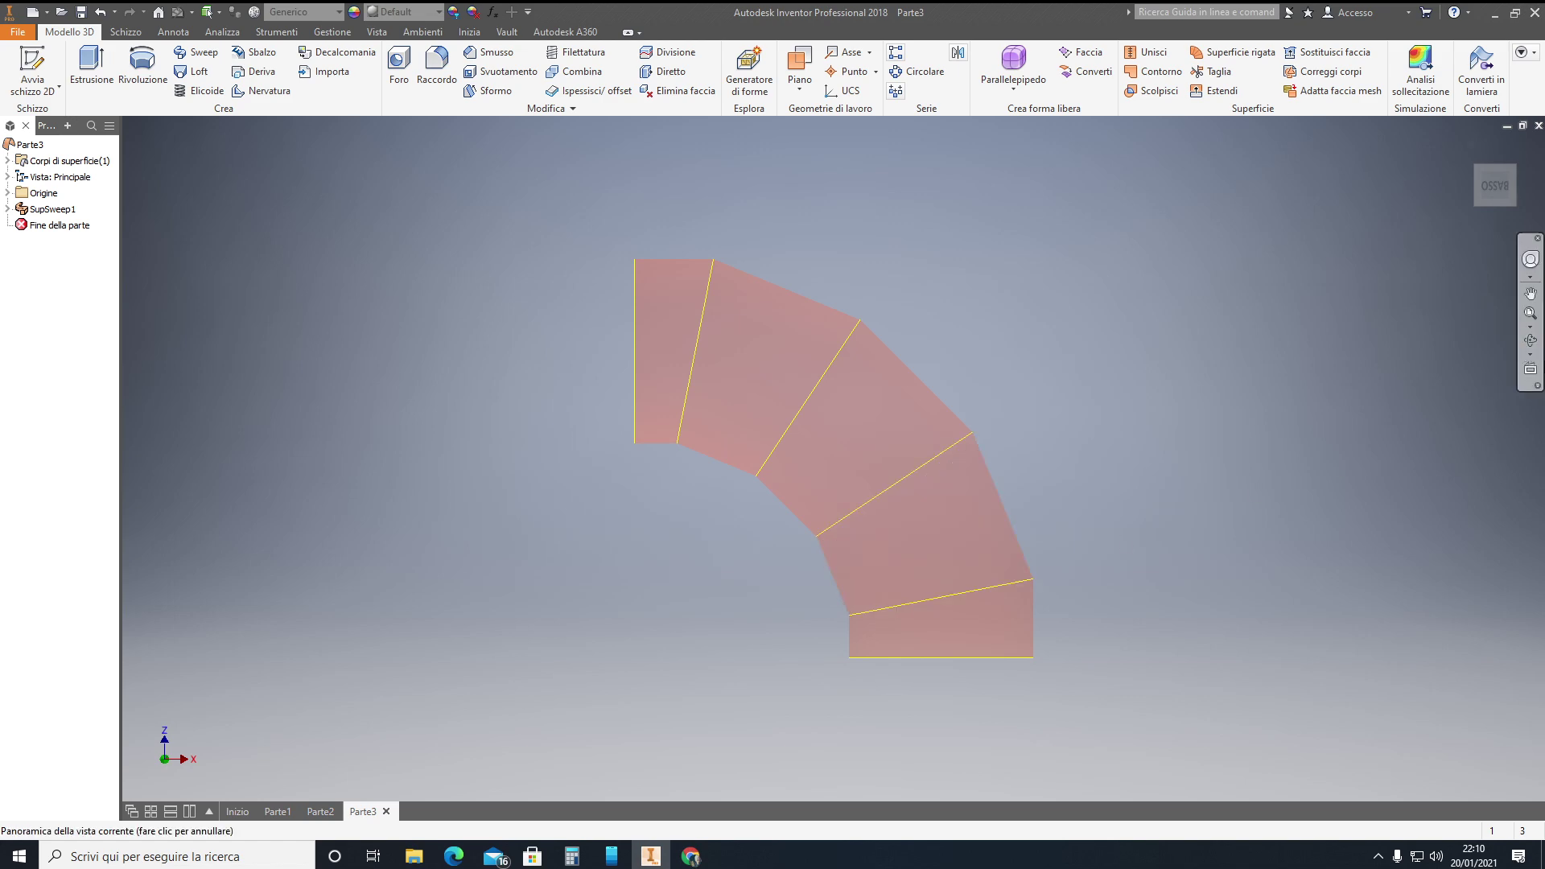
left_click(1479, 166)
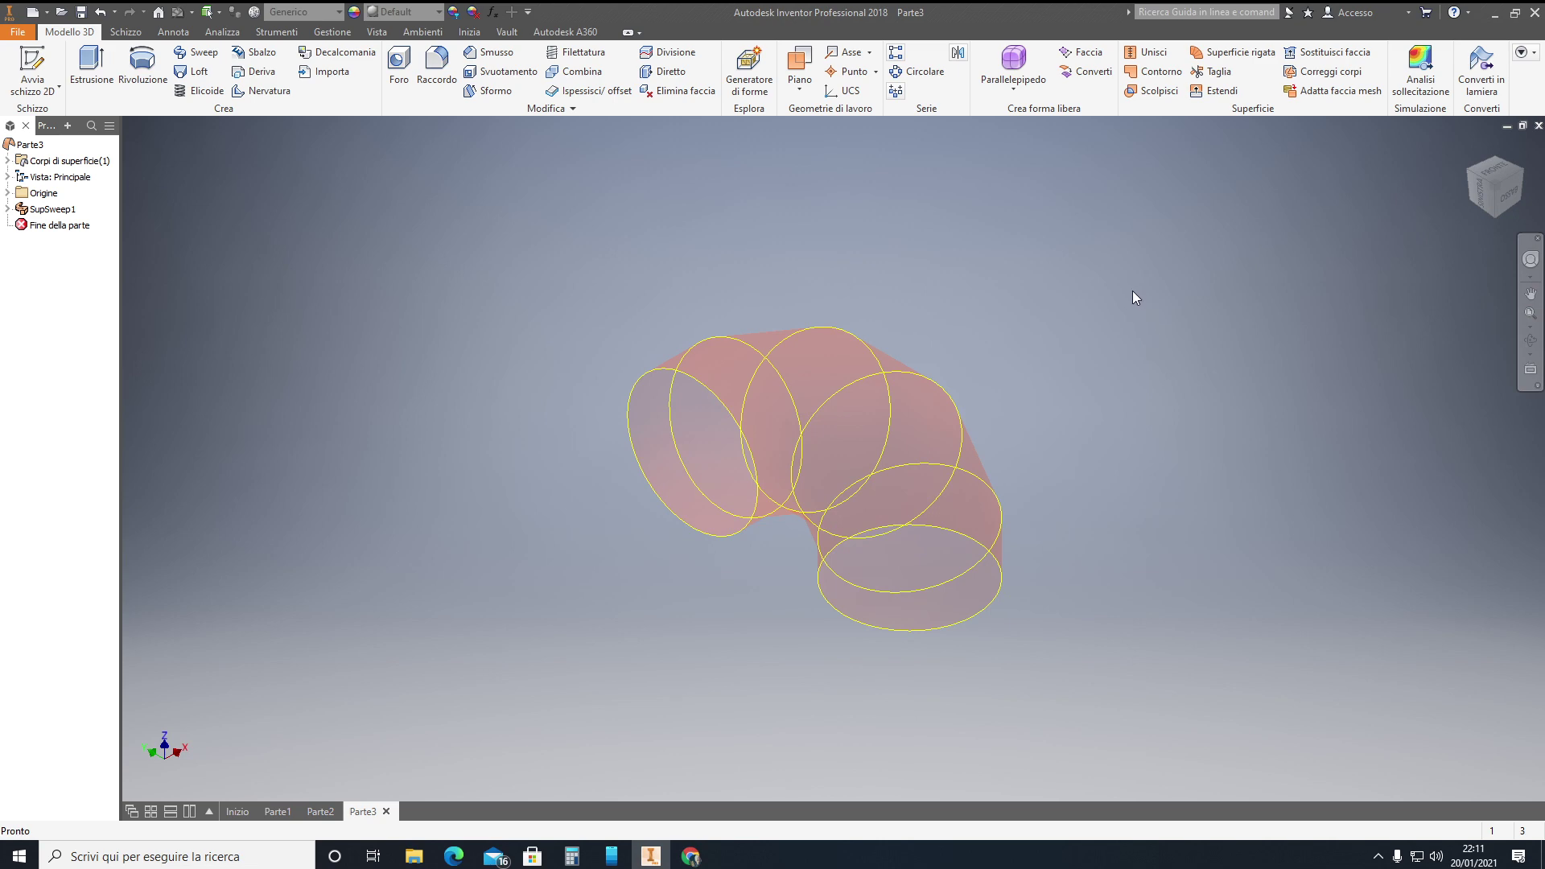
Thicken the first elbow section by 2.5 into a solid, Ispessimento1.
left_click(586, 96)
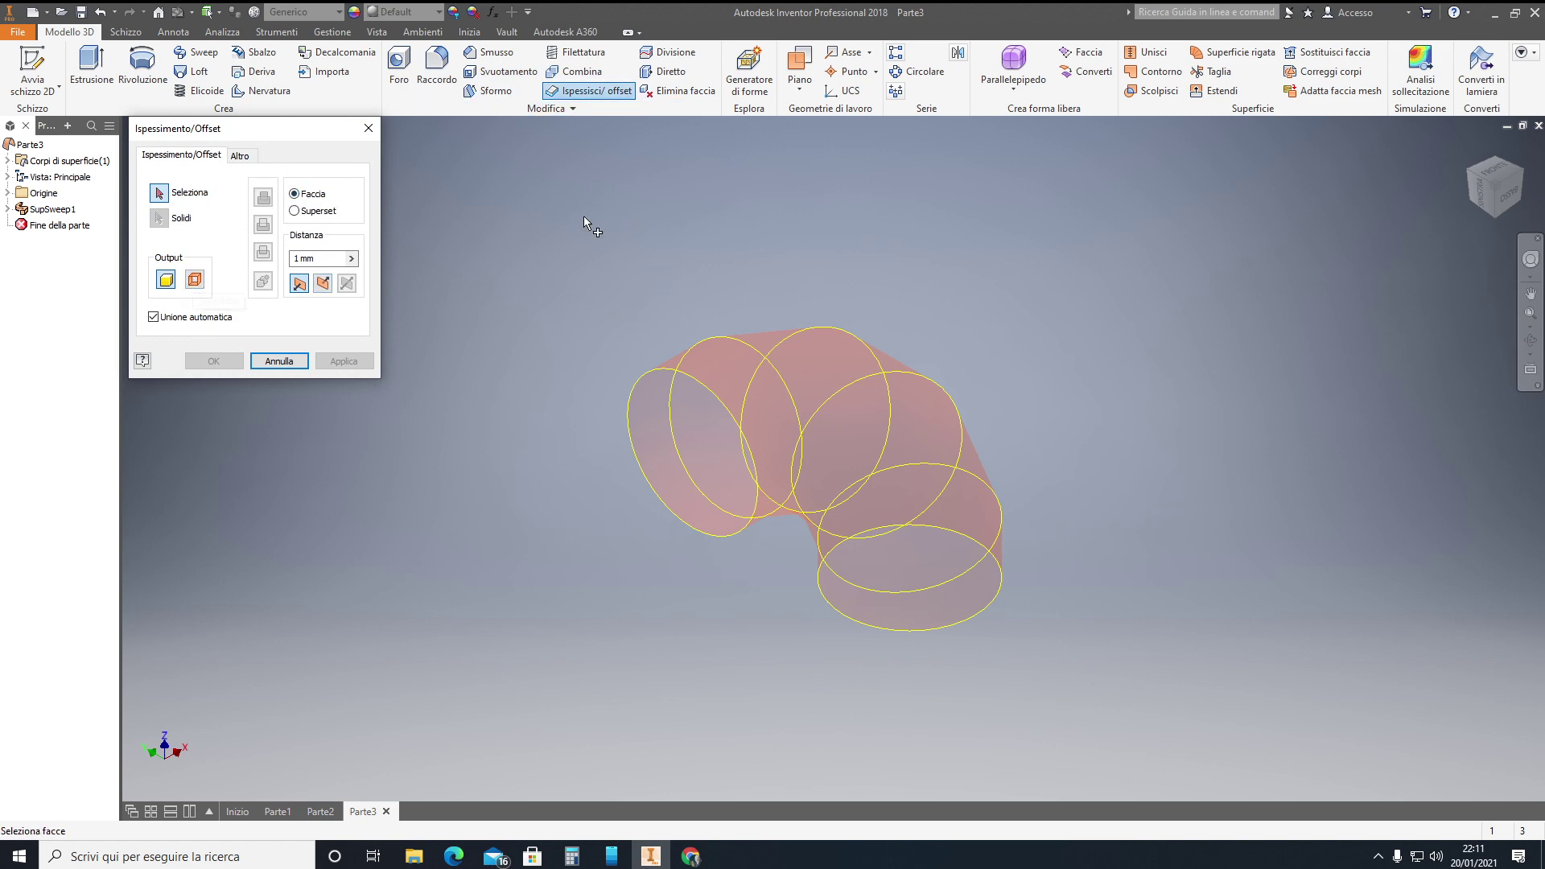
left_click(318, 258)
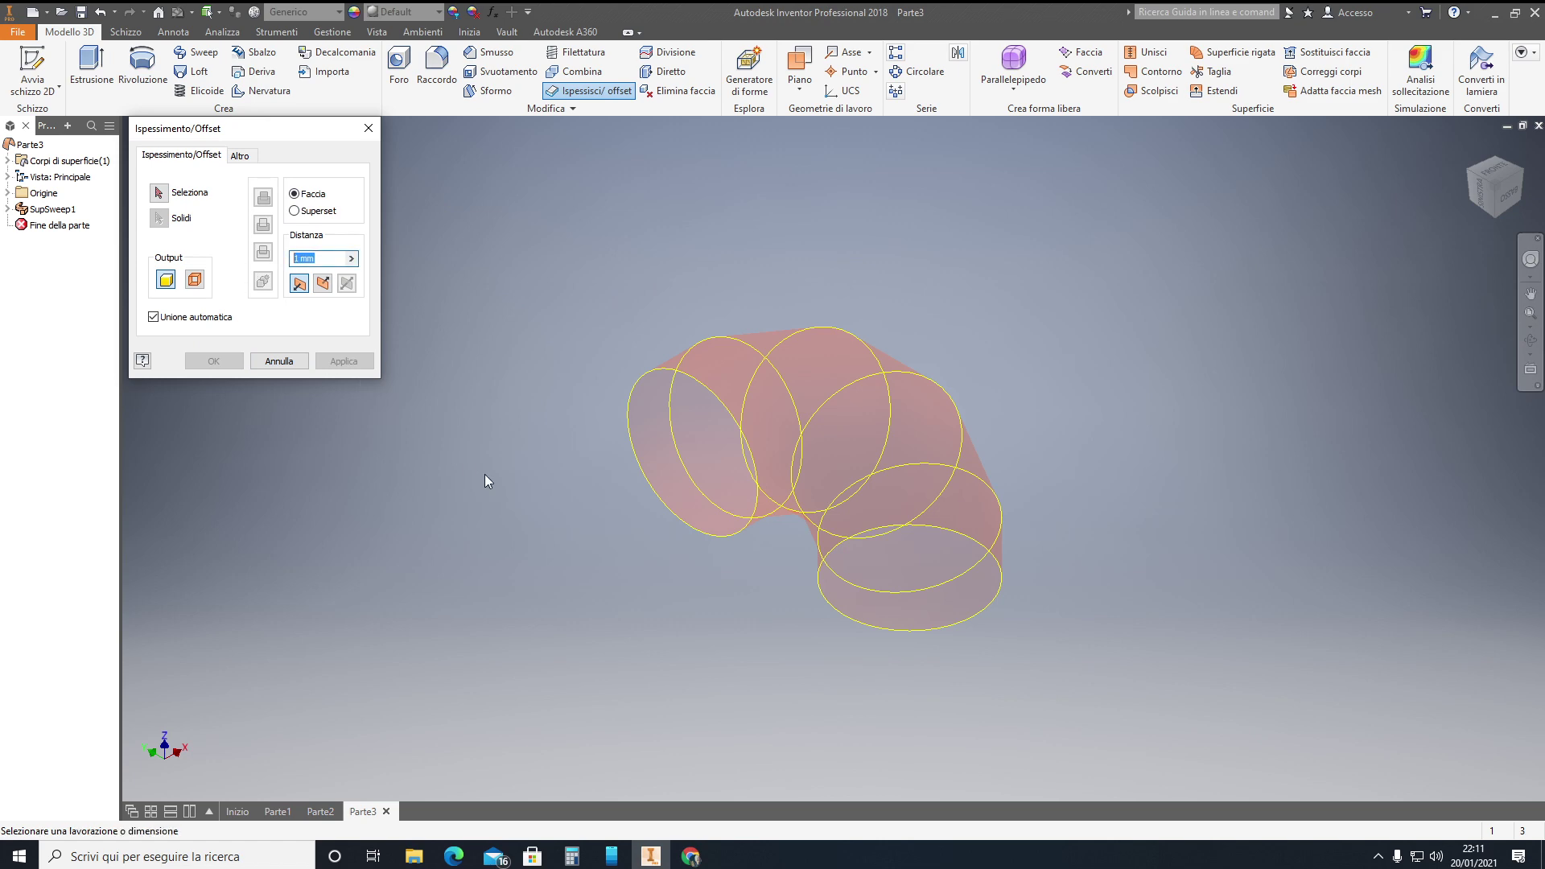
type("2.5")
left_click(696, 373)
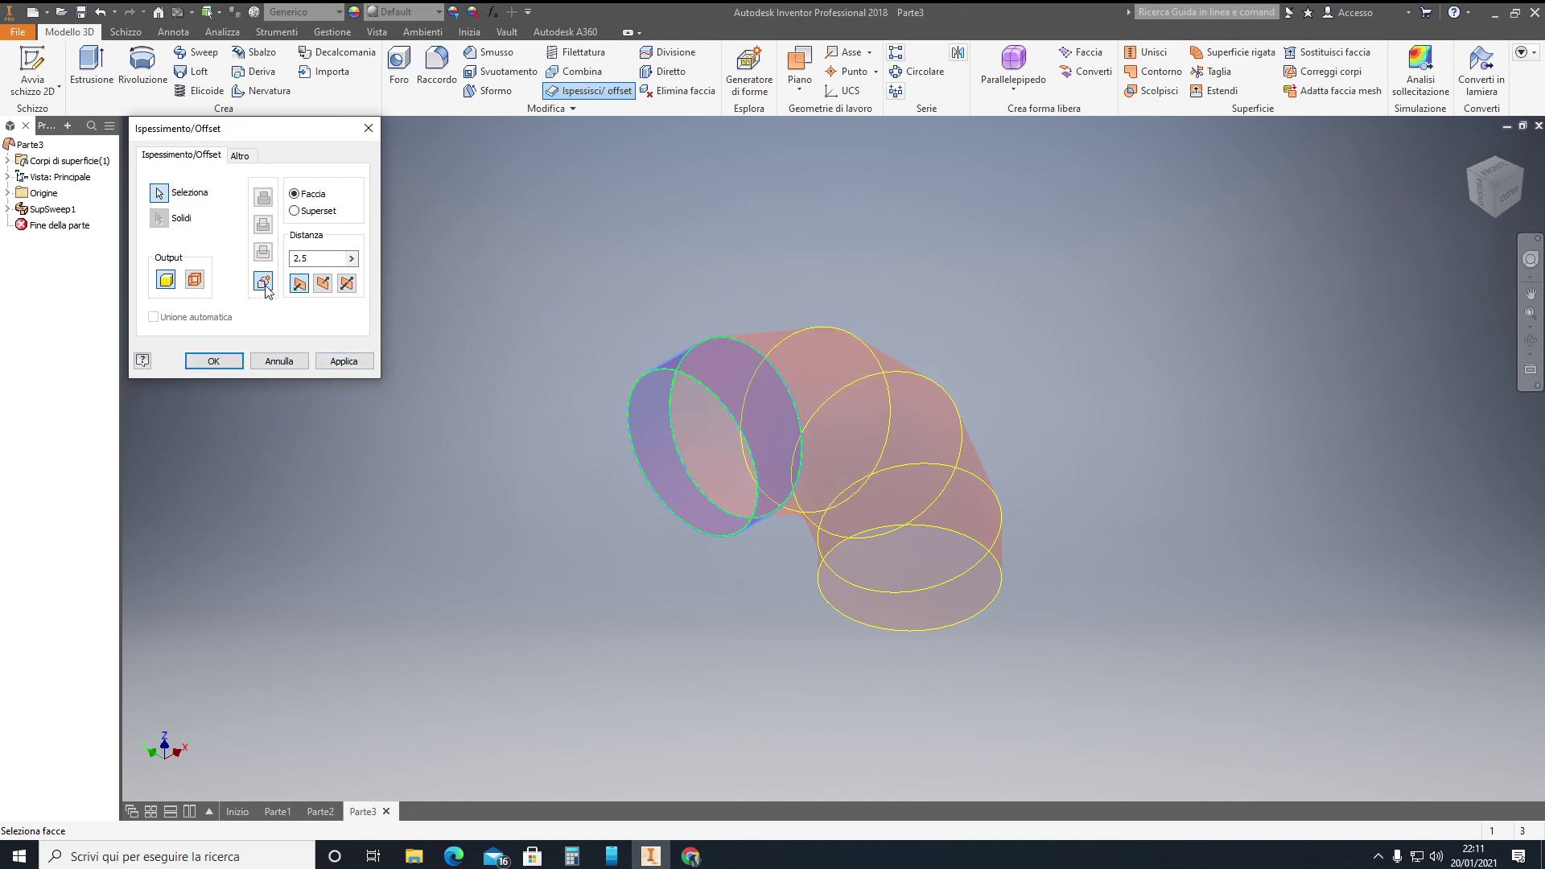
left_click(345, 363)
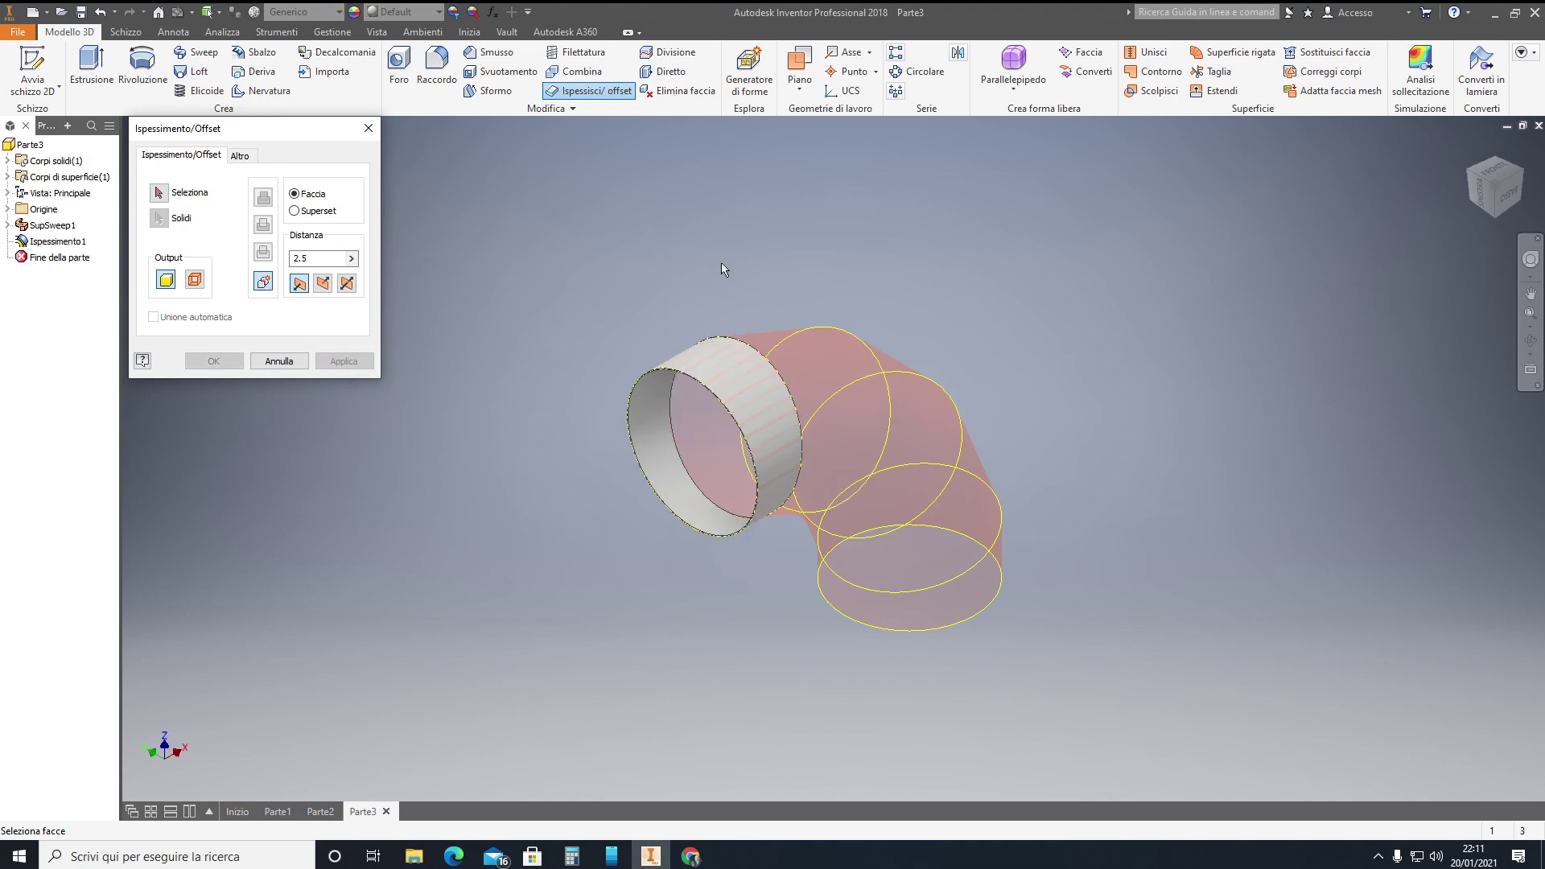
key("Escape")
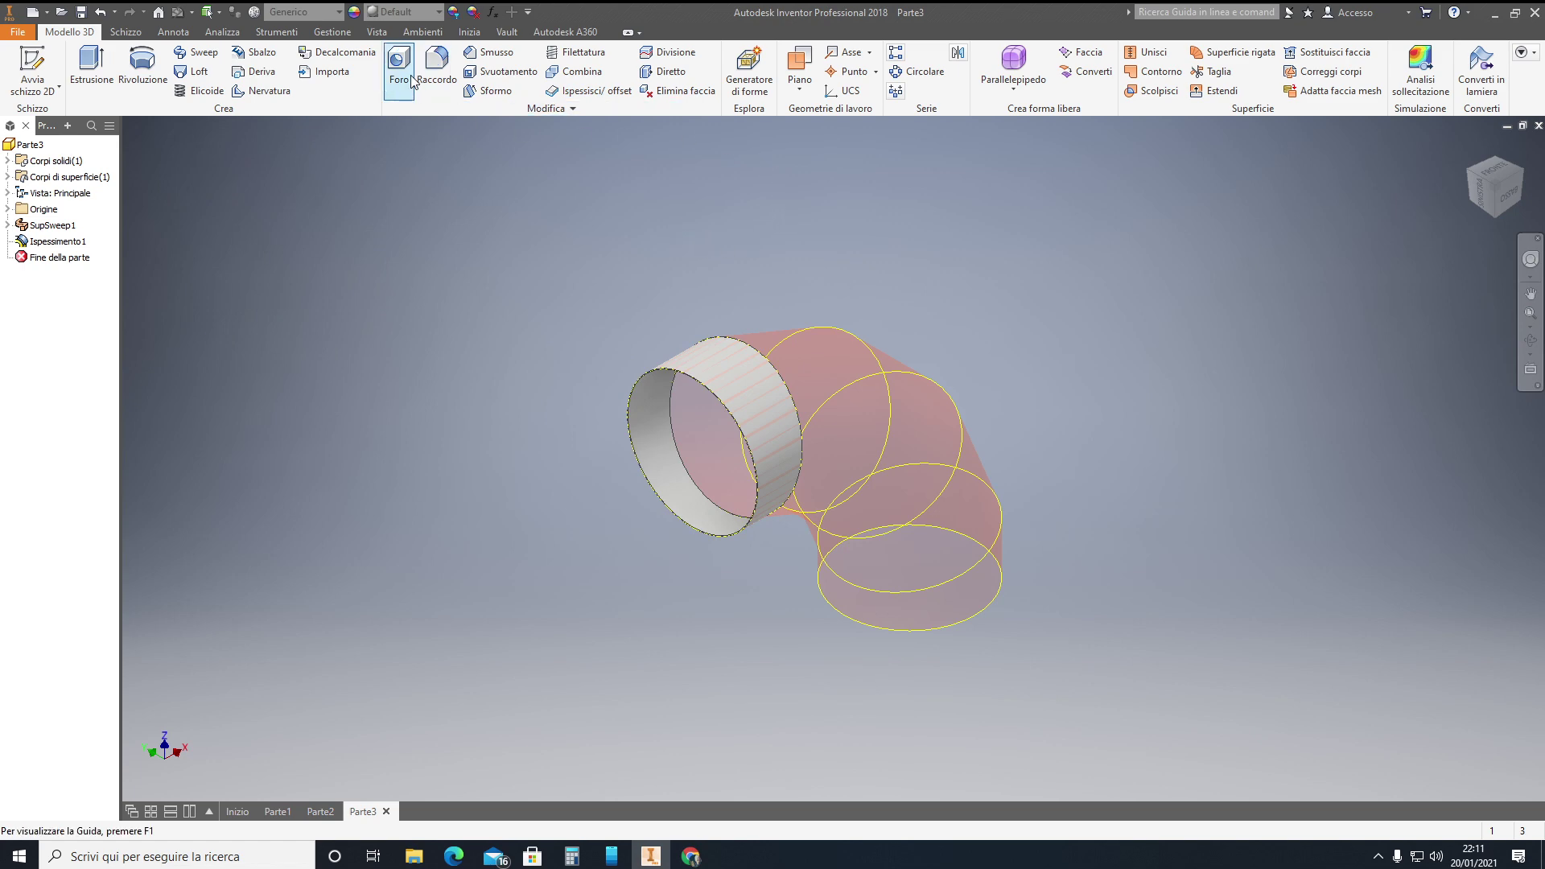
Thicken the second and third elbow sections by 2.5 into solids.
left_click(562, 94)
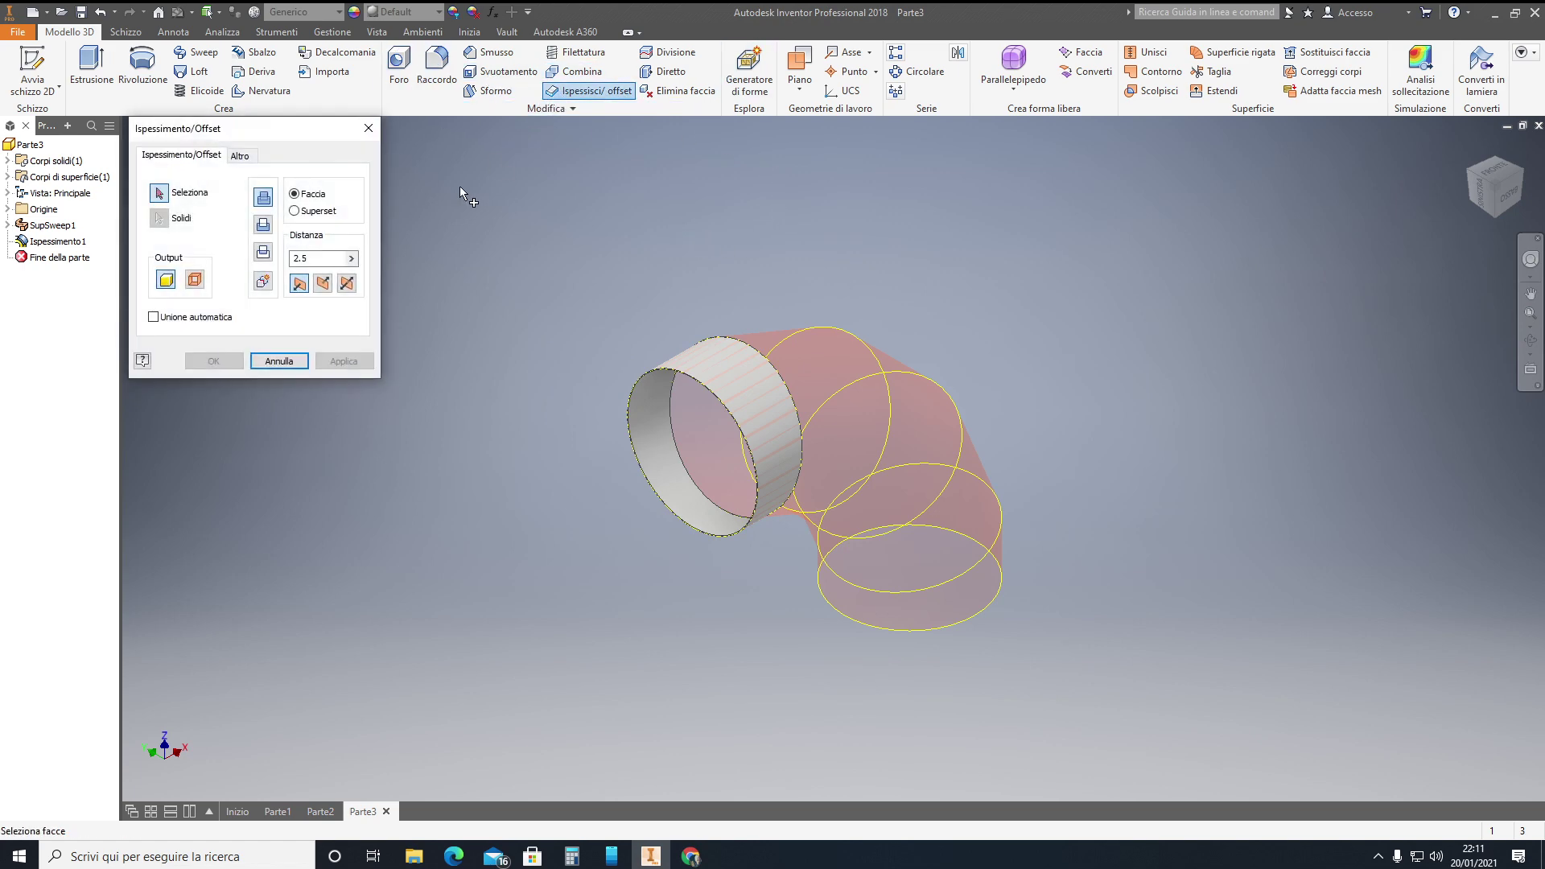
left_click(791, 341)
left_click(344, 361)
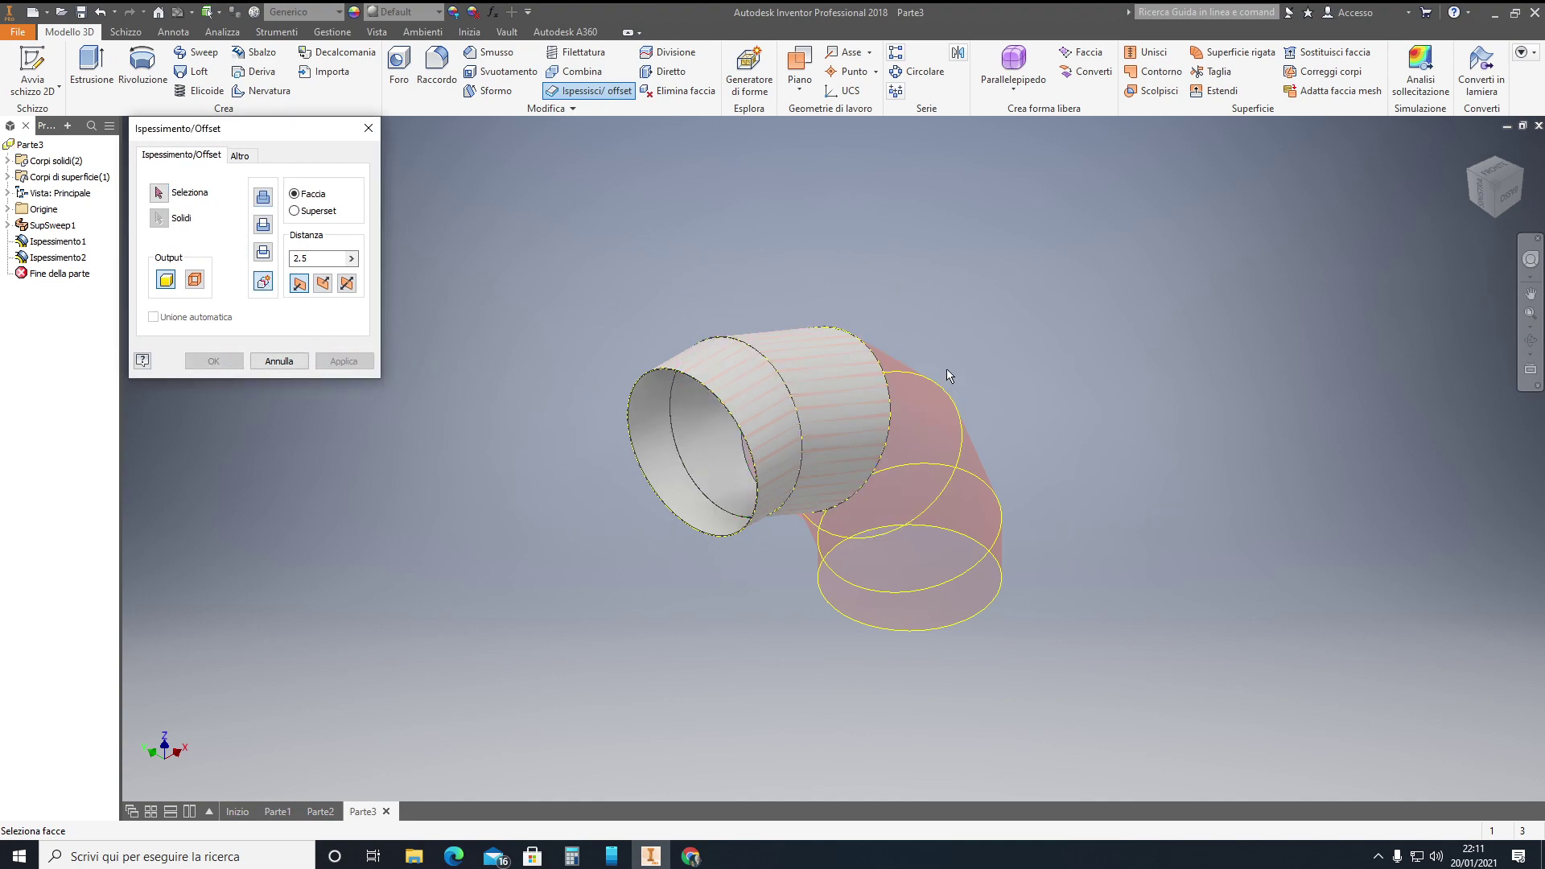
left_click(916, 396)
key("Escape")
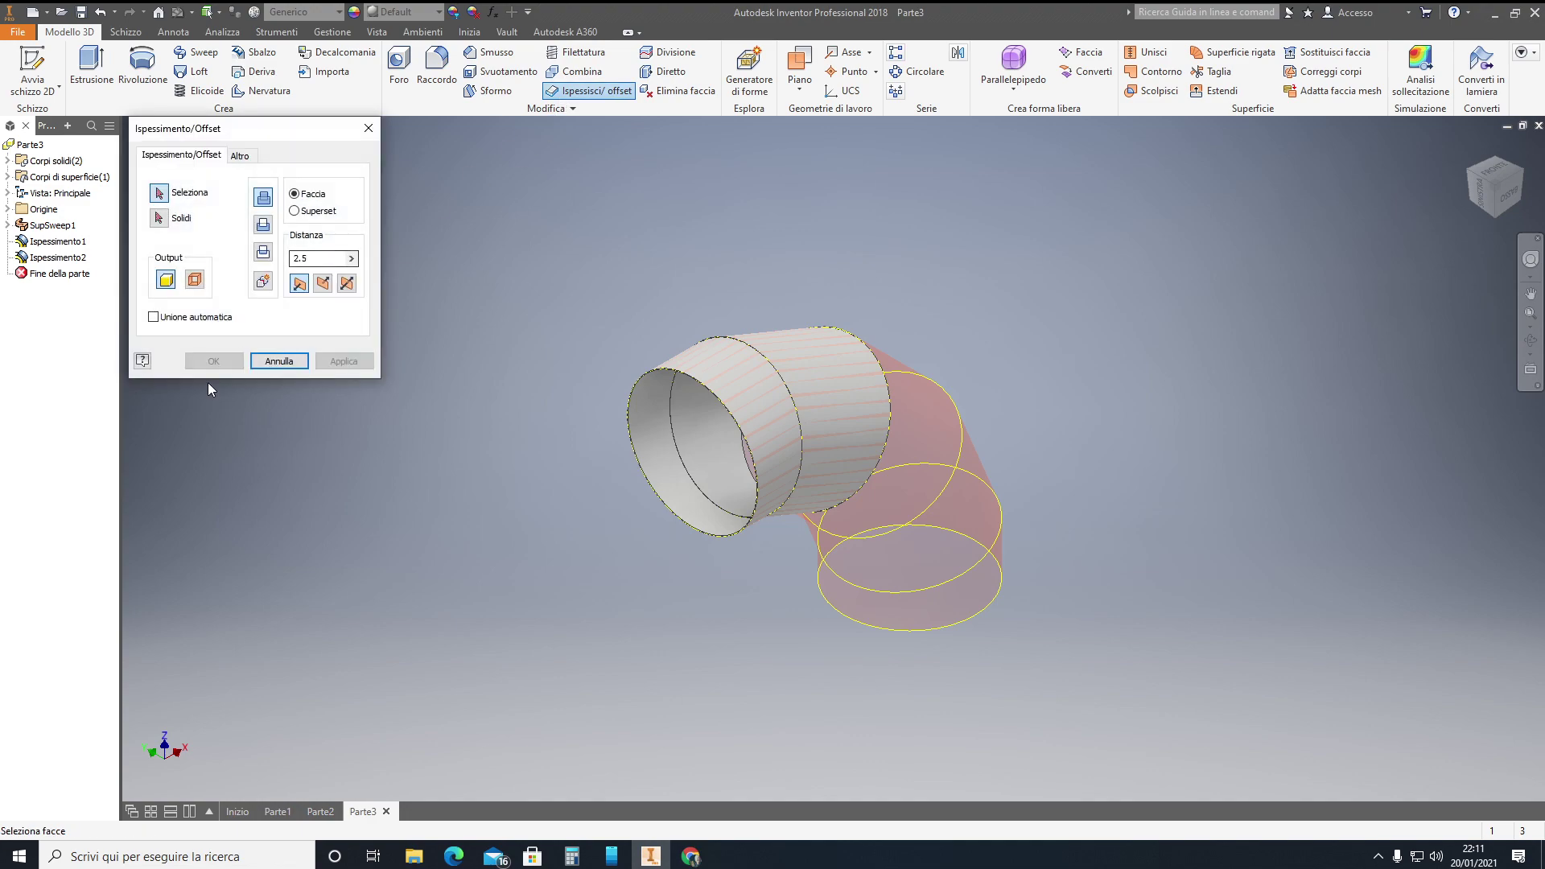
left_click(920, 404)
left_click(344, 362)
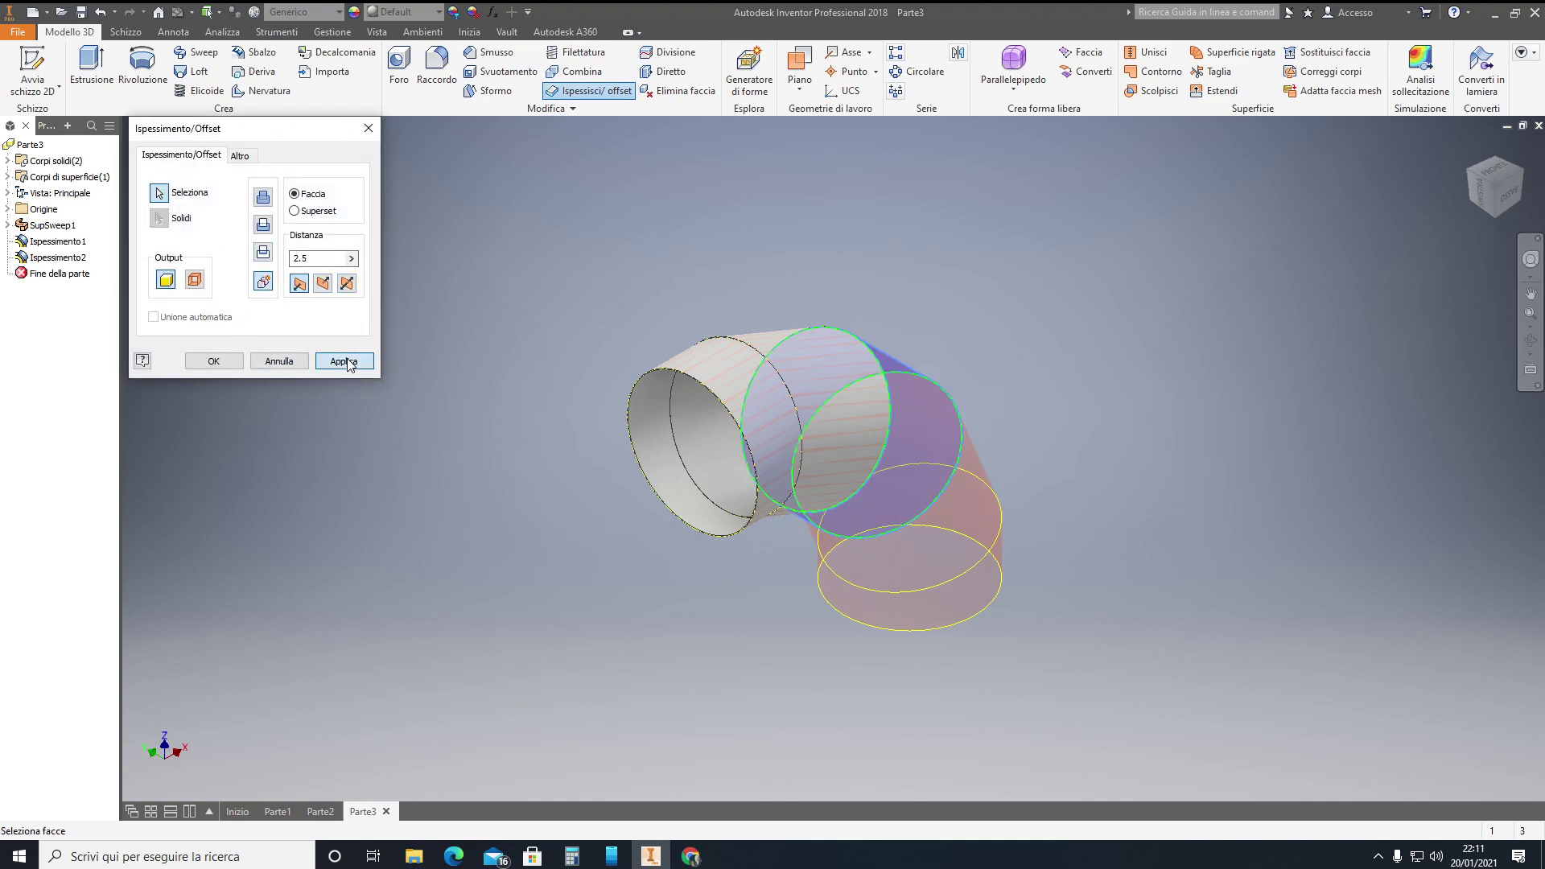
Thicken the fourth and fifth elbow sections by 2.5 into solids.
left_click(987, 509)
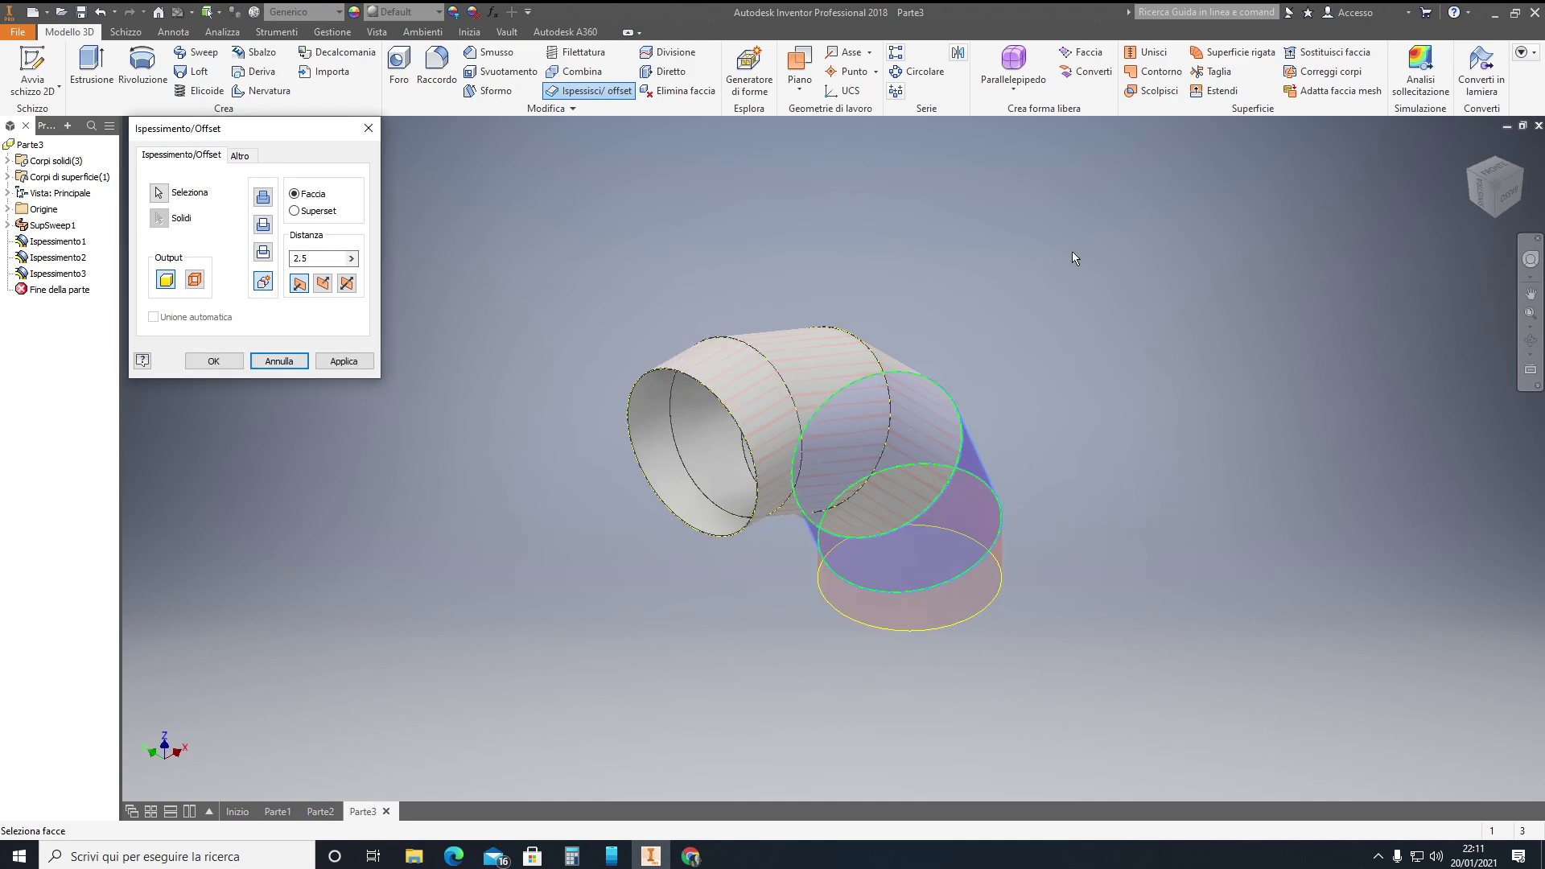
left_click(341, 363)
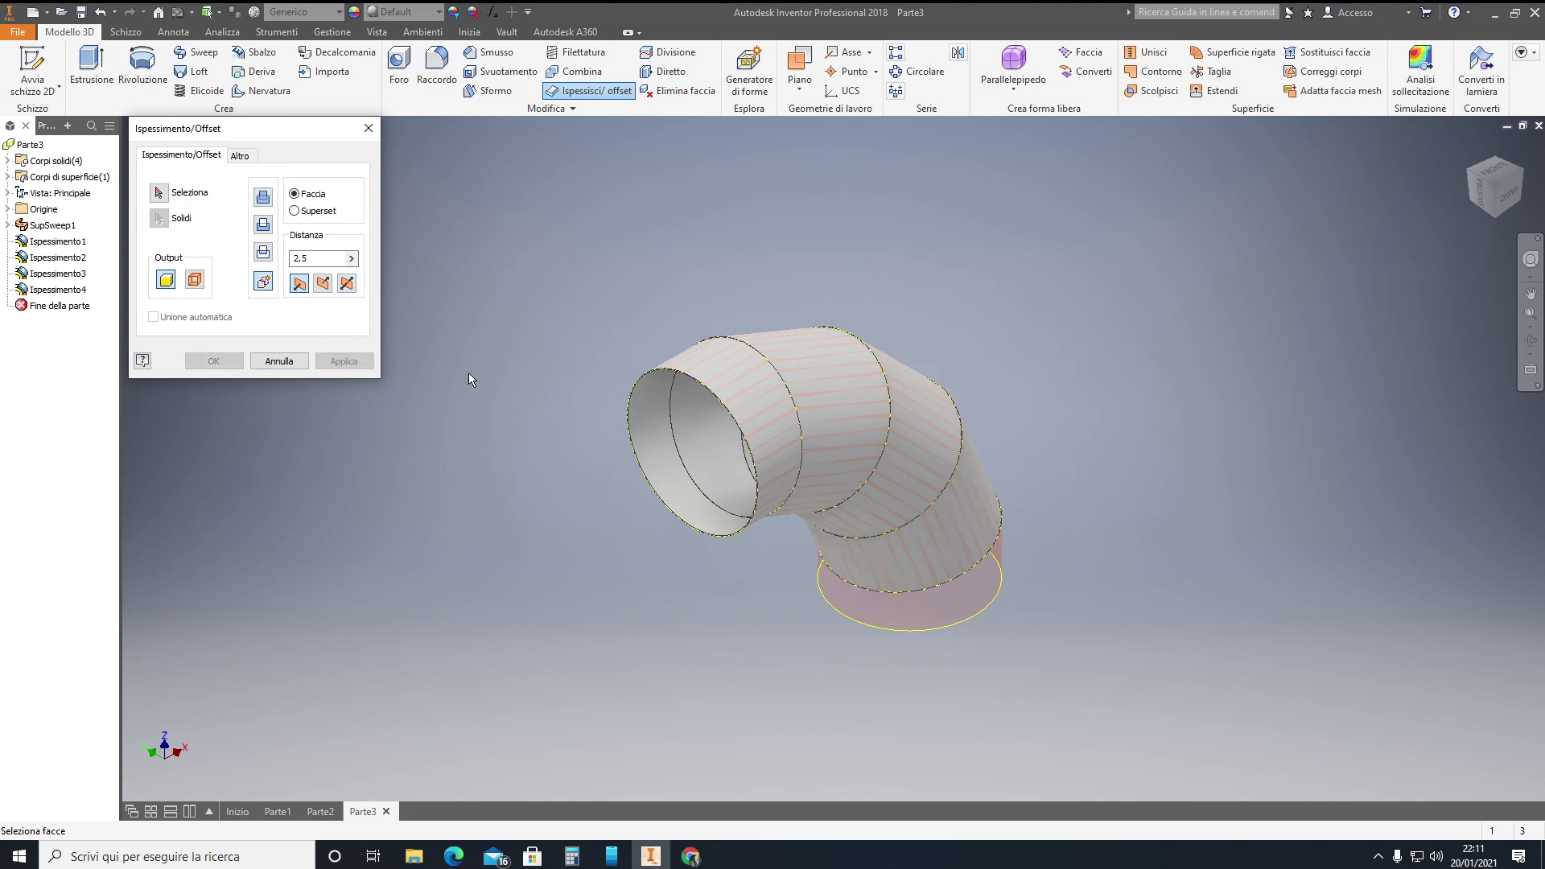
left_click(983, 594)
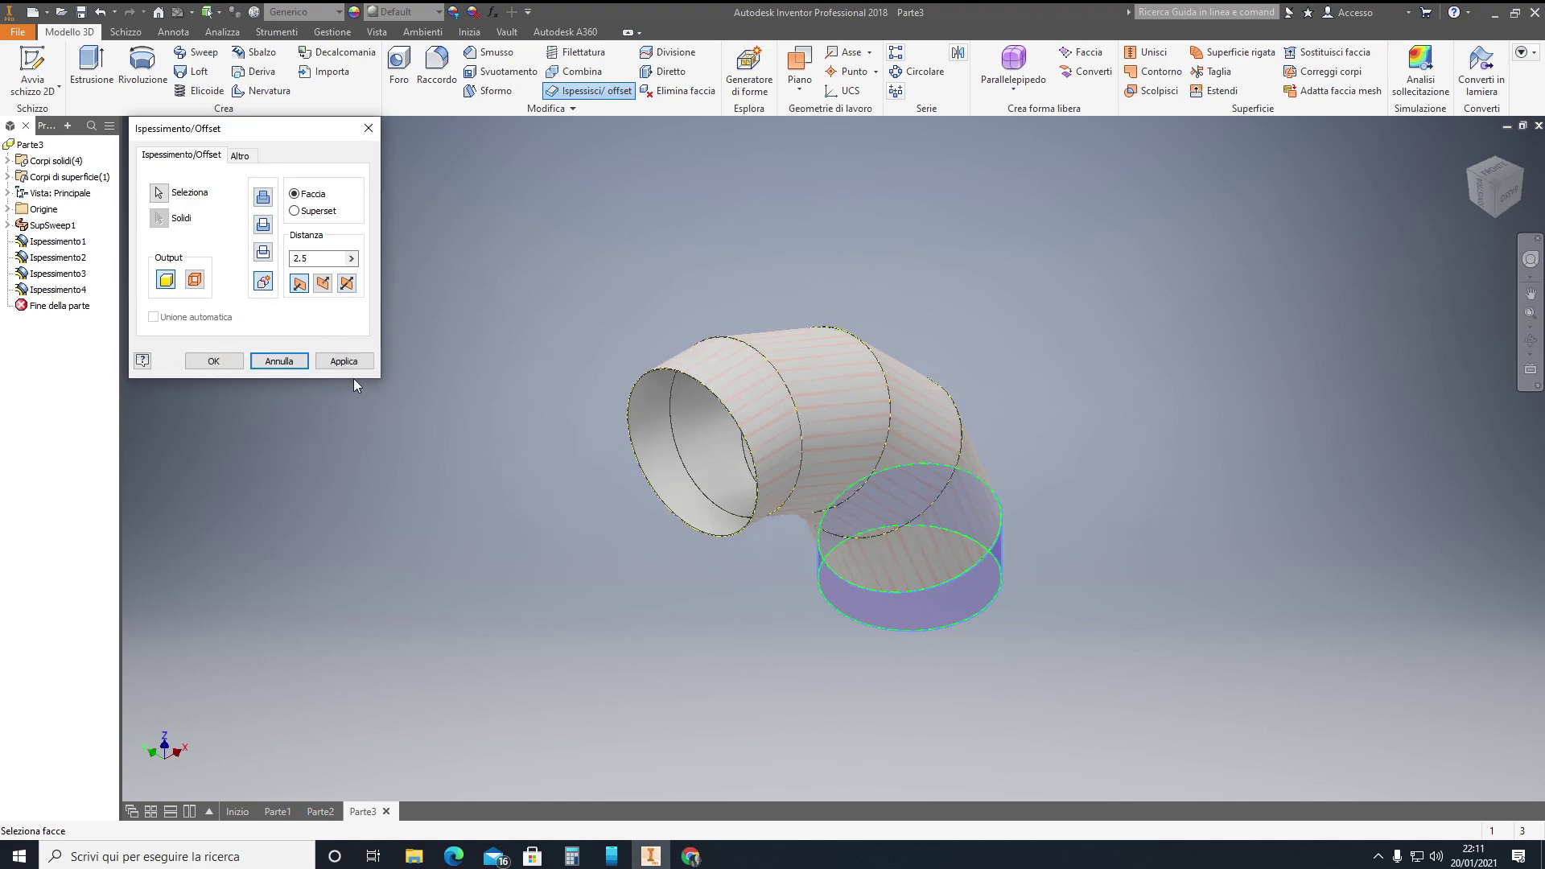
left_click(344, 362)
left_click(278, 361)
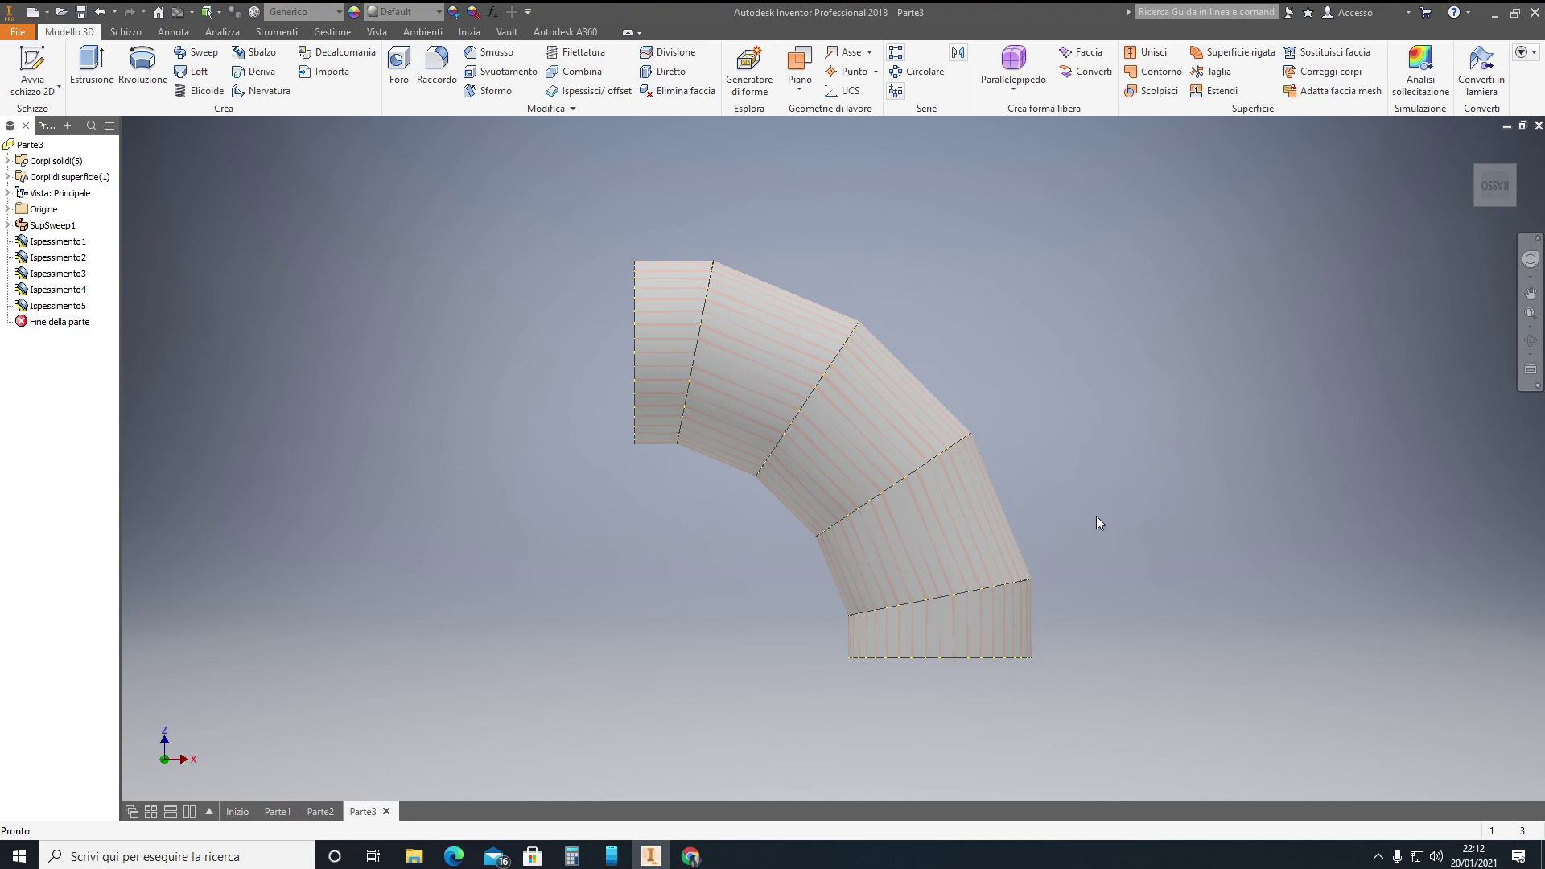
mouse_move(1495, 186)
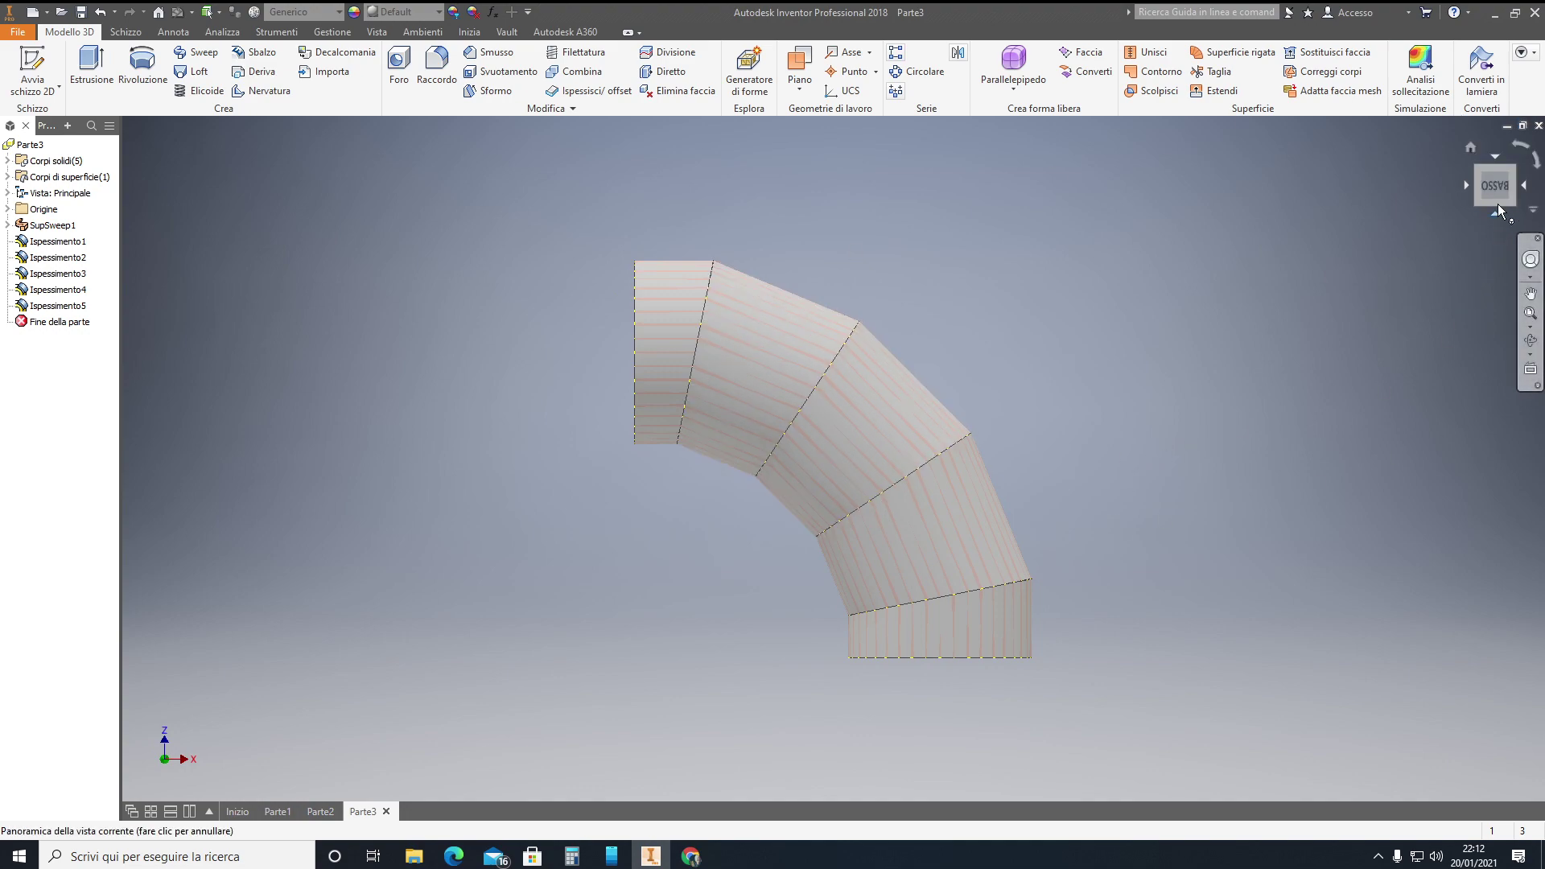
Turn the five-segment elbow to an isometric ViewCube angle and adjust the zoom.
left_click(1479, 167)
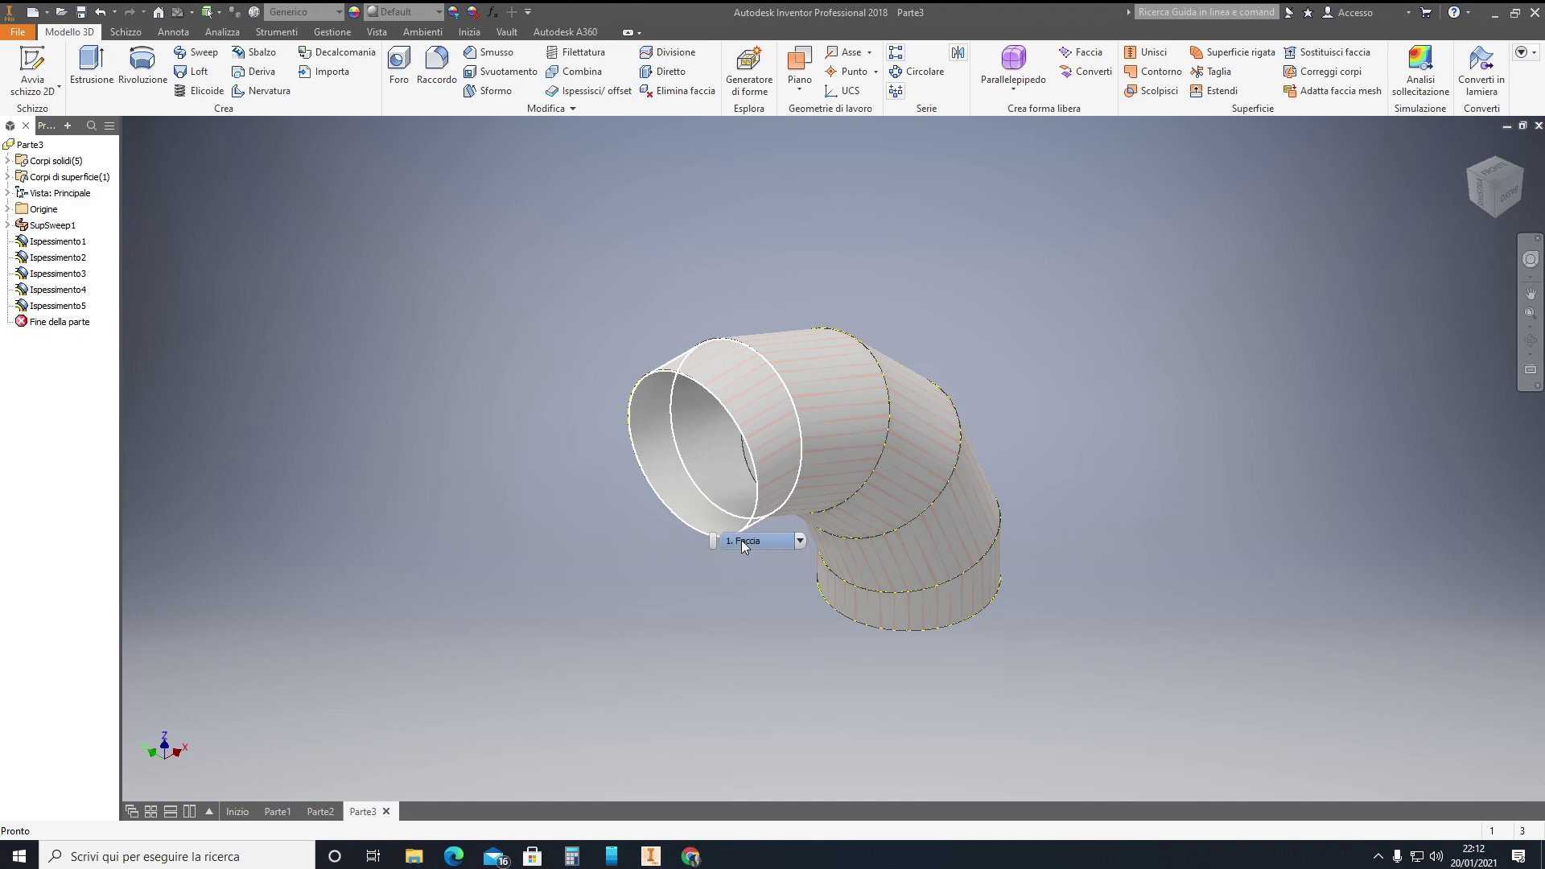
left_click(1505, 193)
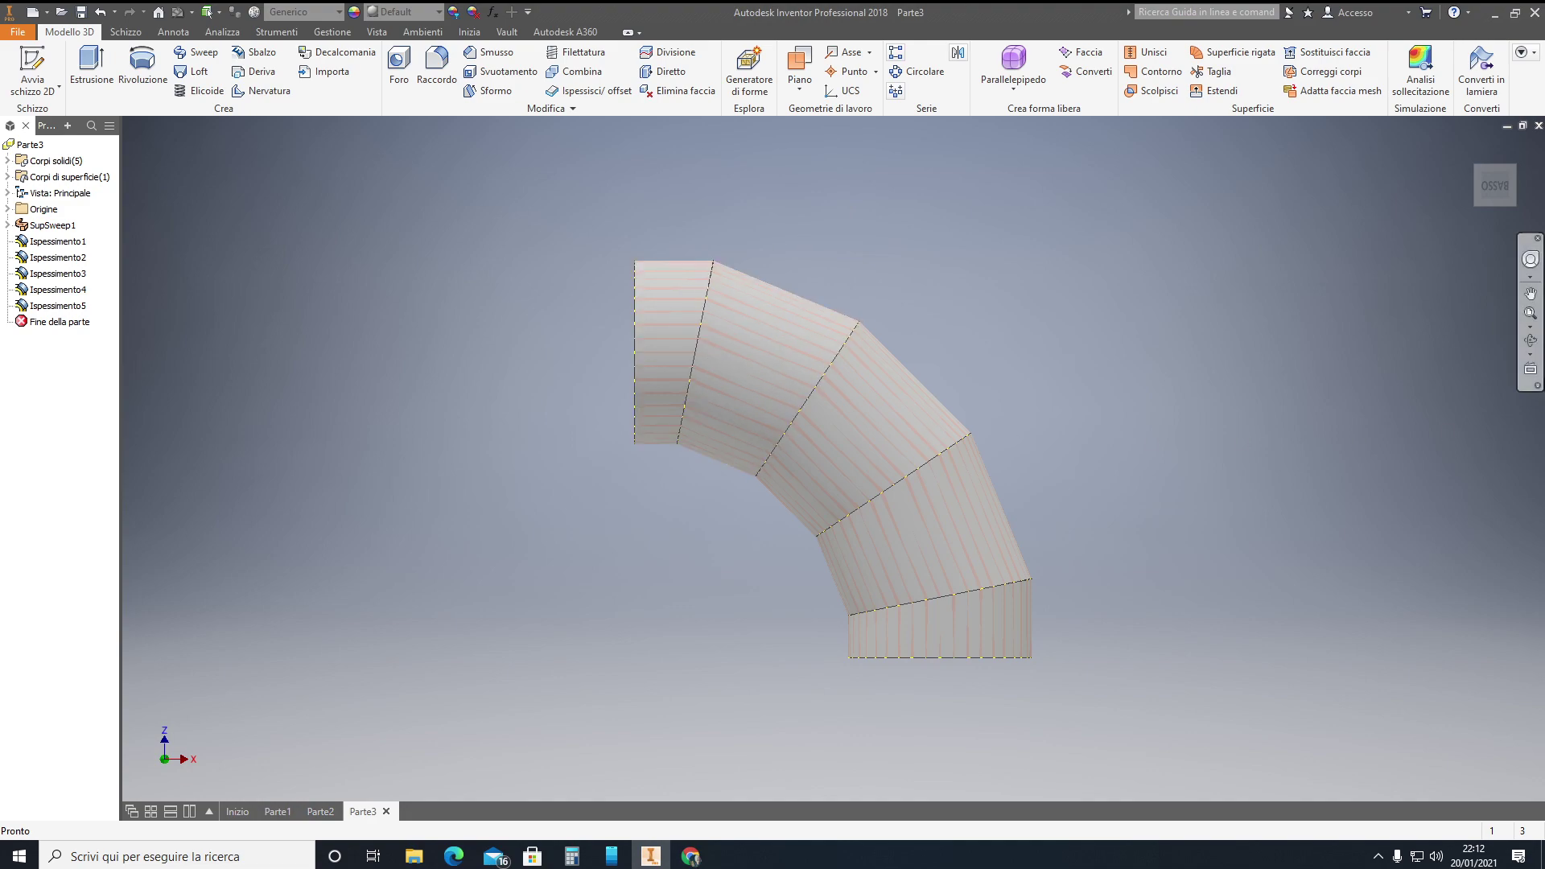
left_click(1531, 294)
key("Escape")
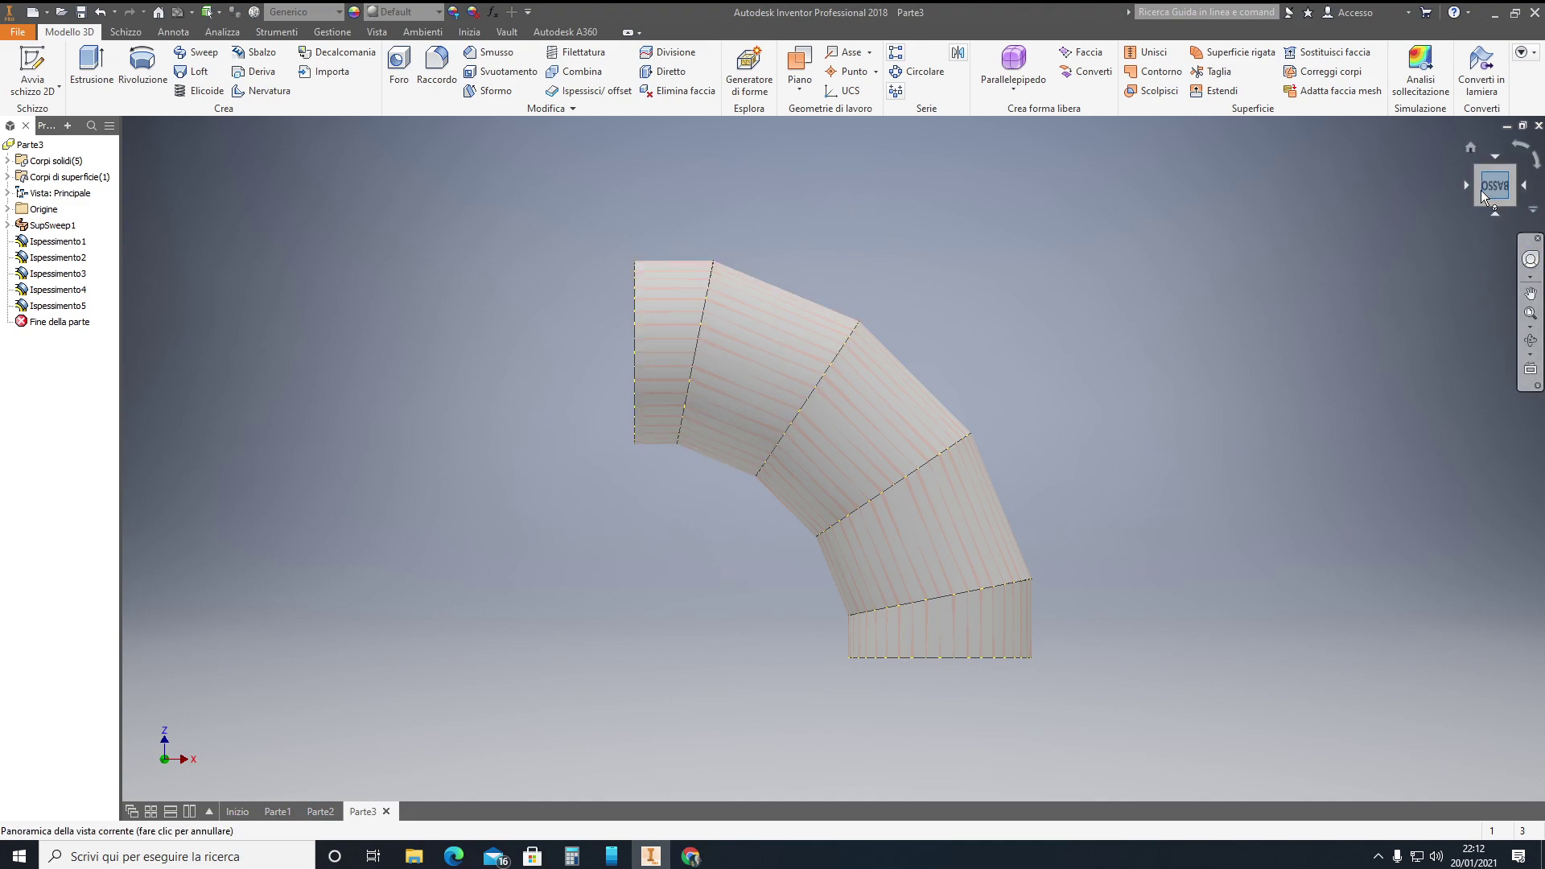
left_click(1479, 166)
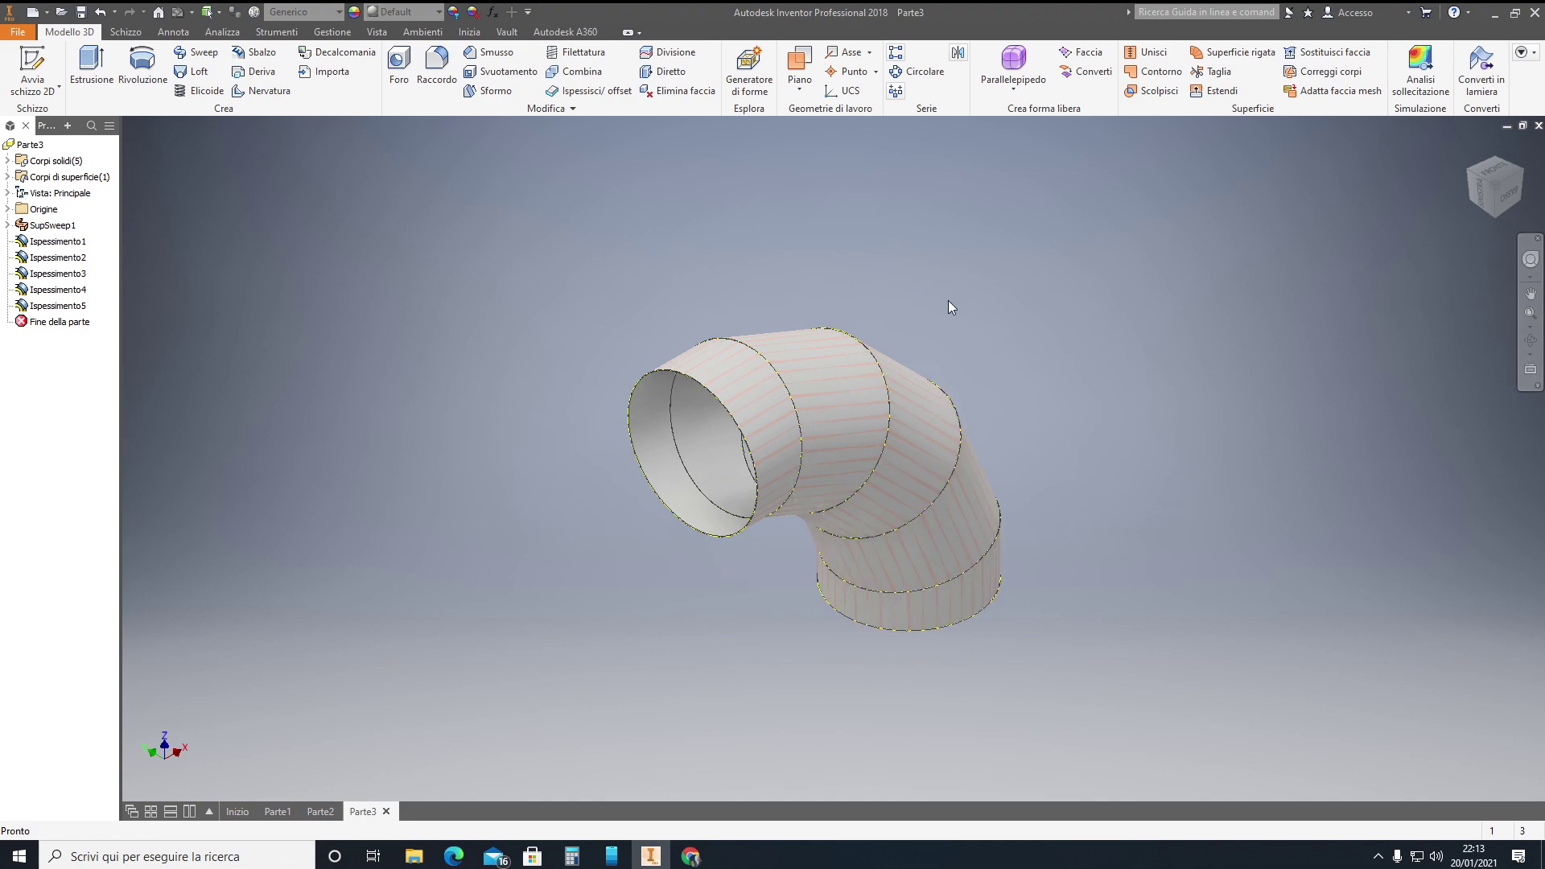
scroll(948, 301, "down", 2)
scroll(949, 316, "up", 3)
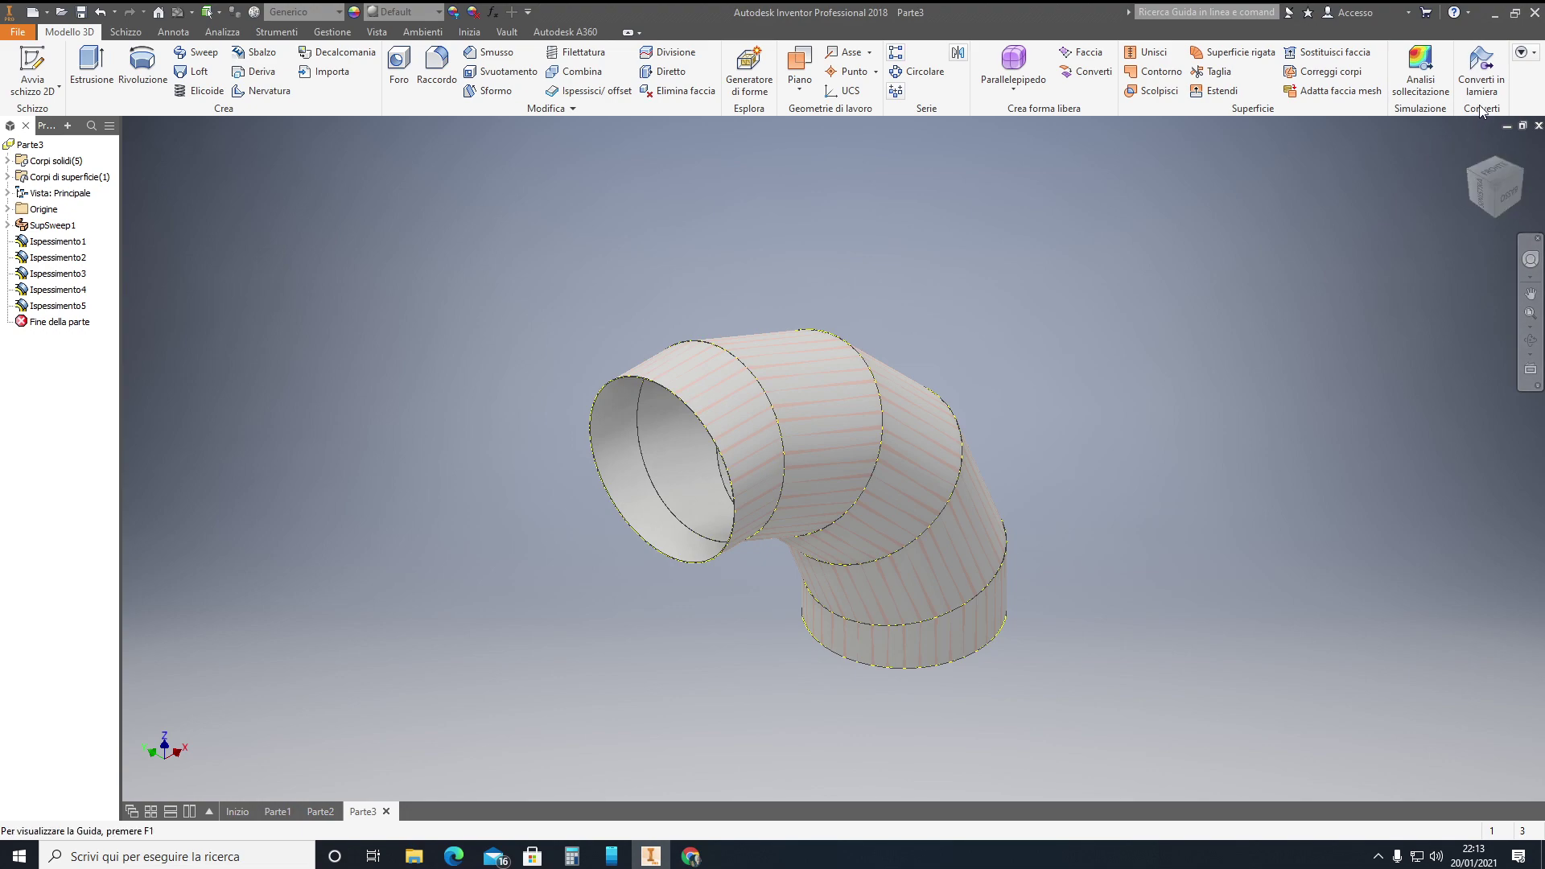
Convert Parte3 to sheet metal and show its defaults: Default rule, 0,120 thickness.
left_click(1494, 84)
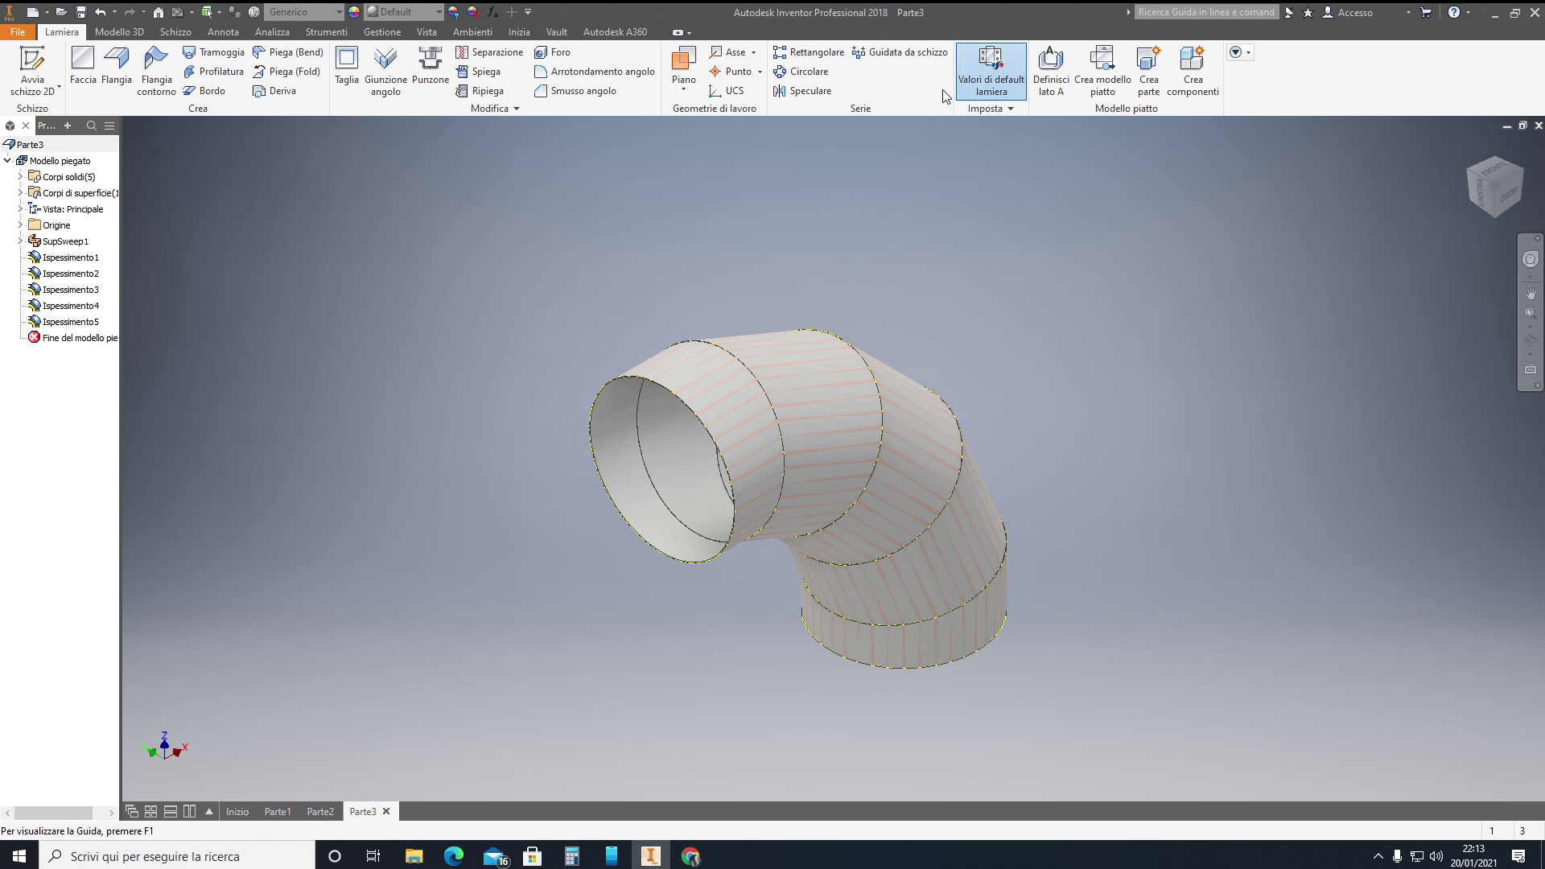
left_click(996, 95)
left_click(998, 90)
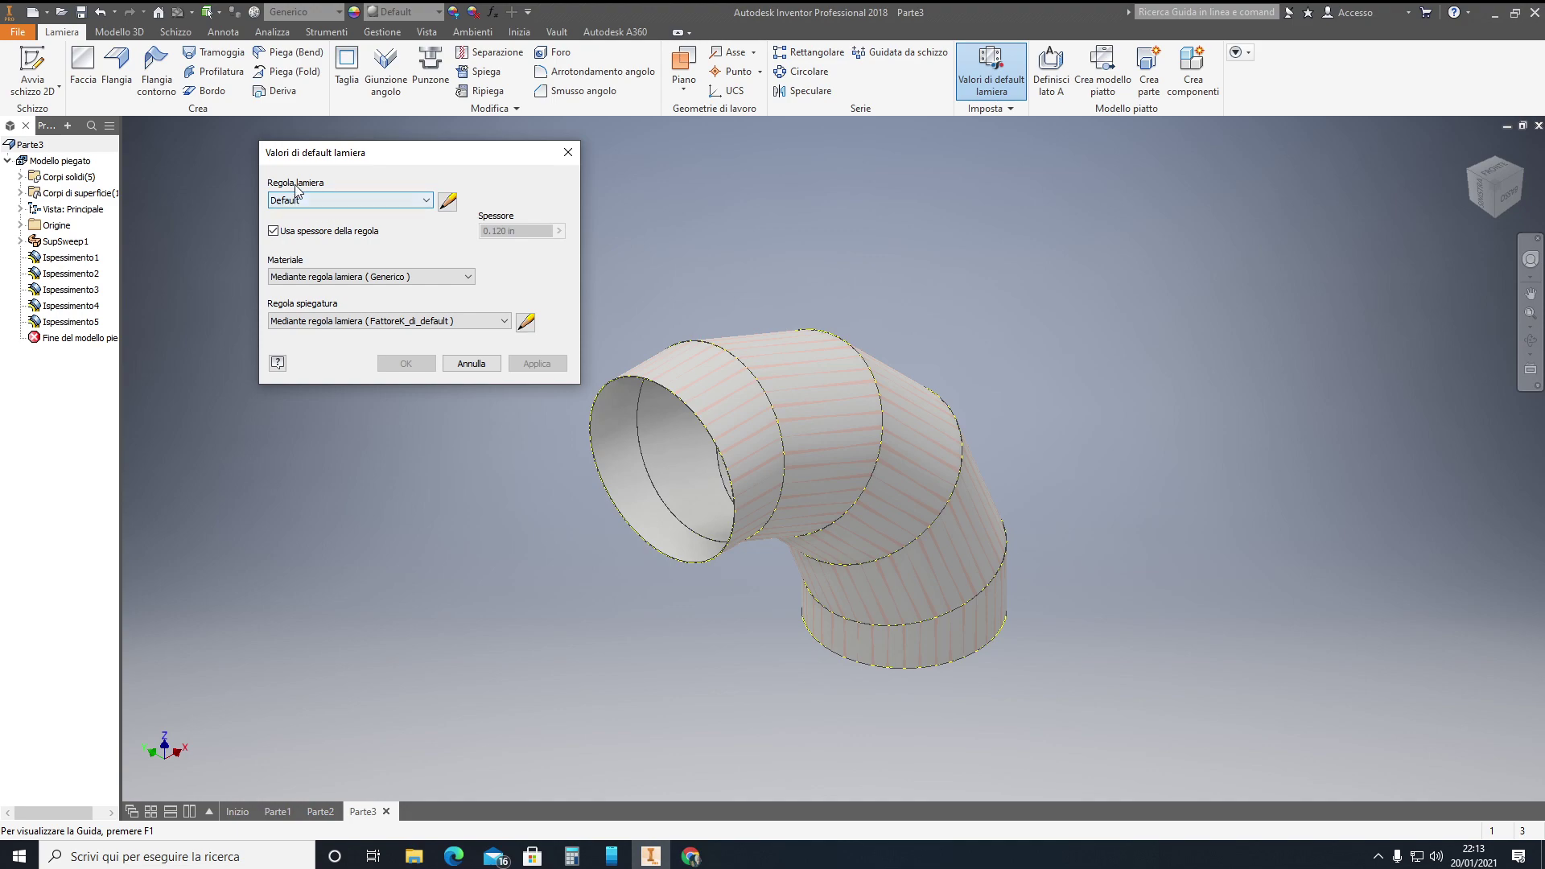
Switch the sheet metal rule to Default_mm with Spessore 2.5, save it, and apply it.
left_click(432, 204)
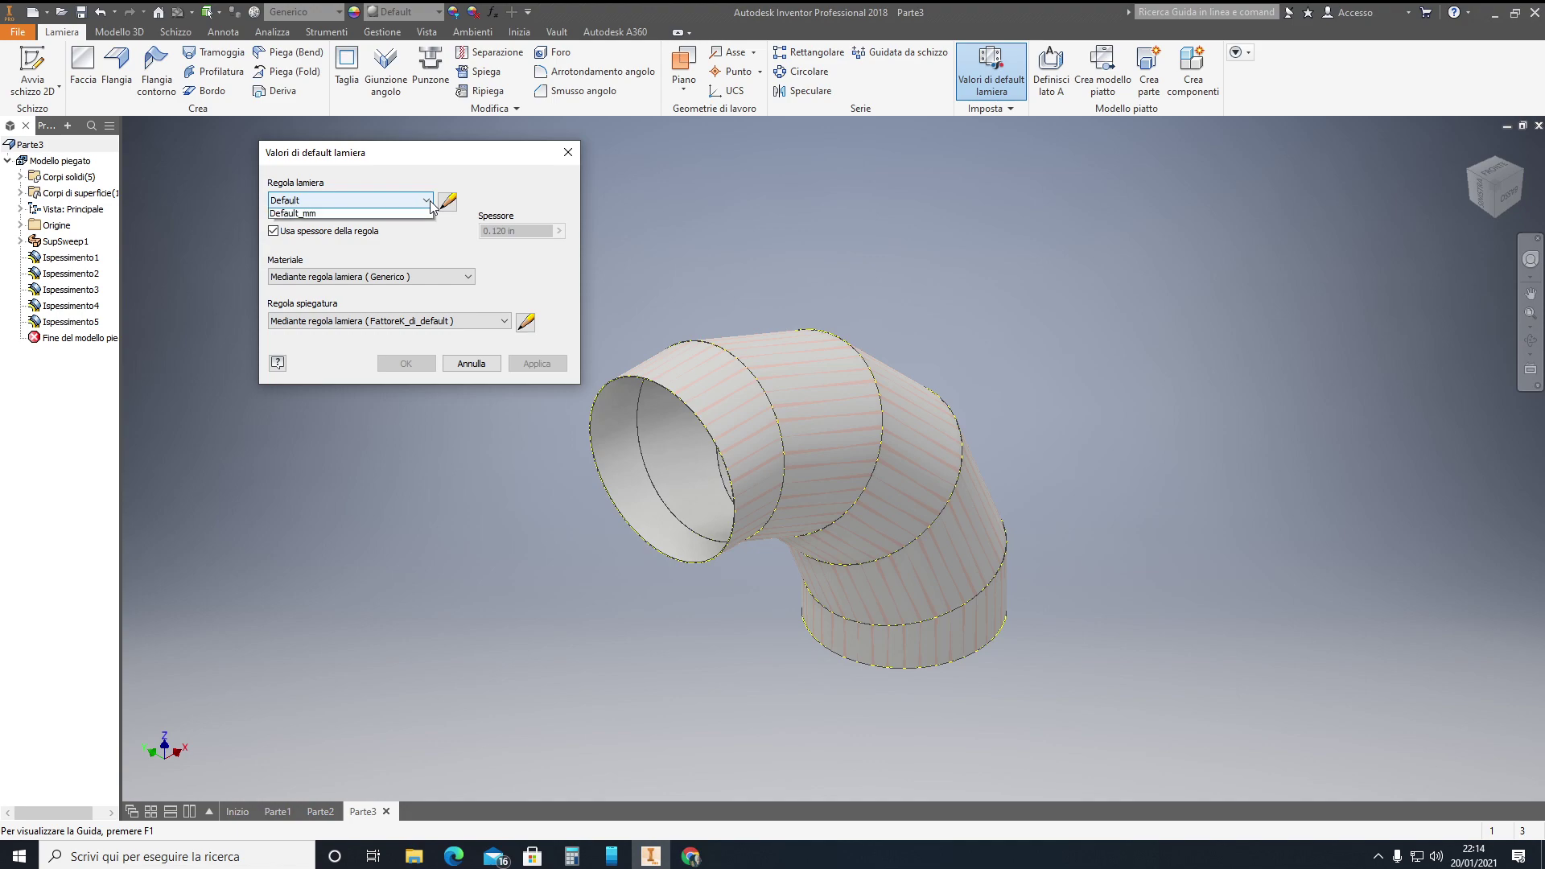
left_click(320, 226)
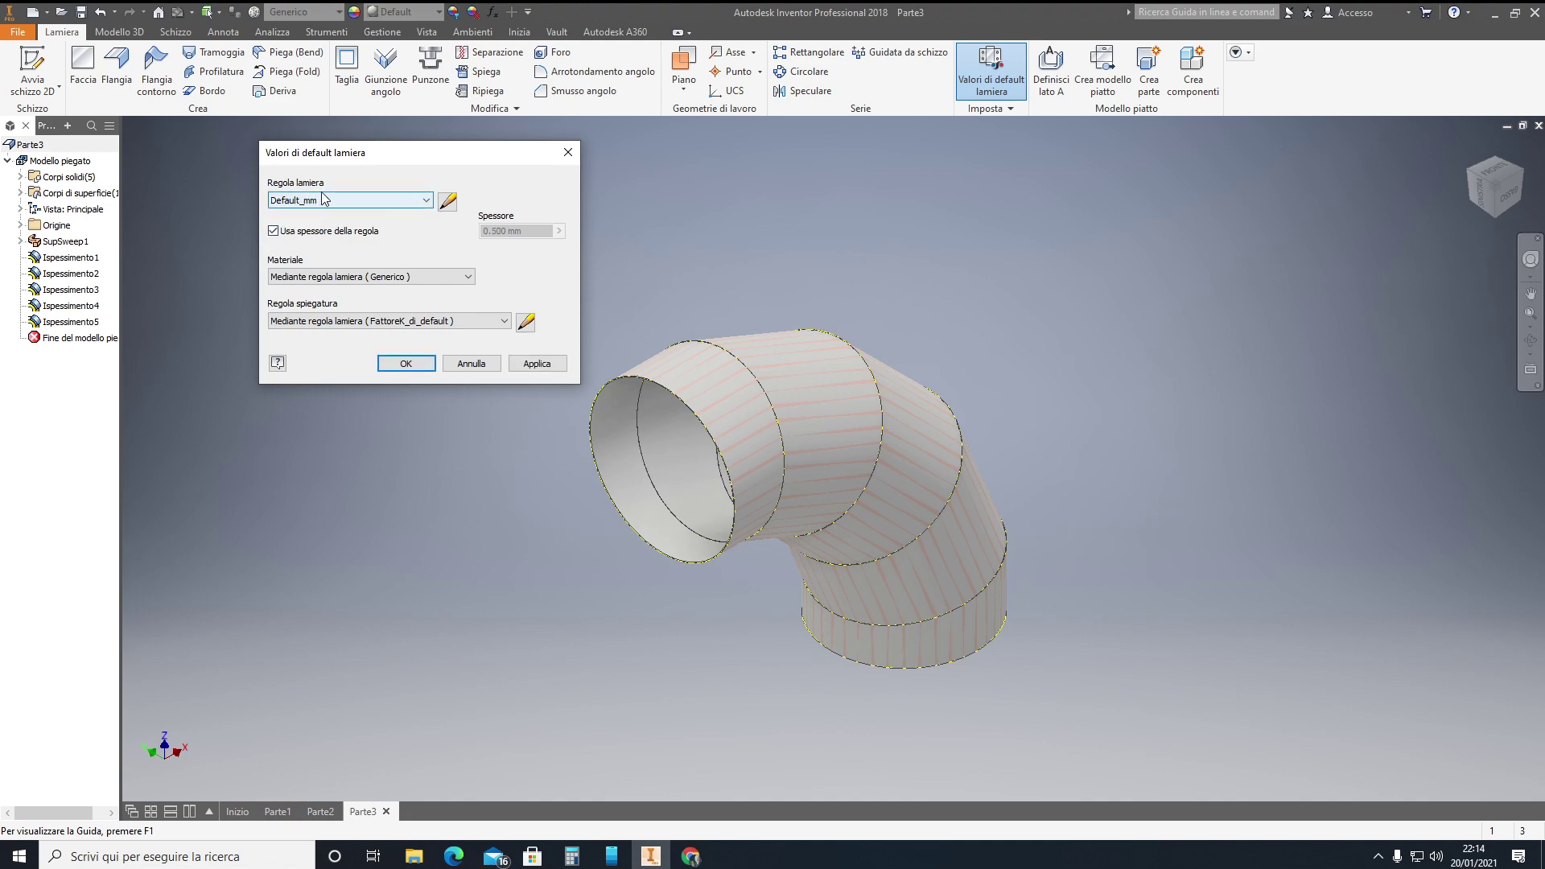
left_click(451, 199)
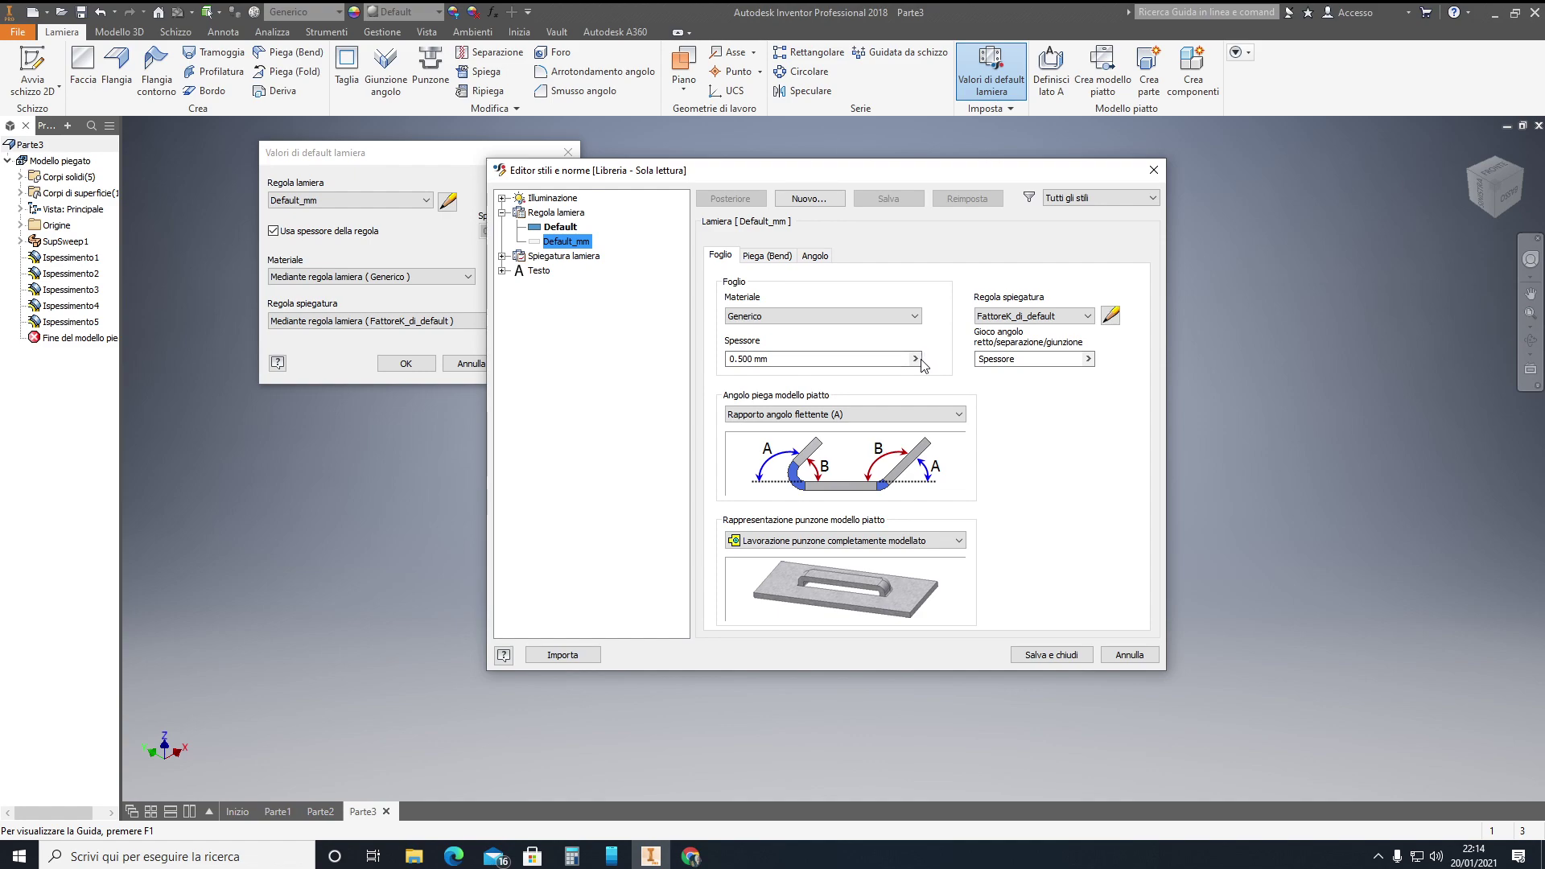
left_click(918, 359)
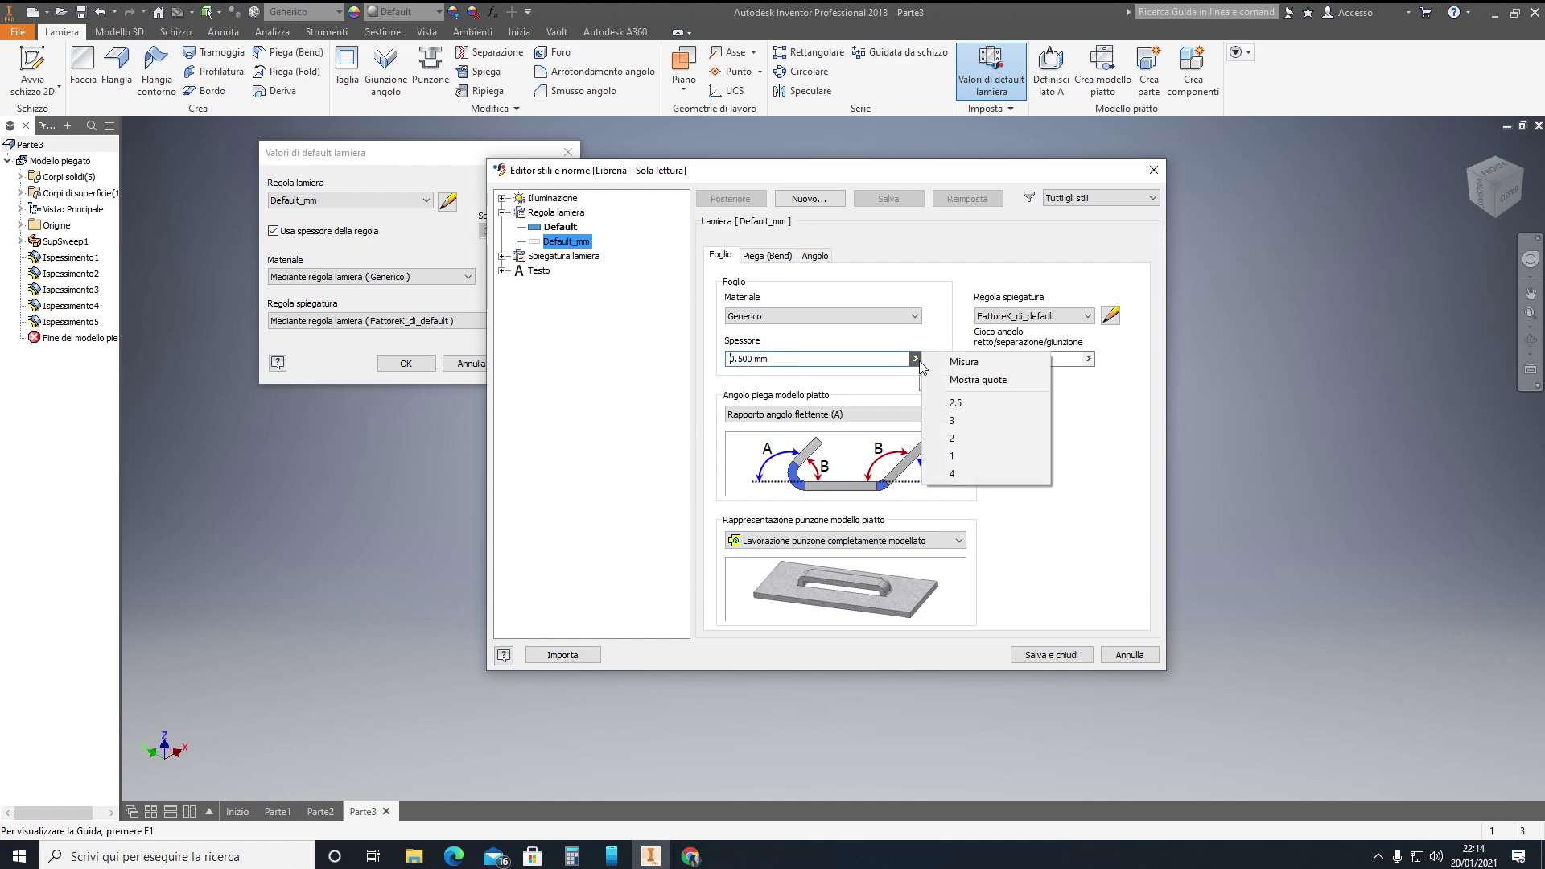
left_click(973, 403)
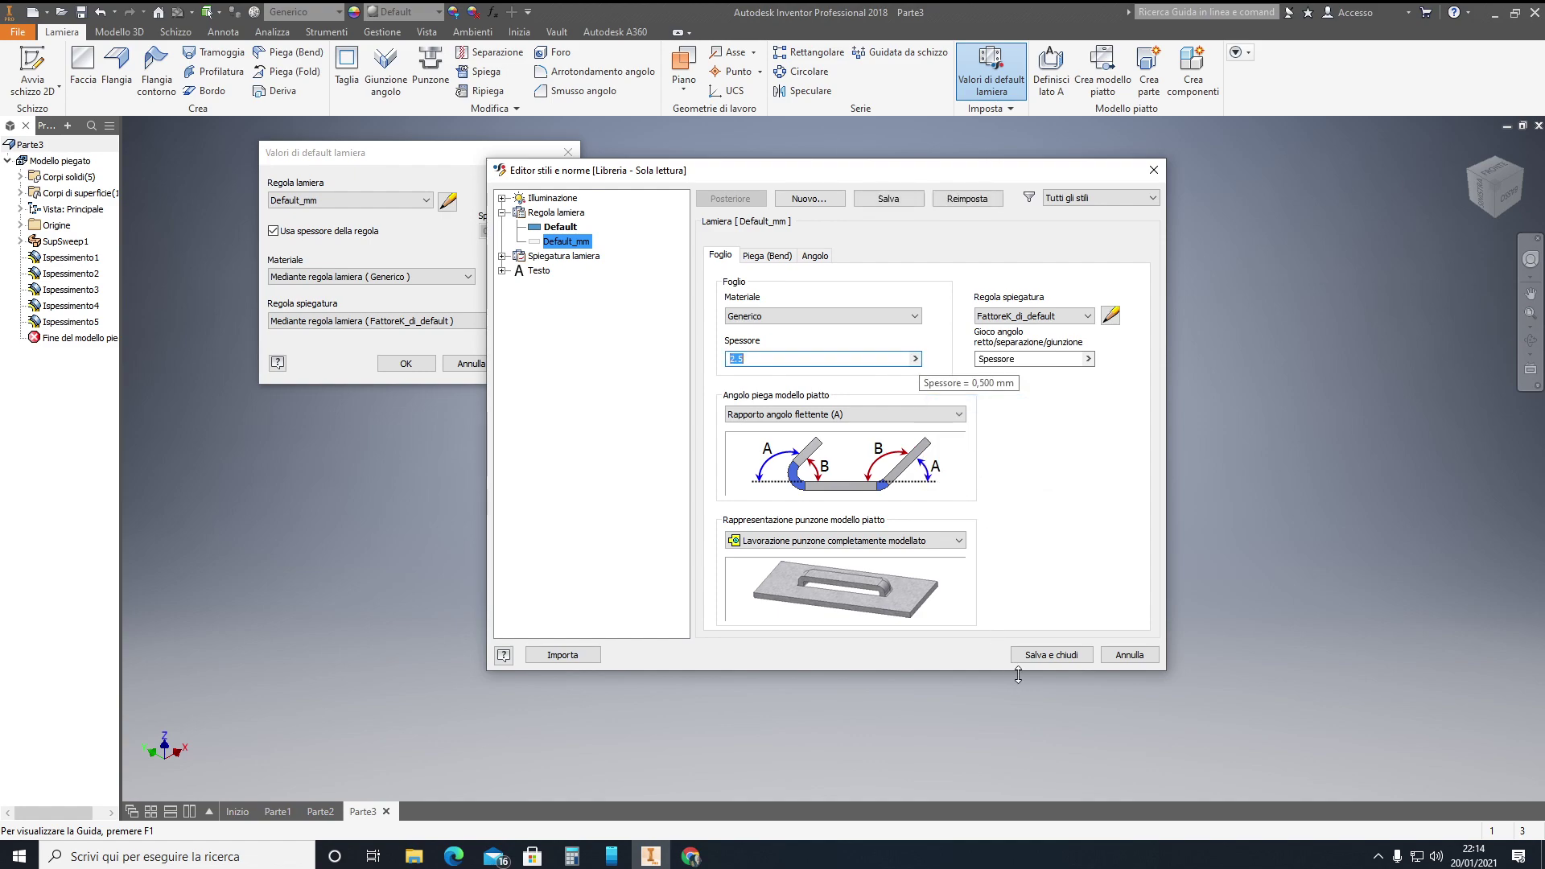
left_click(1075, 655)
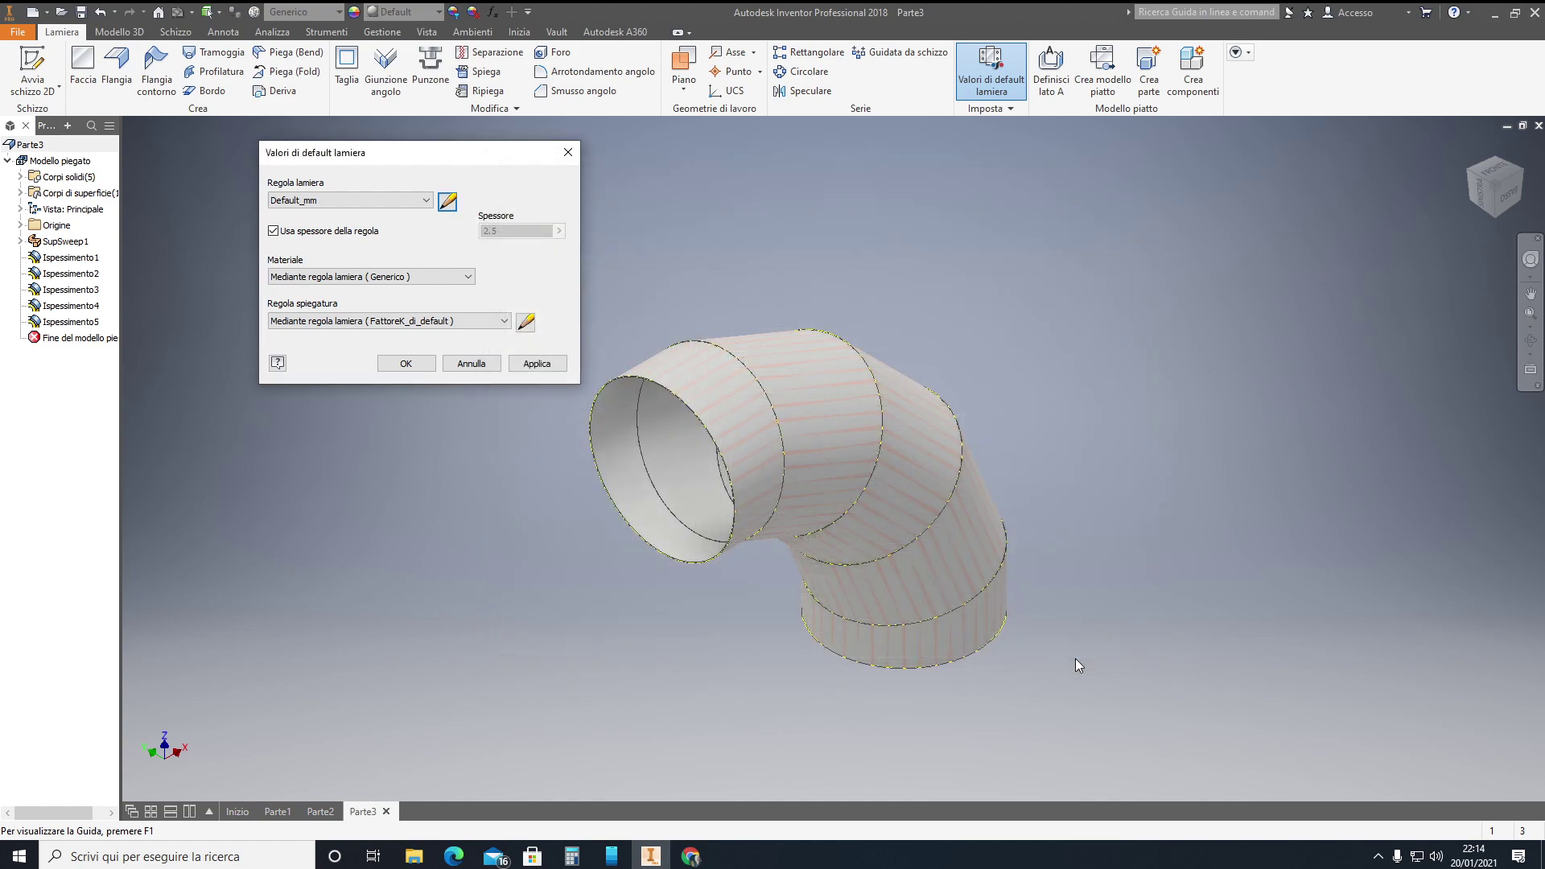
left_click(561, 366)
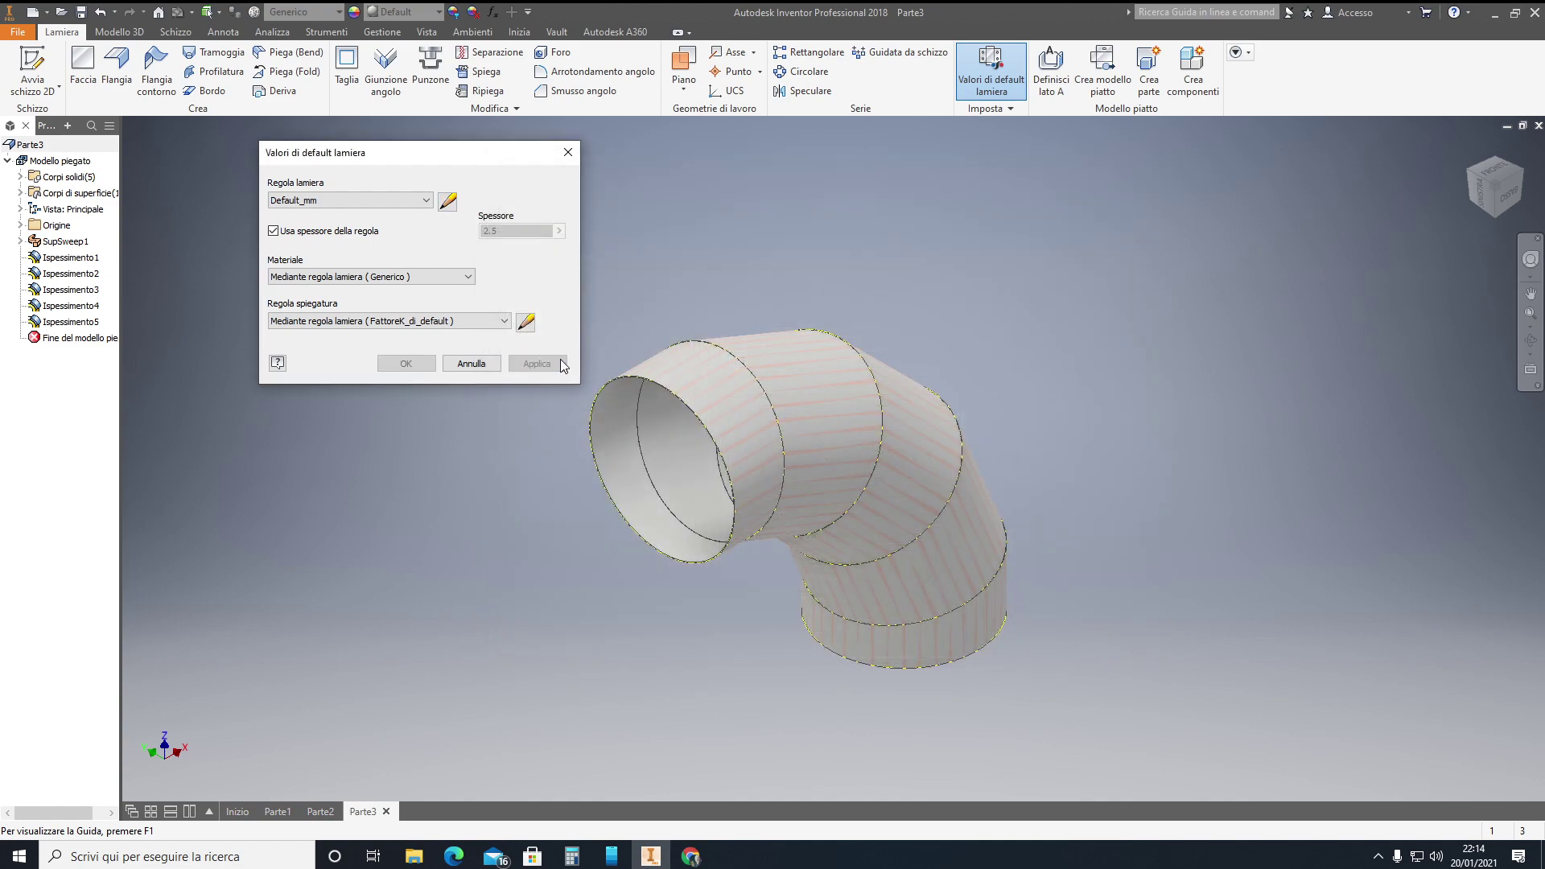
left_click(568, 156)
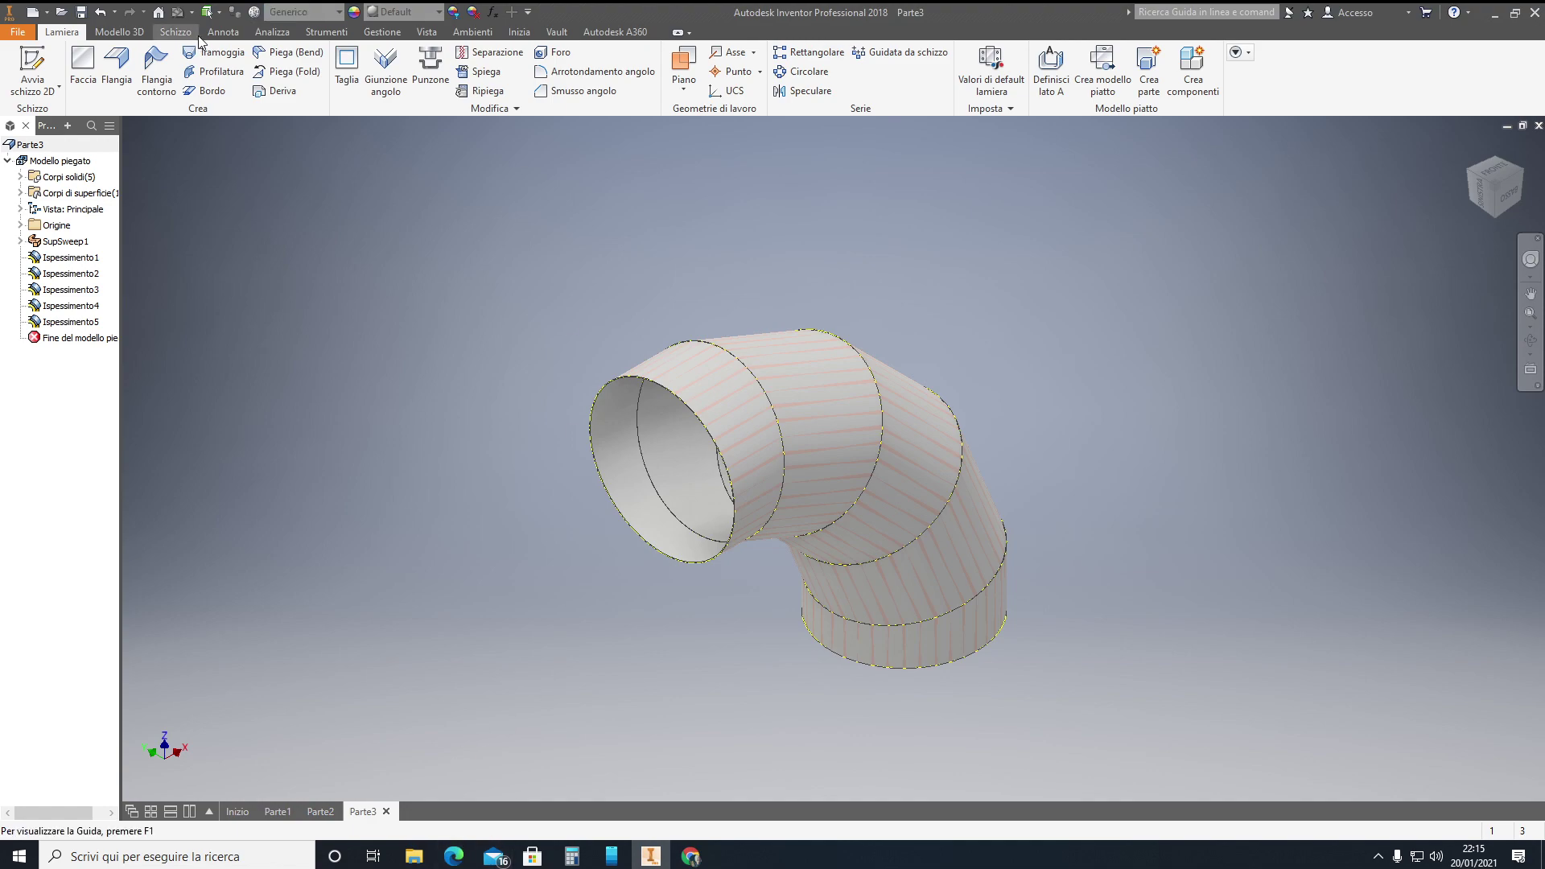
Save the part as 'curva a 90°.ipt' in the disegni inventor folder.
left_click(82, 12)
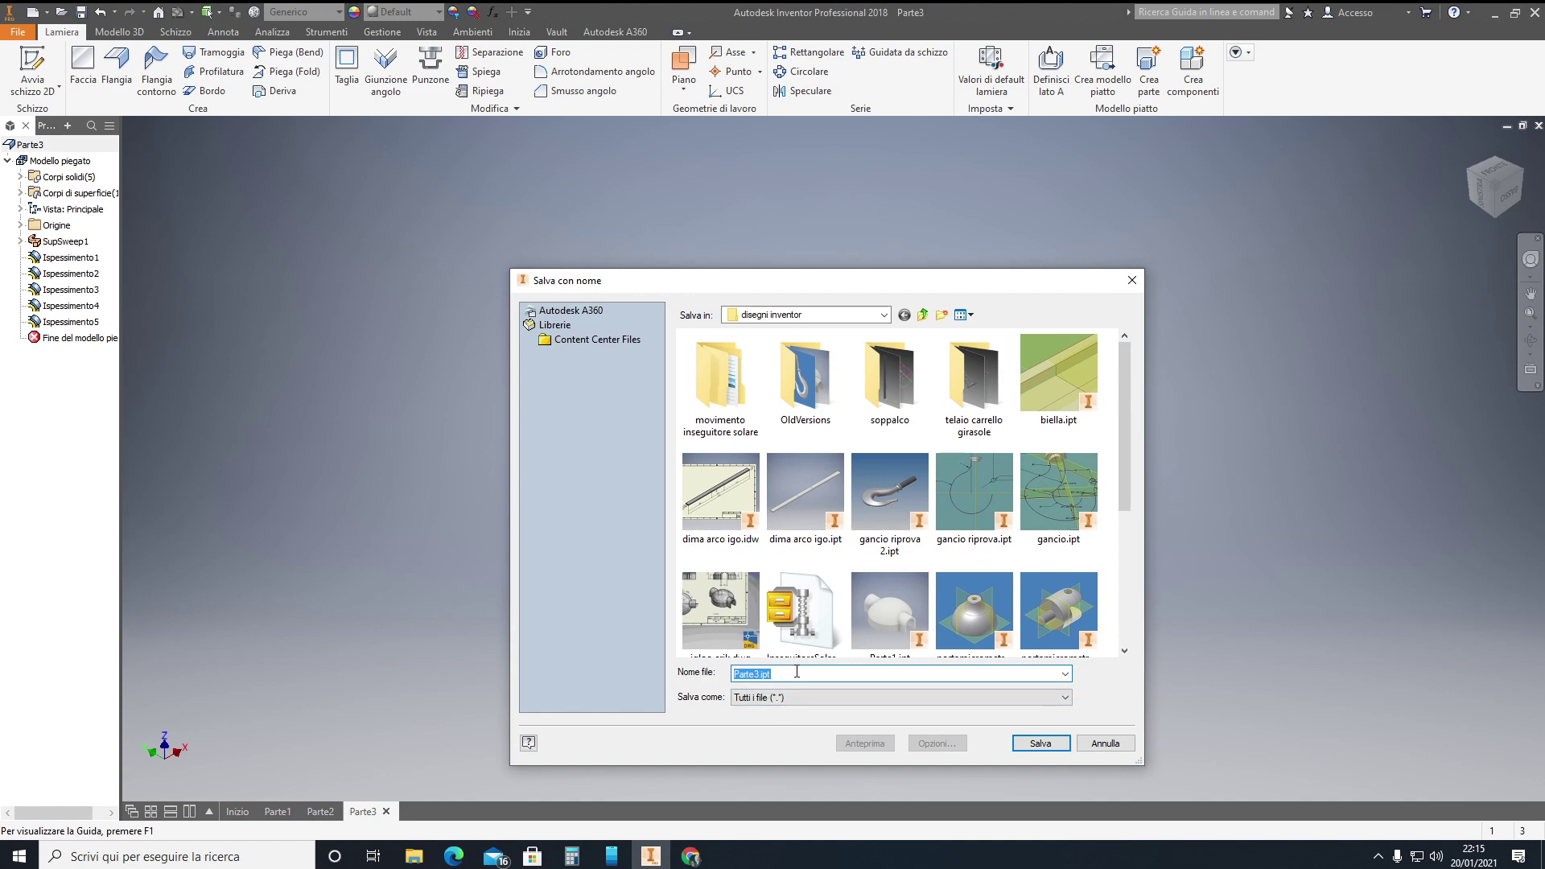
type("c")
type("r")
type("°")
left_click(1057, 749)
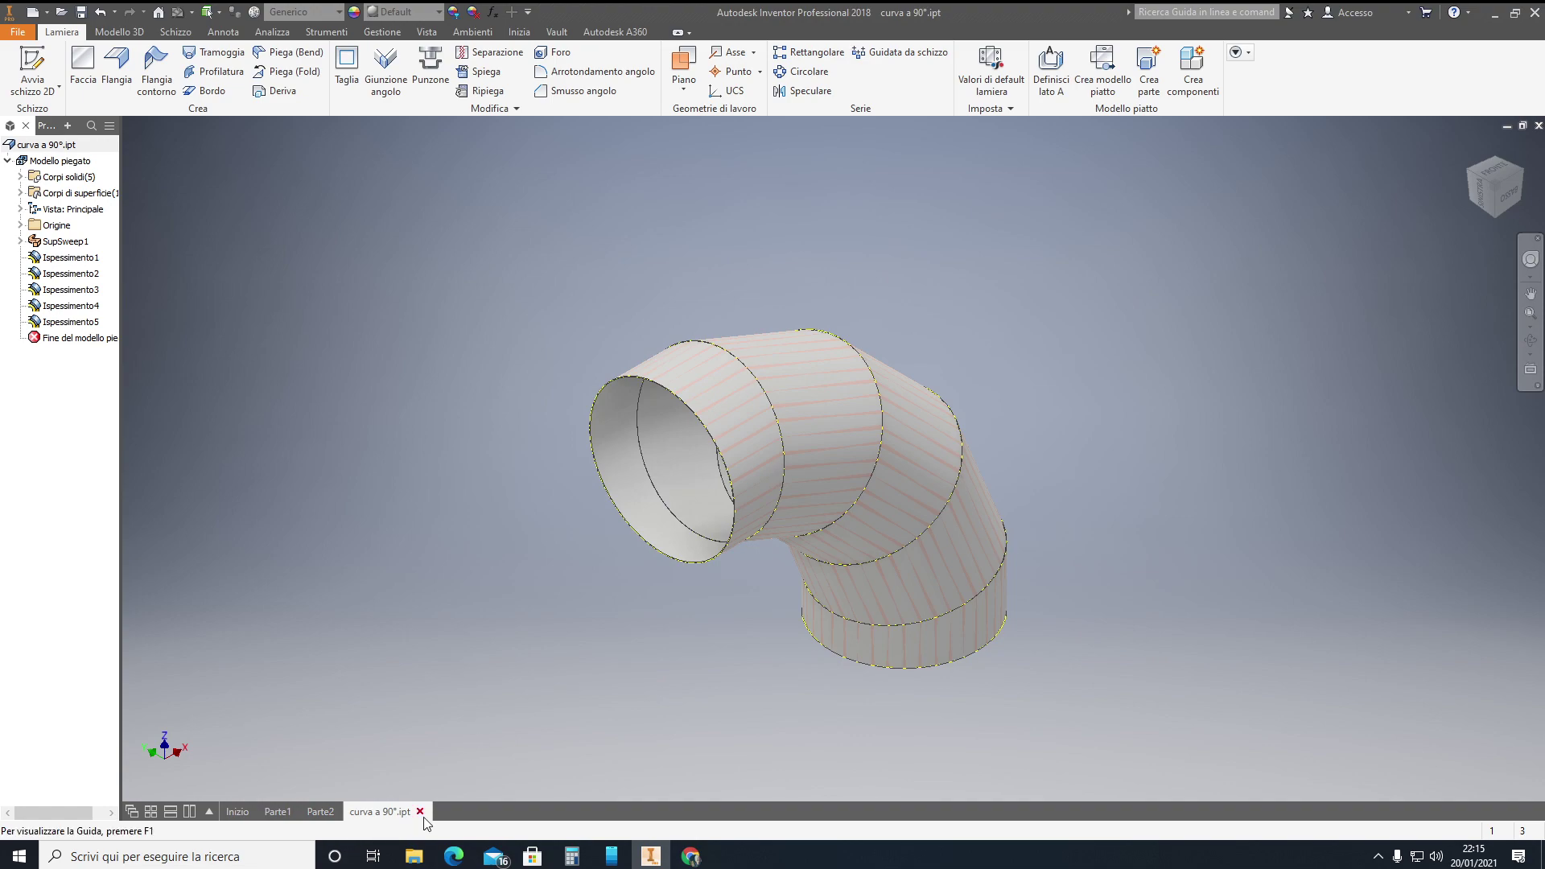
Select the elbow's pipe segment bodies for Make Components.
left_click(1202, 74)
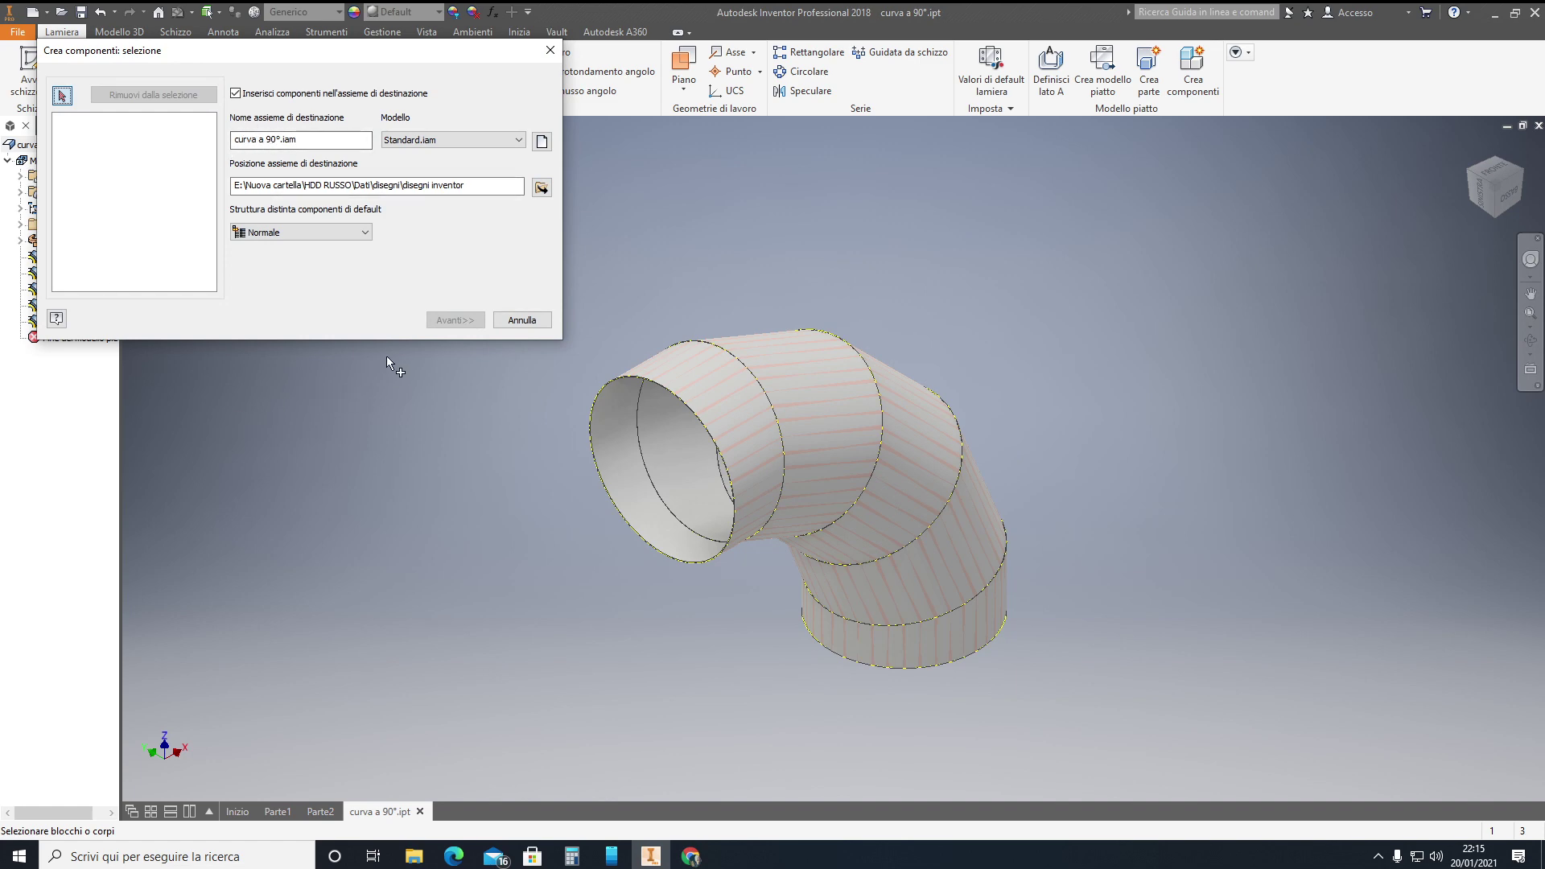
left_click(700, 382)
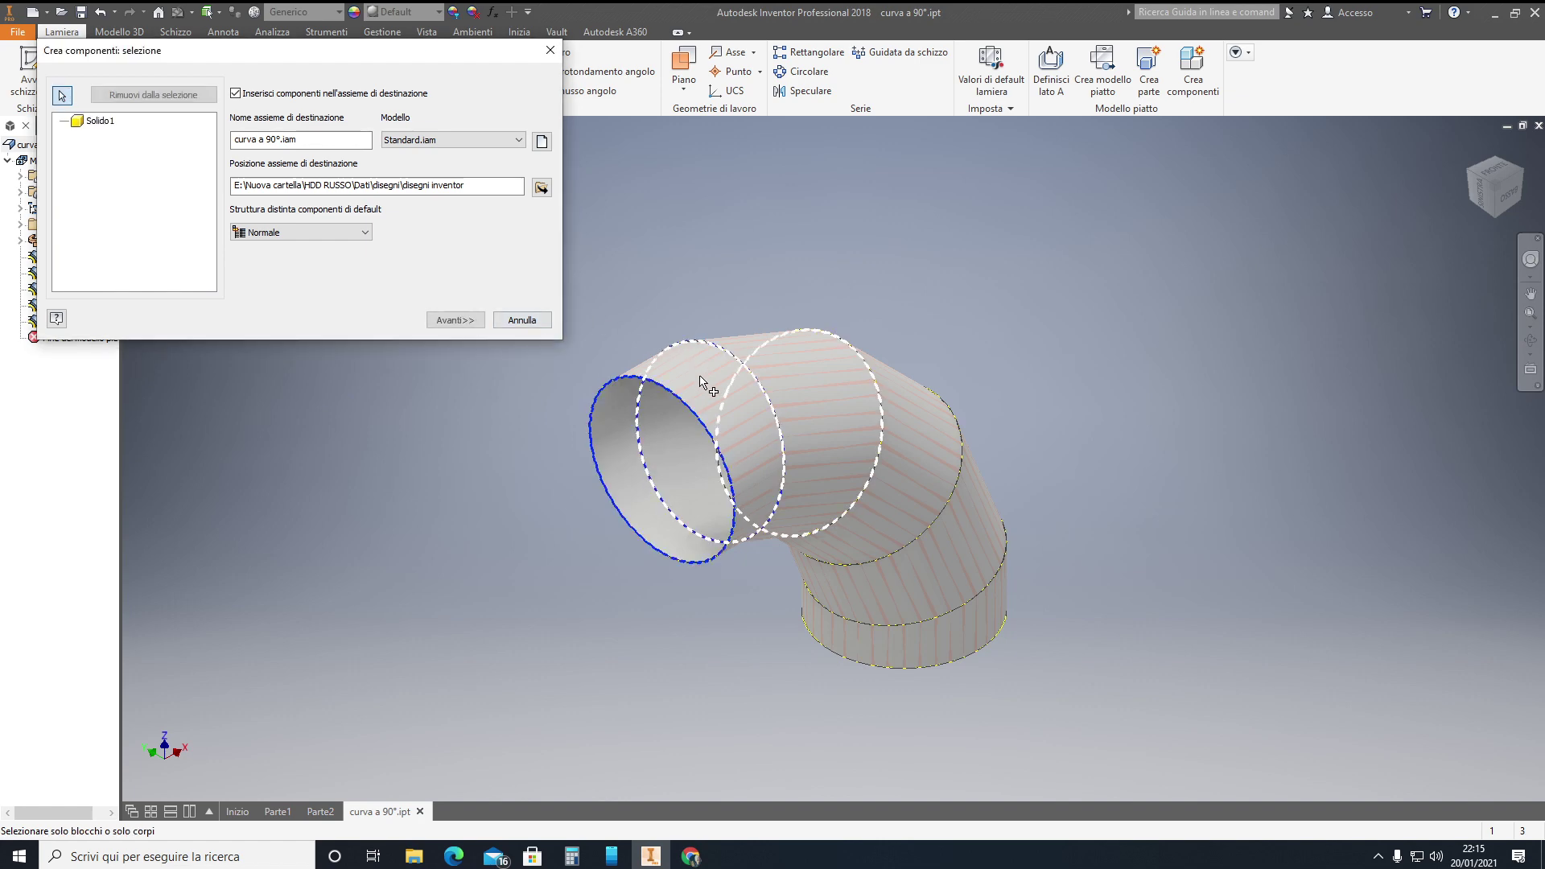
left_click(829, 389)
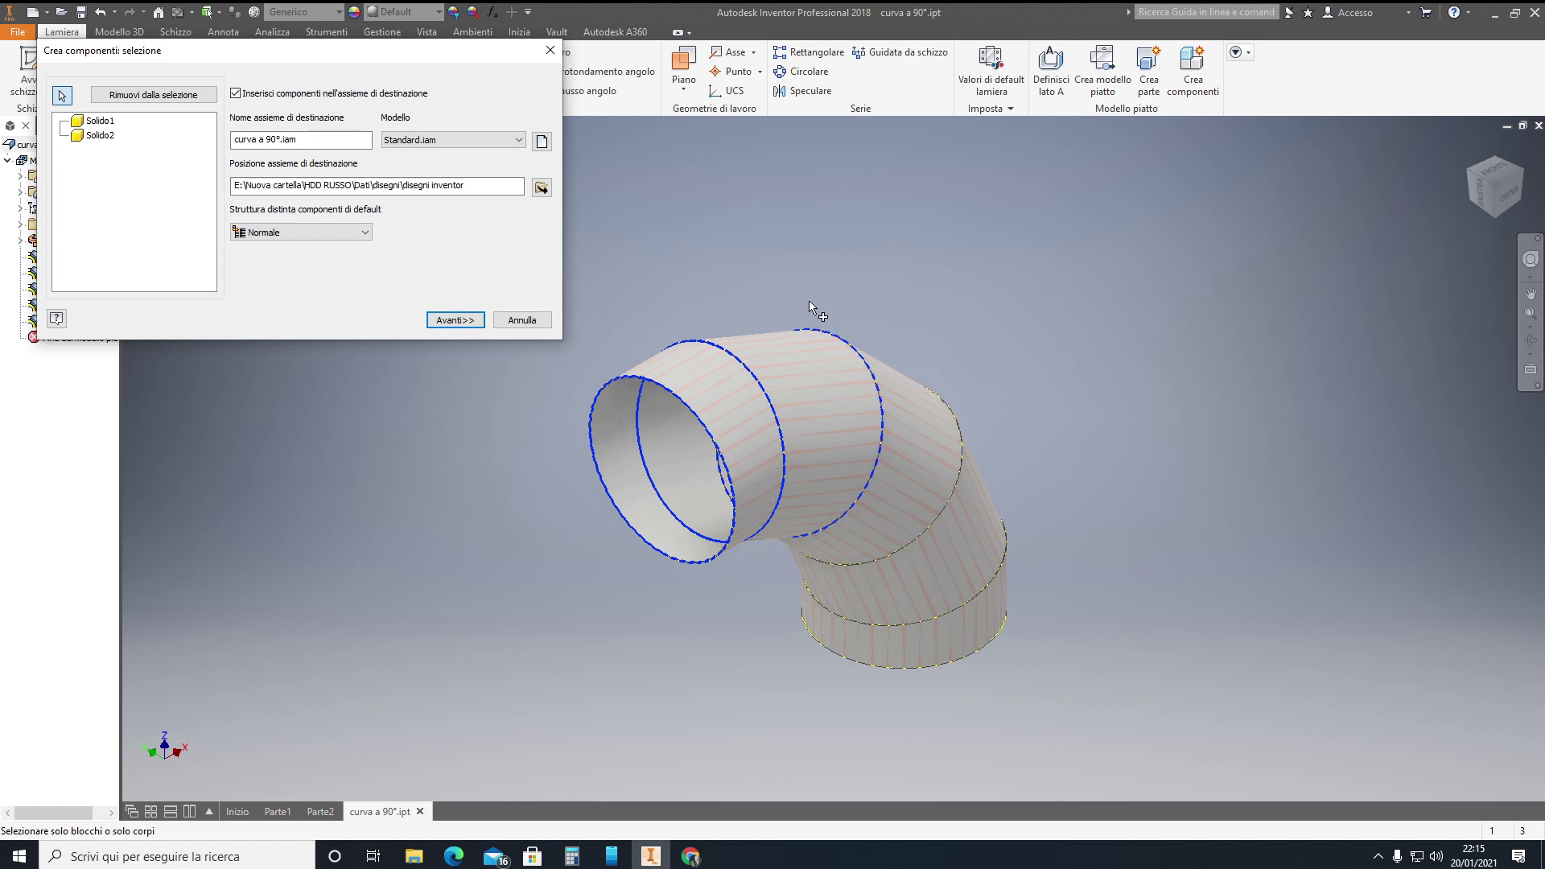
left_click(916, 407)
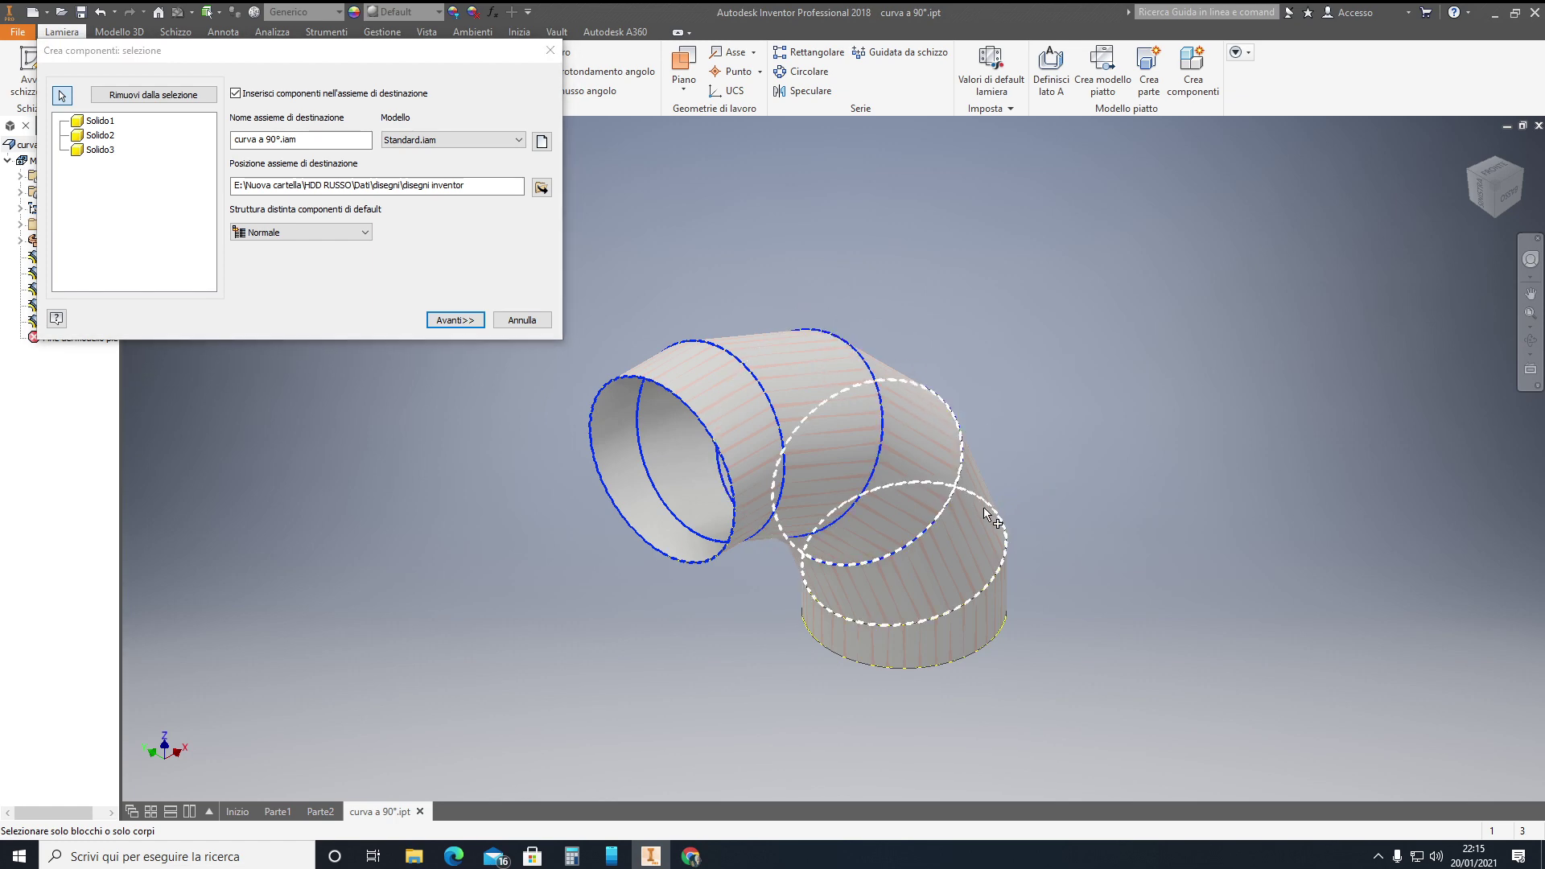
left_click(1002, 610)
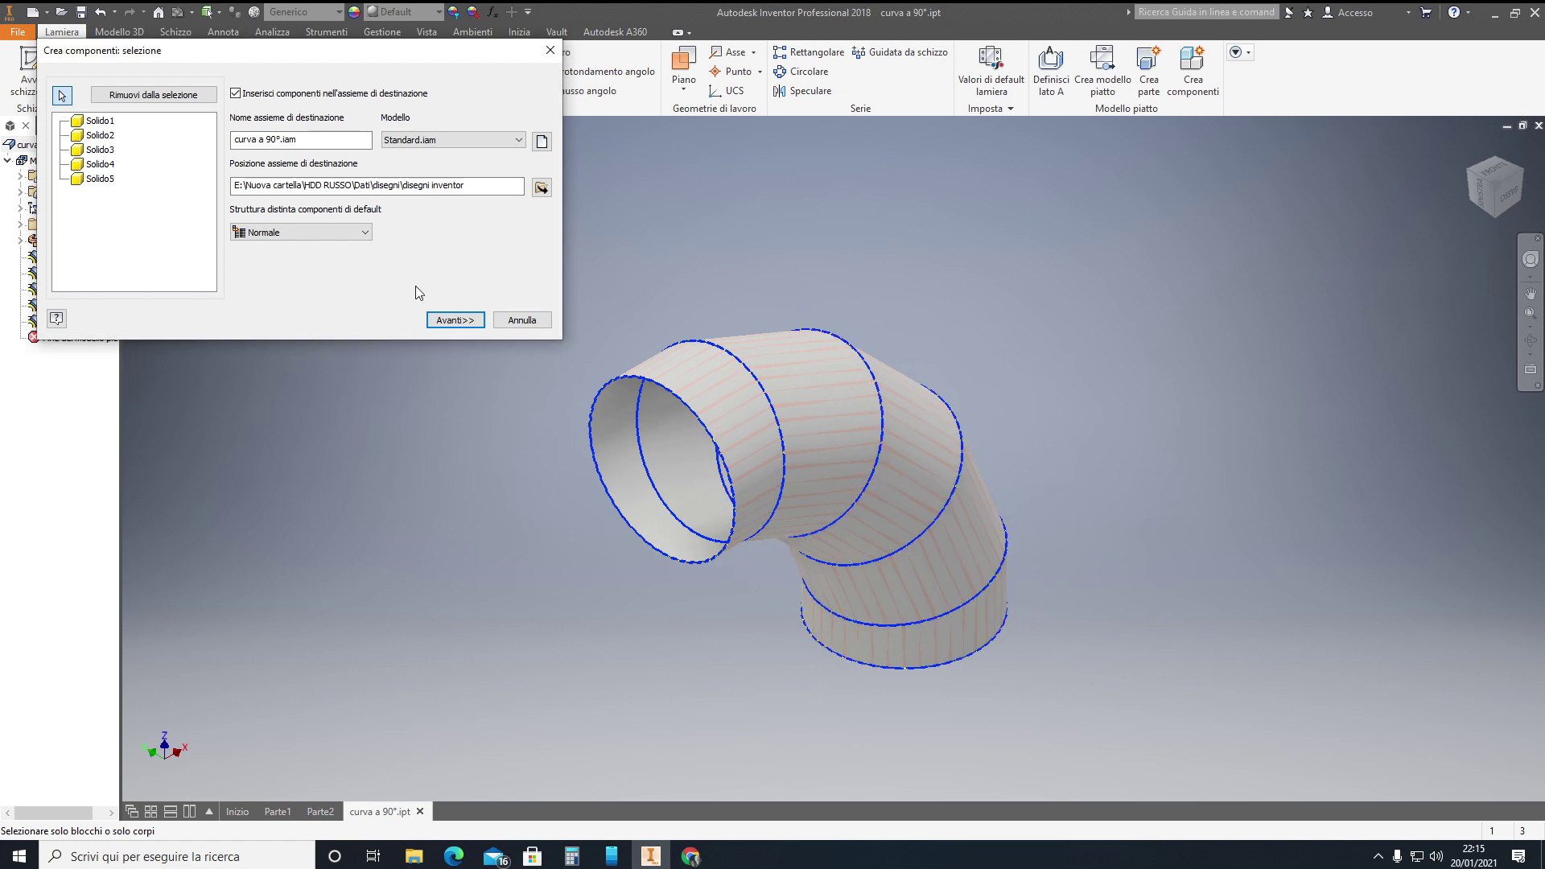
left_click(466, 320)
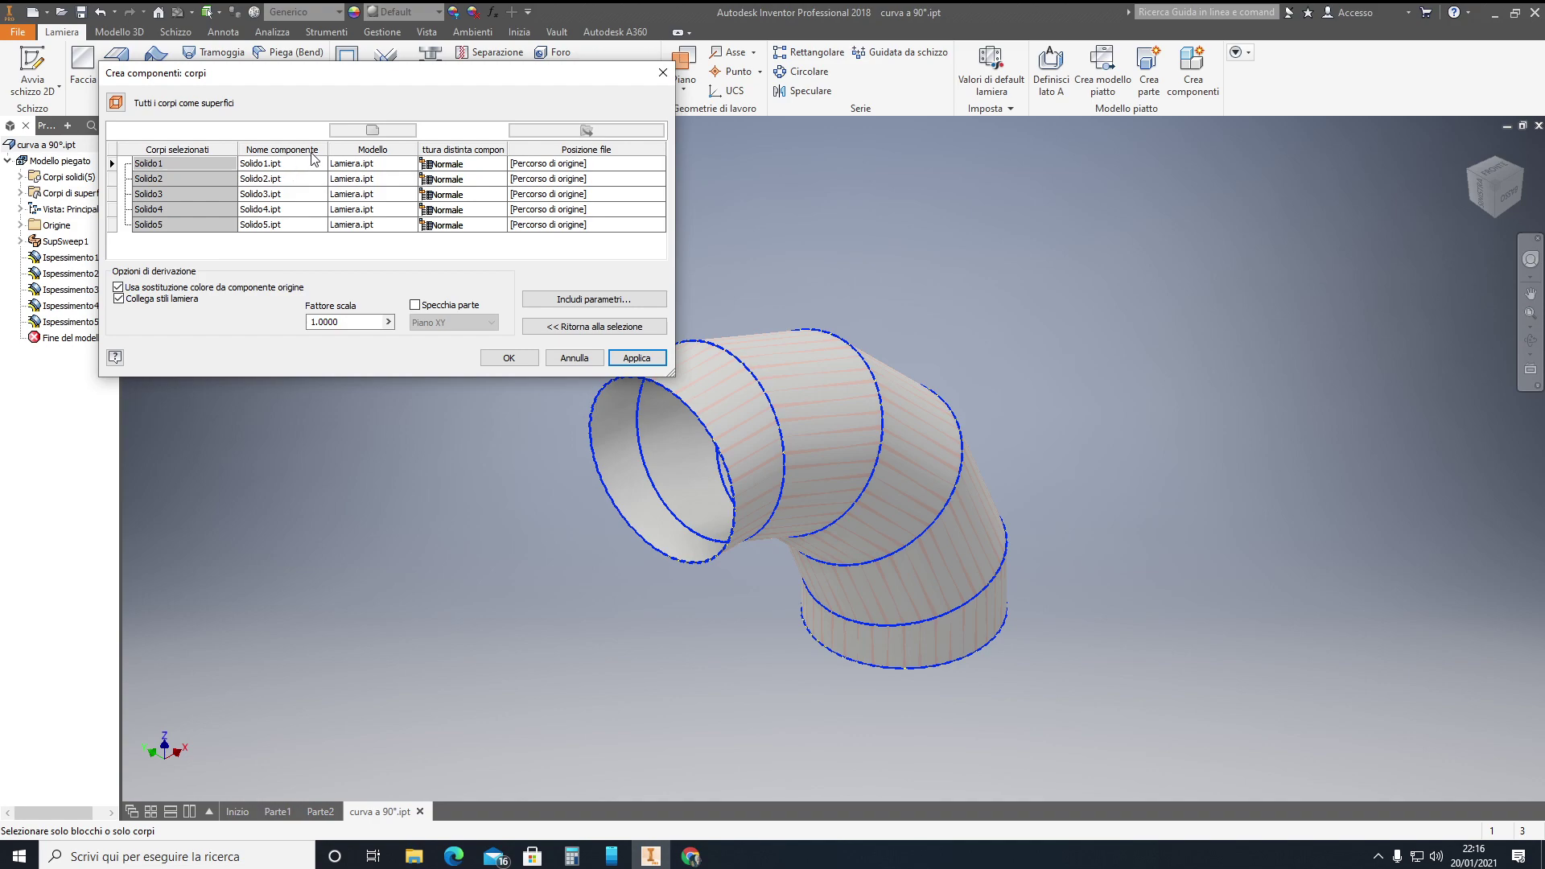
Create components Solido1–Solido5 in the new assembly curva a 90°.iam, dismissing style warnings.
left_click(290, 167)
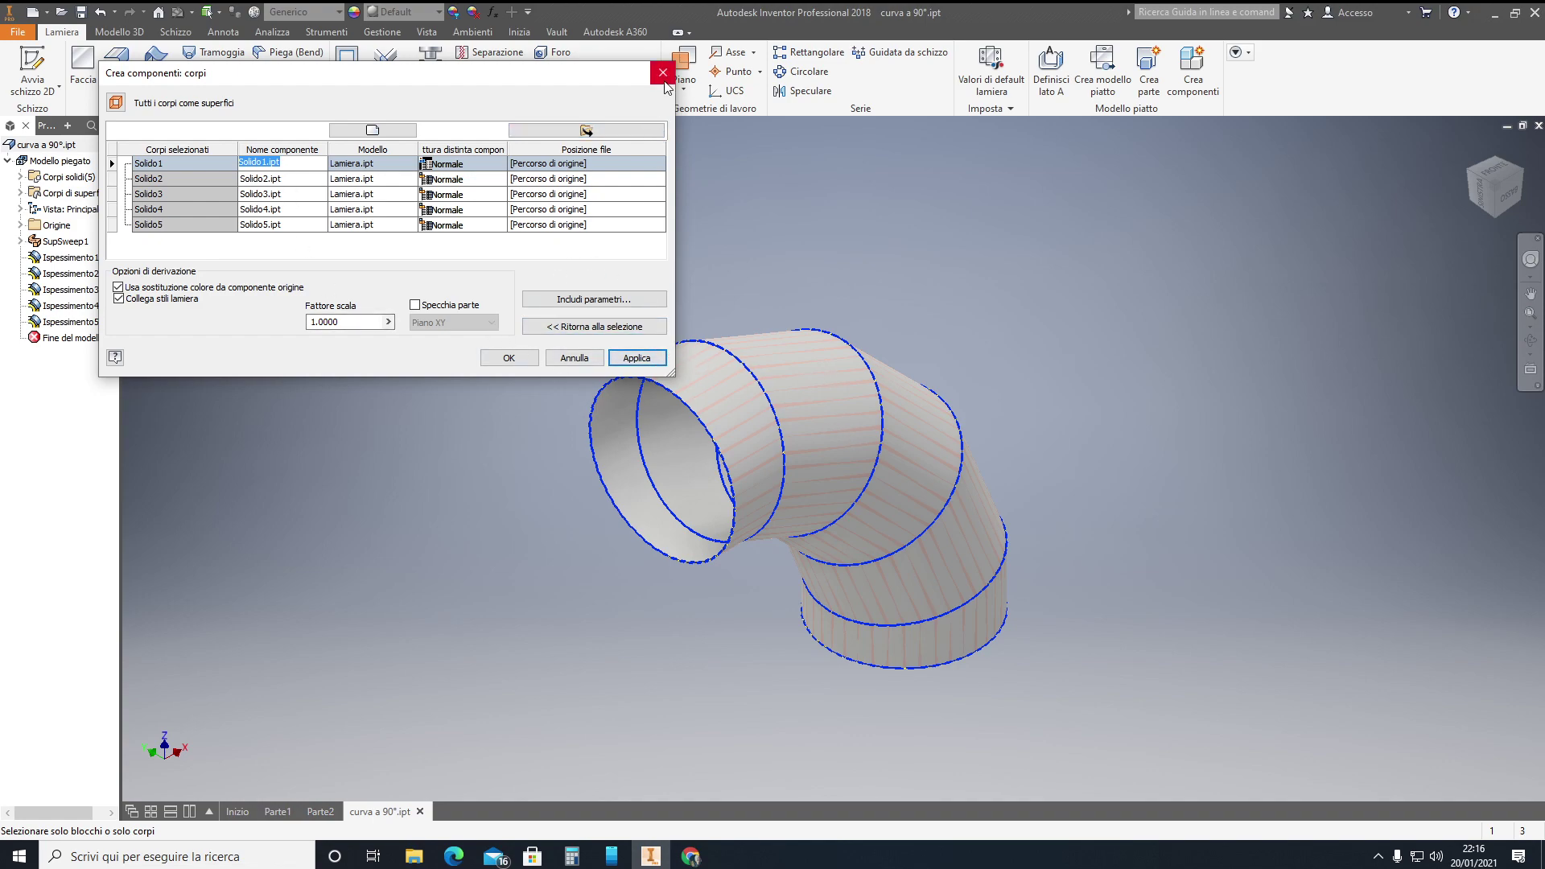
left_click(636, 359)
left_click(636, 358)
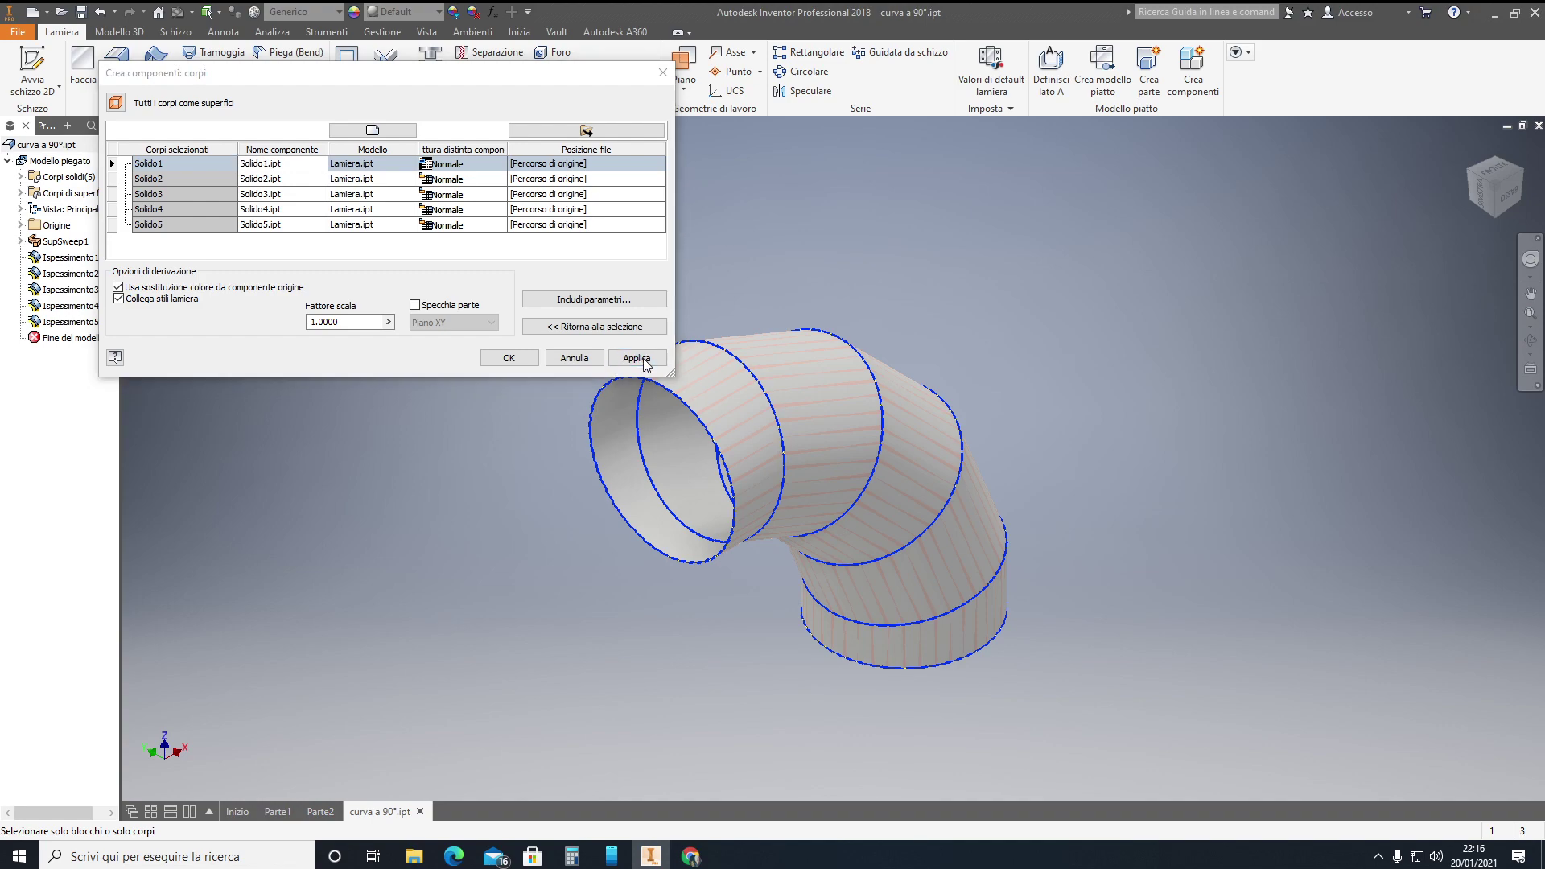
left_click(351, 287)
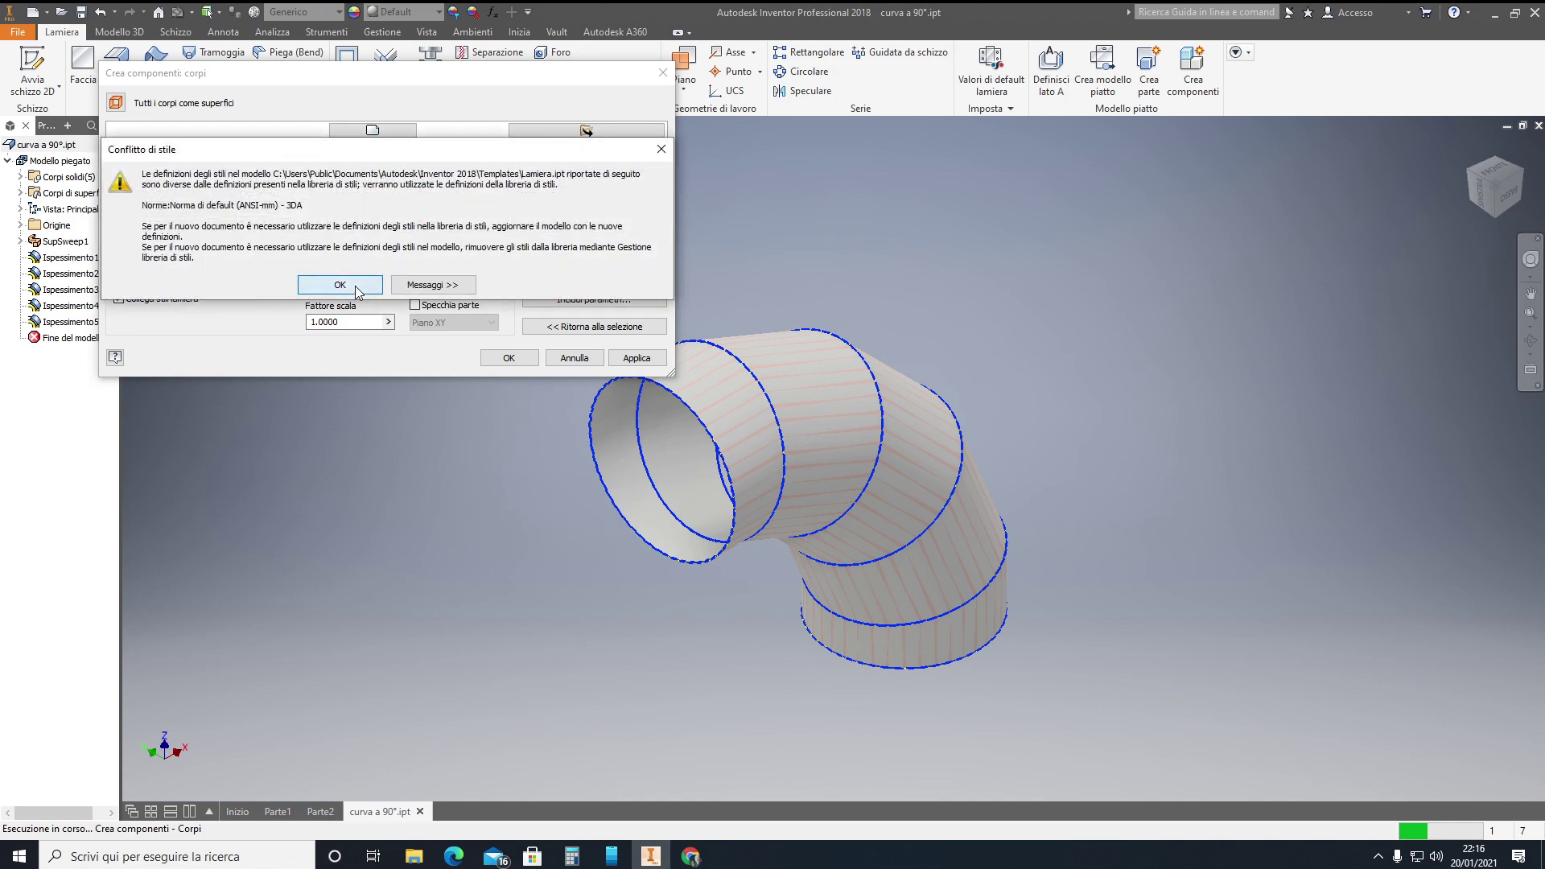
left_click(355, 287)
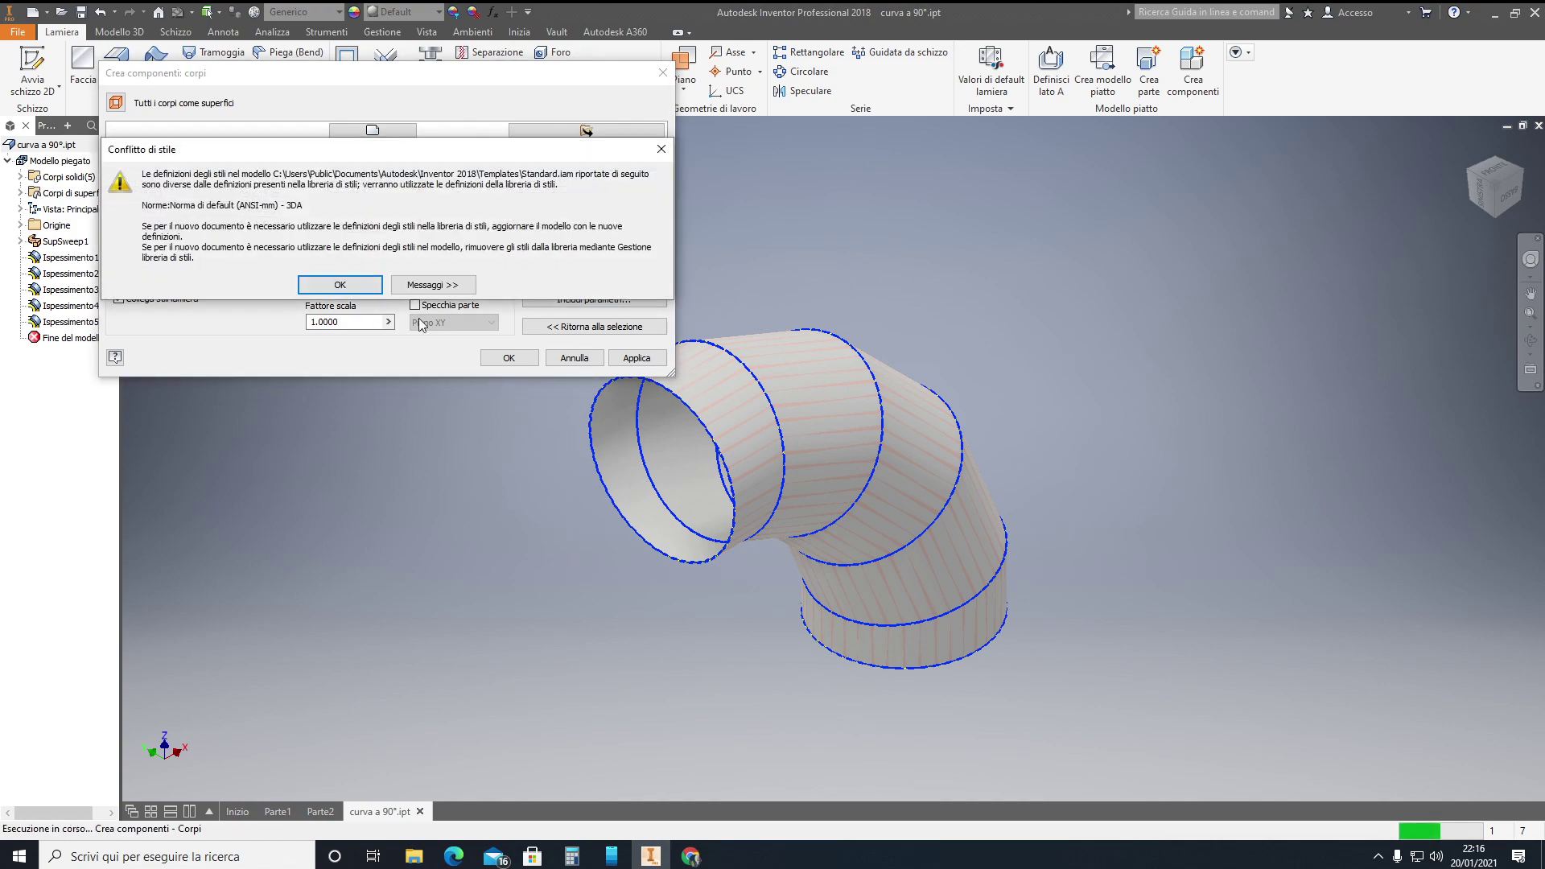
left_click(352, 285)
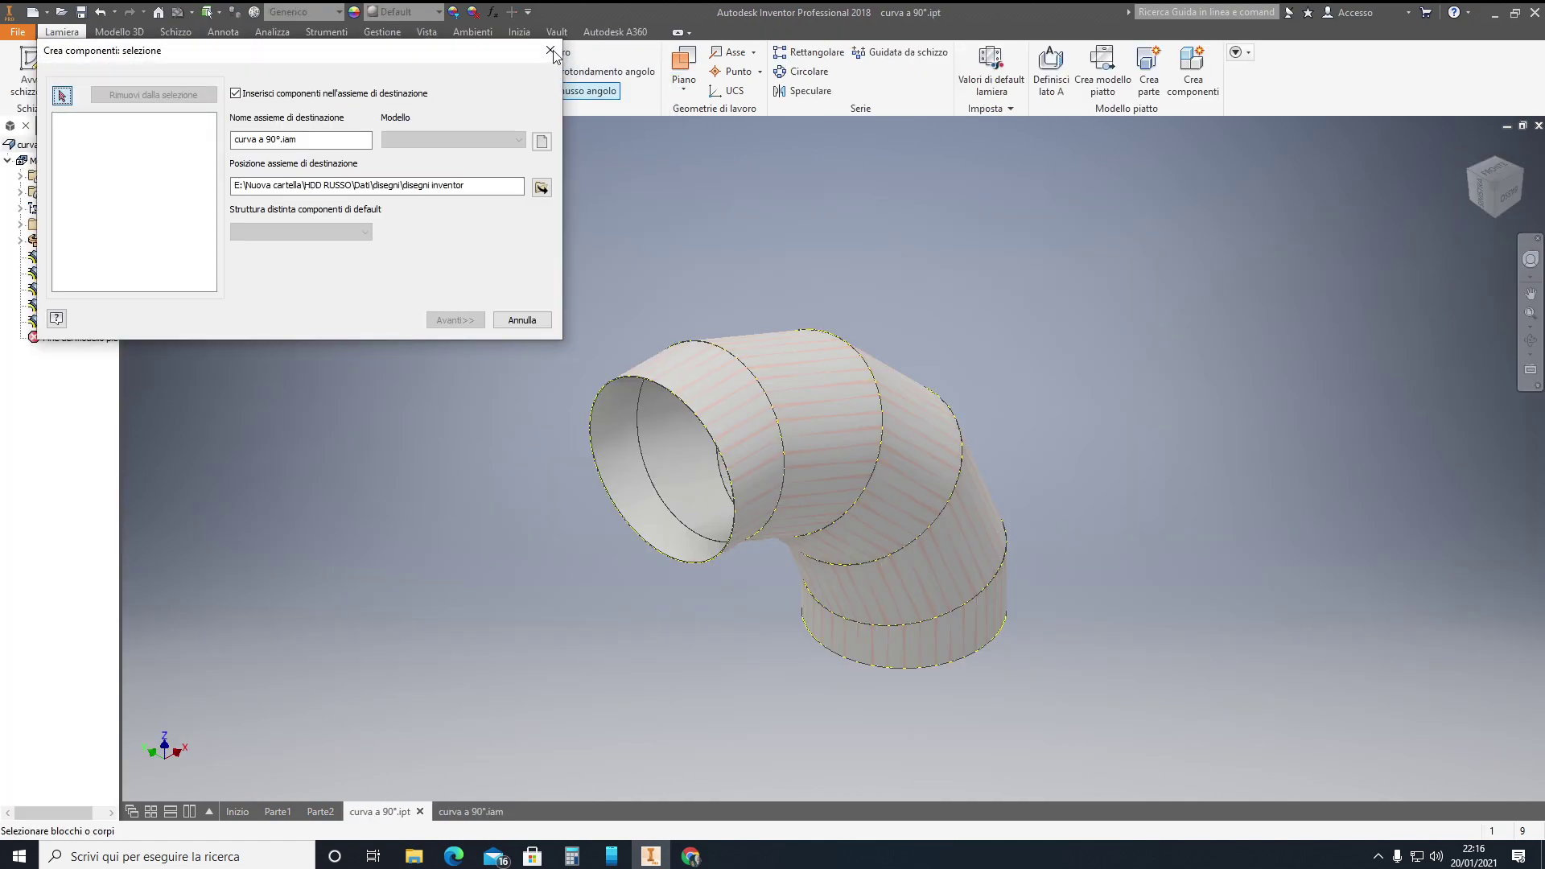
Show the curva a 90°.iam assembly in its isometric home view.
left_click(549, 319)
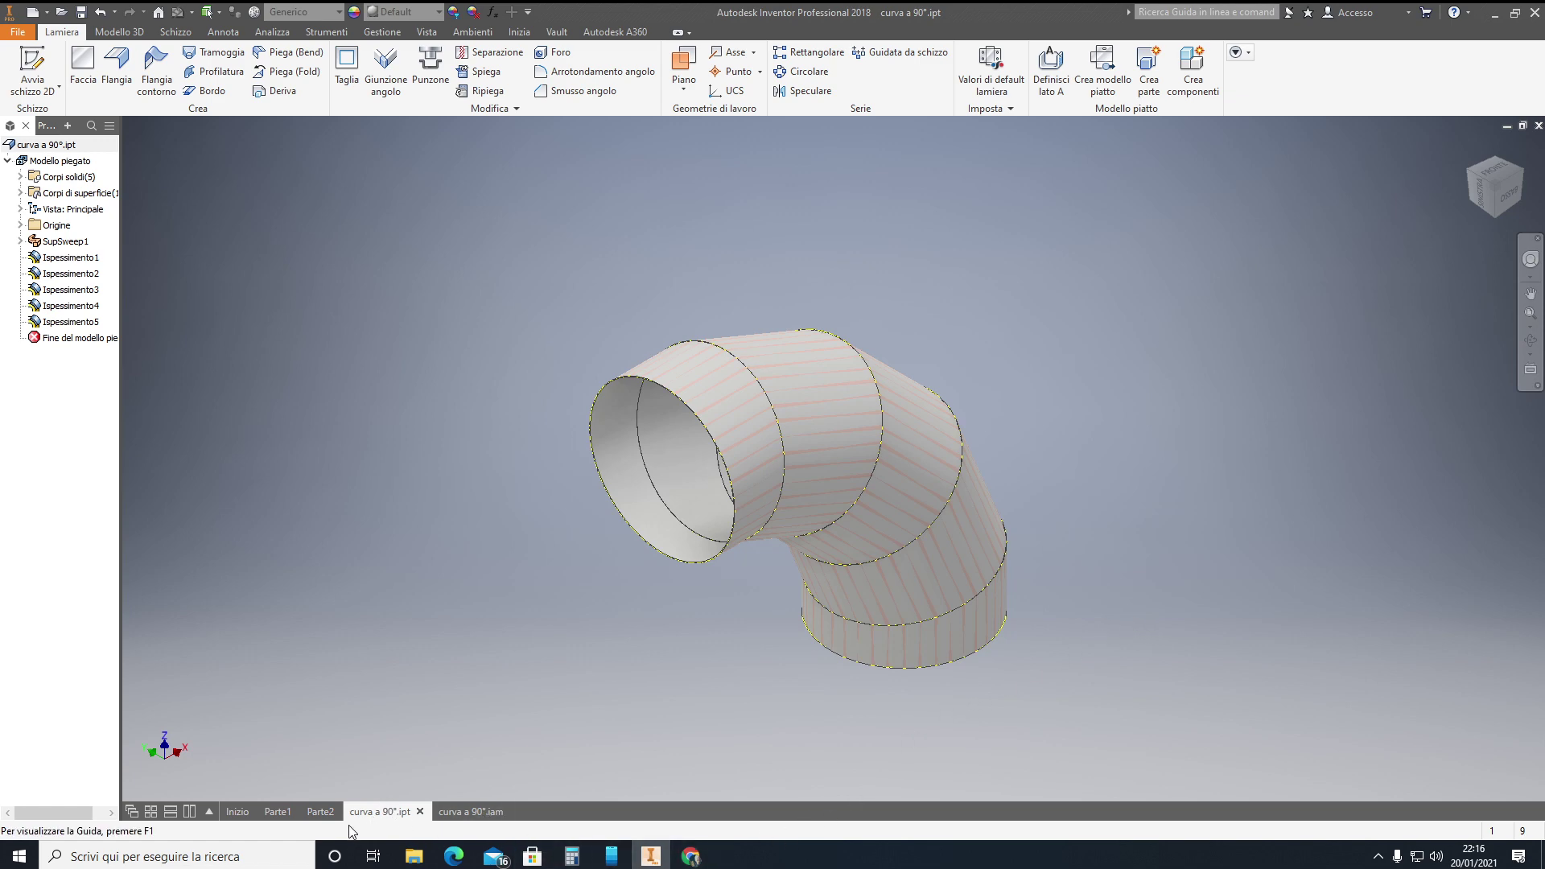
mouse_move(379, 812)
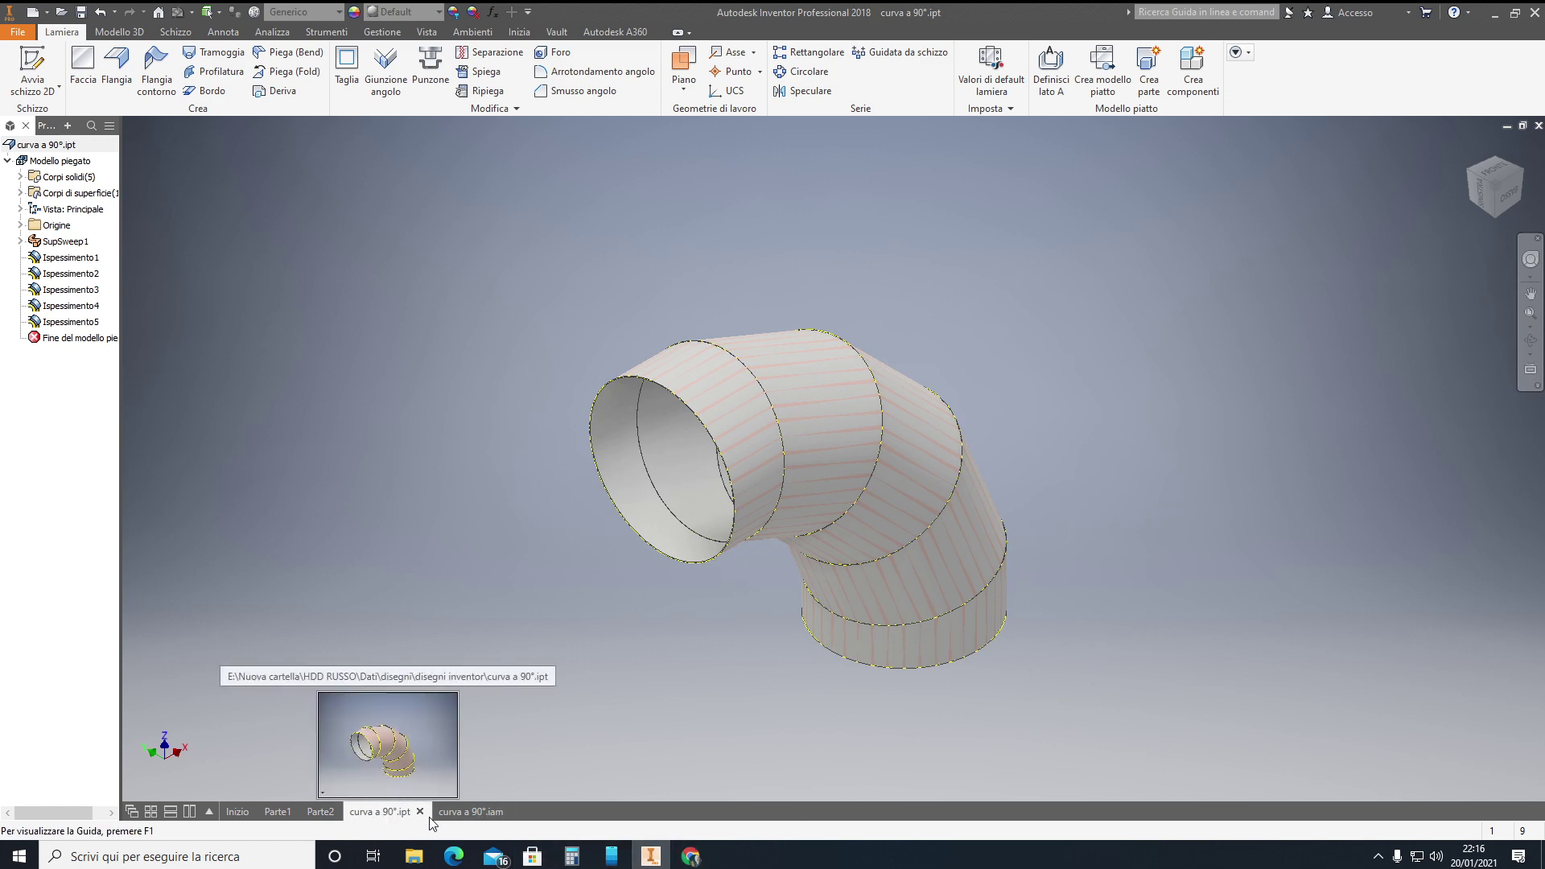
left_click(467, 811)
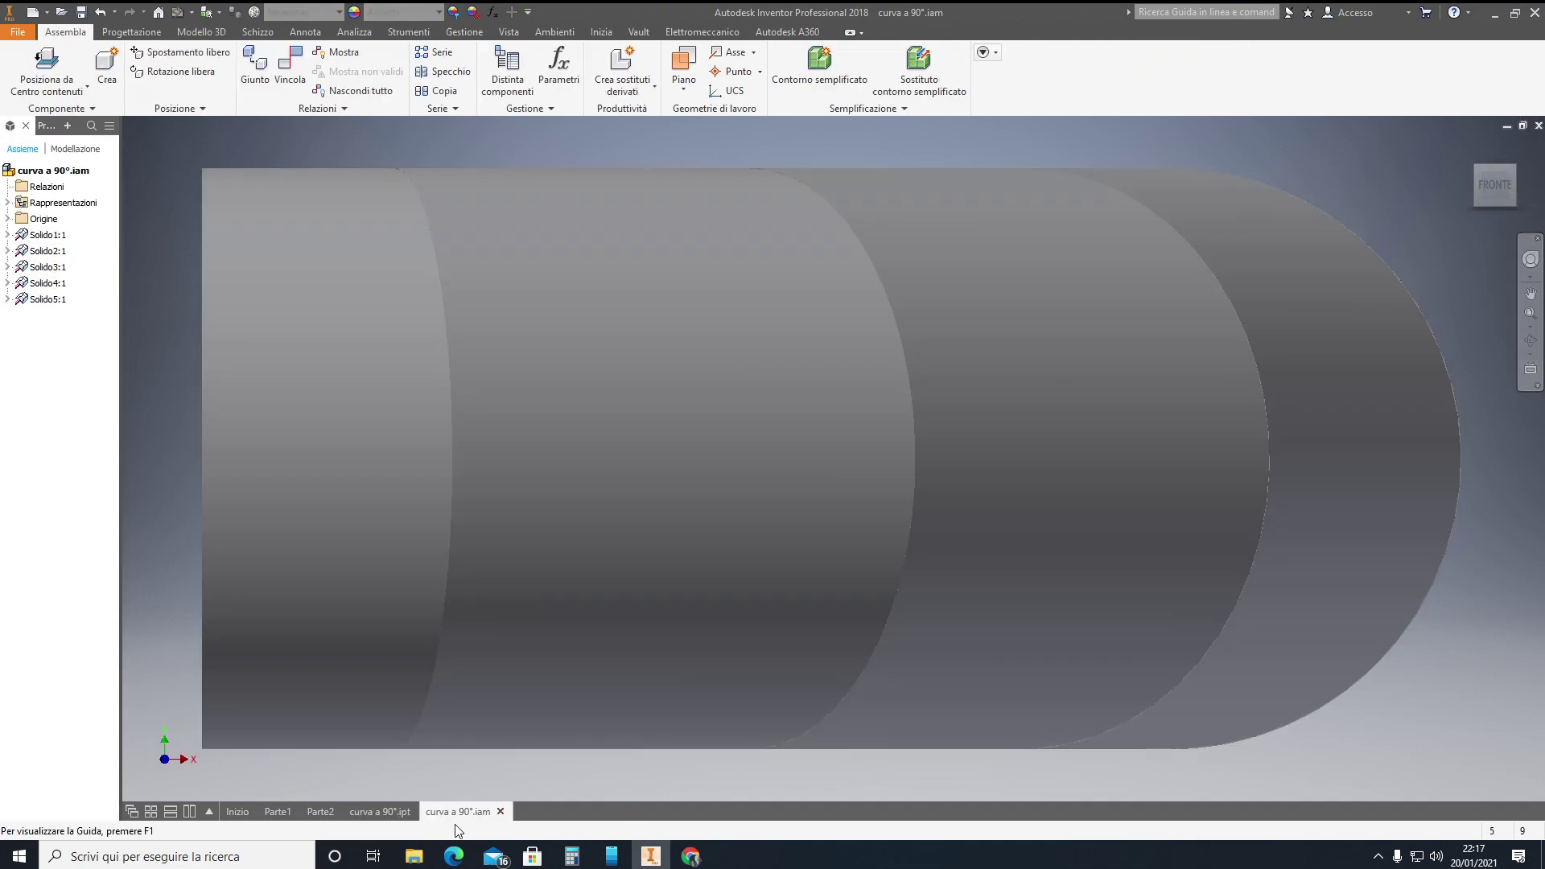
mouse_move(1492, 181)
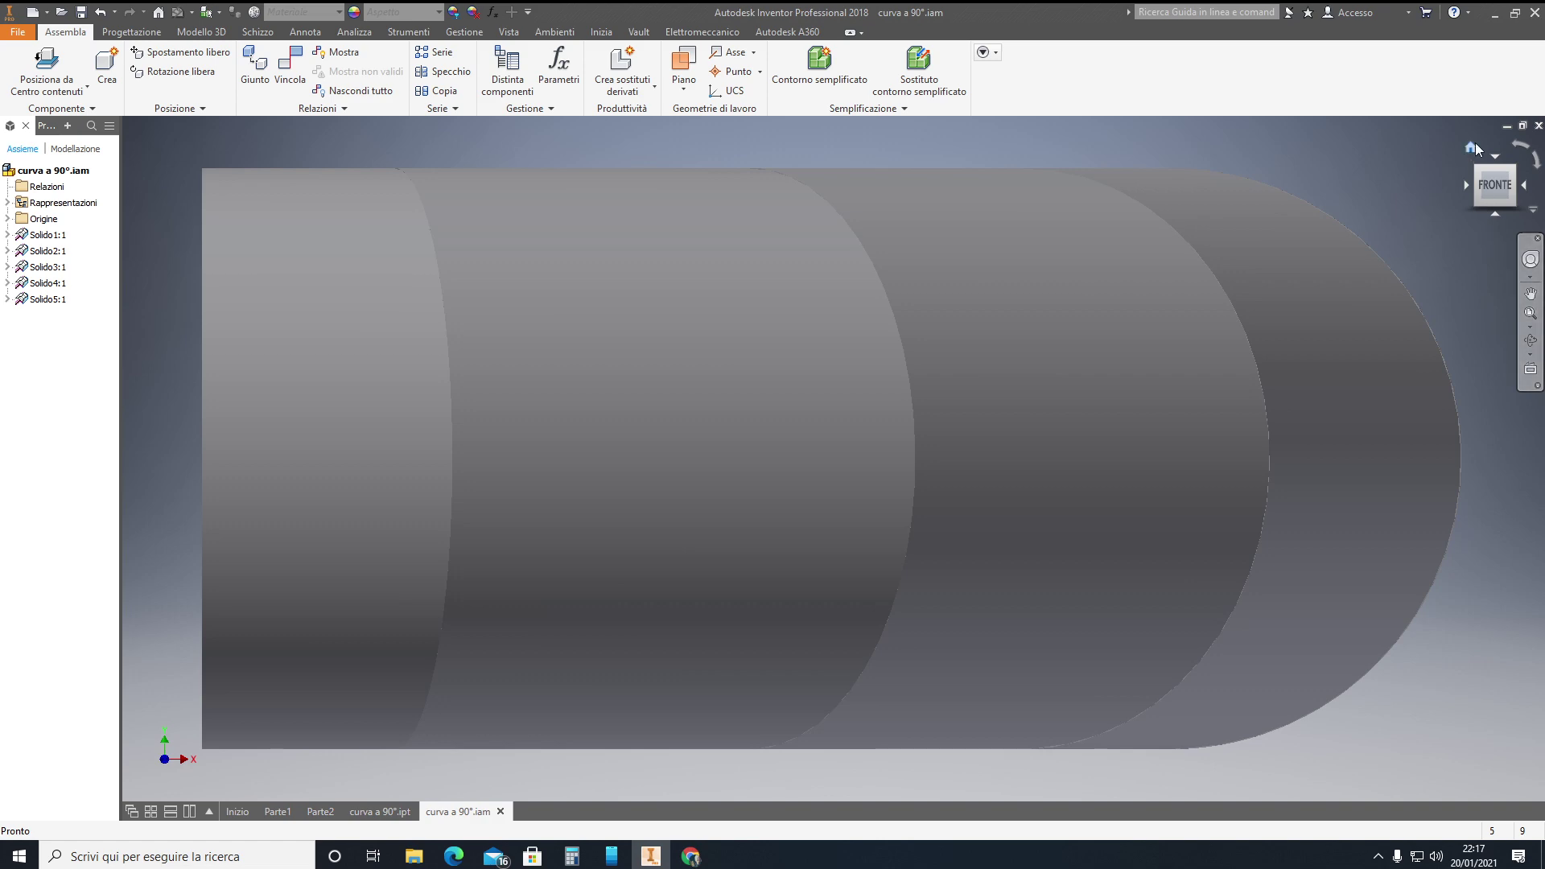
left_click(1475, 147)
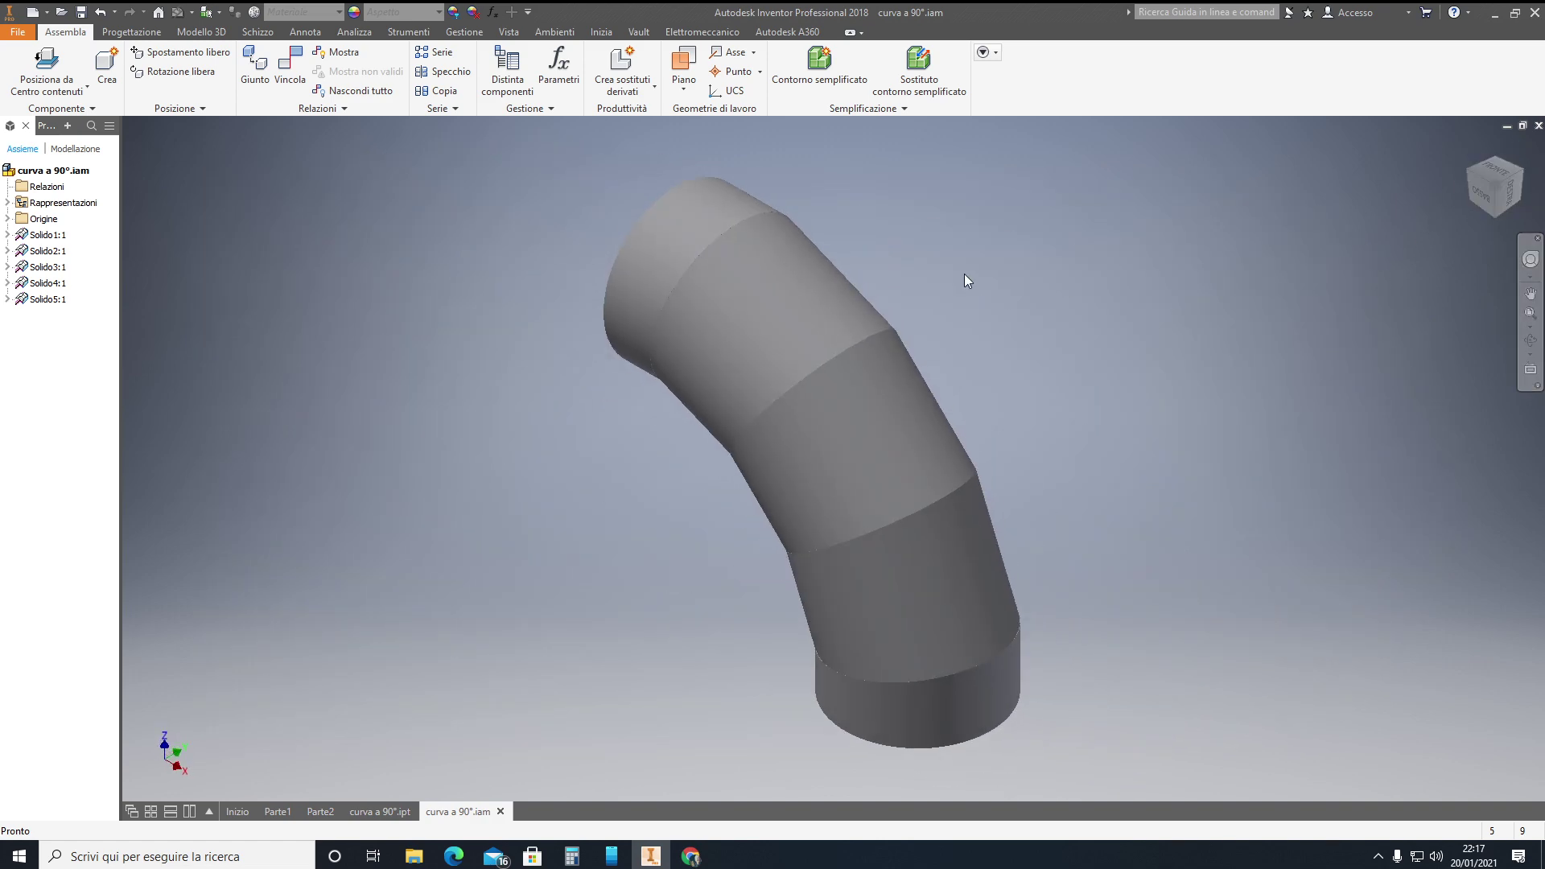
Identify the five segments, view from below, and edit Solido1 in place.
left_click(654, 266)
left_click(724, 291)
left_click(837, 386)
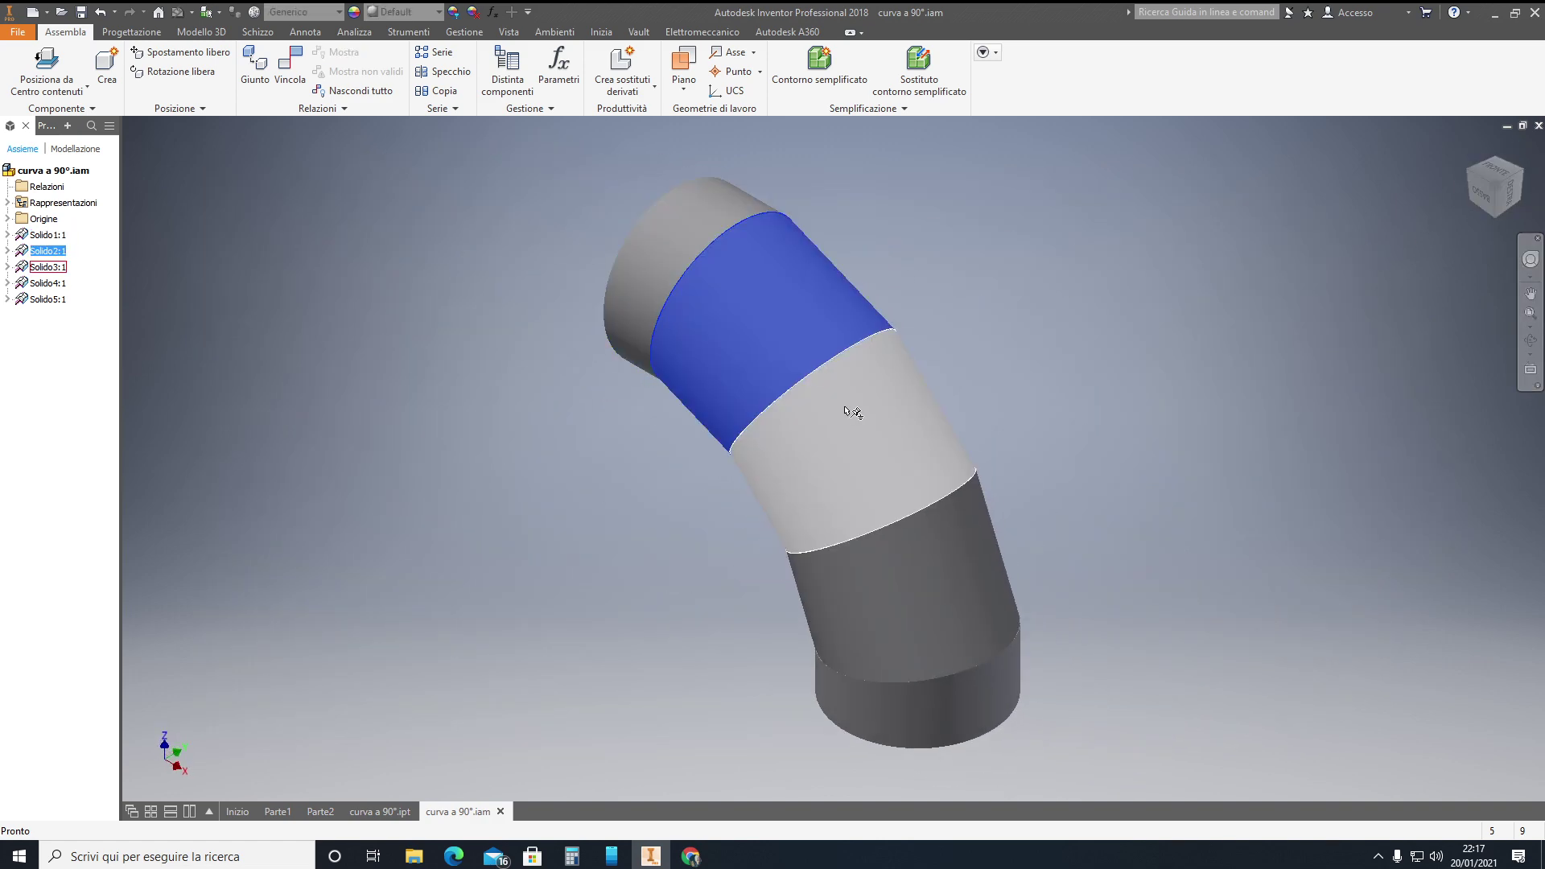
left_click(962, 581)
left_click(1010, 716)
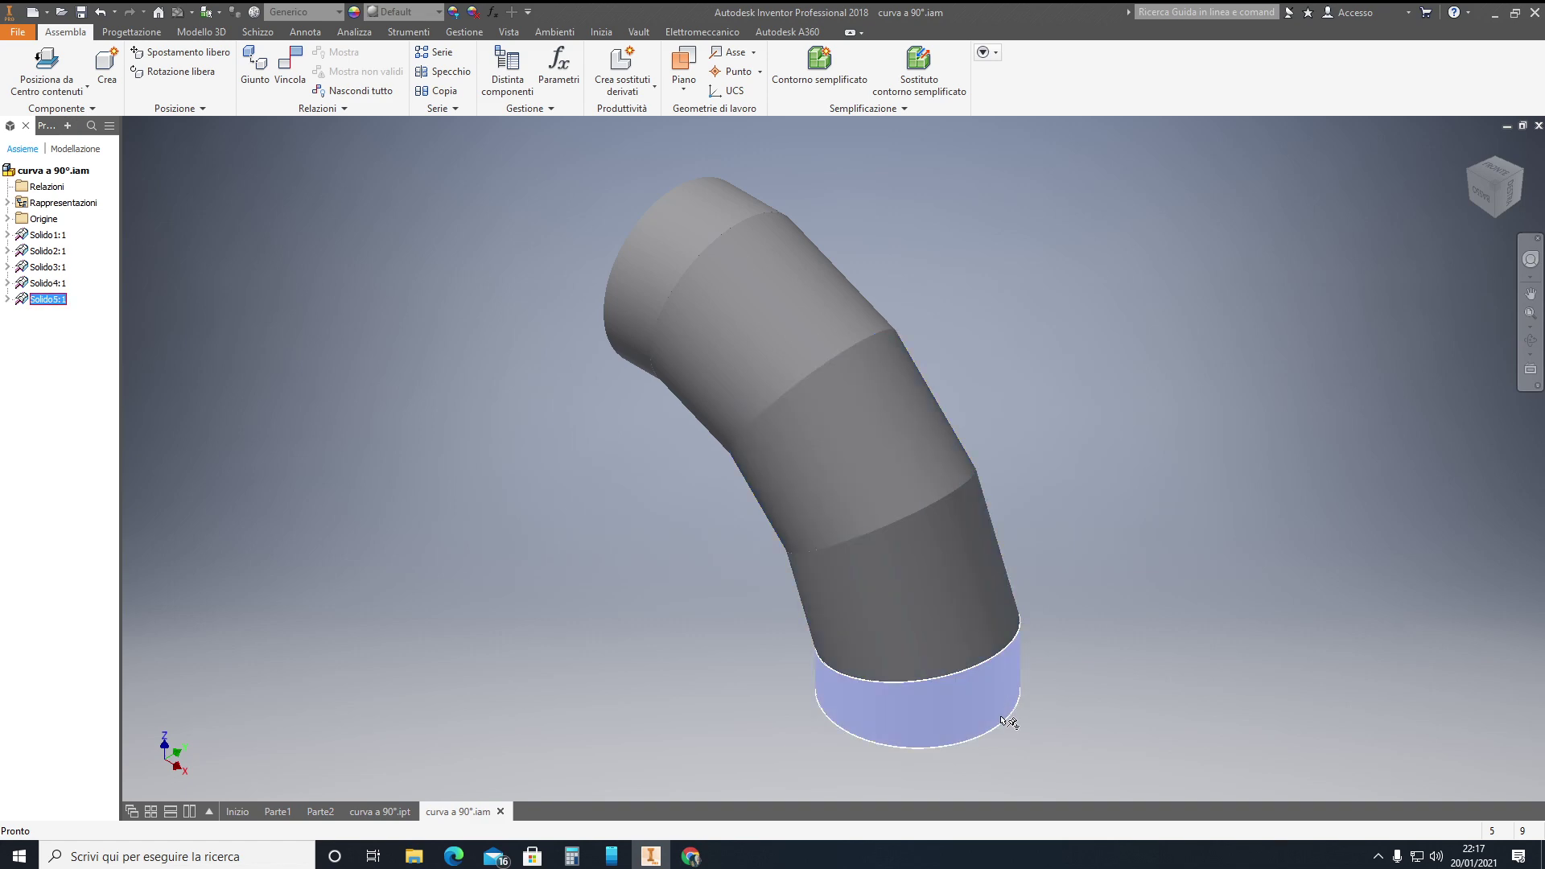
left_click(1070, 659)
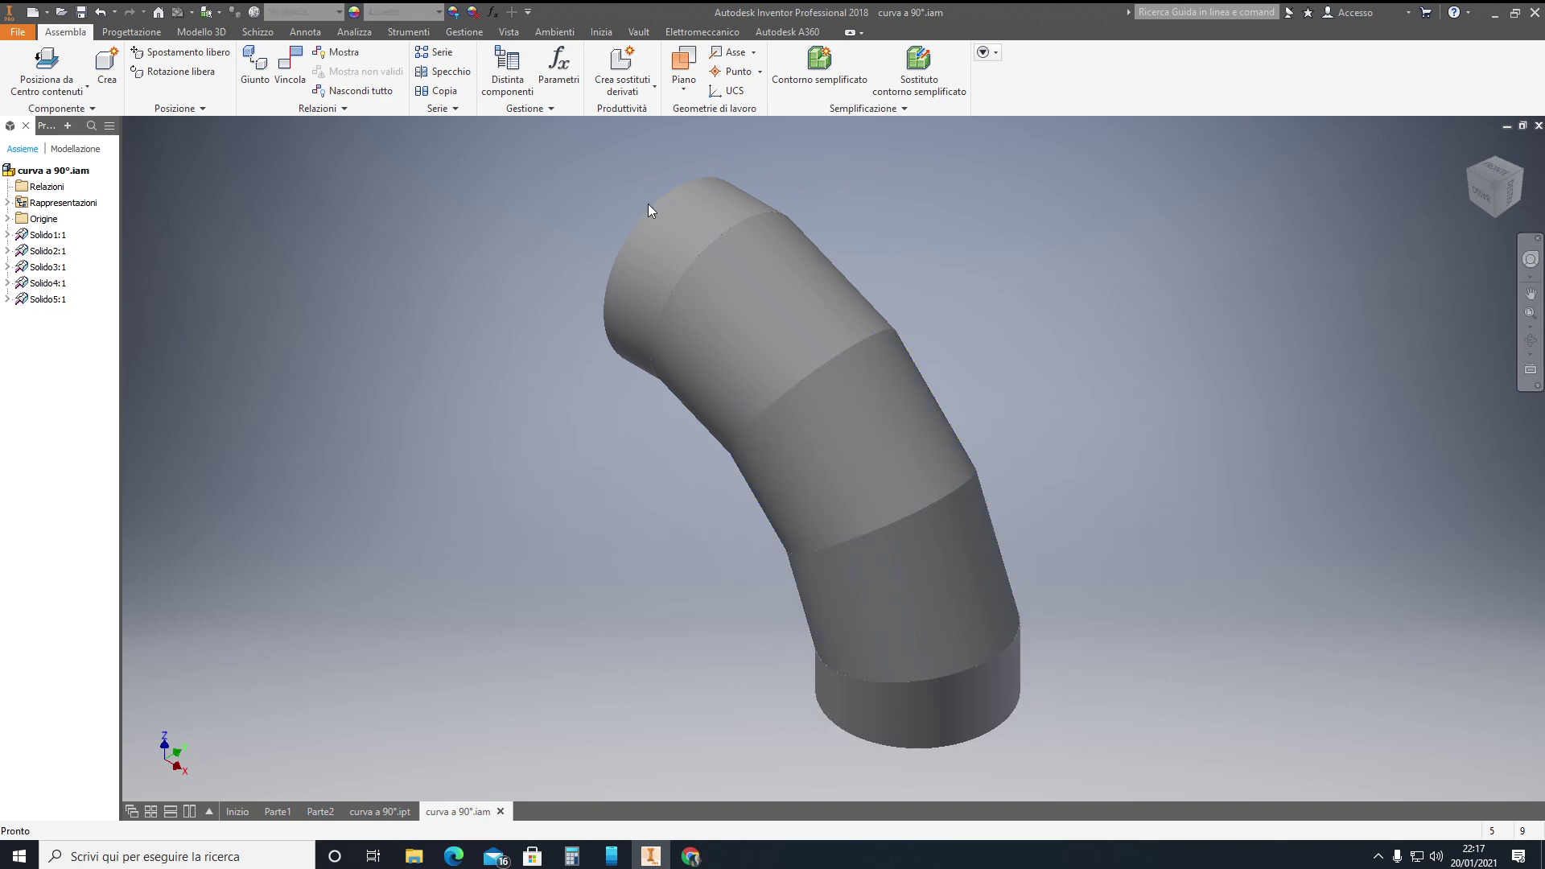
mouse_move(1495, 187)
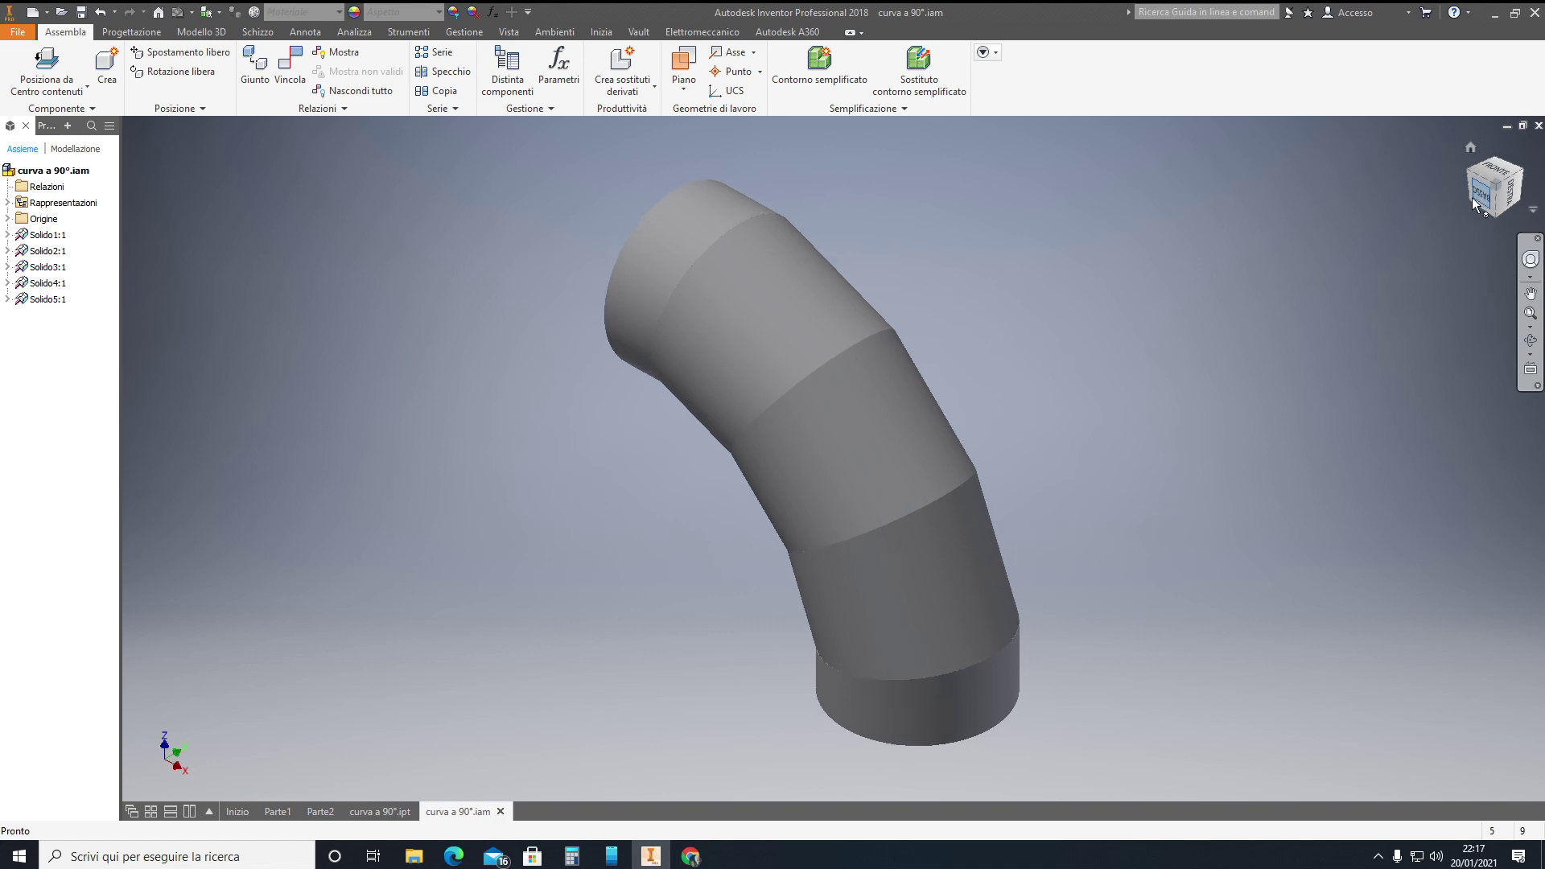
left_click(1474, 198)
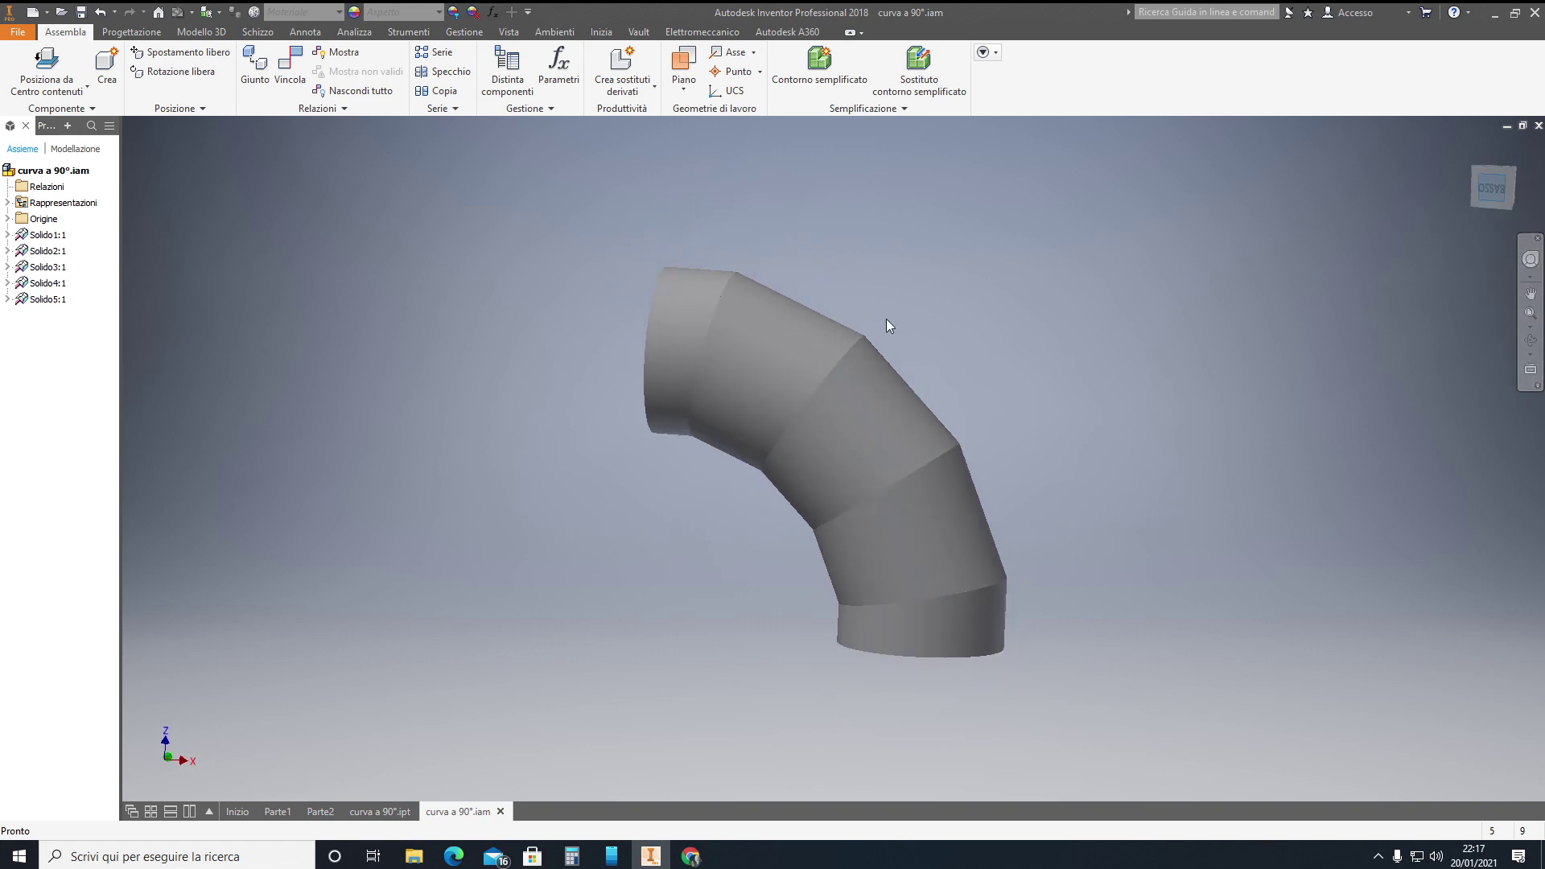
left_click(690, 351)
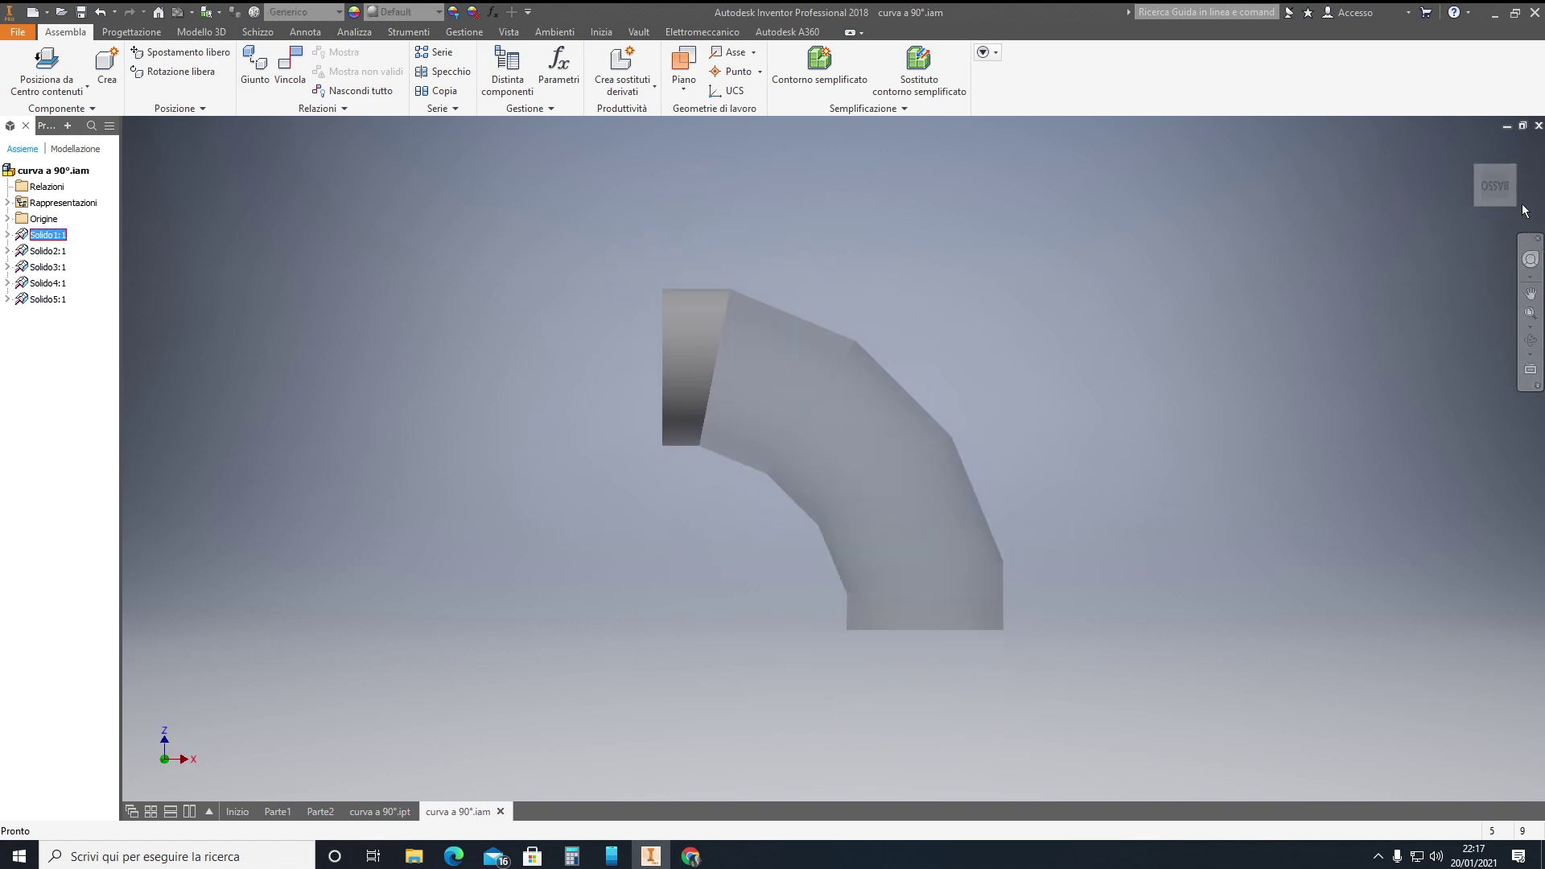
left_click(1481, 167)
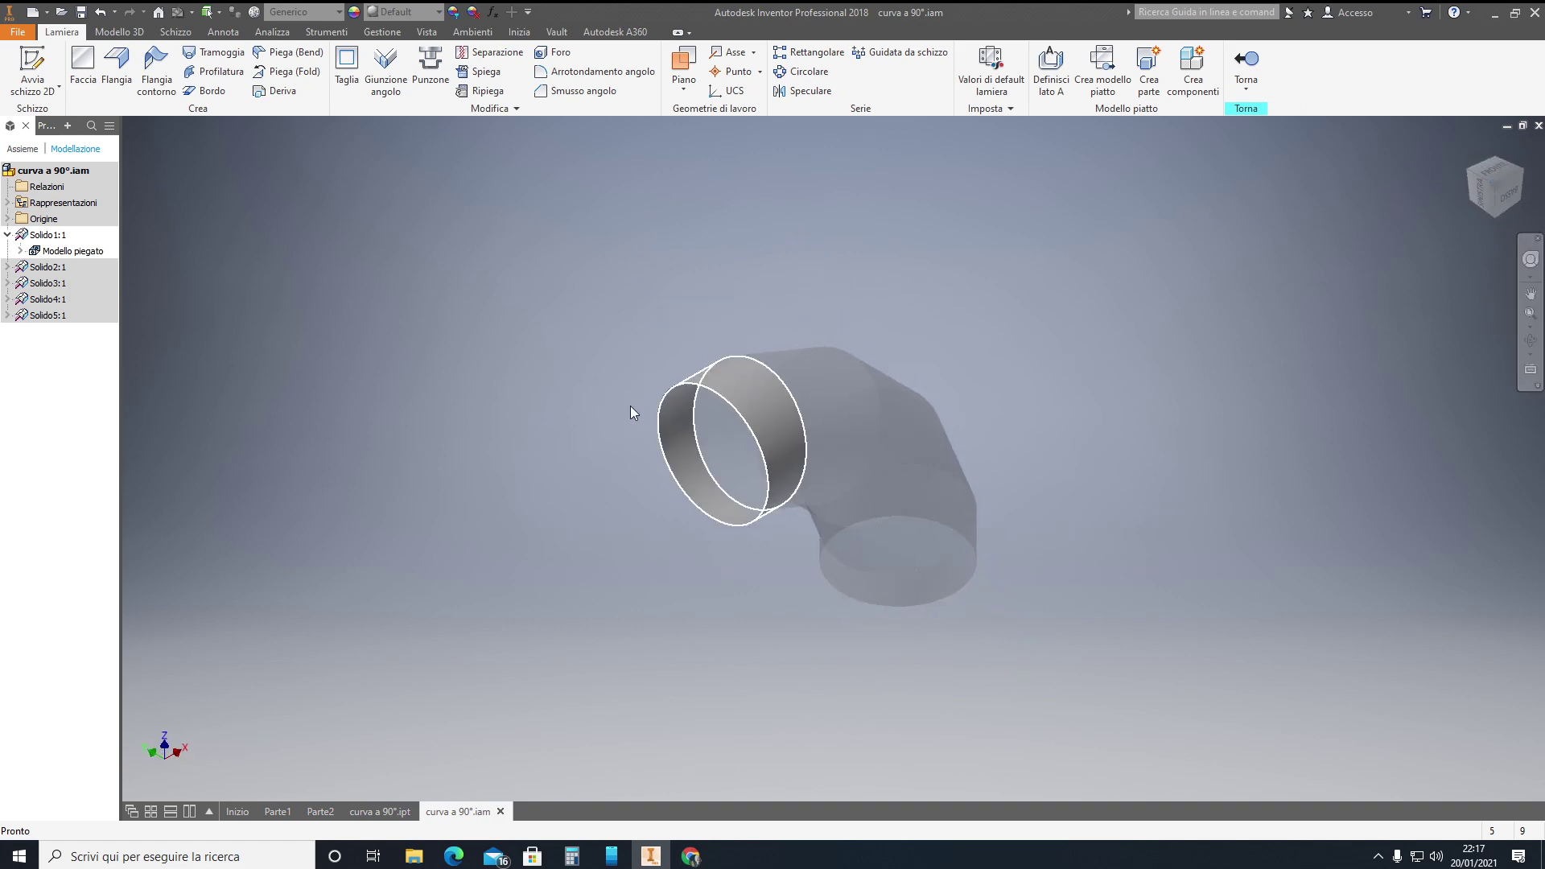
scroll(586, 405, "up", 5)
scroll(721, 442, "down", 3)
middle_click_drag(721, 441, 560, 333)
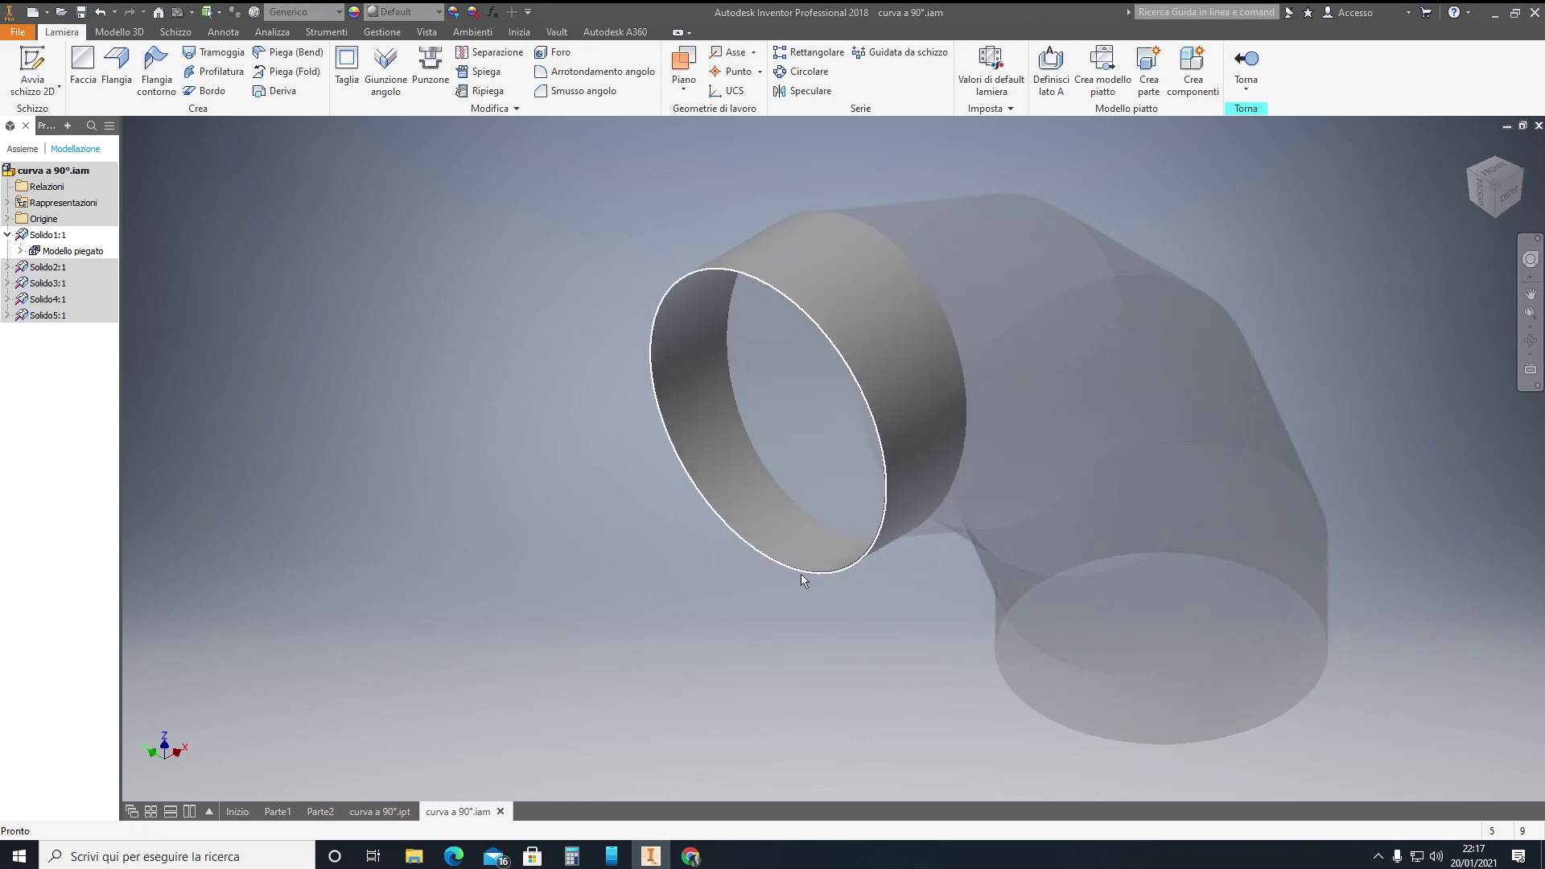
scroll(800, 573, "up", 3)
scroll(938, 545, "up", 2)
scroll(915, 549, "down", 4)
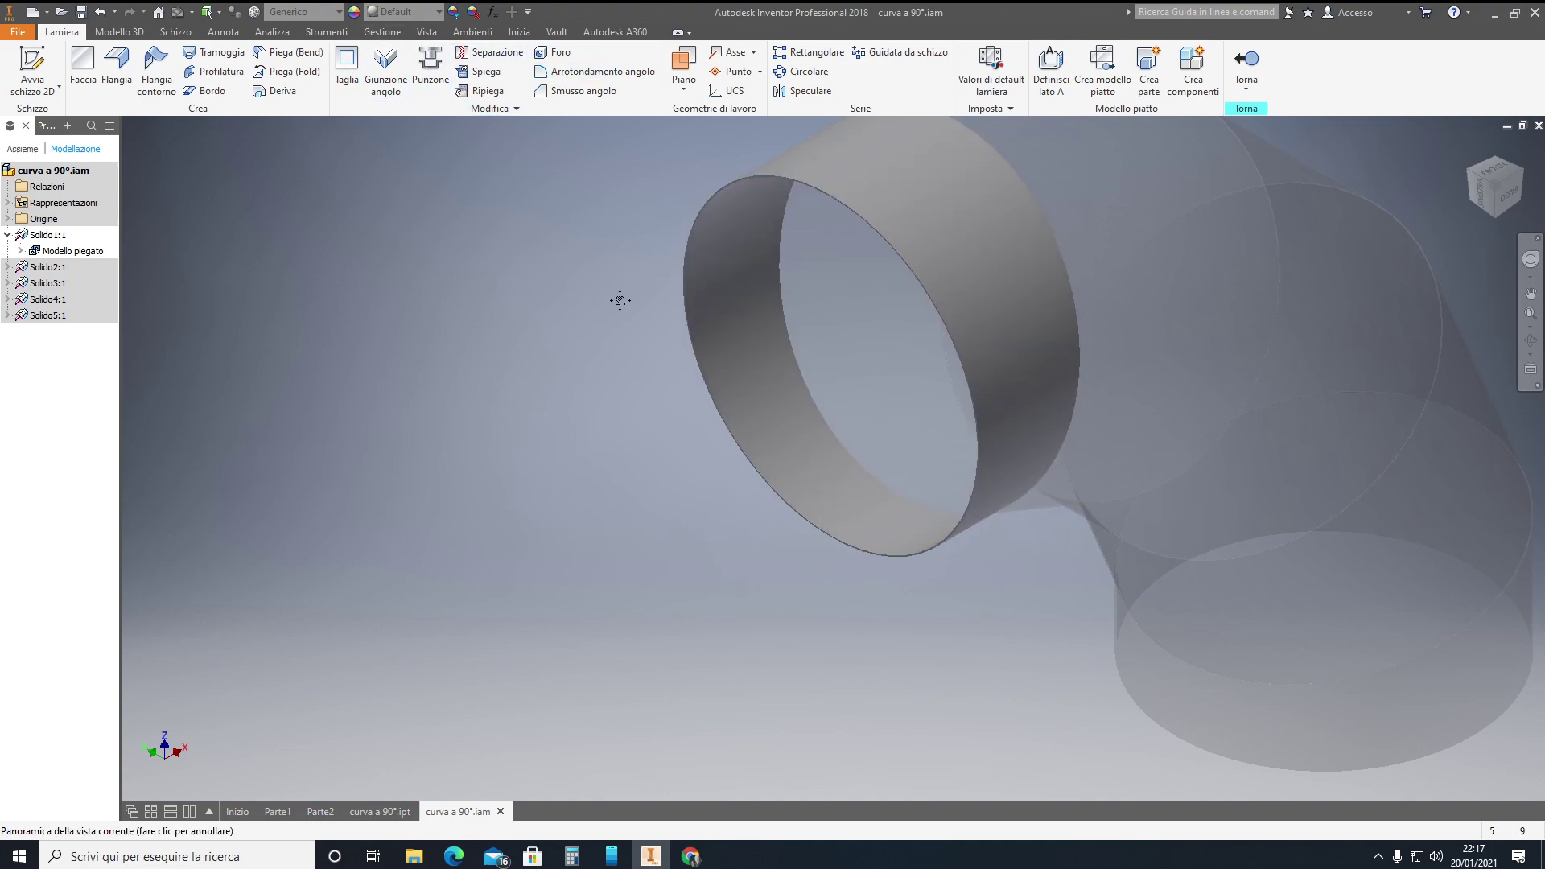
scroll(620, 300, "down", 3)
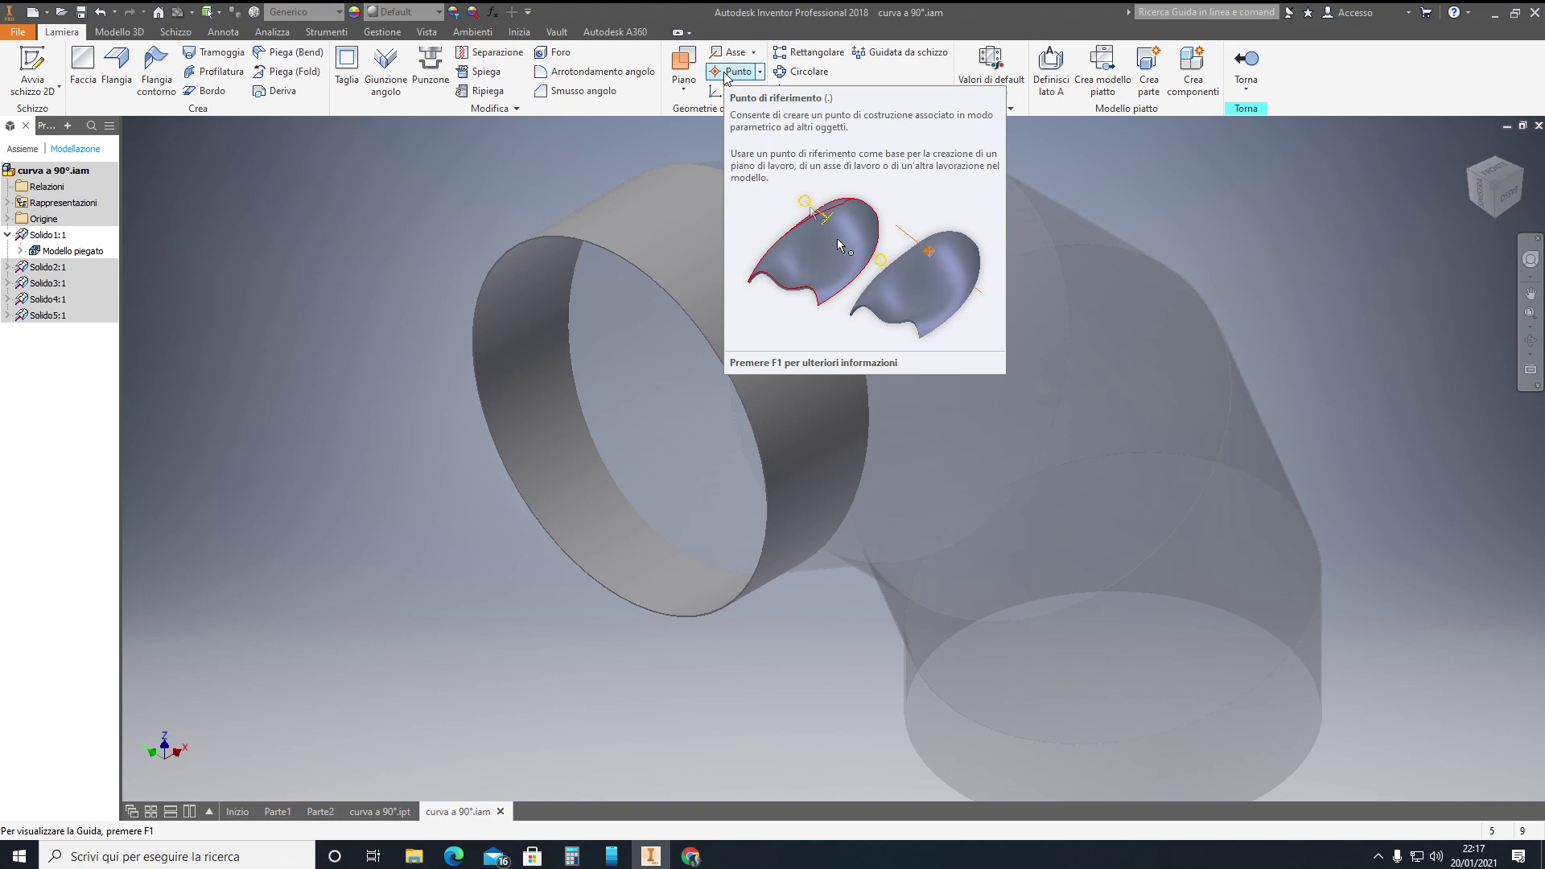
Expand Solido1's Origine folder to reveal the origin planes for a work point.
left_click(727, 75)
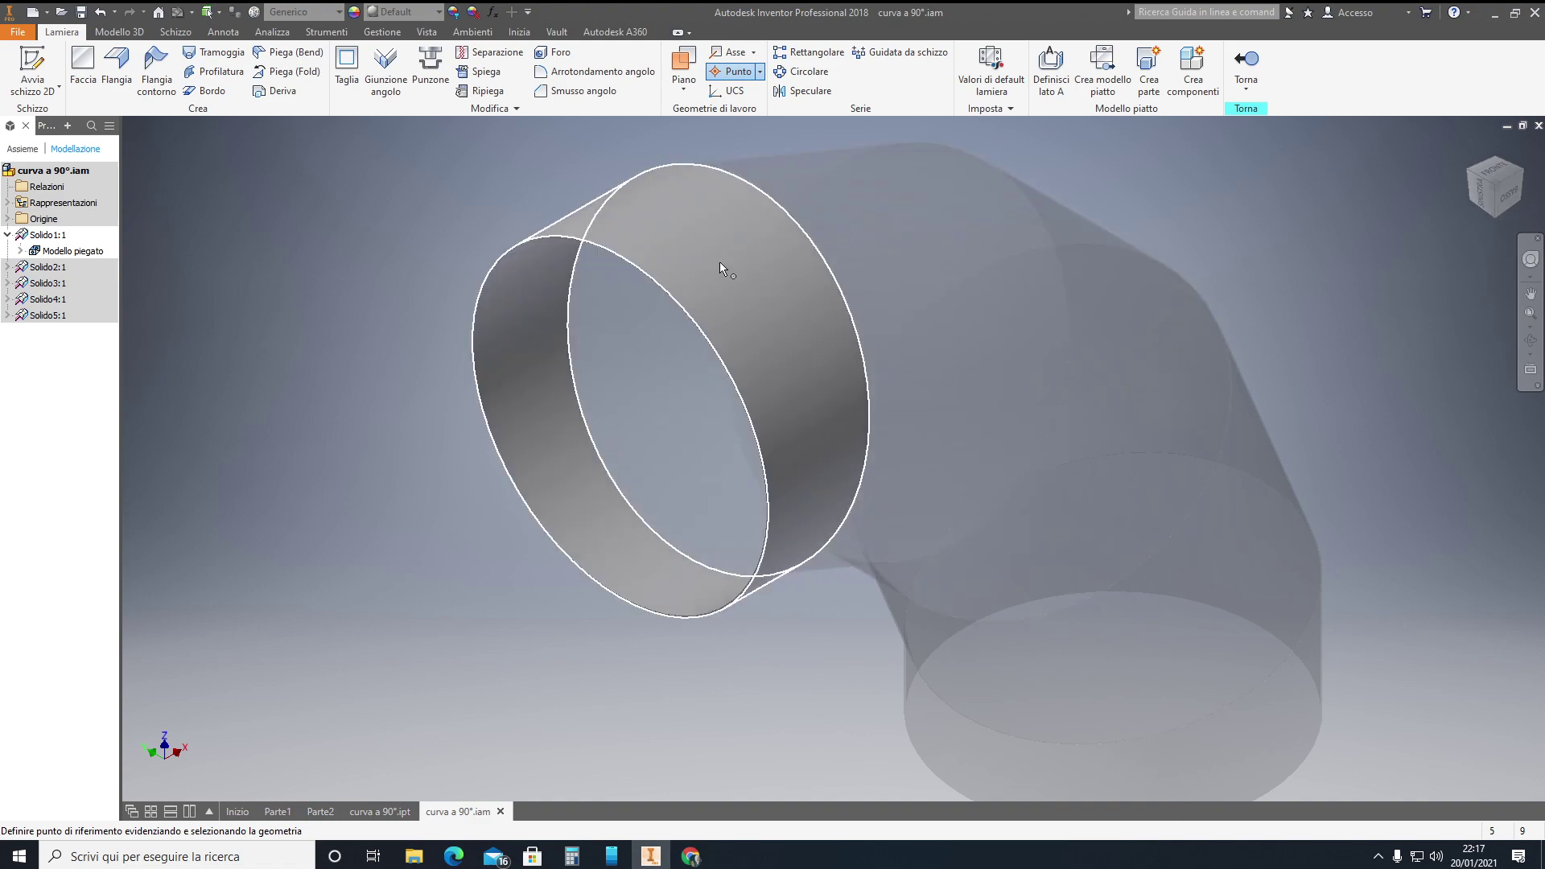
left_click(20, 250)
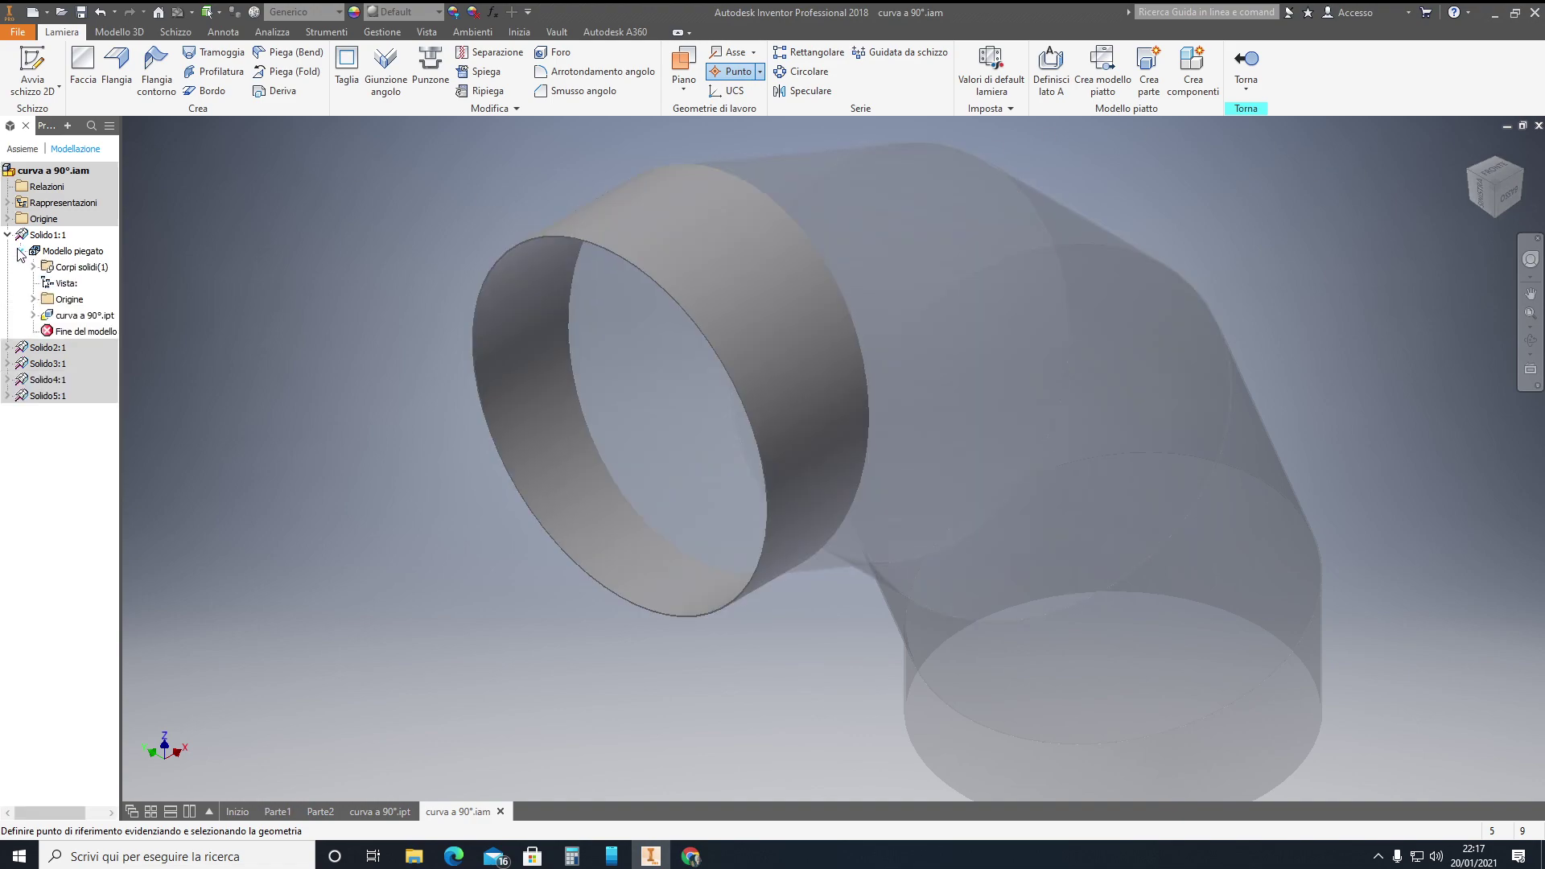
left_click(33, 299)
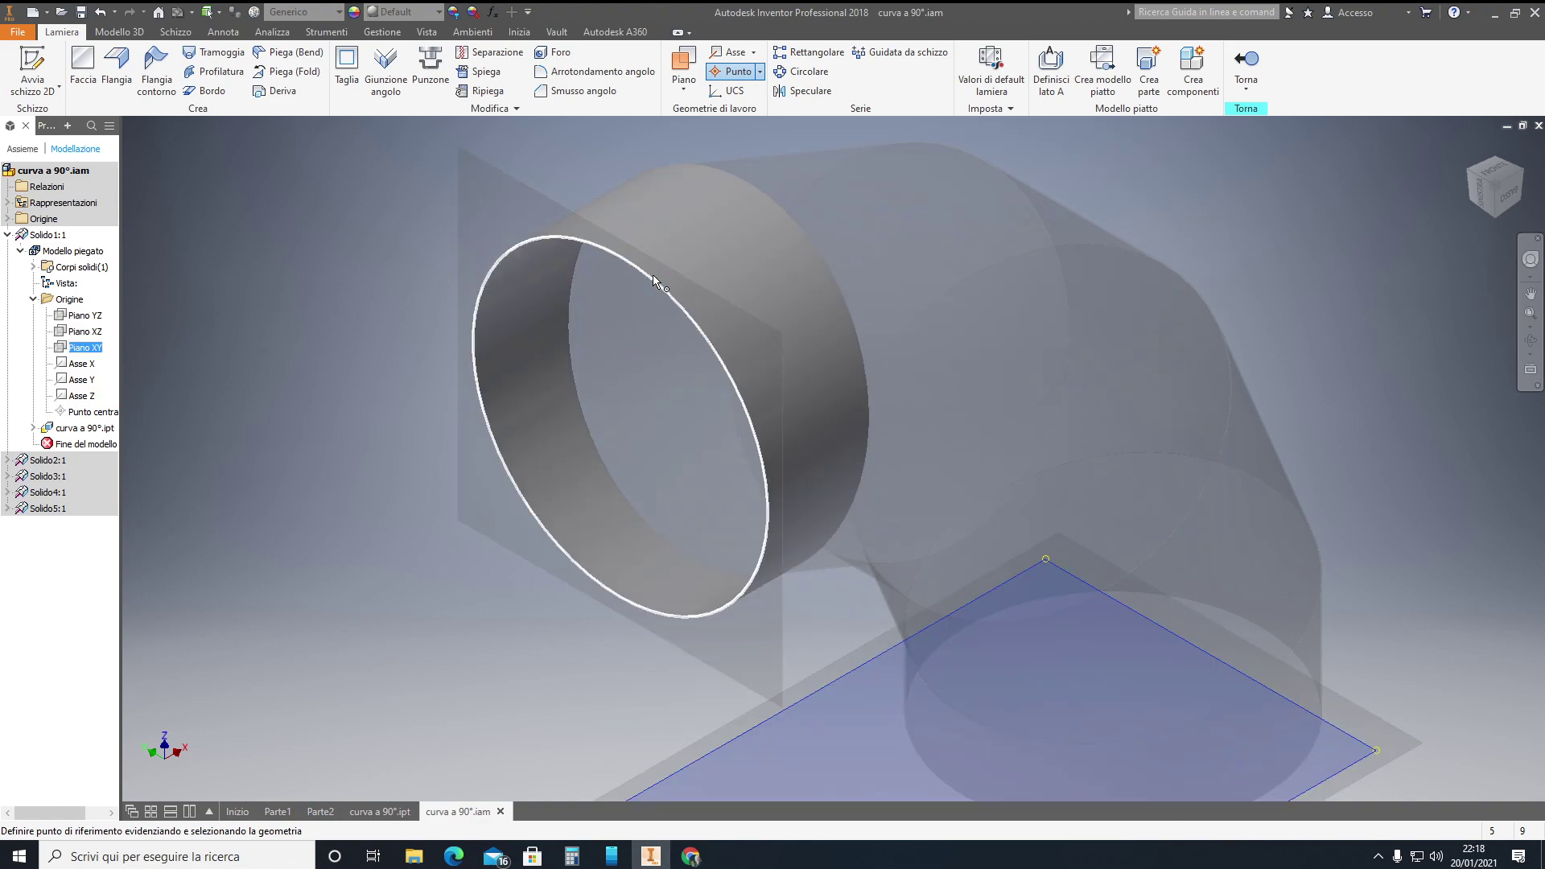
key("Escape")
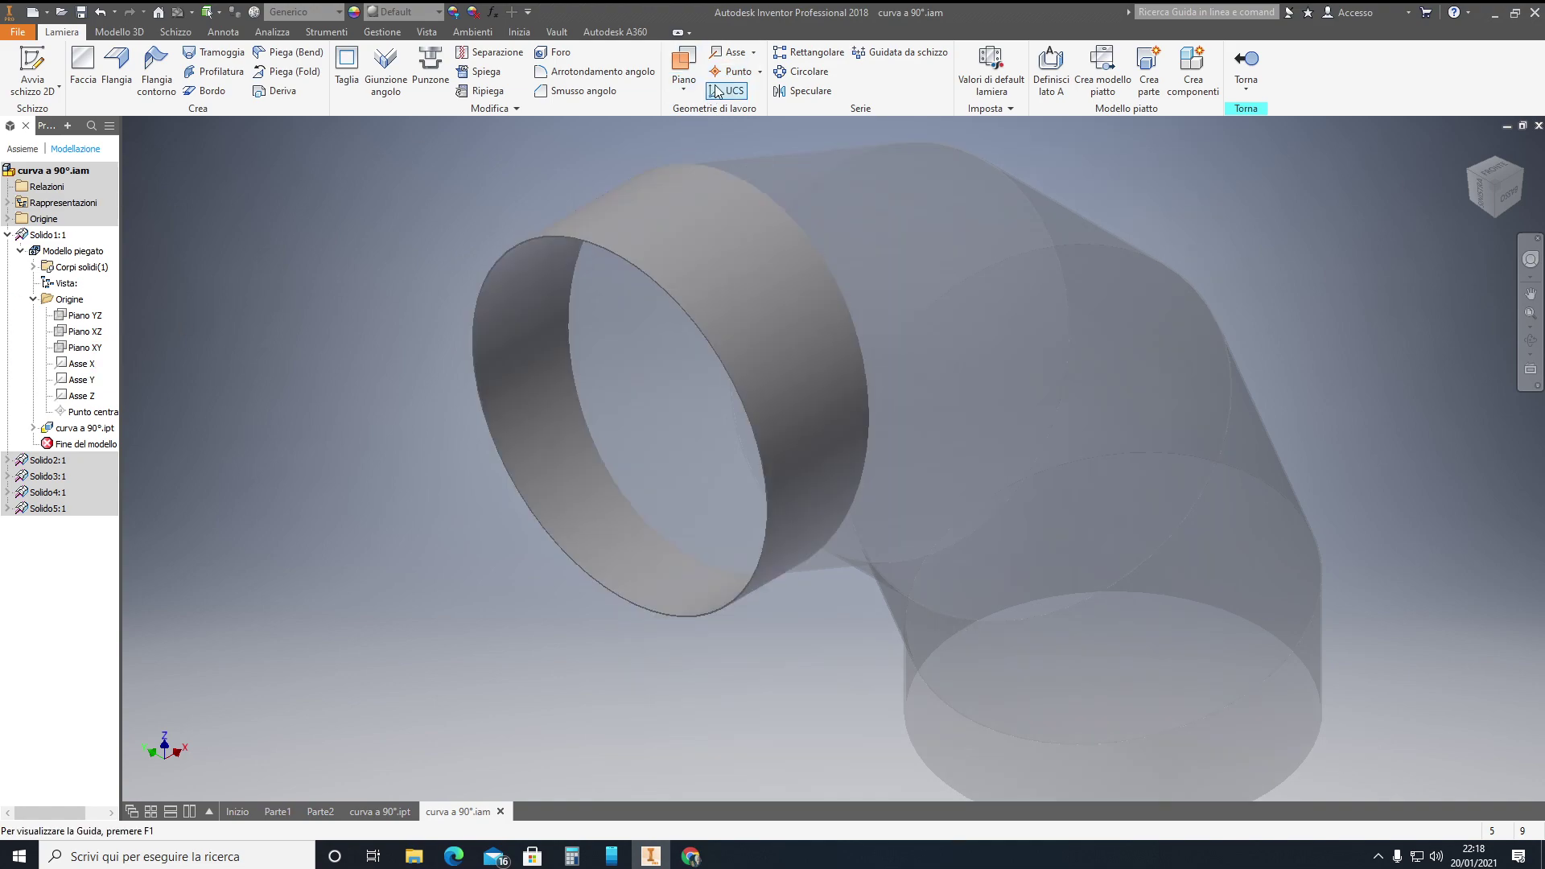
left_click(733, 71)
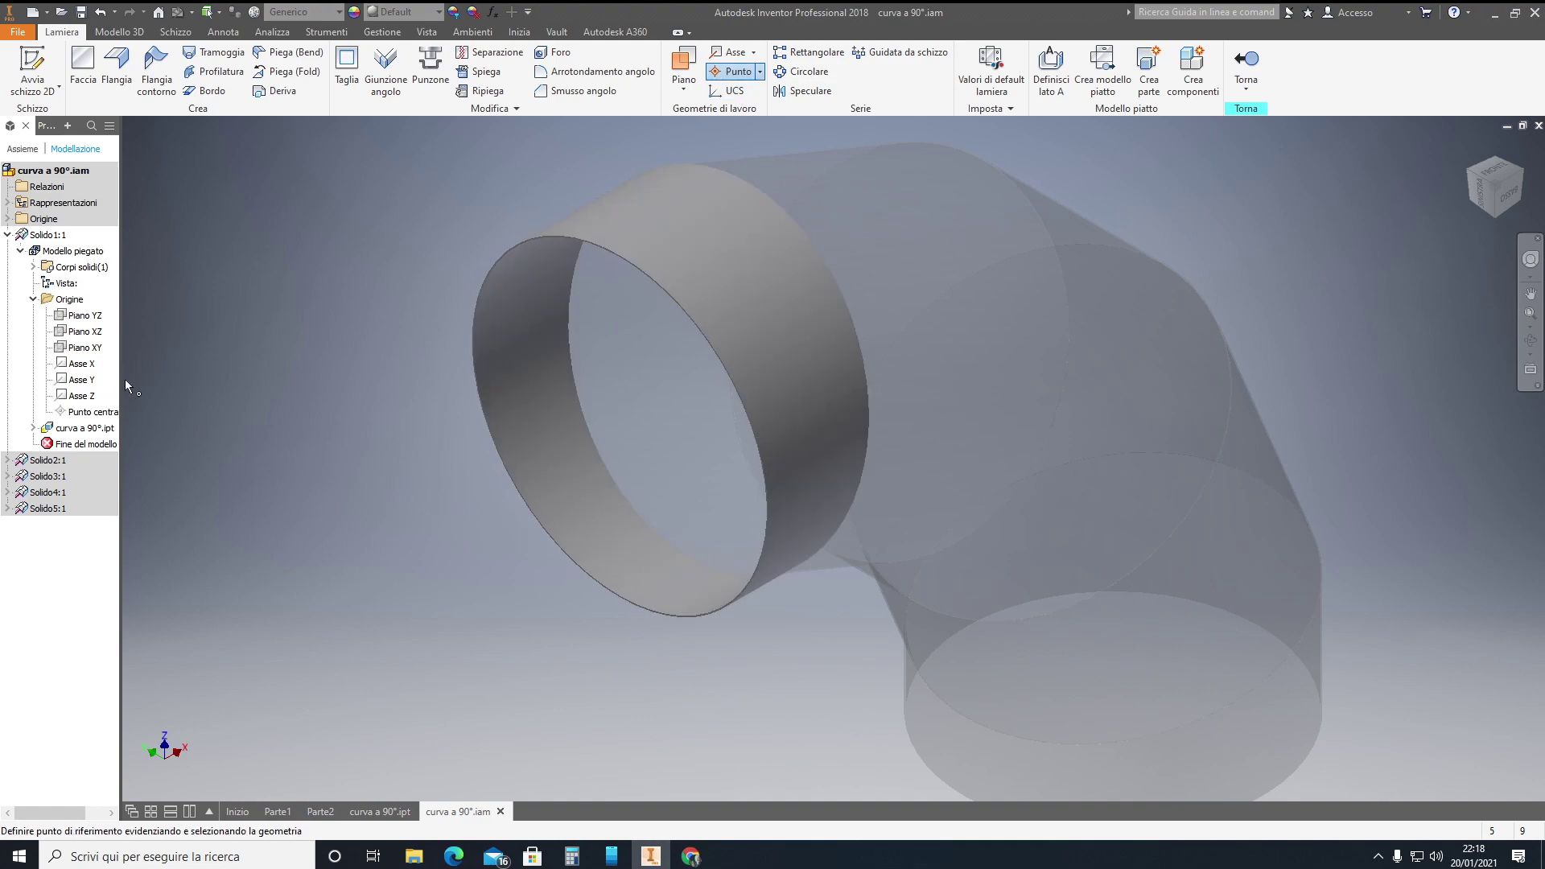
left_click(733, 73)
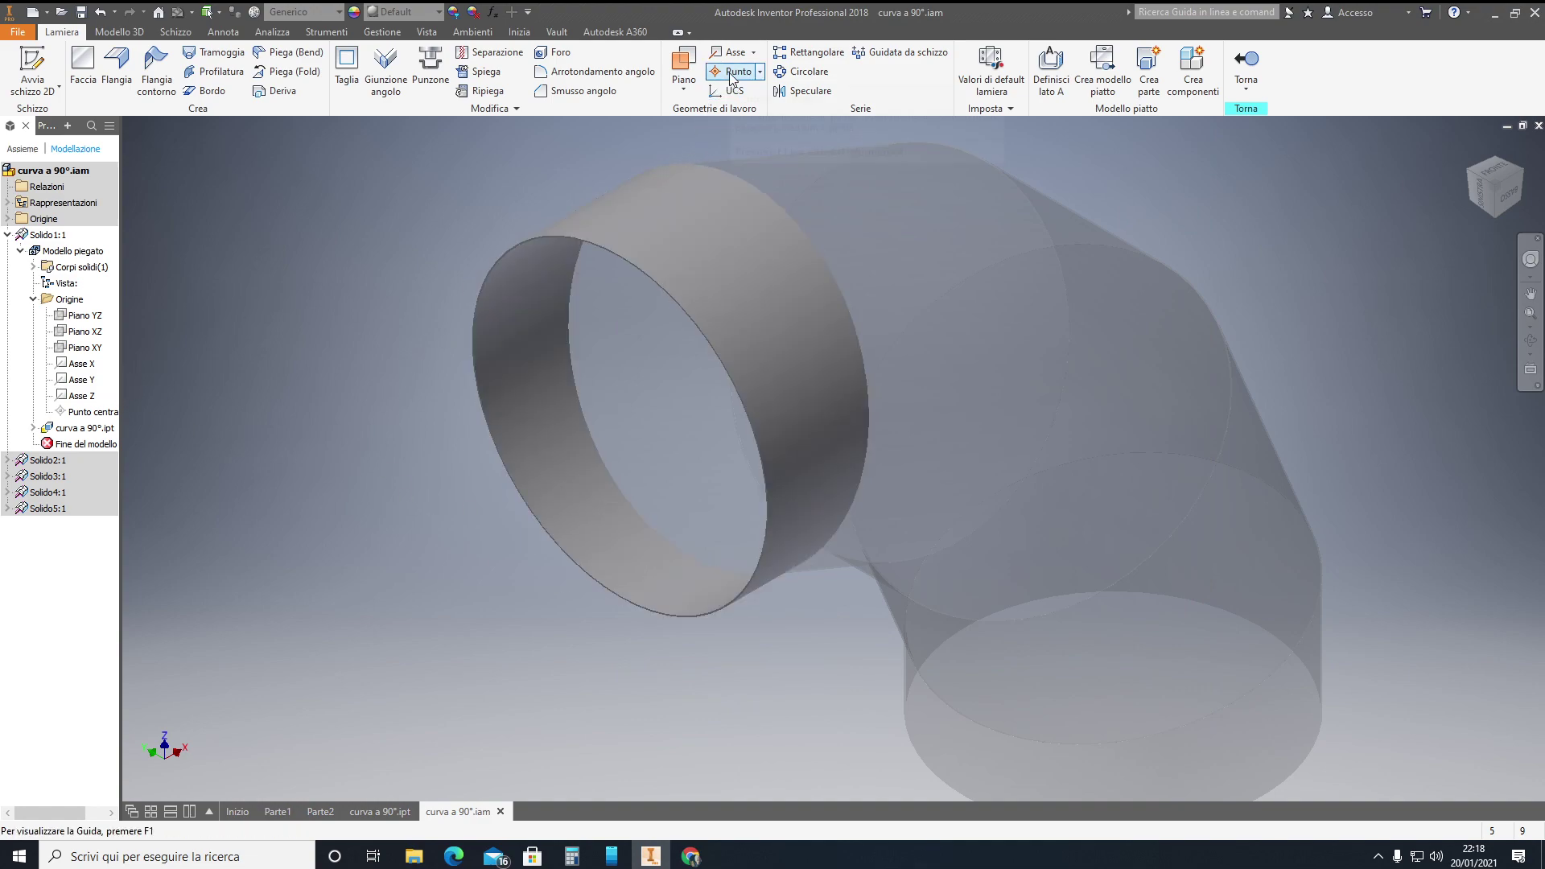
left_click(733, 72)
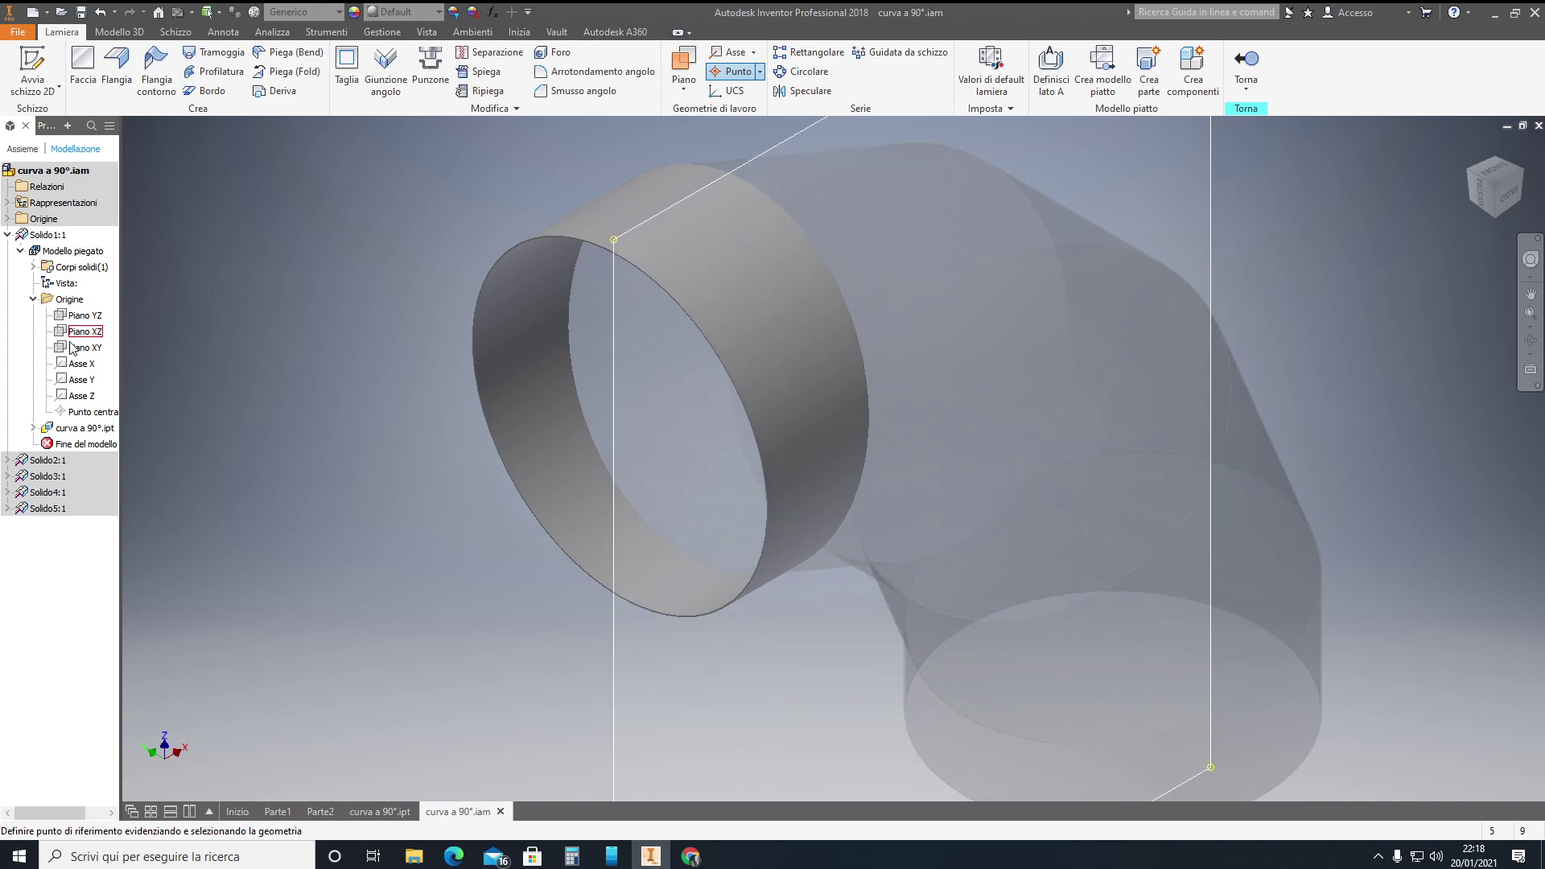
left_click(734, 71)
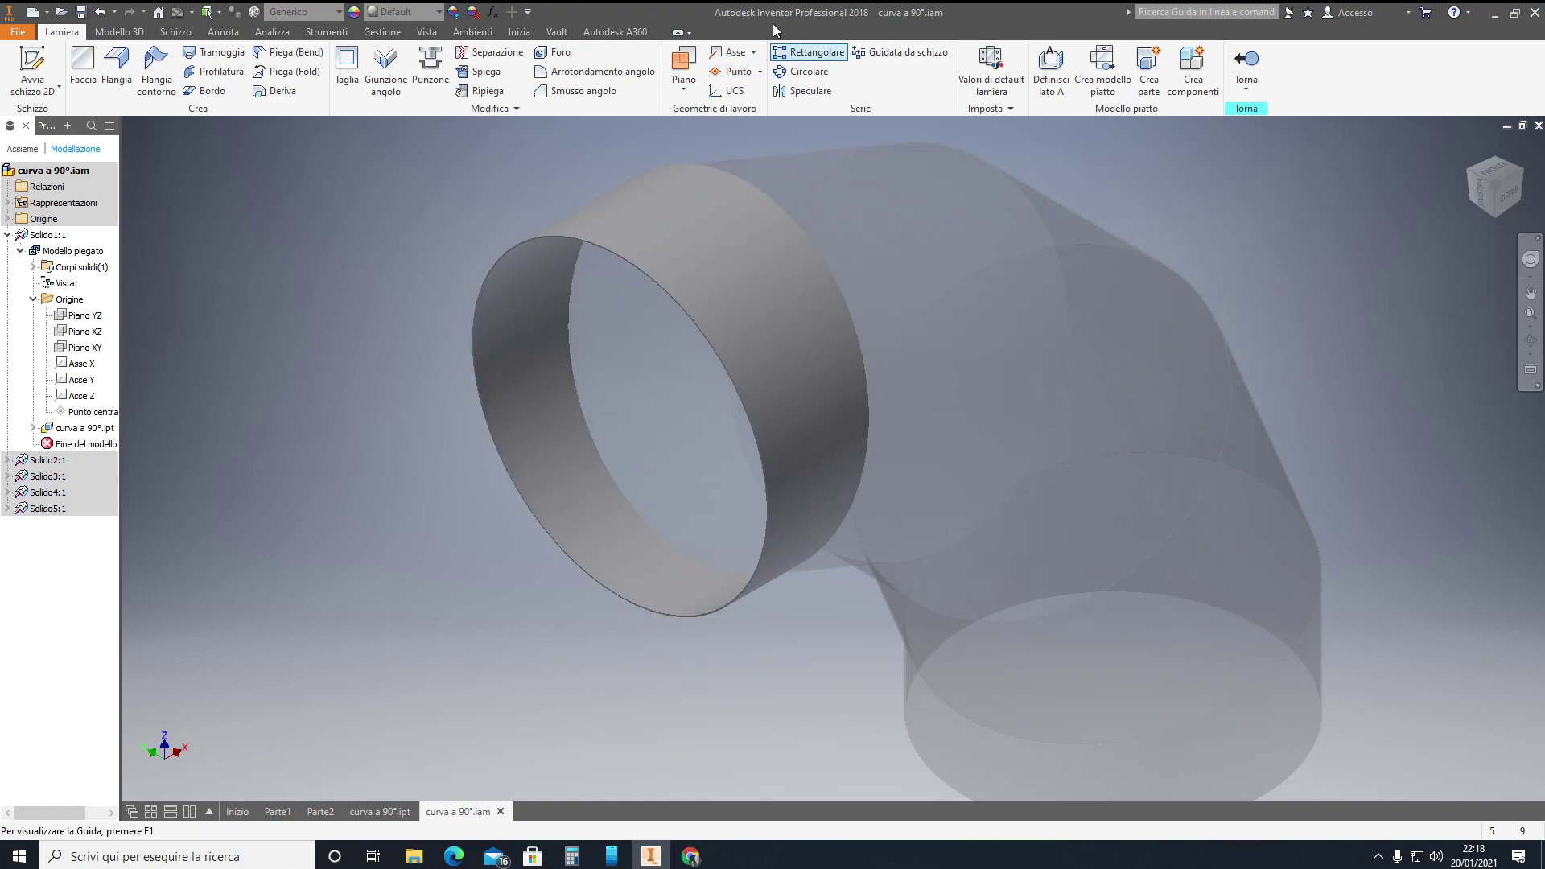
Place a work point where Piano XZ crosses the ring's curved edge.
left_click(733, 72)
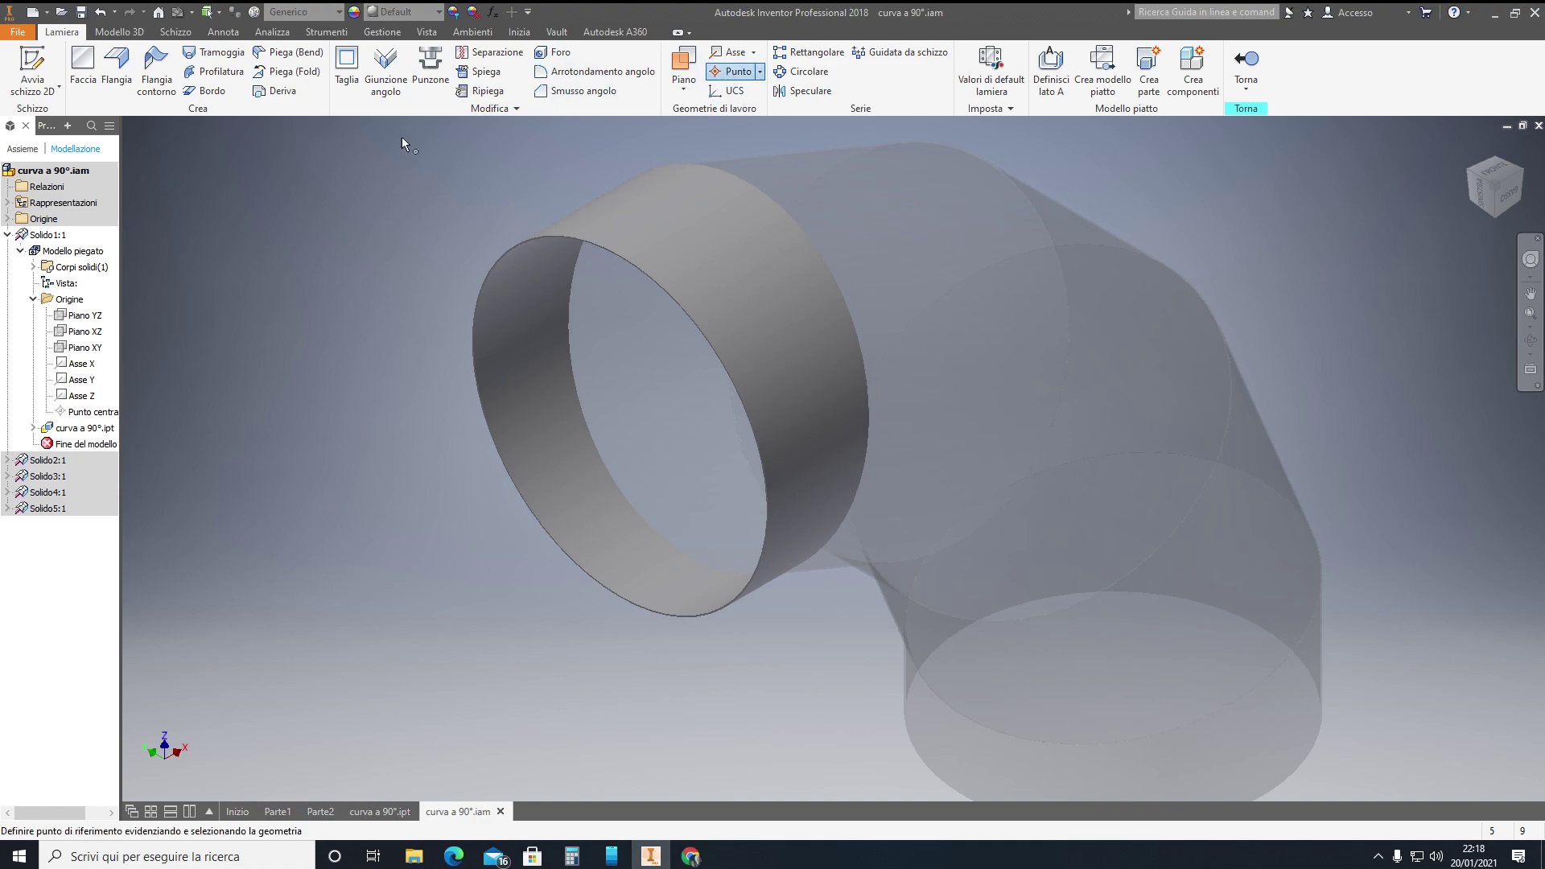
left_click(73, 334)
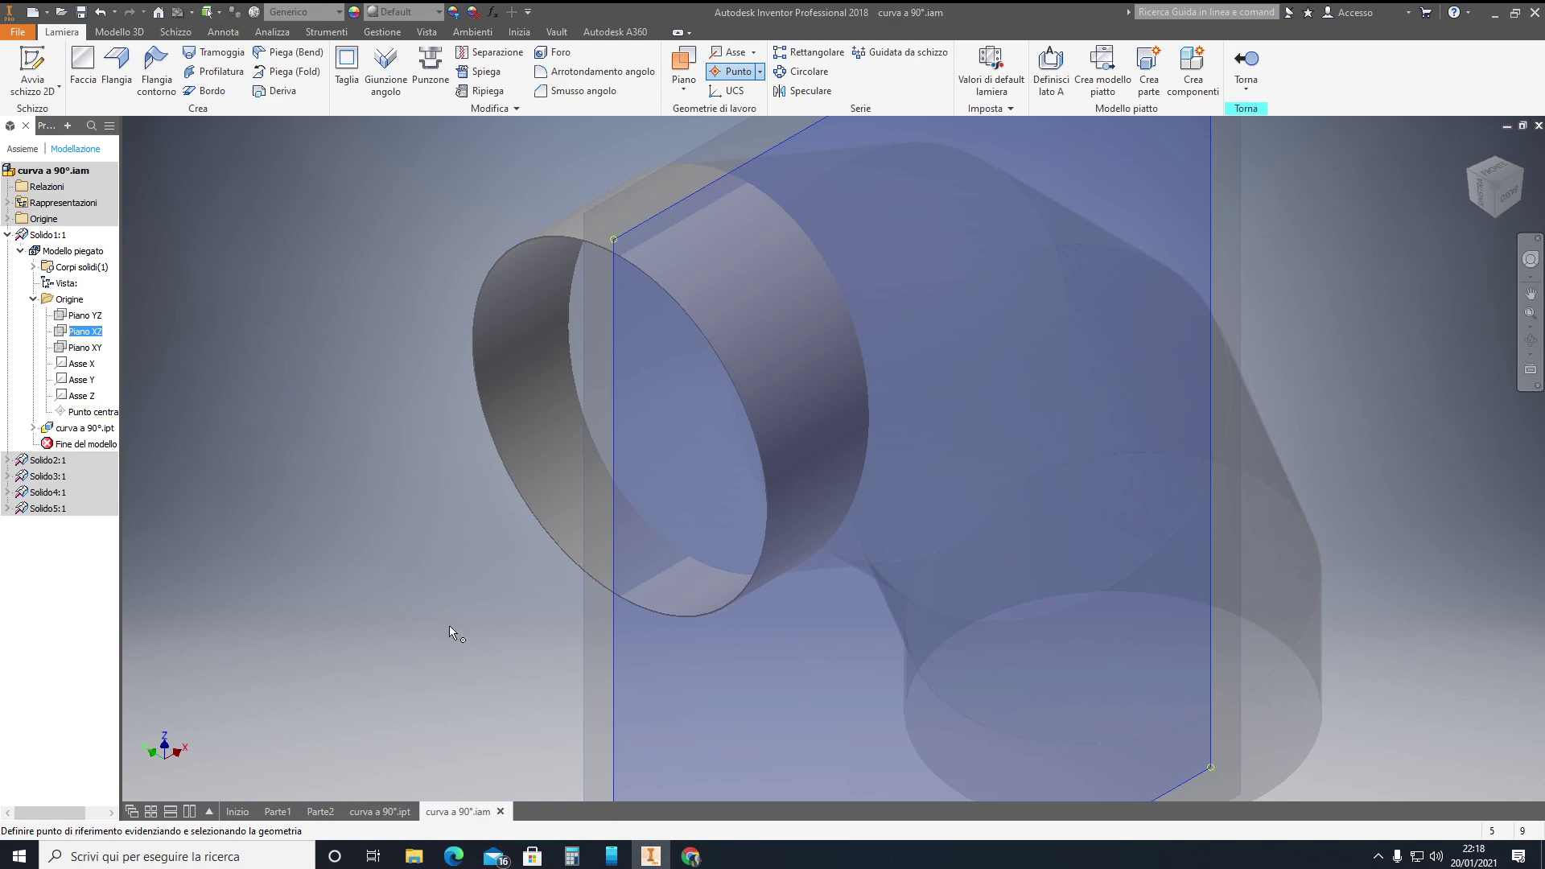
scroll(620, 611, "down", 5)
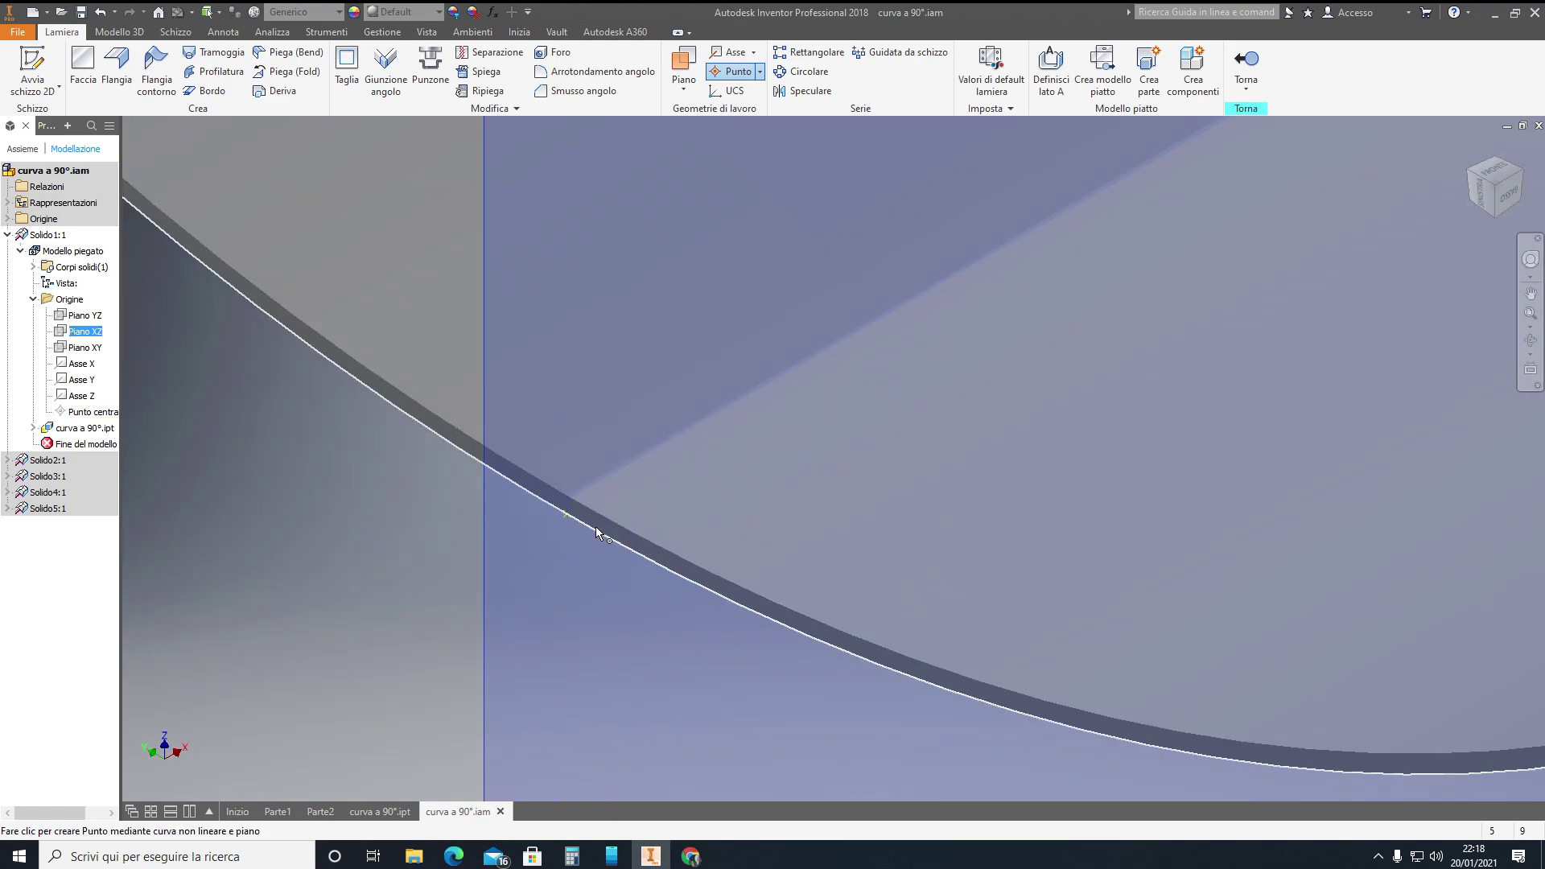
left_click(567, 515)
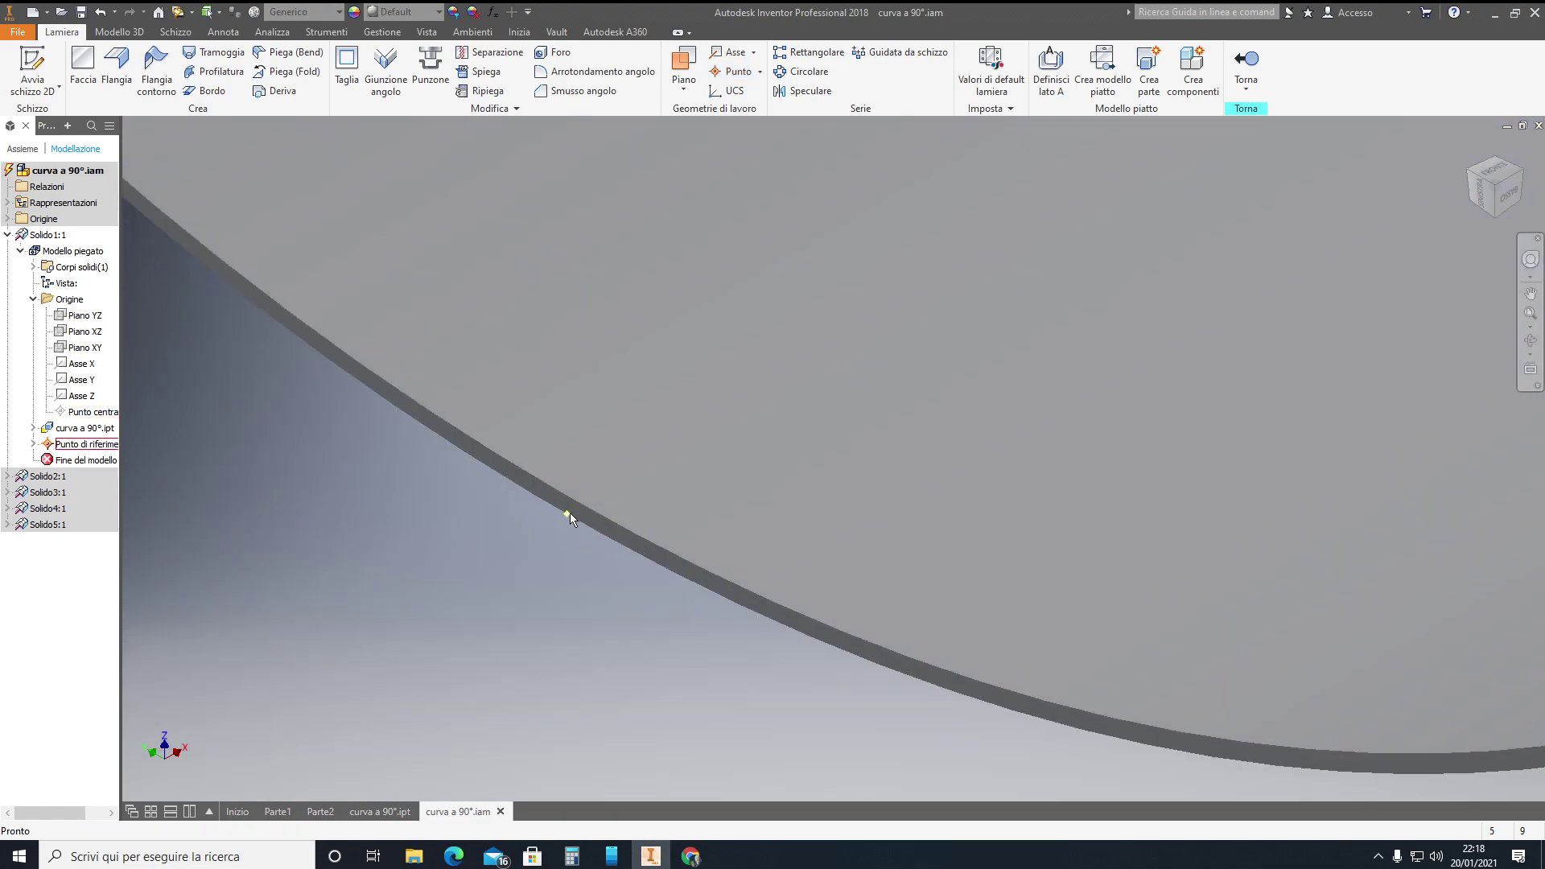
scroll(936, 453, "up", 3)
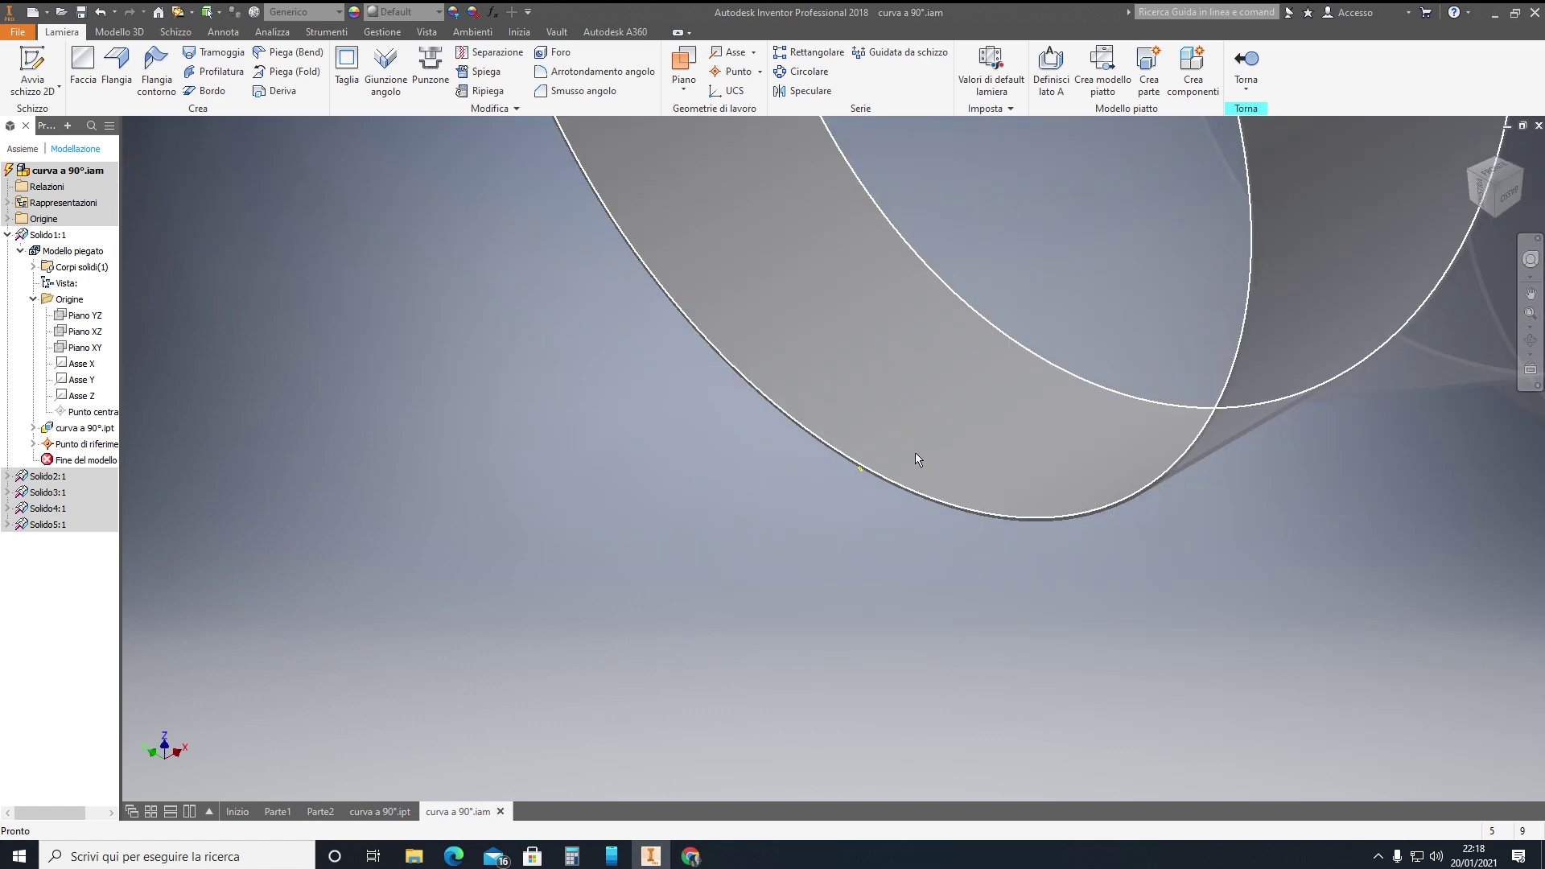
middle_click_drag(915, 457, 808, 509)
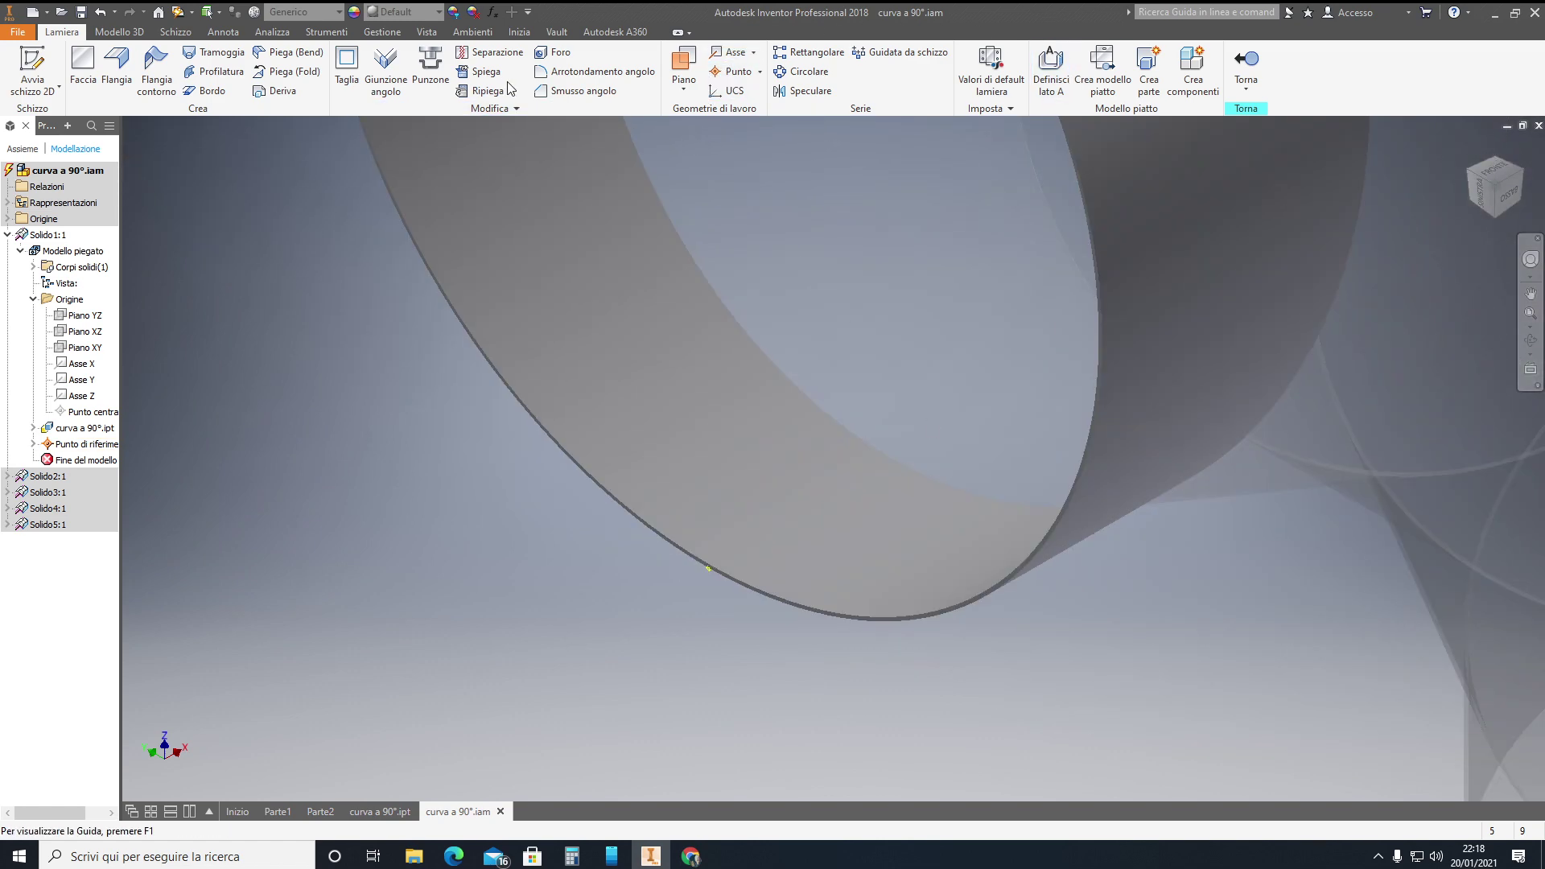
Set up a Punto singolo rip on the tube face through the reference work point.
left_click(490, 53)
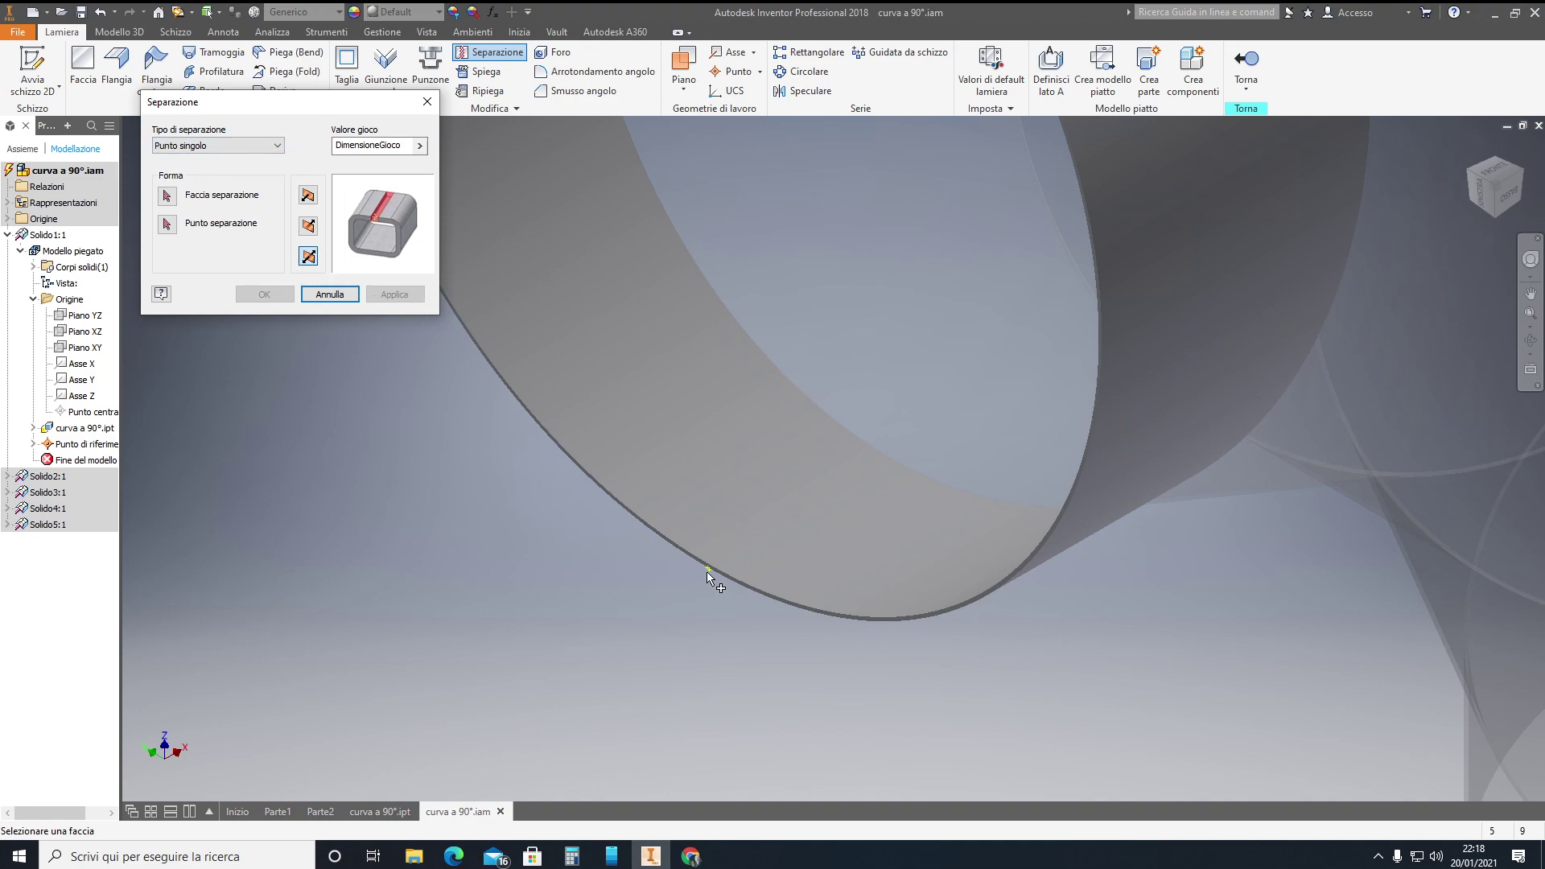
left_click(719, 578)
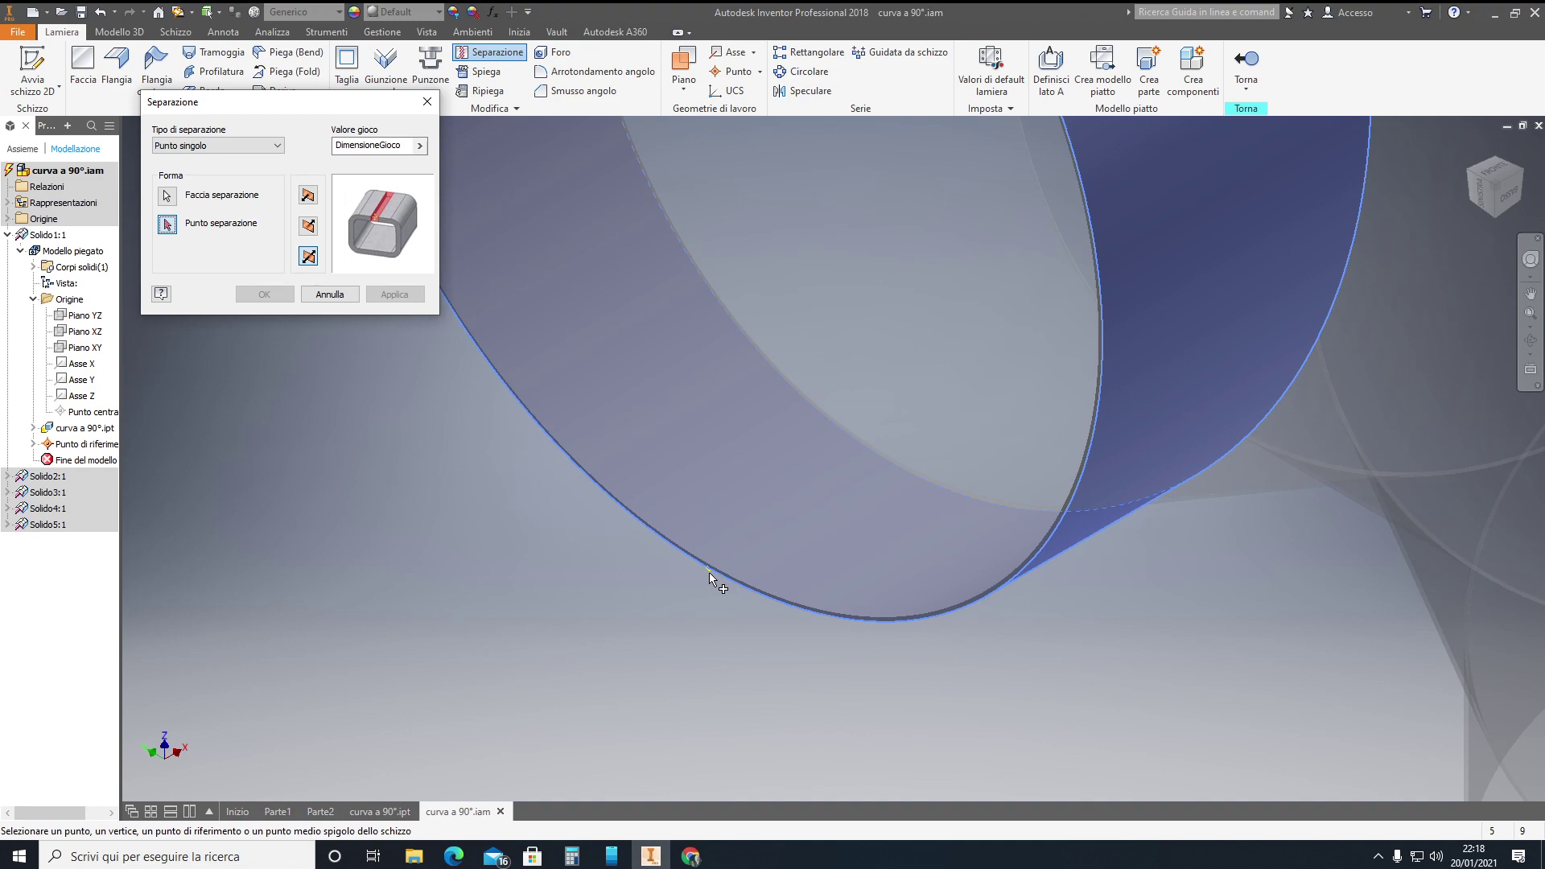
left_click(707, 570)
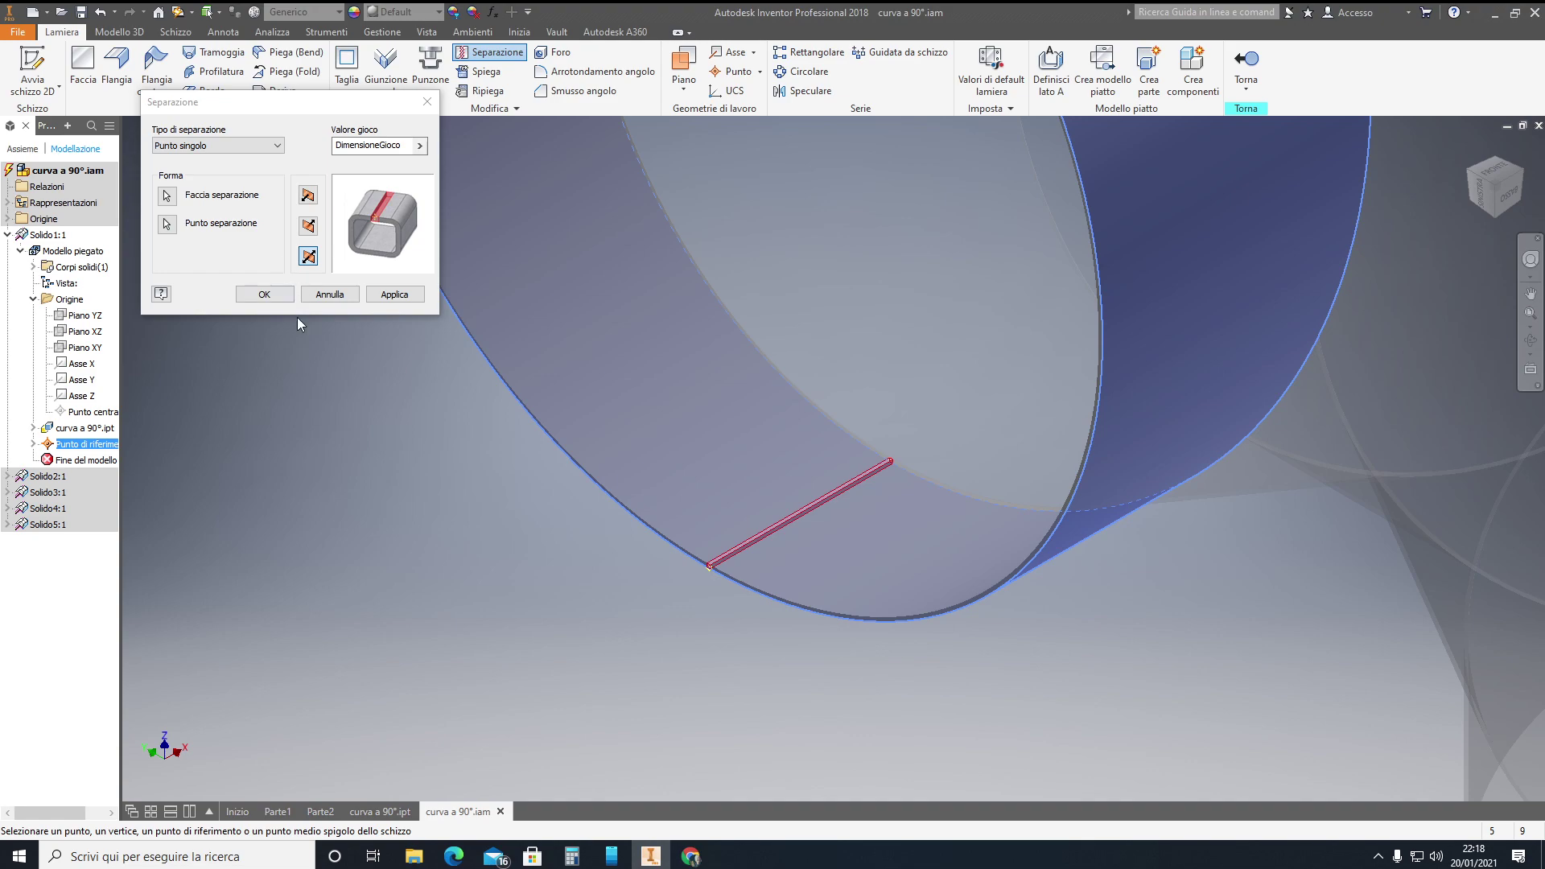
scroll(725, 567, "up", 1)
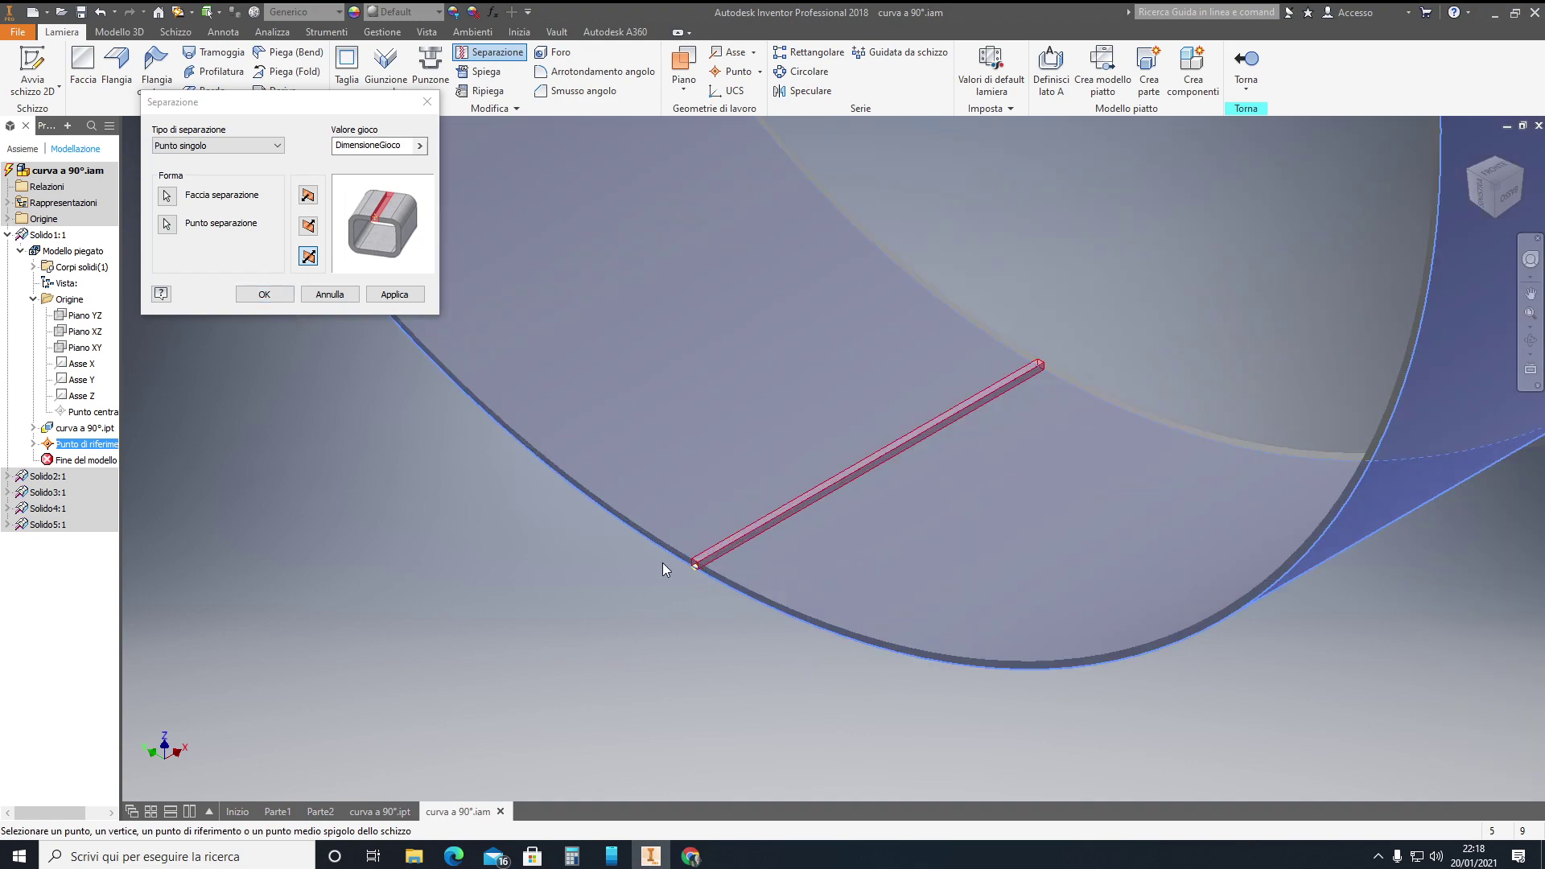
scroll(666, 564, "up", 3)
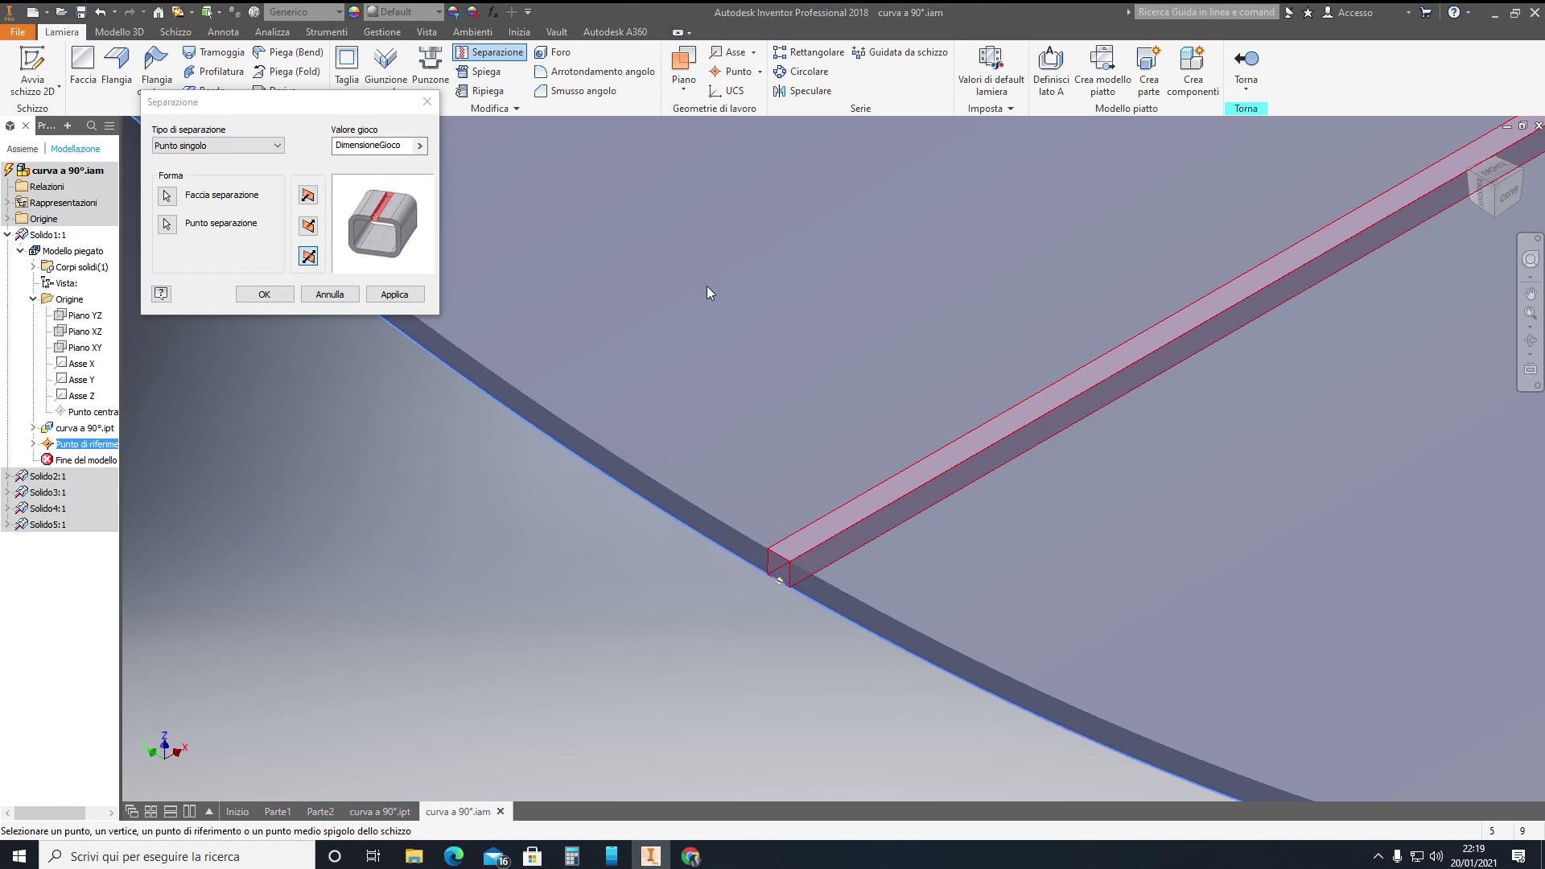
mouse_move(375, 145)
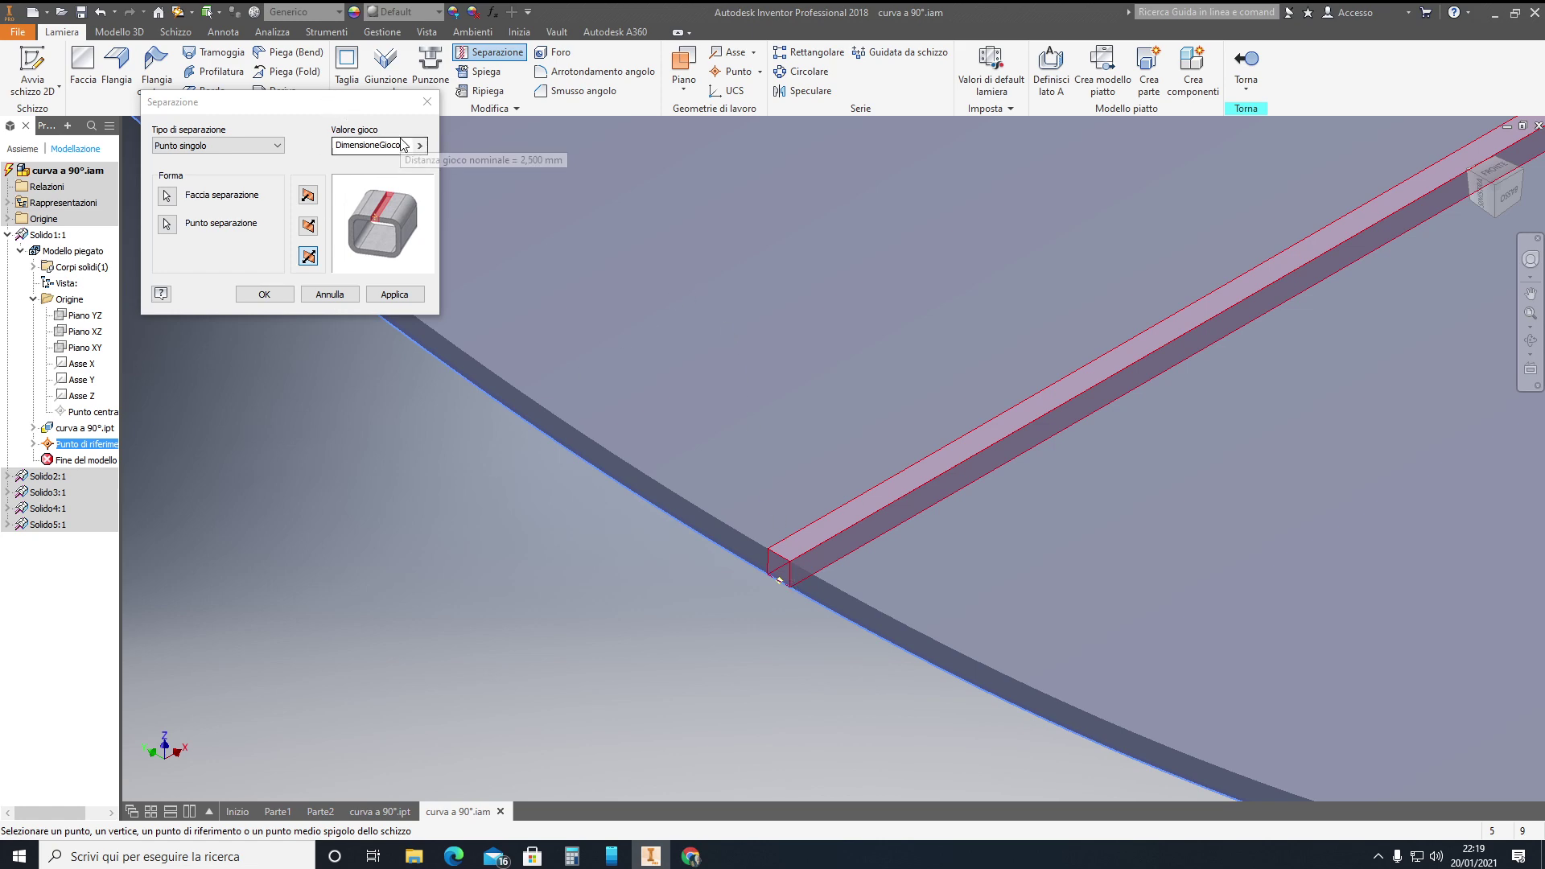
Replace the rip gap value with -1 and apply Separazione1.
left_click_drag(402, 145, 388, 142)
double_click(388, 142)
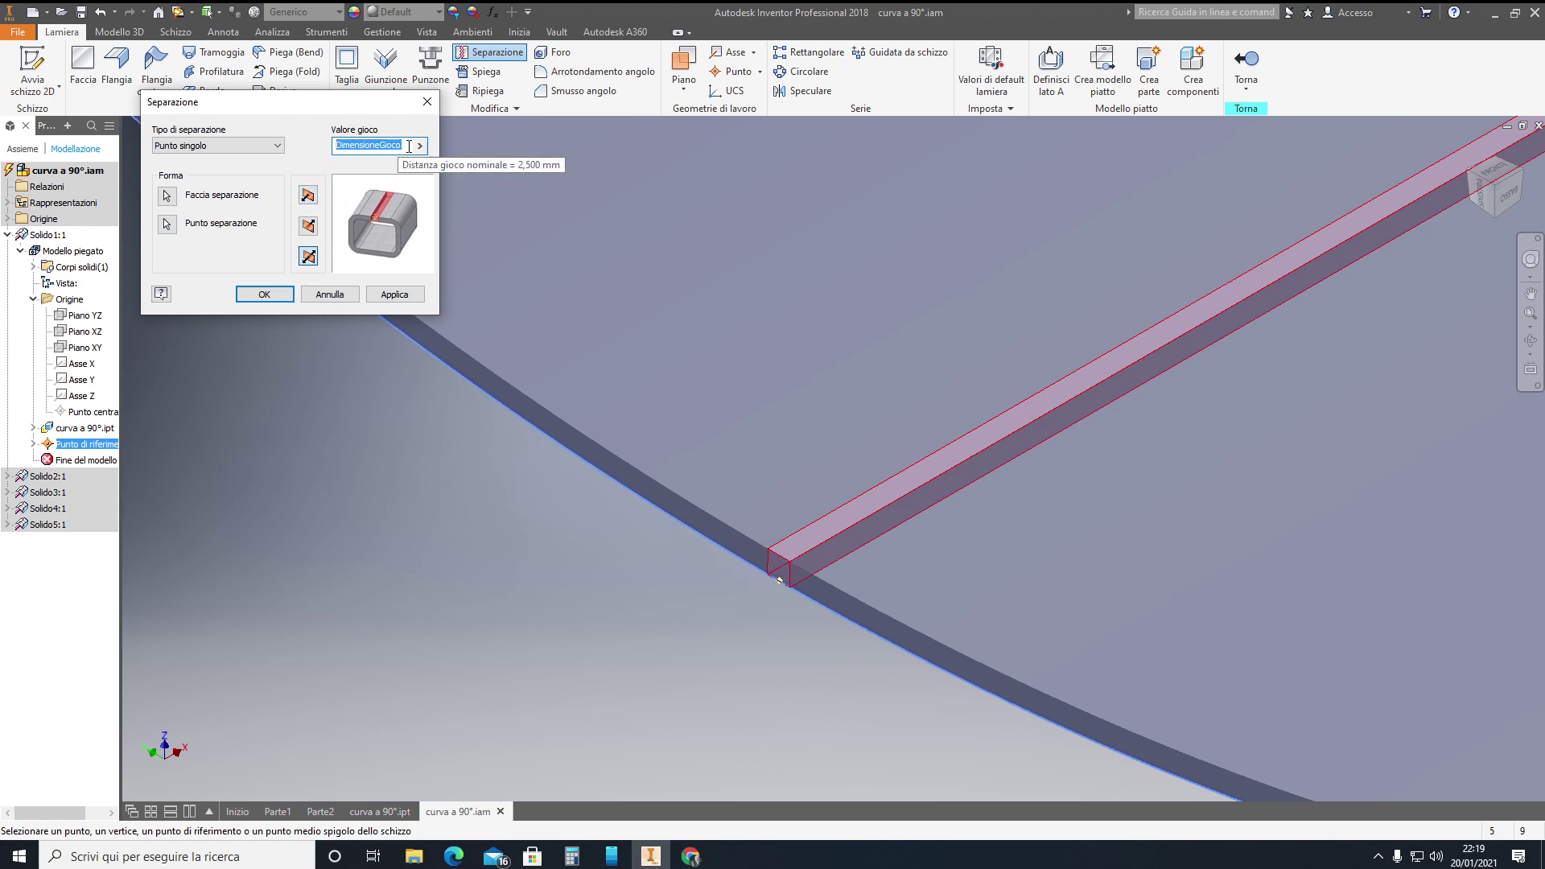
type(",")
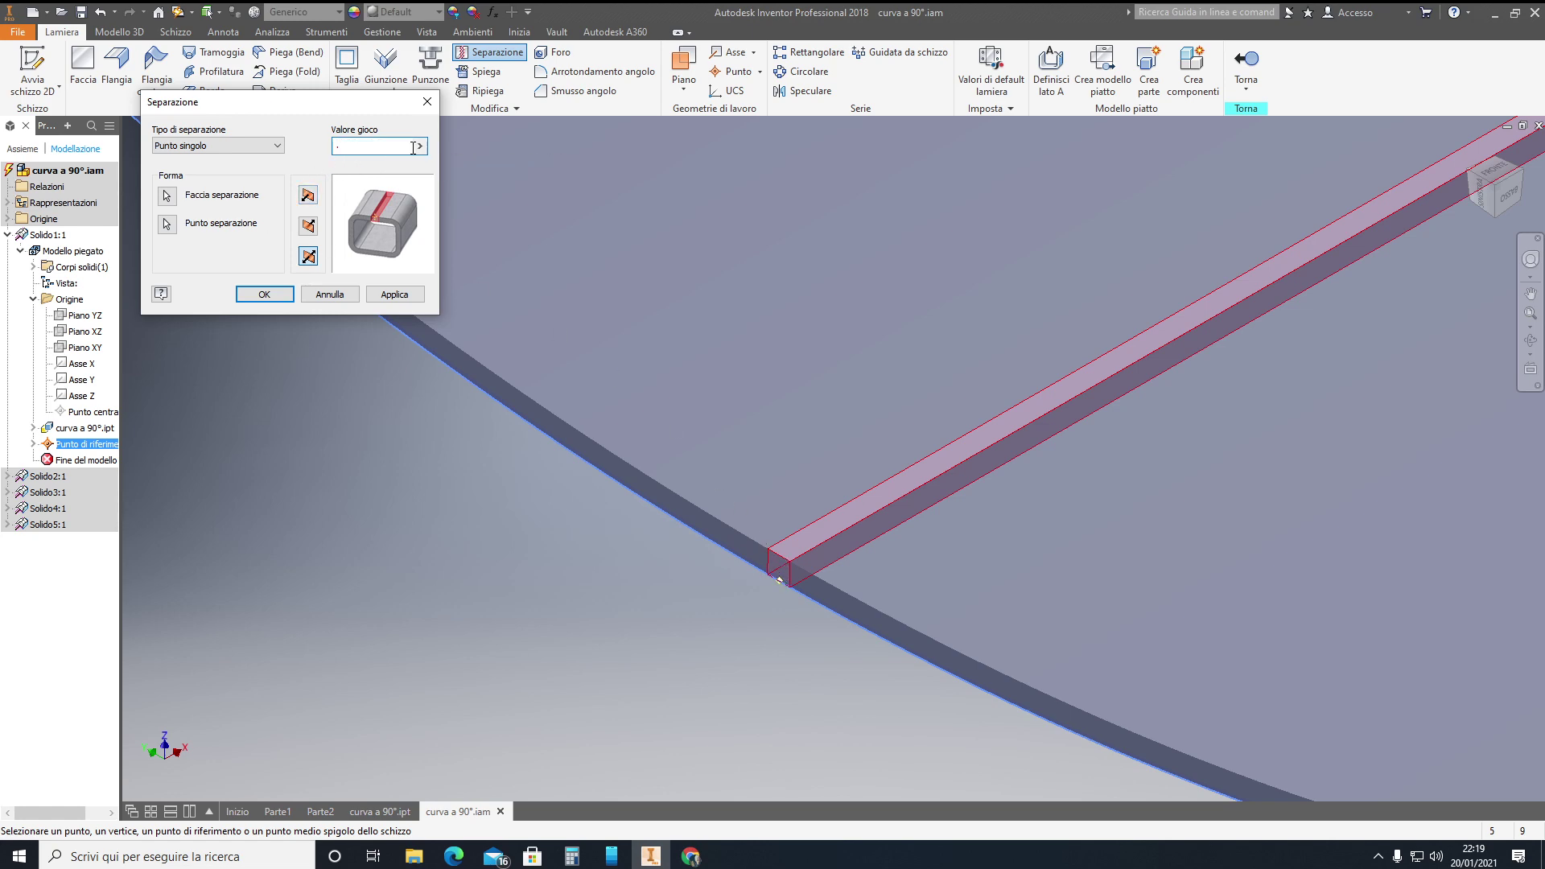
type("1")
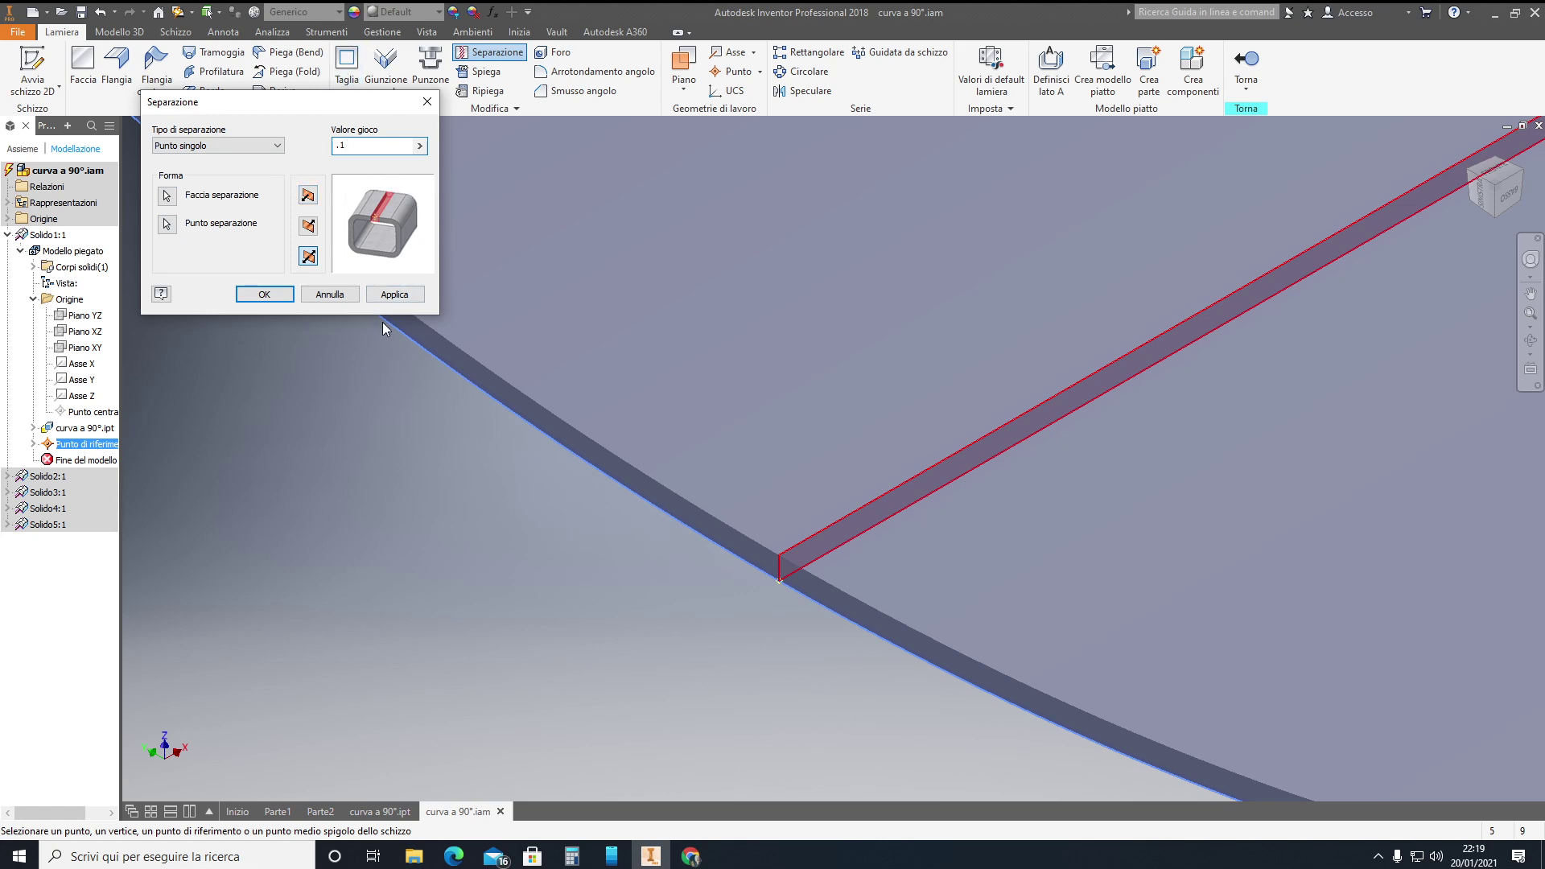
left_click(394, 295)
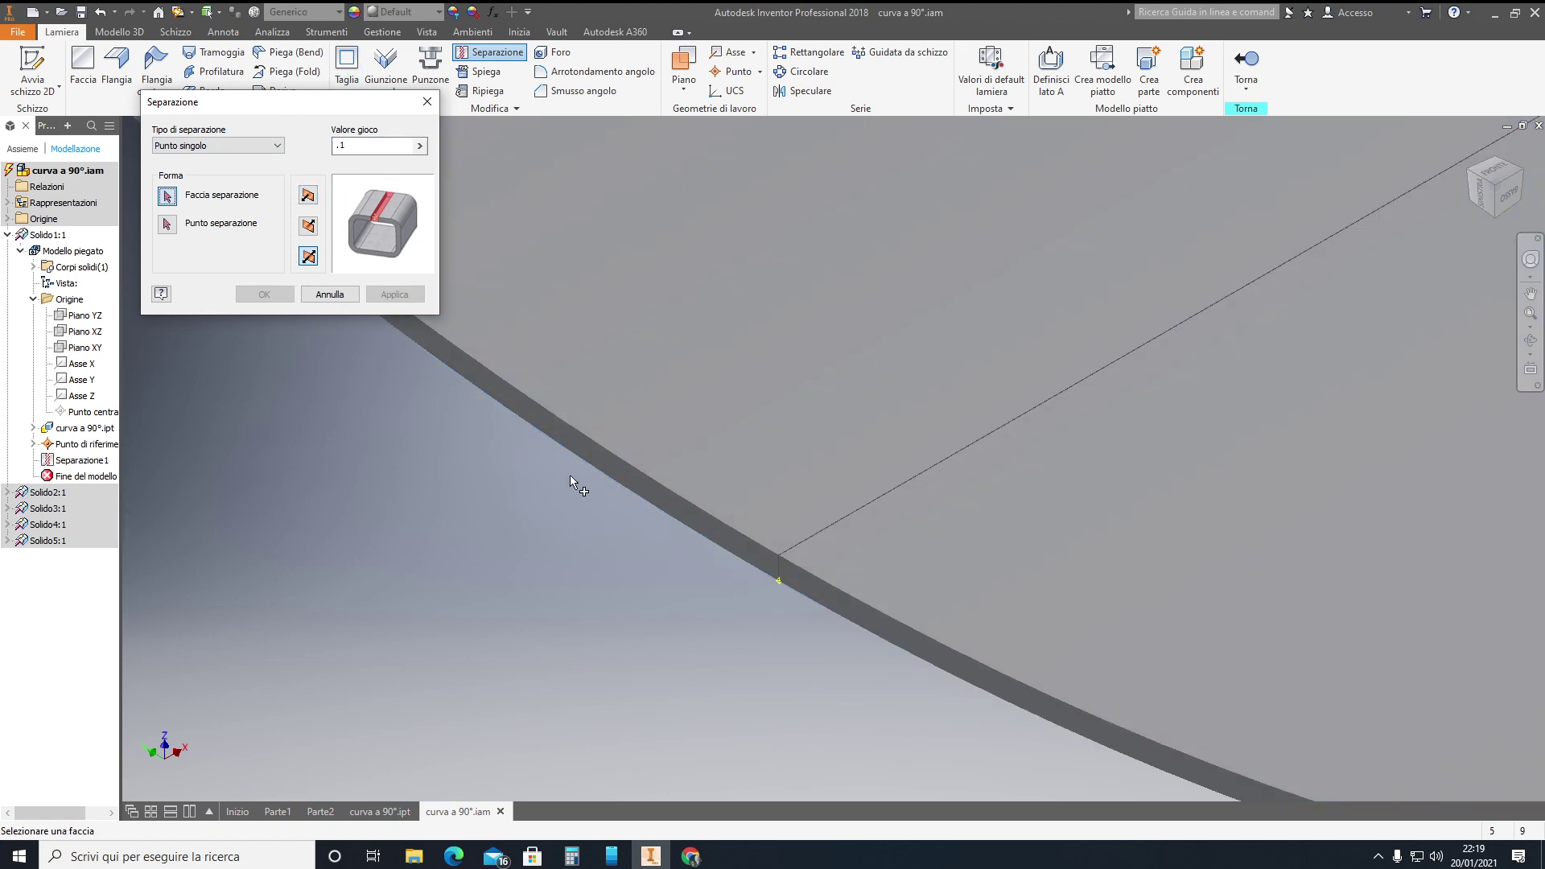
scroll(779, 580, "up", 3)
scroll(798, 557, "up", 3)
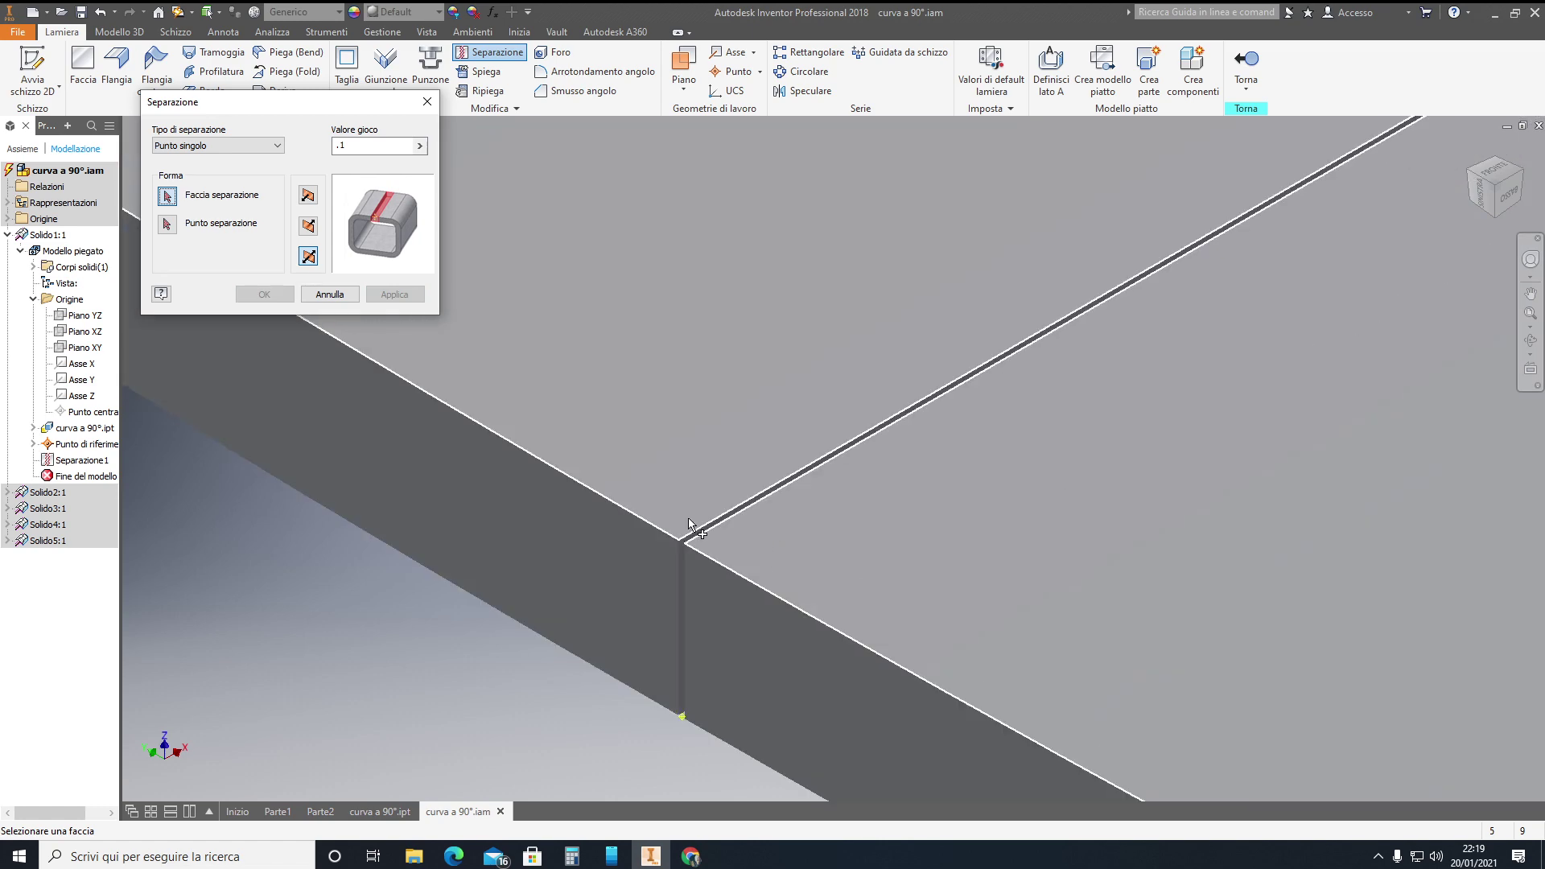
Close Separazione and zoom out to see the ripped ring within the elbow.
left_click(427, 102)
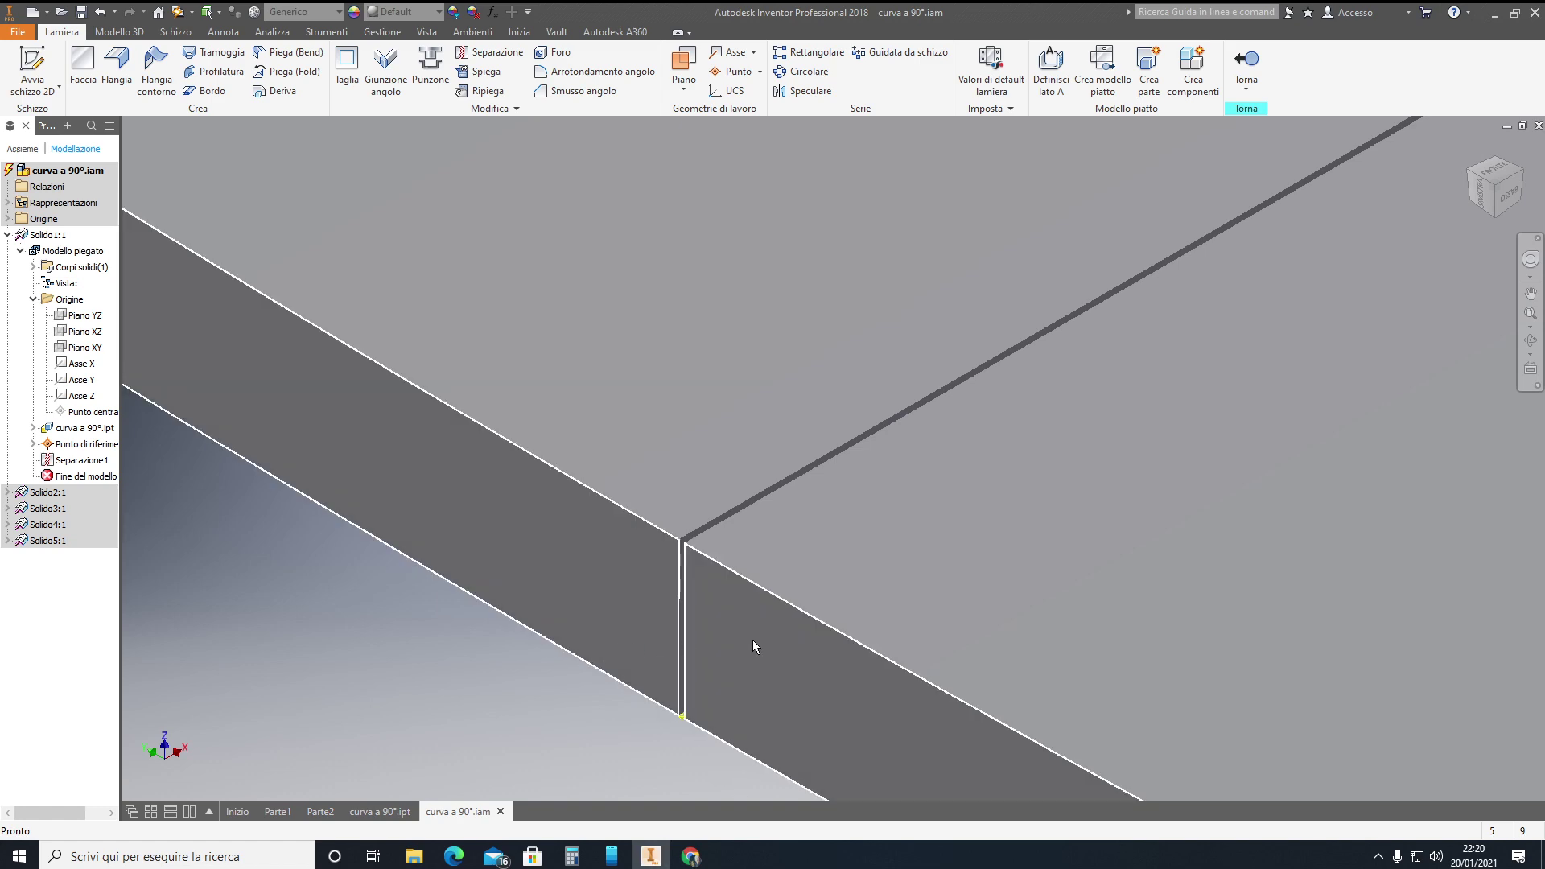
scroll(779, 641, "up", 3)
scroll(815, 639, "up", 3)
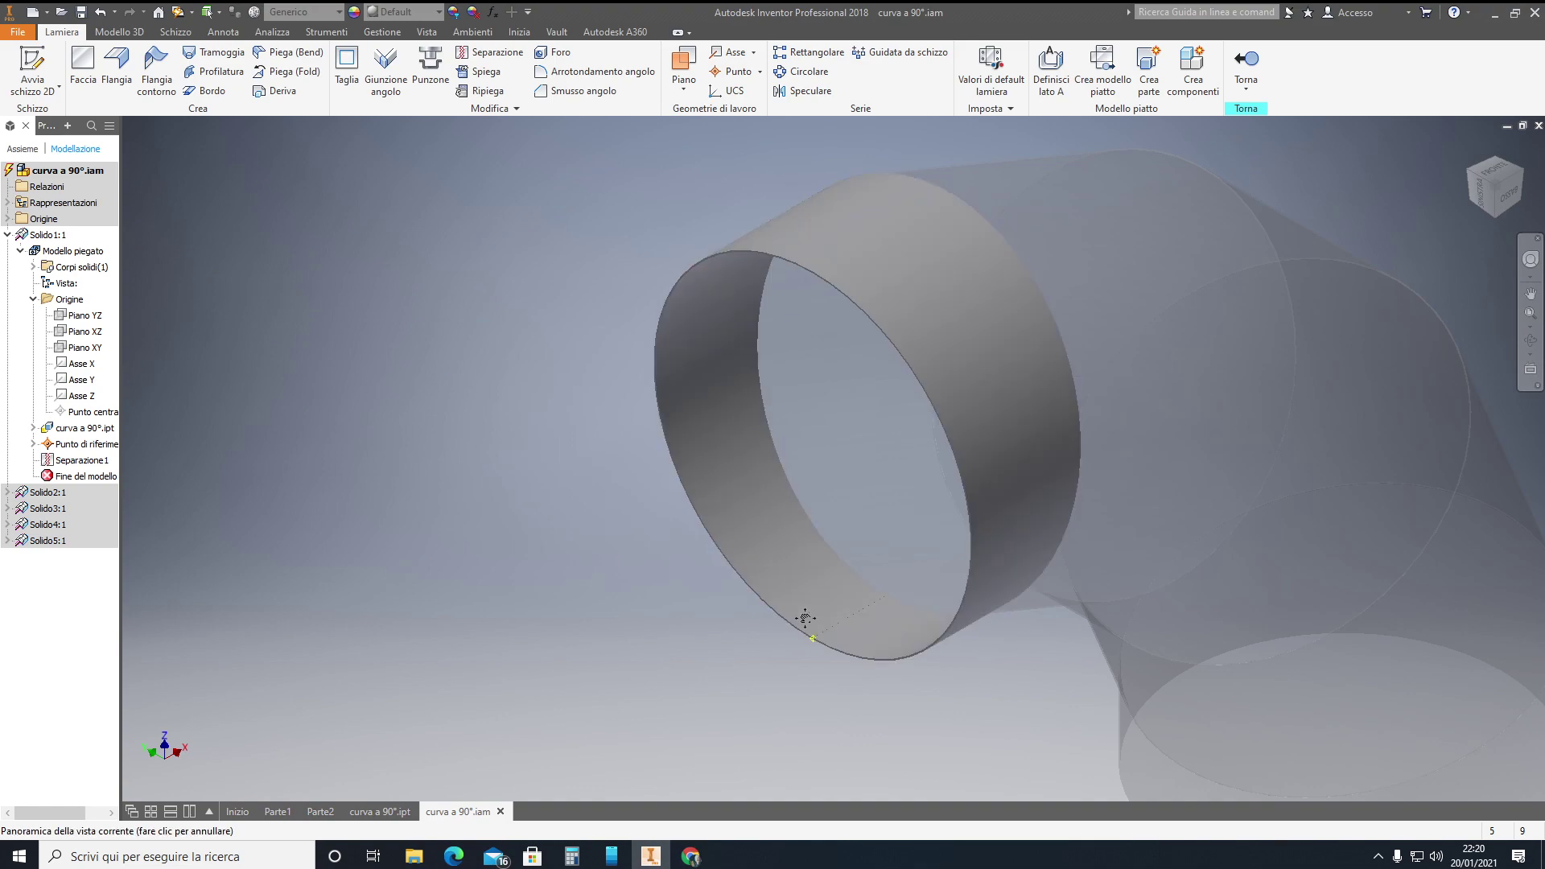
scroll(815, 639, "up", 2)
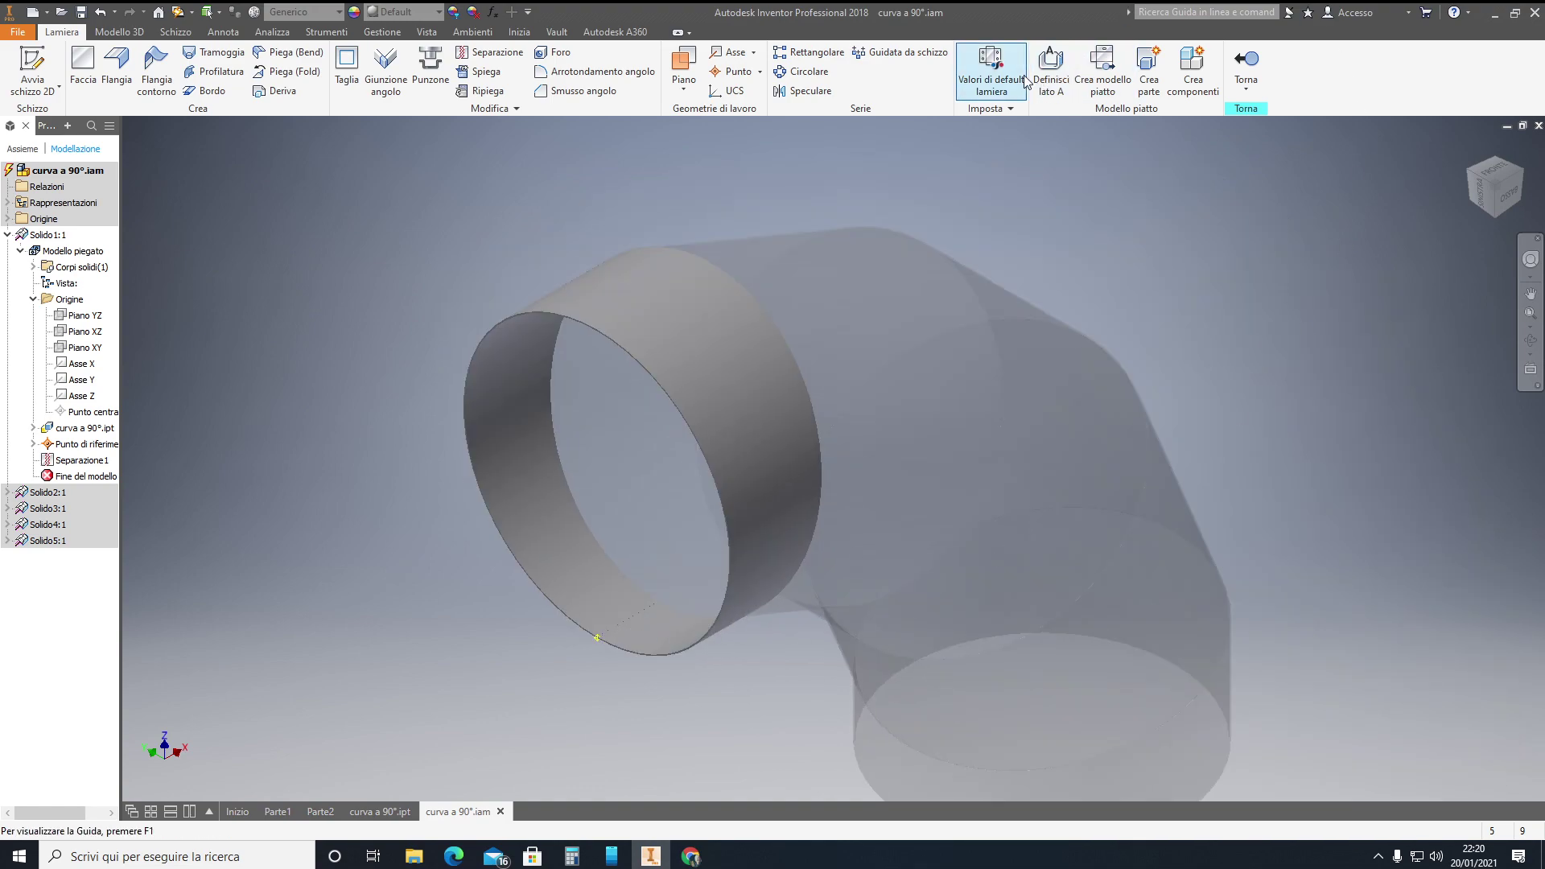
Unfold Solido1 into a flat pattern, return to the folded part, then back to curva a 90°.iam.
left_click(1124, 72)
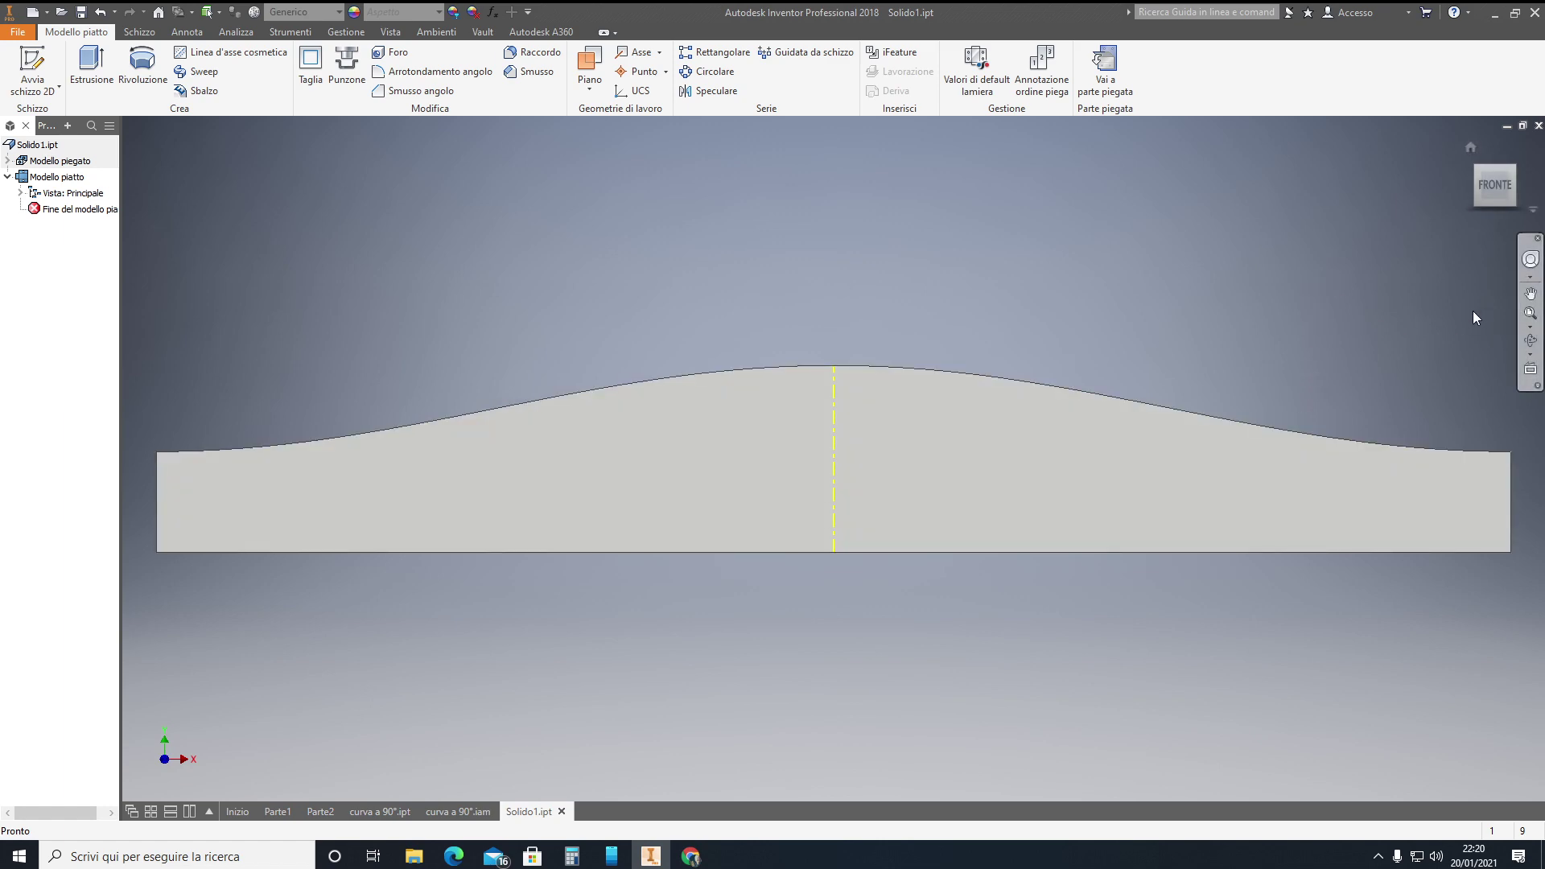
left_click(1097, 59)
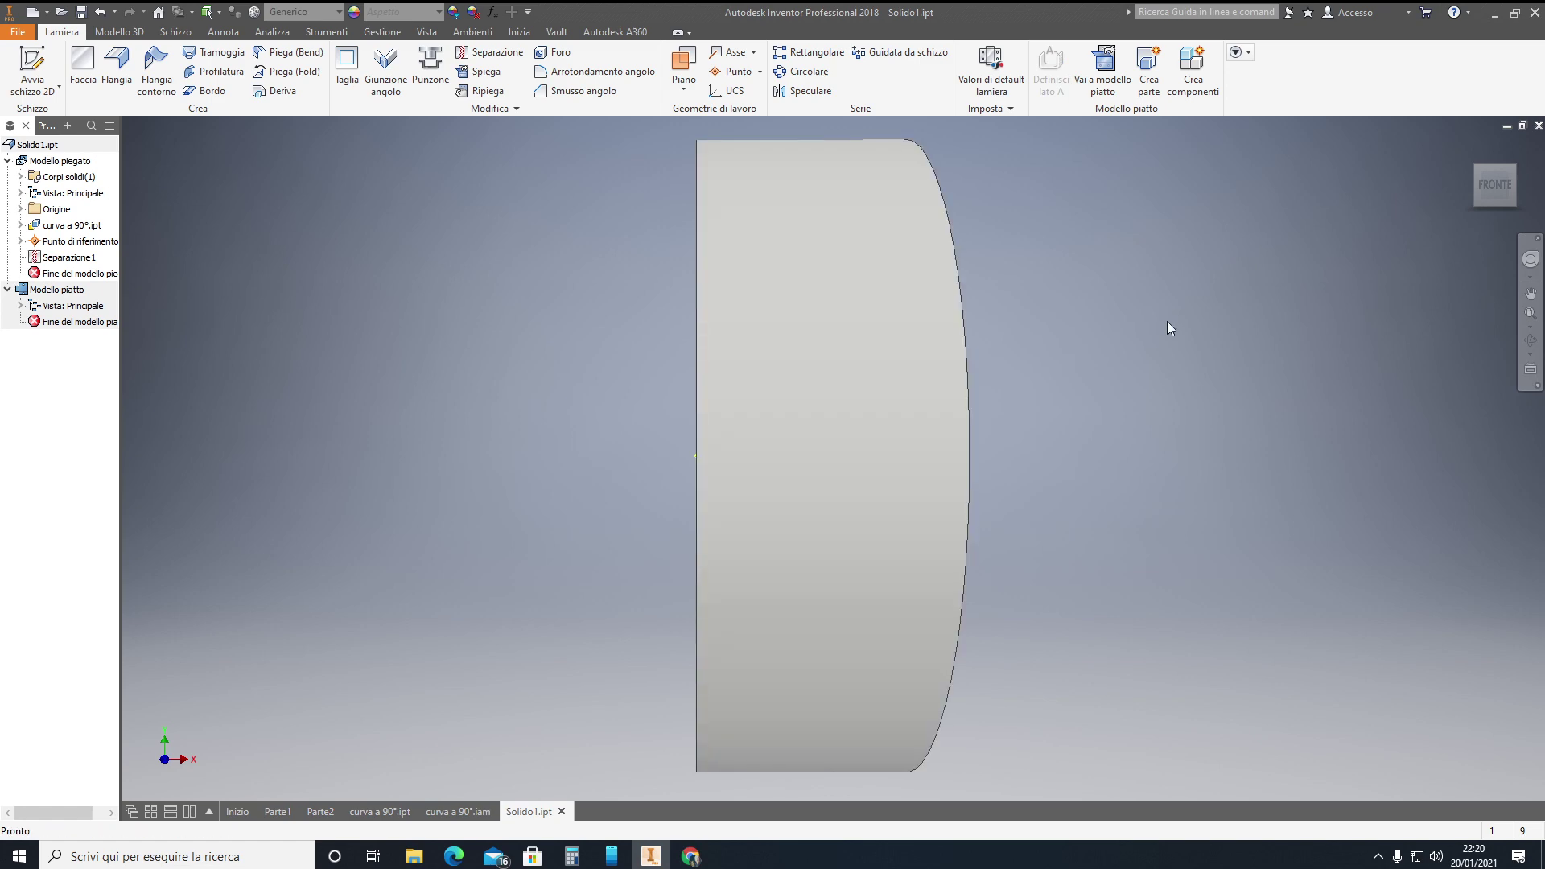
left_click(1469, 147)
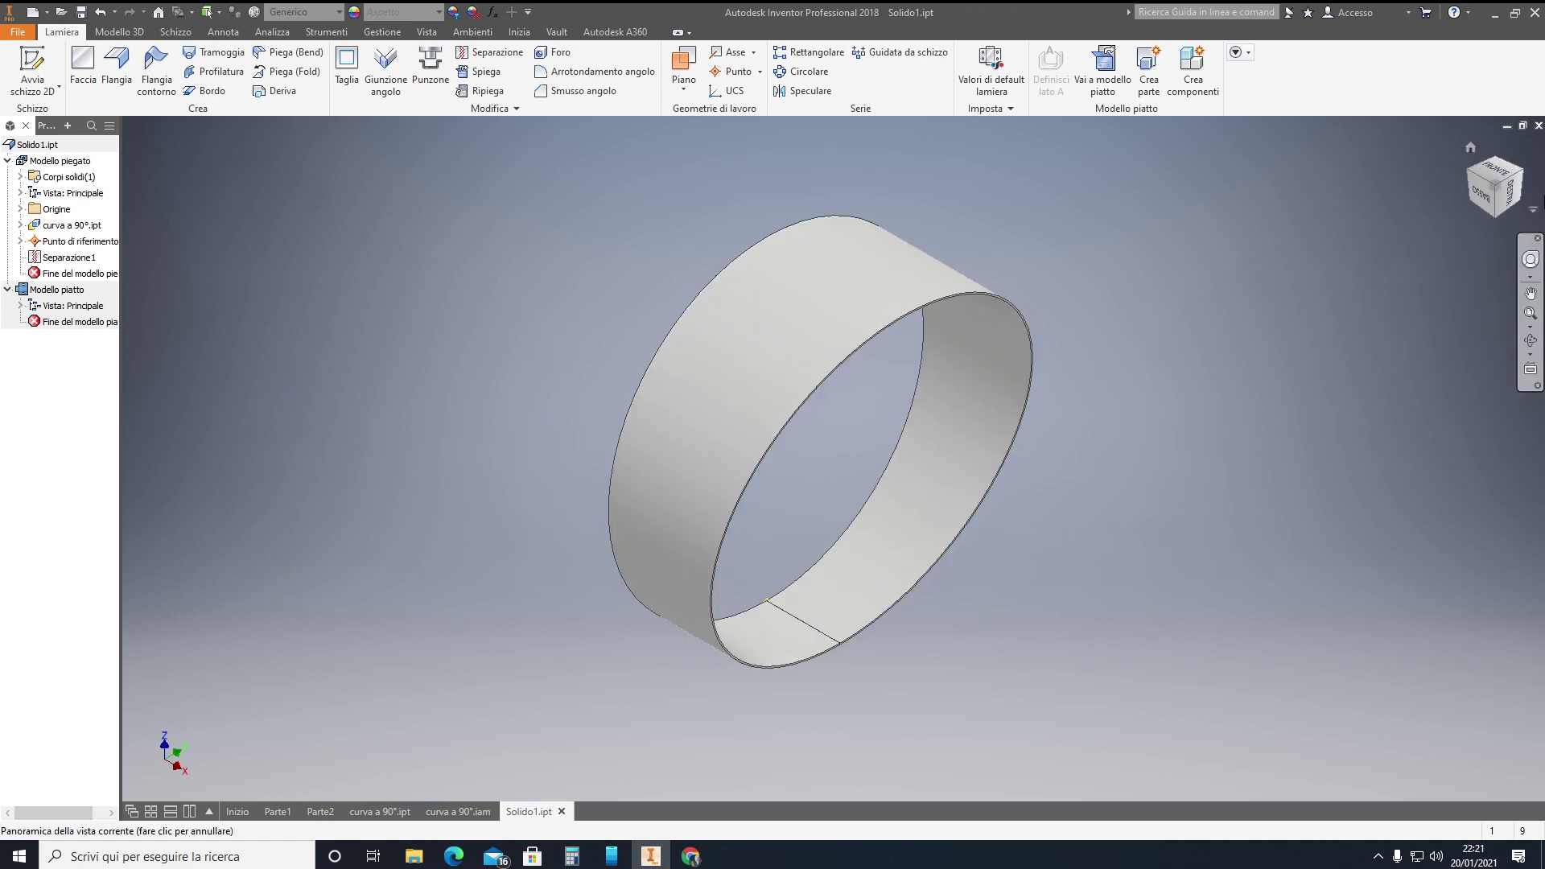
left_click(1502, 197)
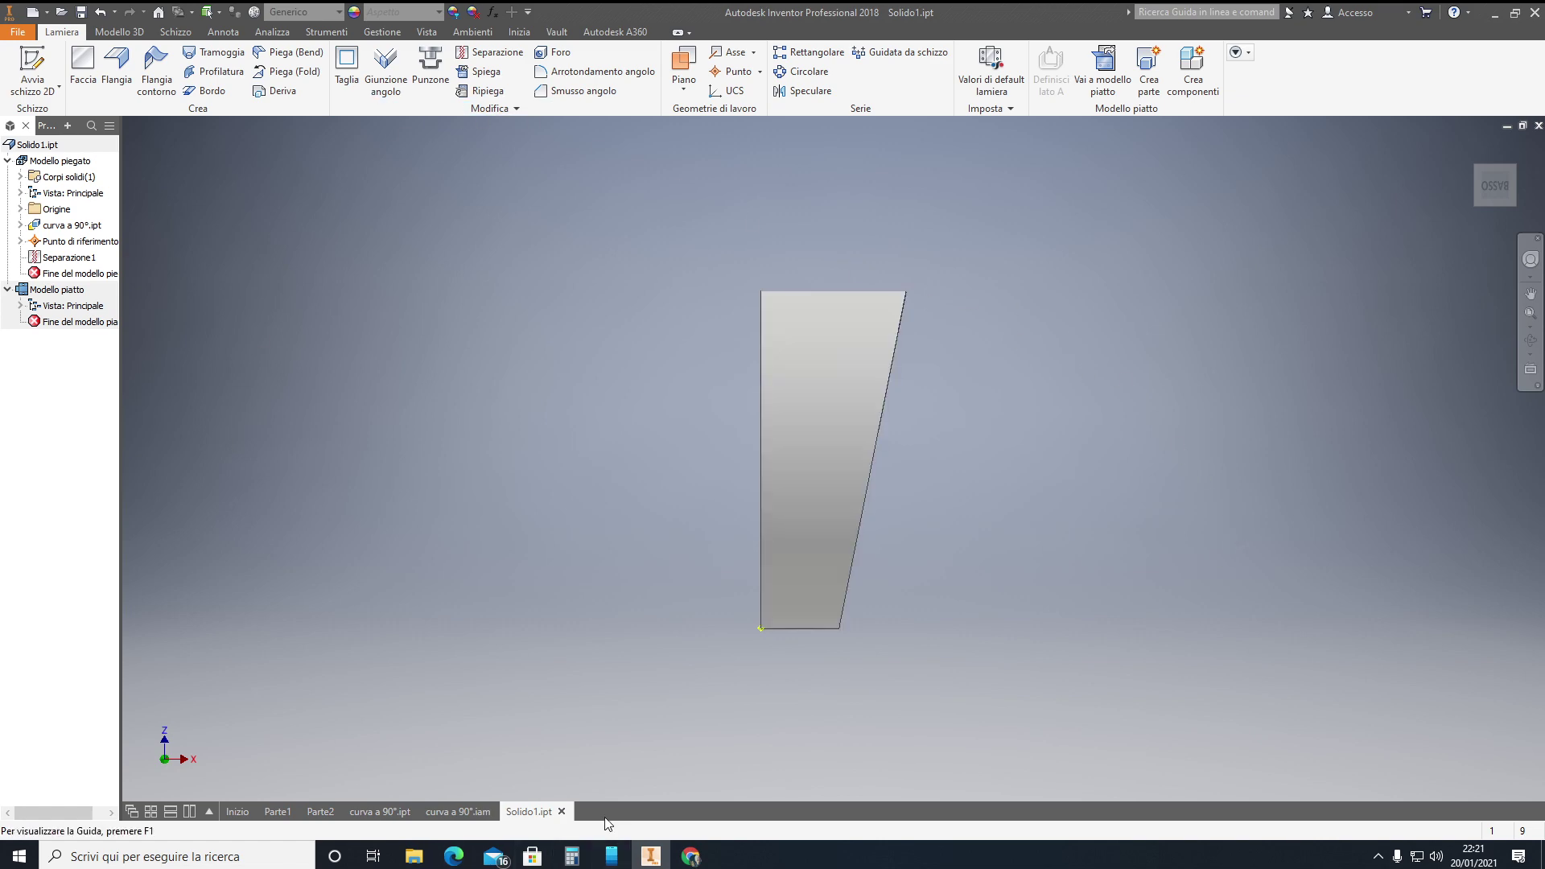
left_click(458, 811)
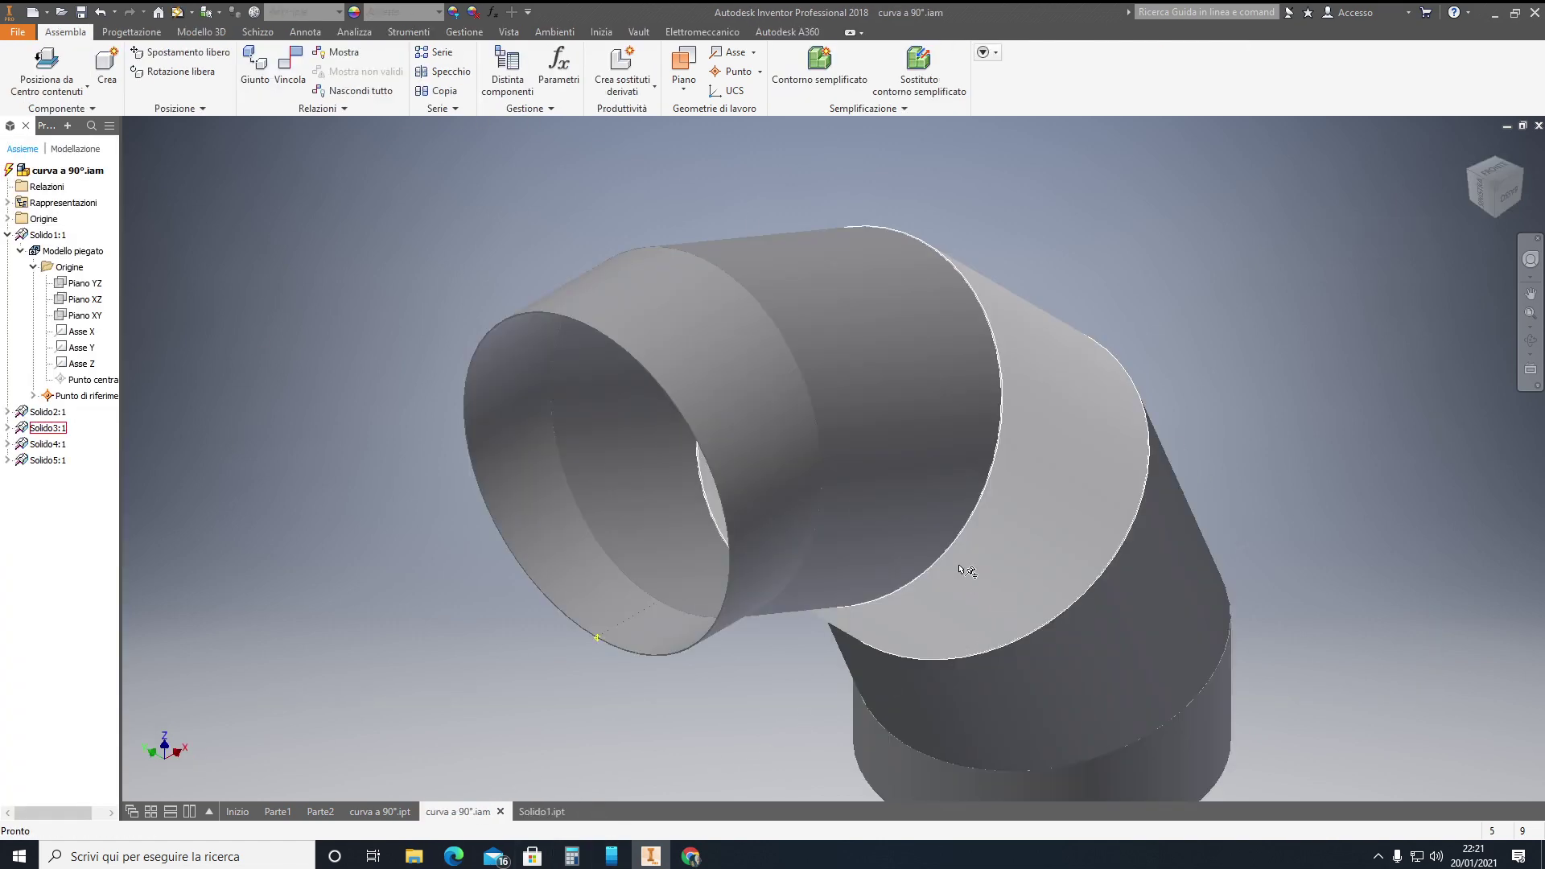
Edit the second elbow segment, Solido2, in place within the assembly.
left_click(899, 273)
double_click(897, 272)
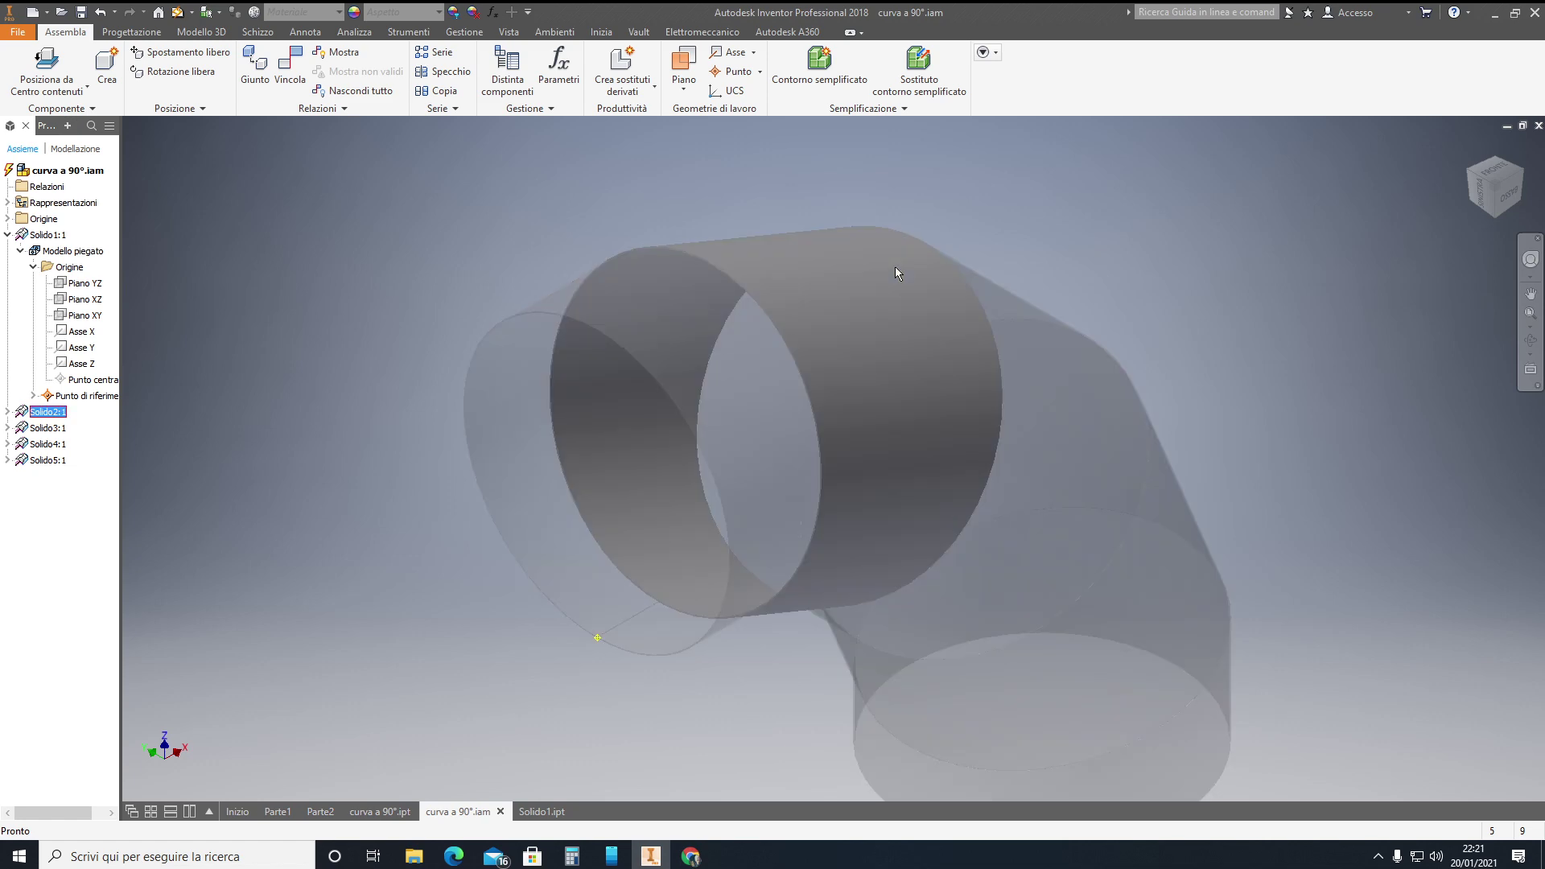
scroll(763, 630, "down", 3)
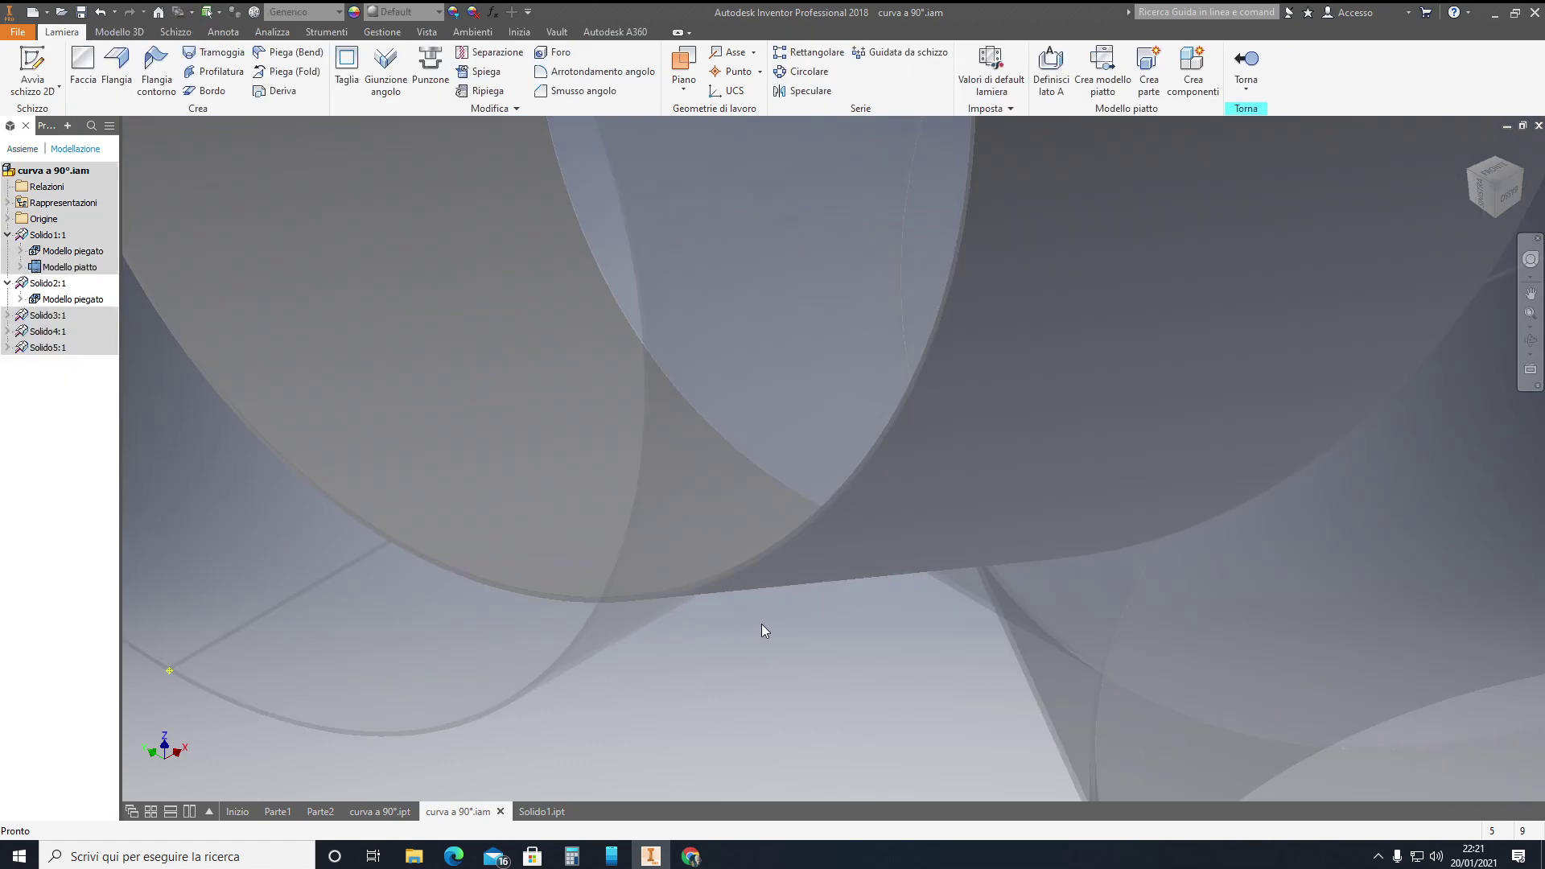
Add a work point where Solido2's Piano XZ plane crosses its end edge.
left_click(715, 71)
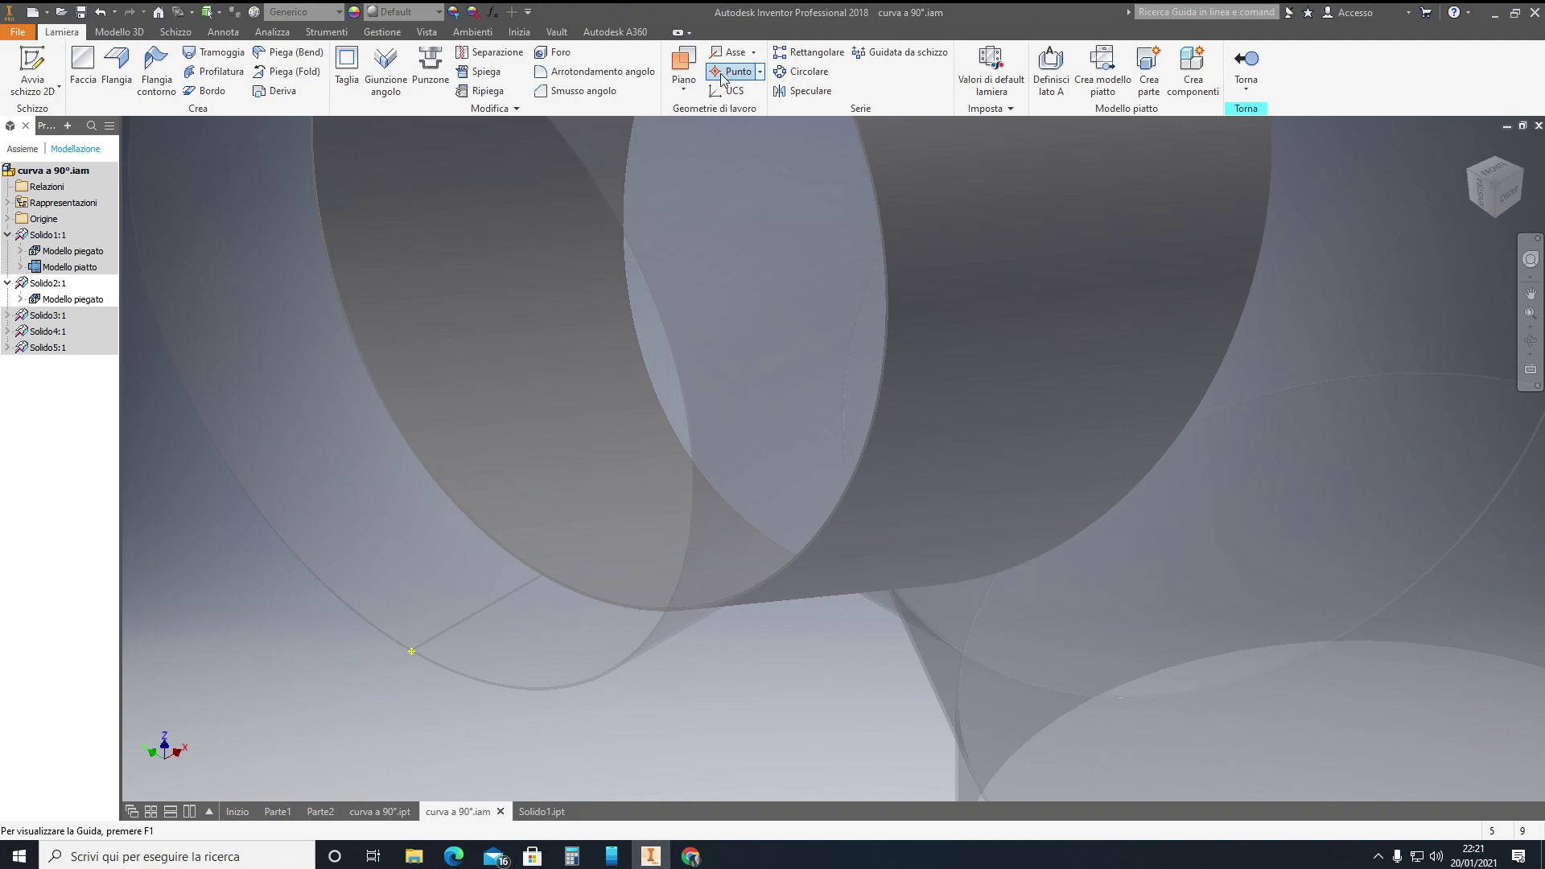
left_click(22, 299)
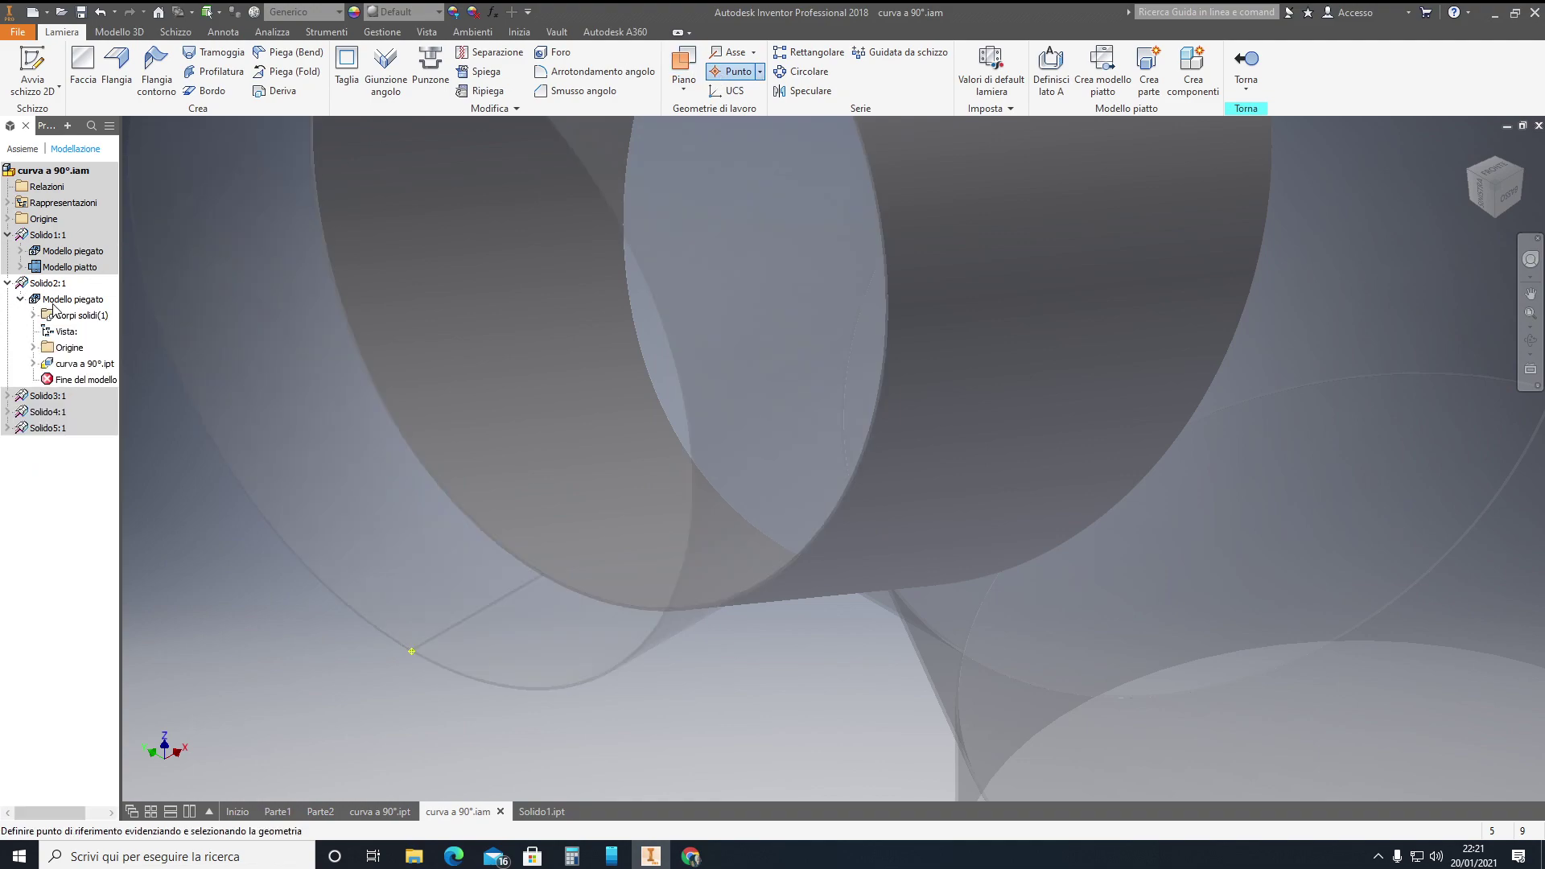
left_click(35, 348)
scroll(174, 388, "down", 5)
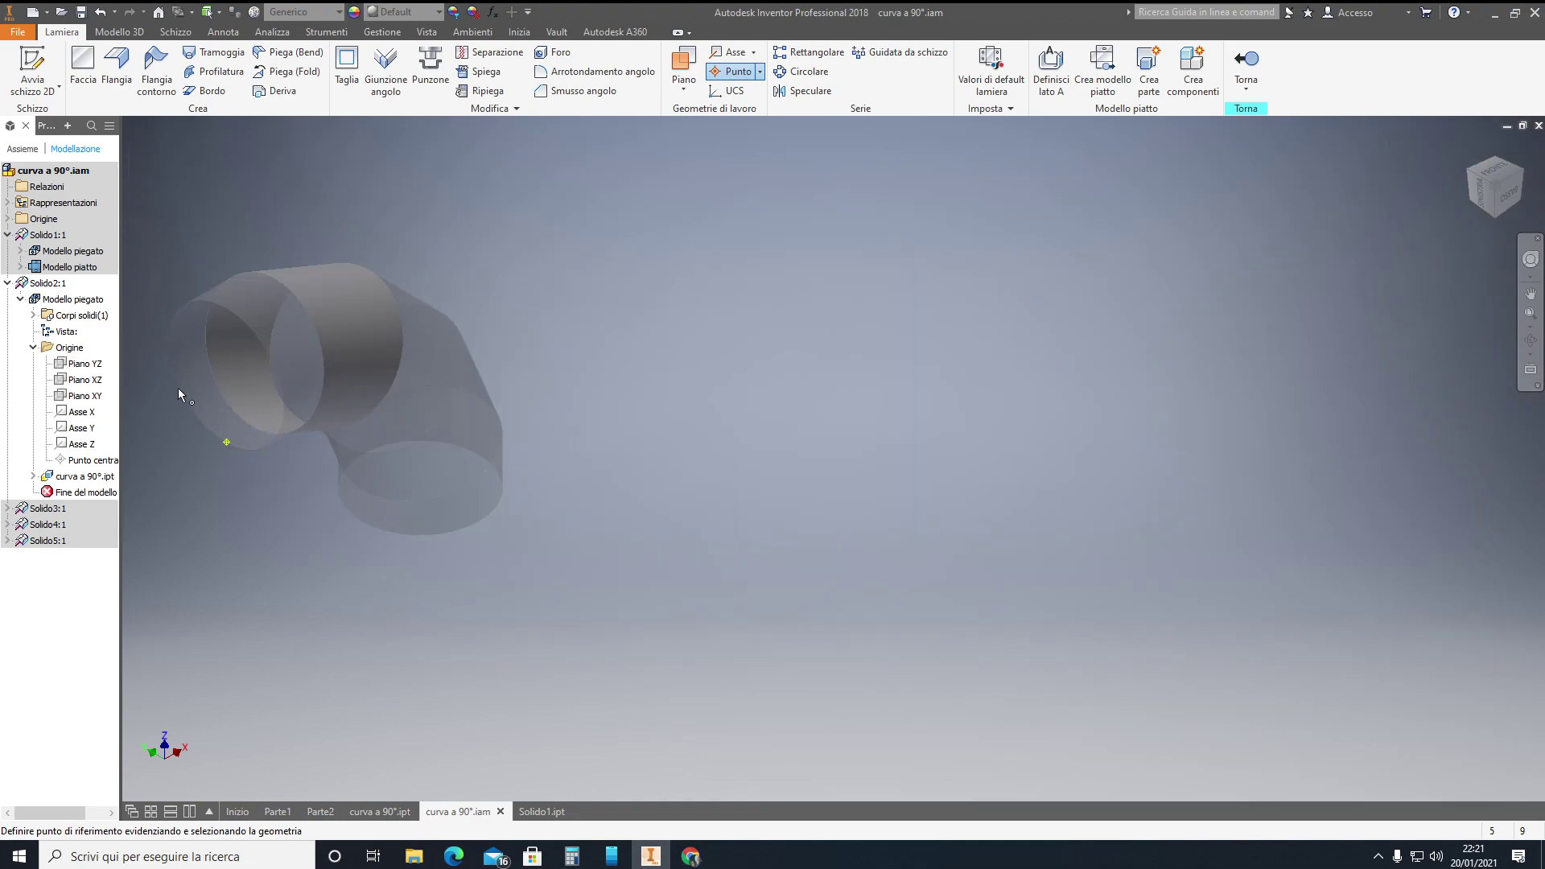
scroll(165, 388, "up", 5)
scroll(166, 388, "down", 4)
mouse_move(166, 388)
middle_mouse_down()
mouse_move(298, 422)
mouse_move(325, 408)
middle_mouse_up()
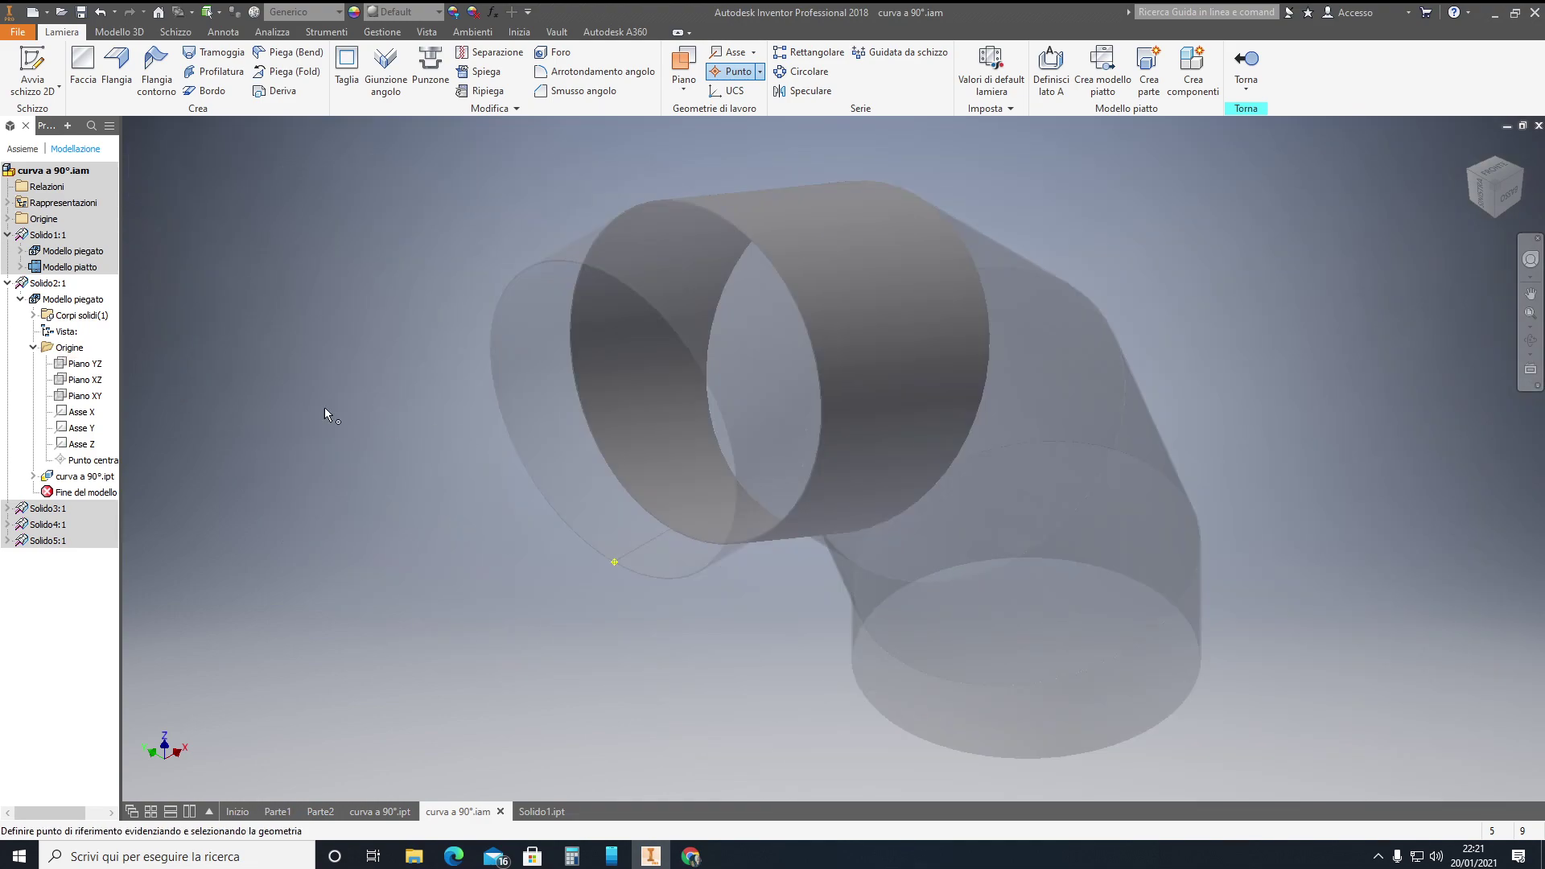
left_click(84, 380)
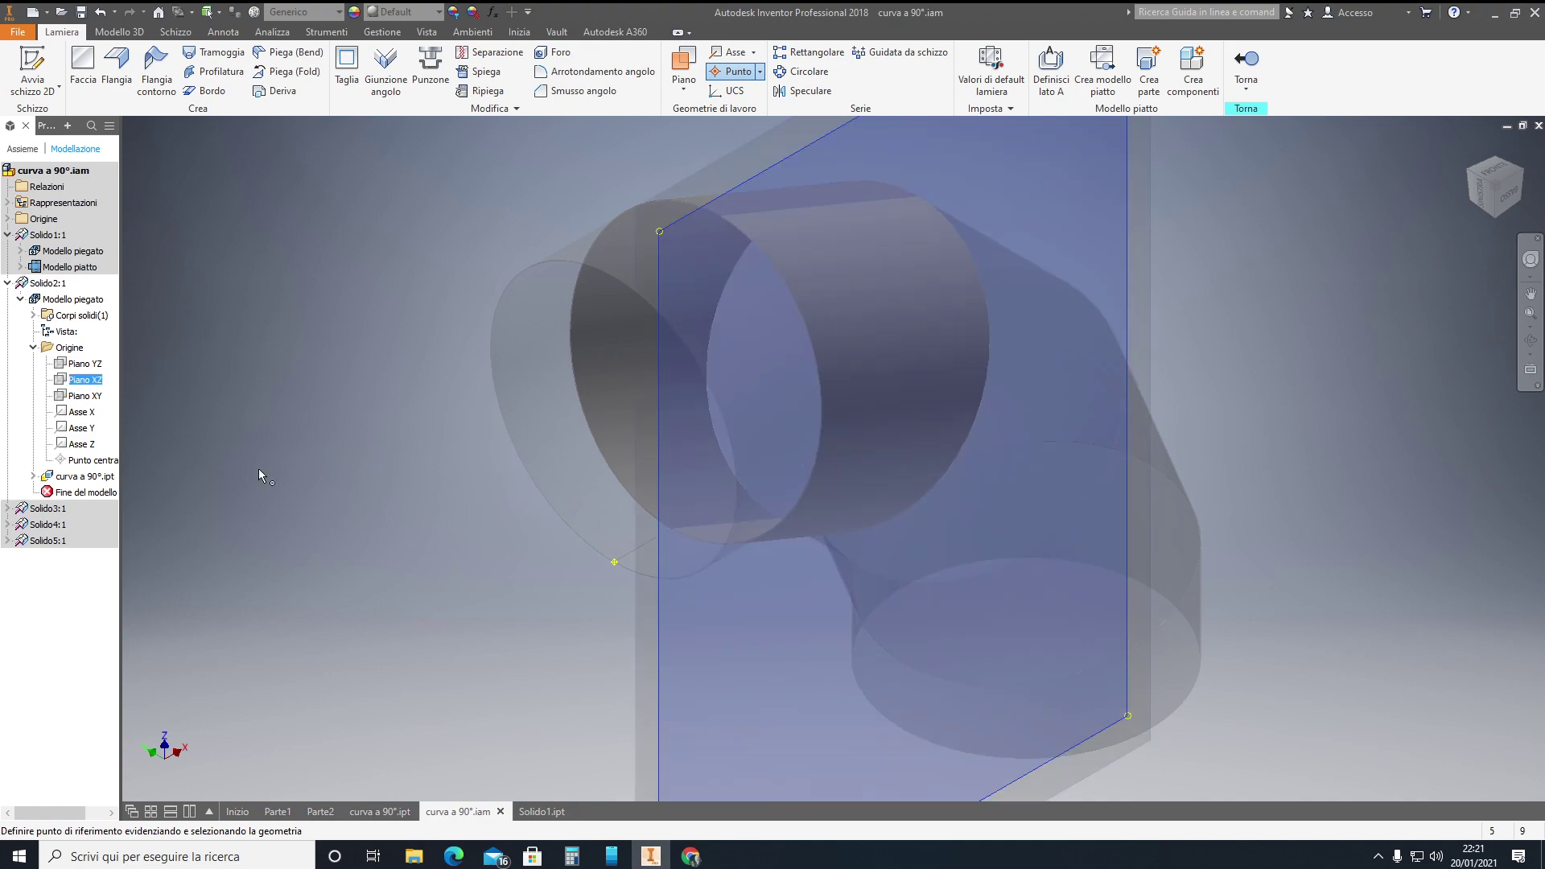
scroll(755, 525, "up", 5)
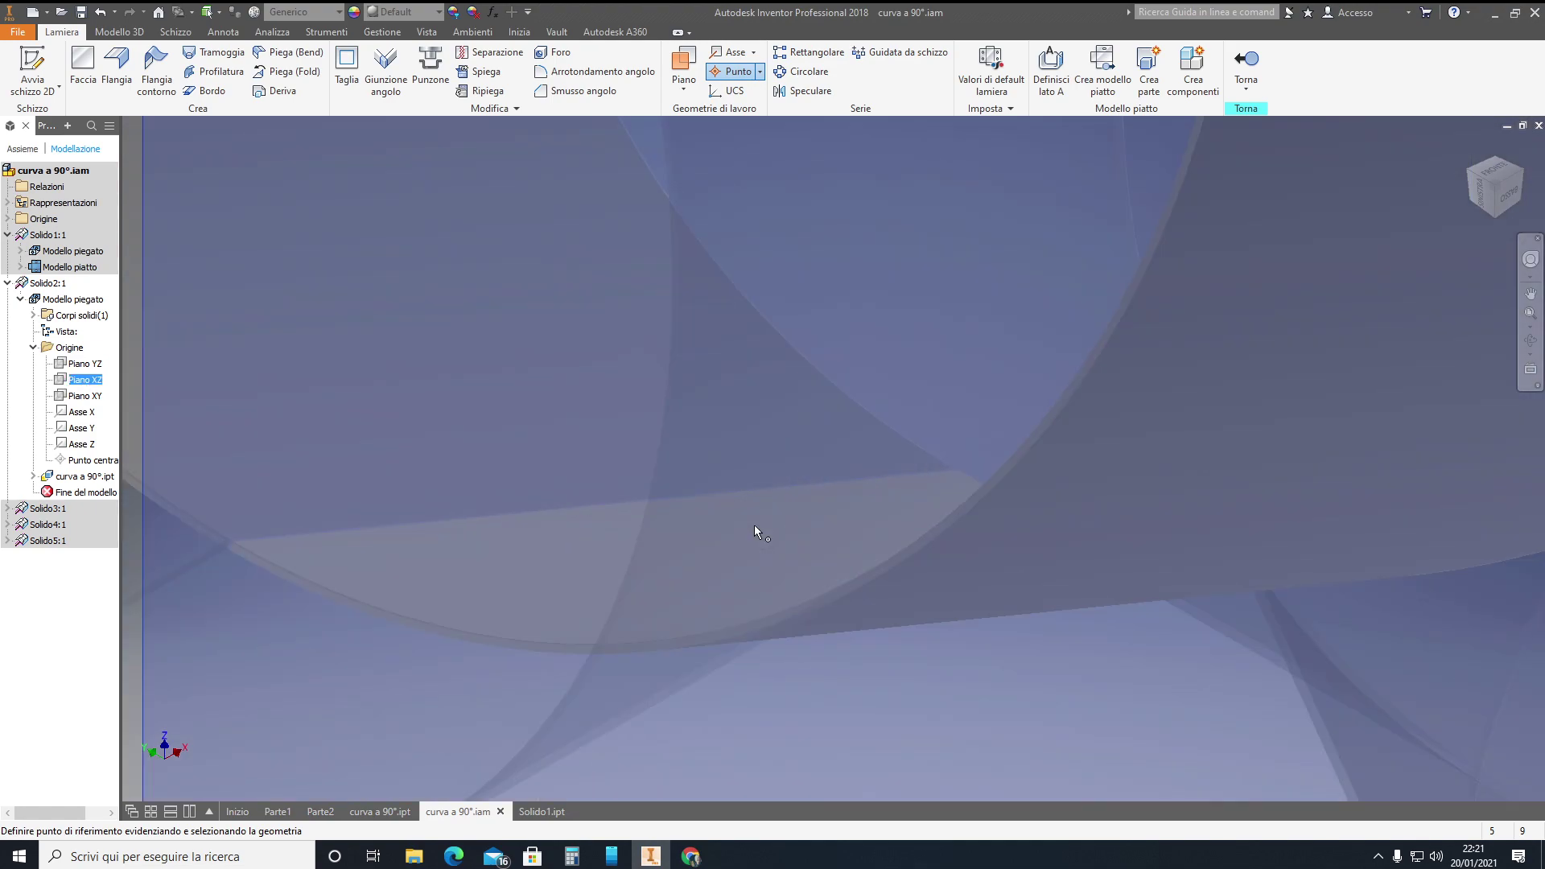
left_click(796, 619)
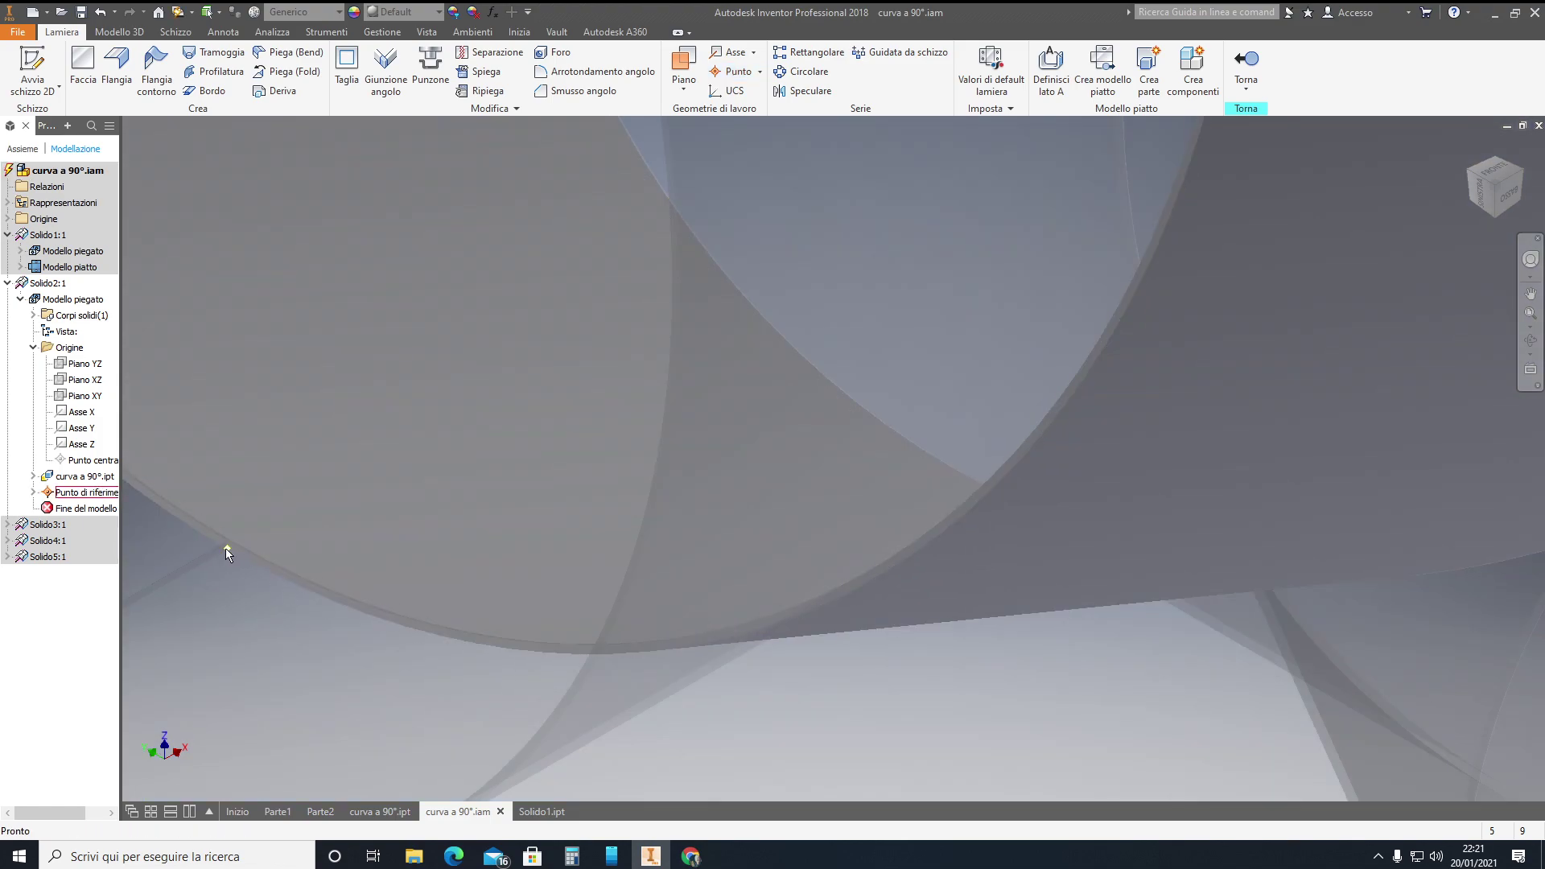
Zoom and pan to frame the work point on the segment's lower edge.
scroll(674, 524, "up", 3)
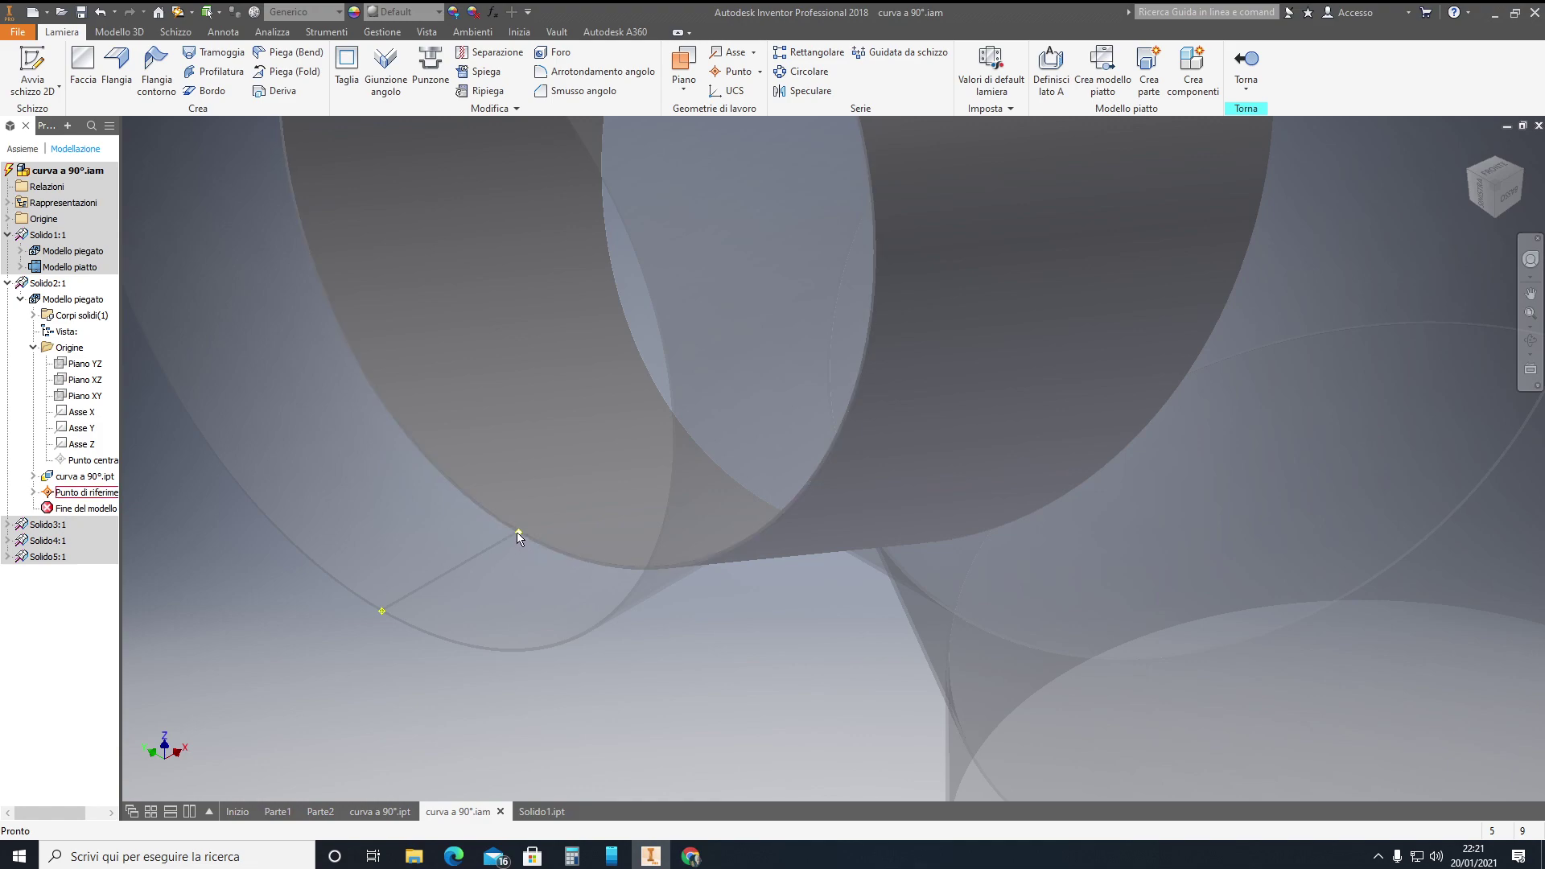
scroll(518, 538, "up", 5)
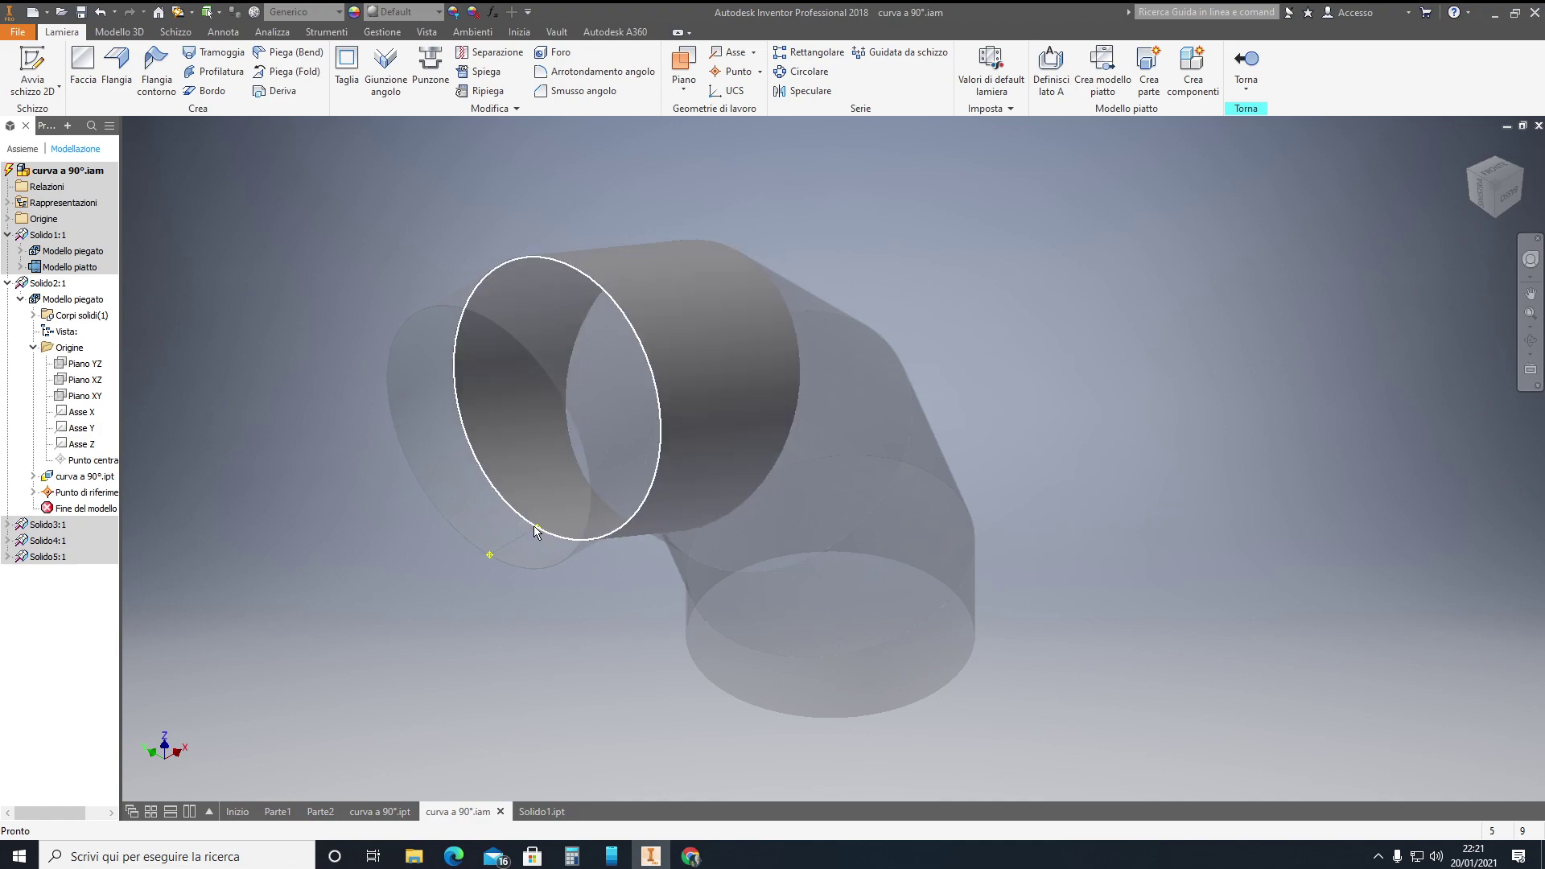
scroll(552, 526, "down", 5)
key("F2")
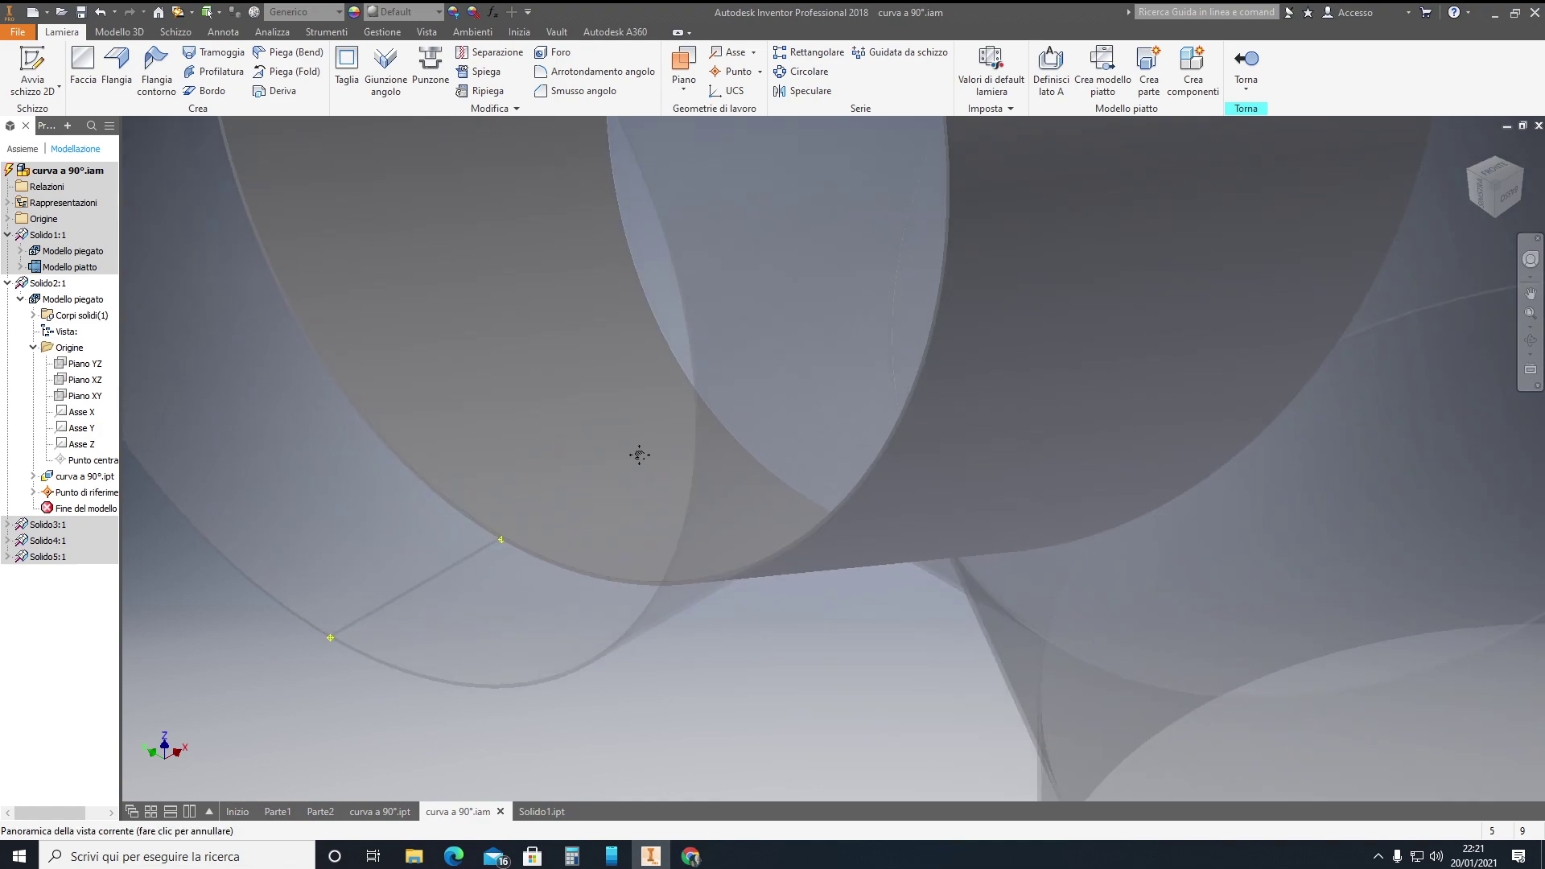
left_click_drag(639, 455, 673, 598)
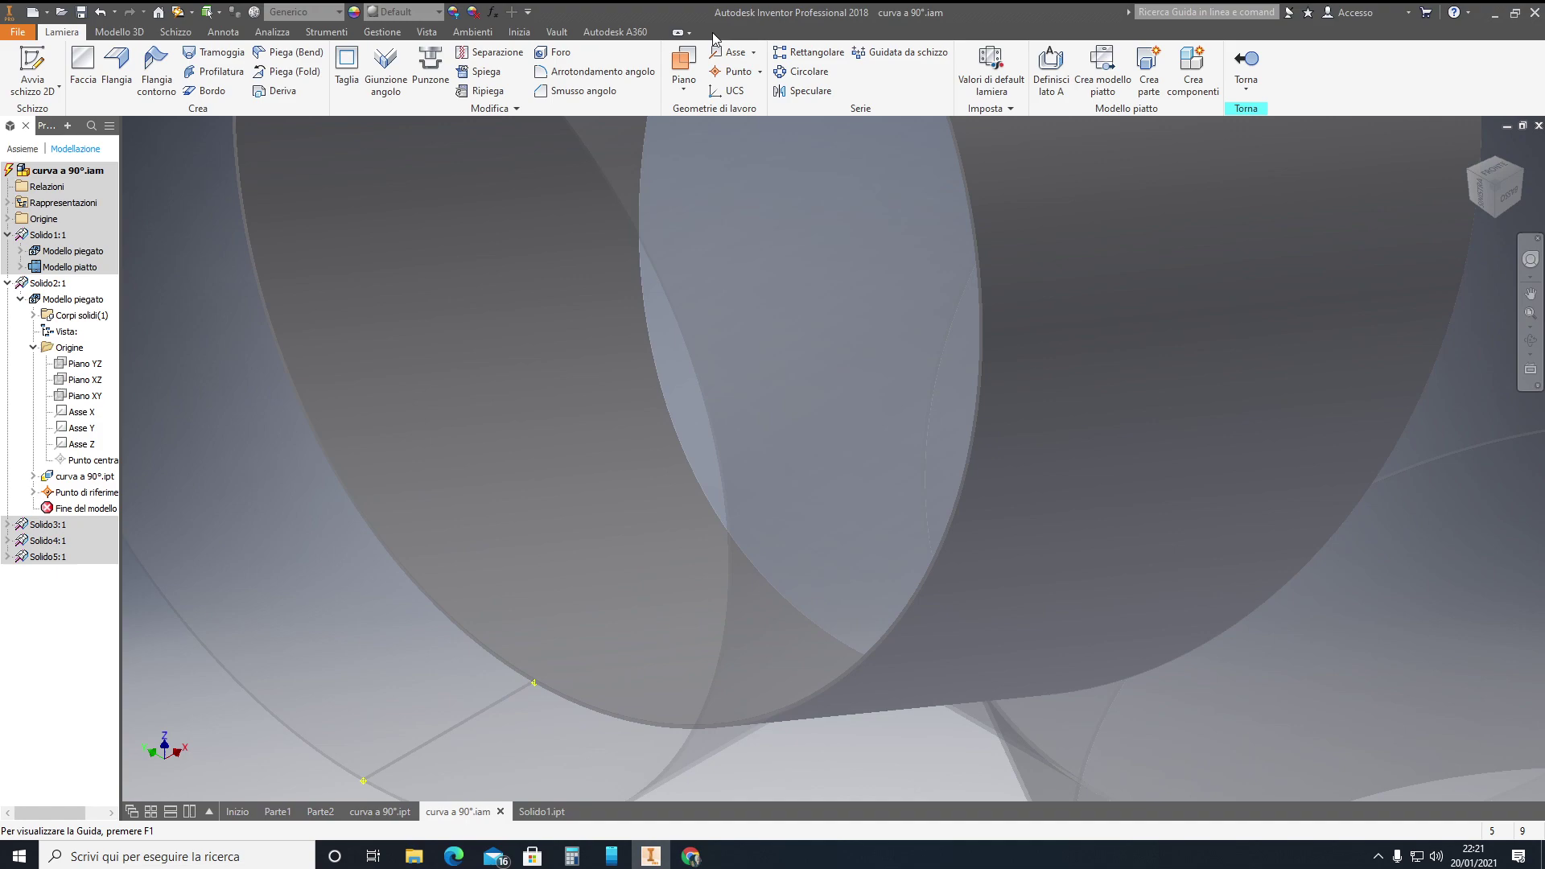
Rip Solido2's cylindrical face at the work point with a 0.1 gap value.
left_click(497, 55)
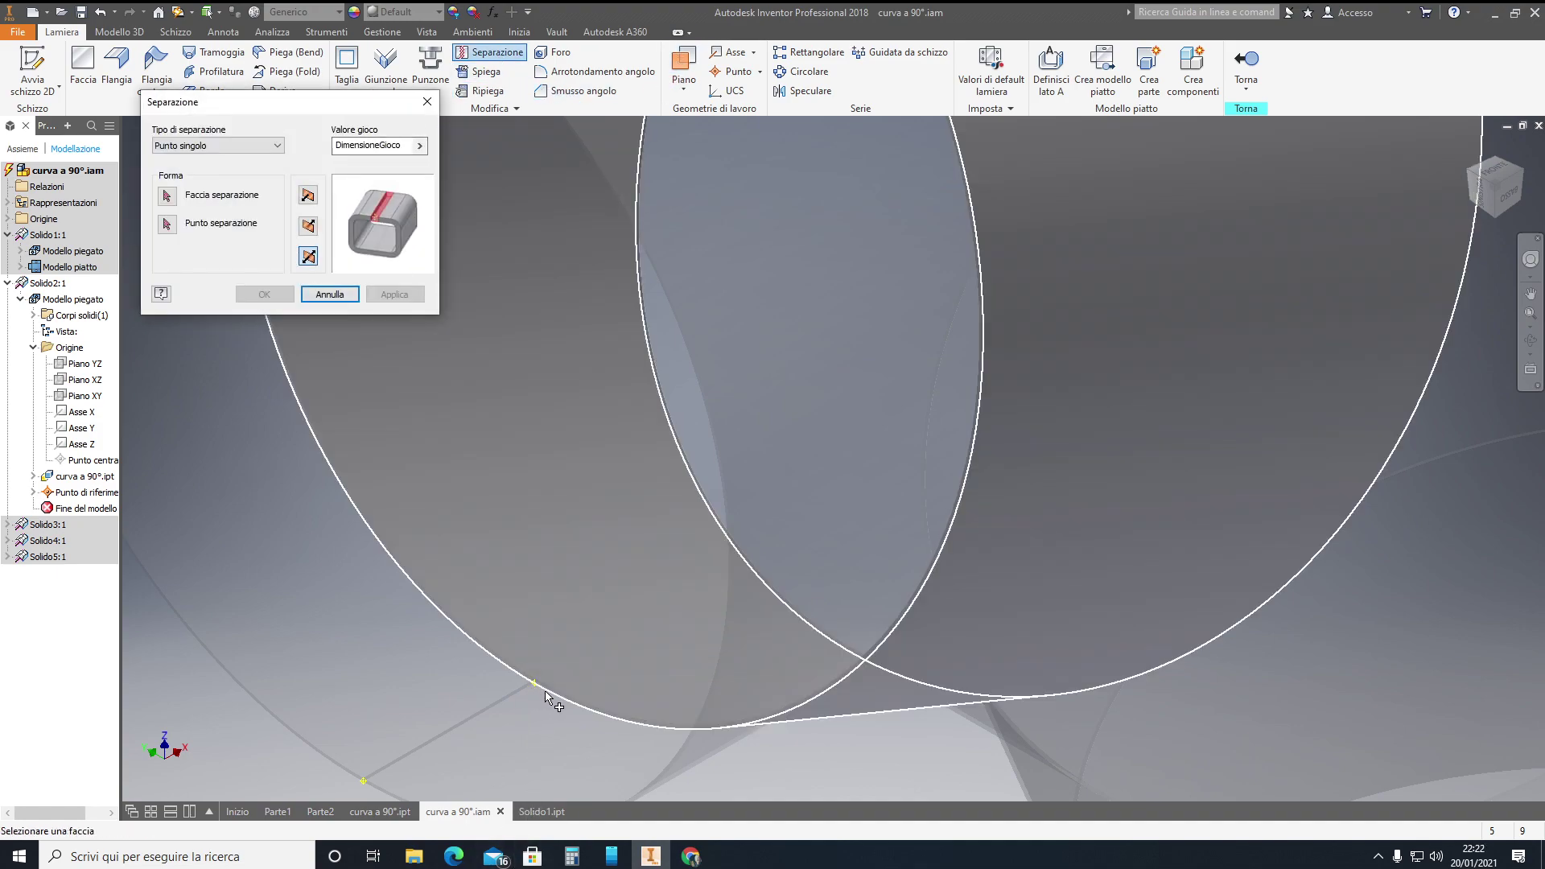
left_click(547, 694)
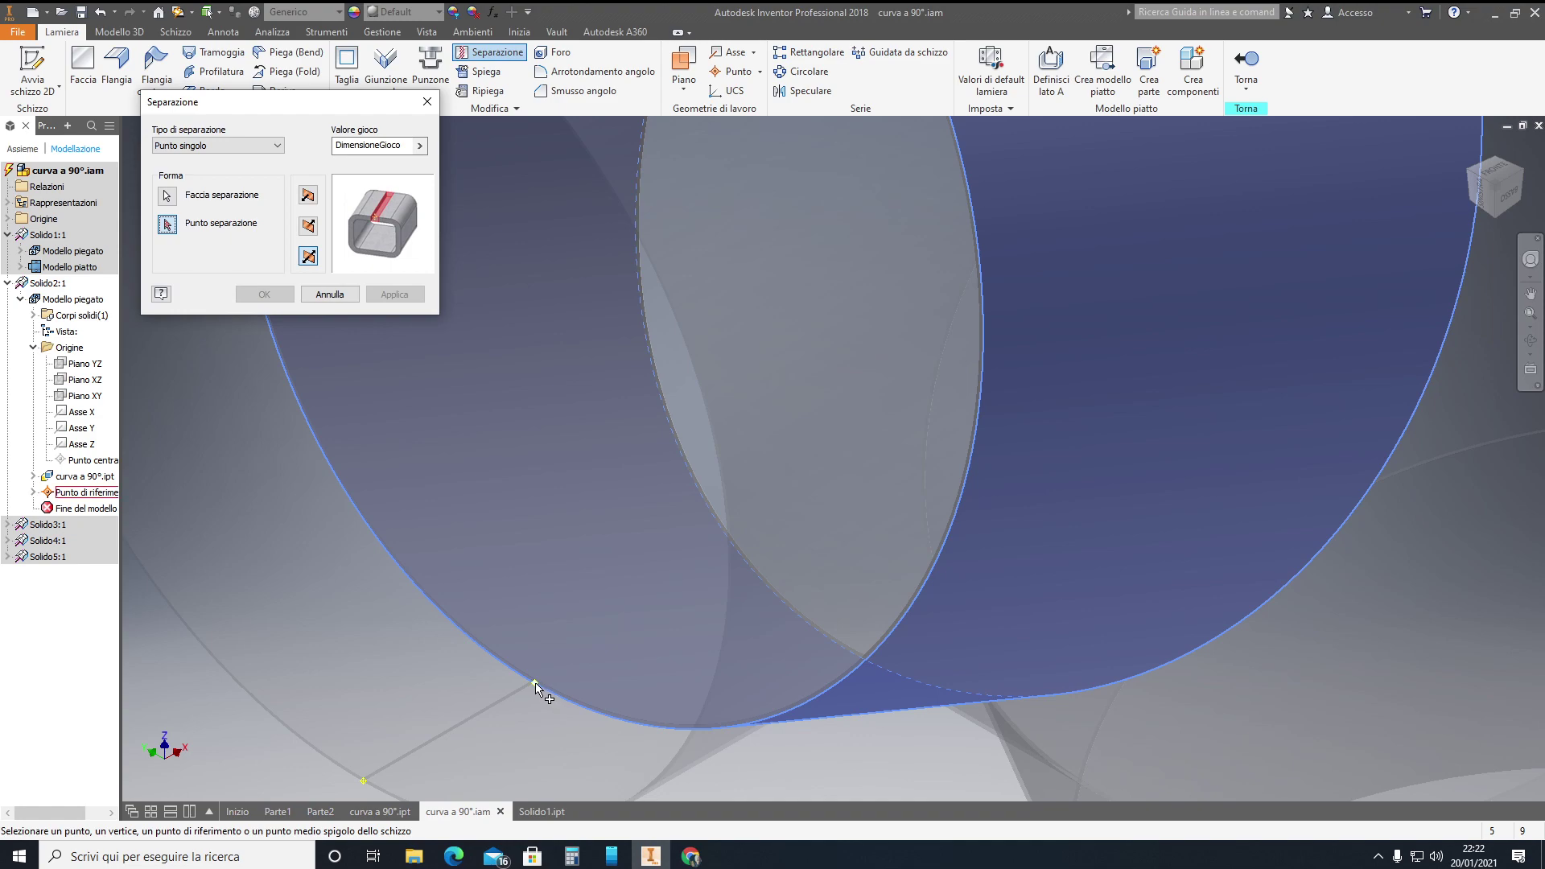
left_click(534, 683)
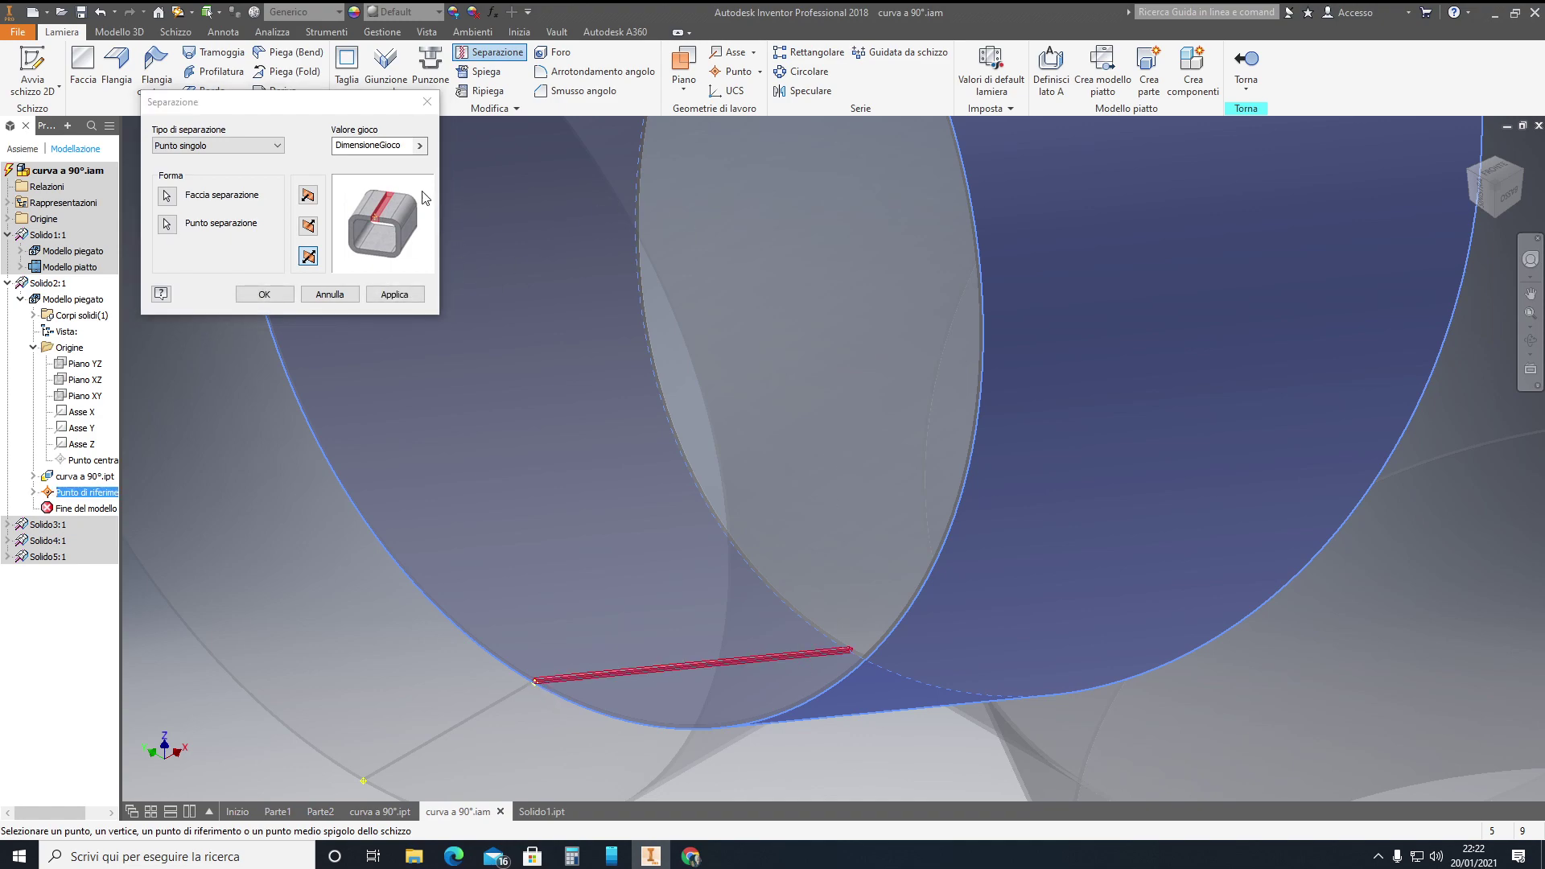
left_click(403, 145)
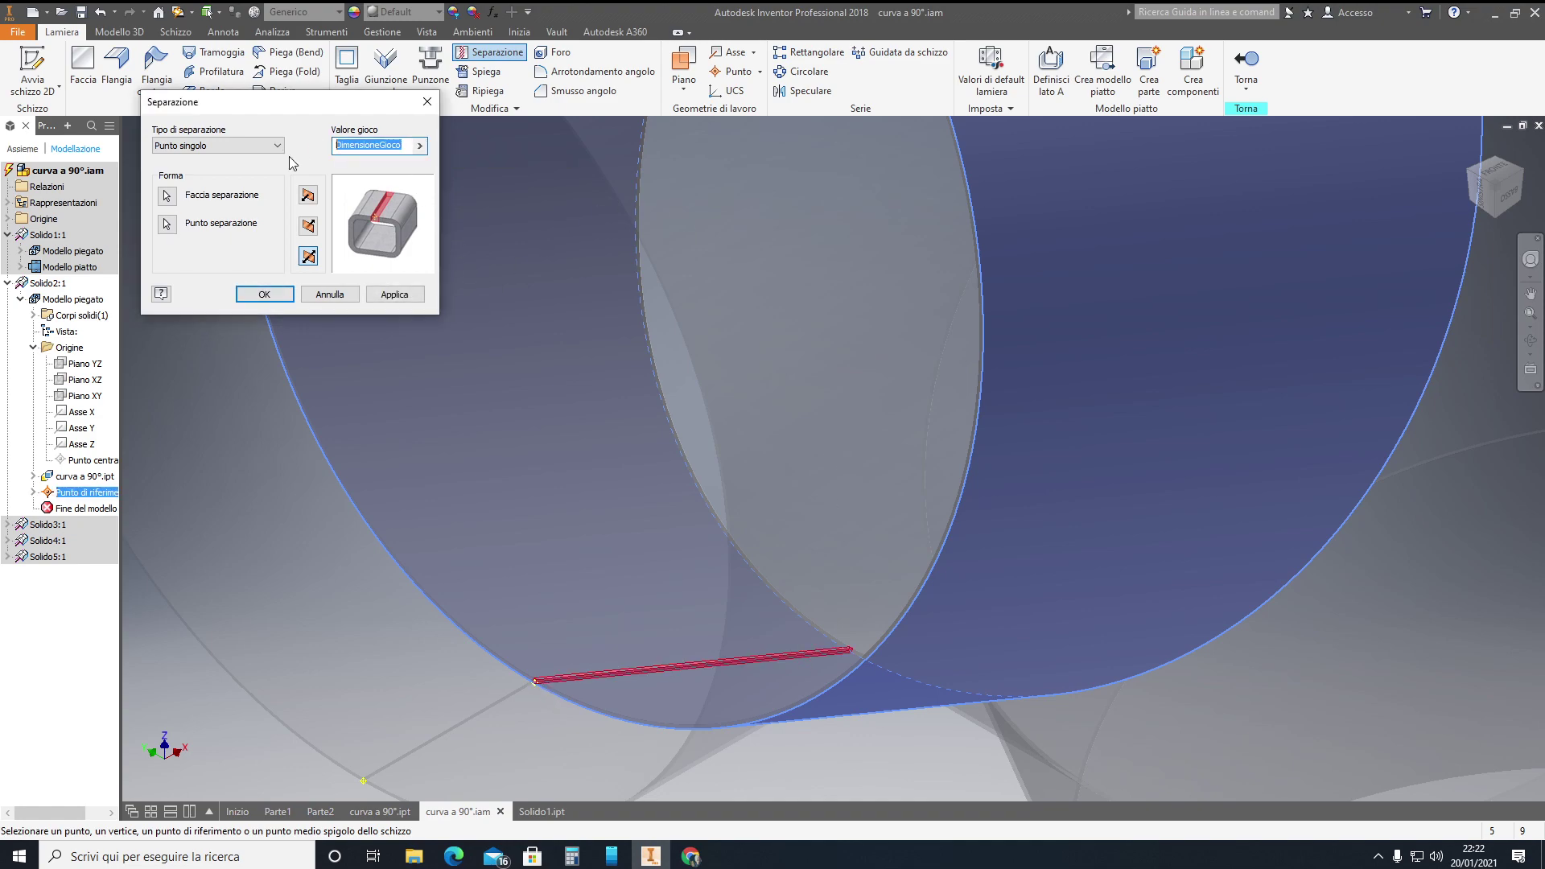
type(".1")
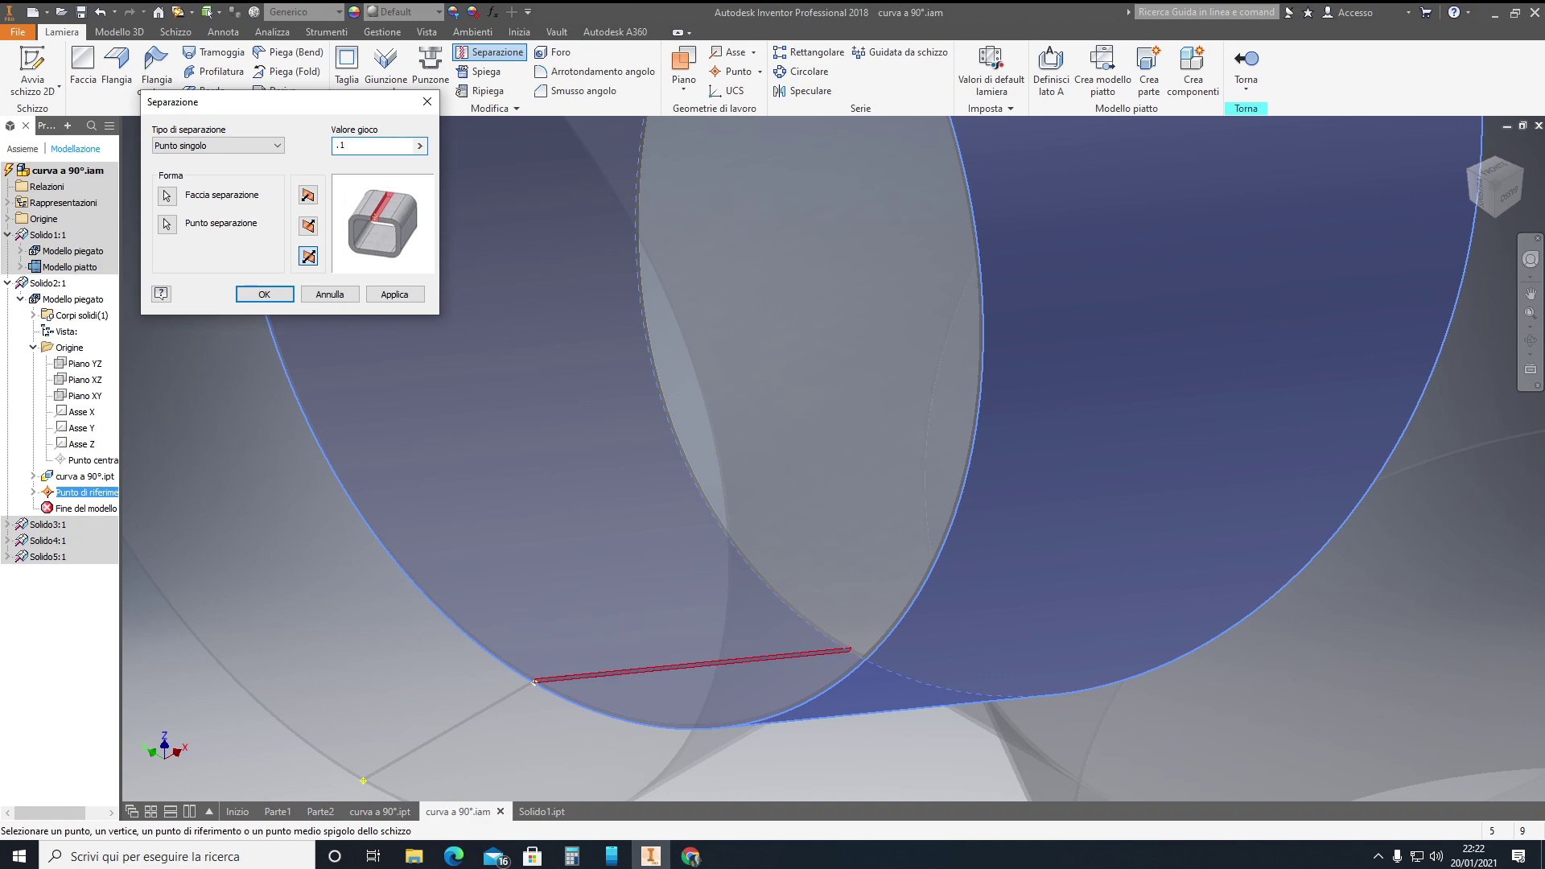
left_click(395, 293)
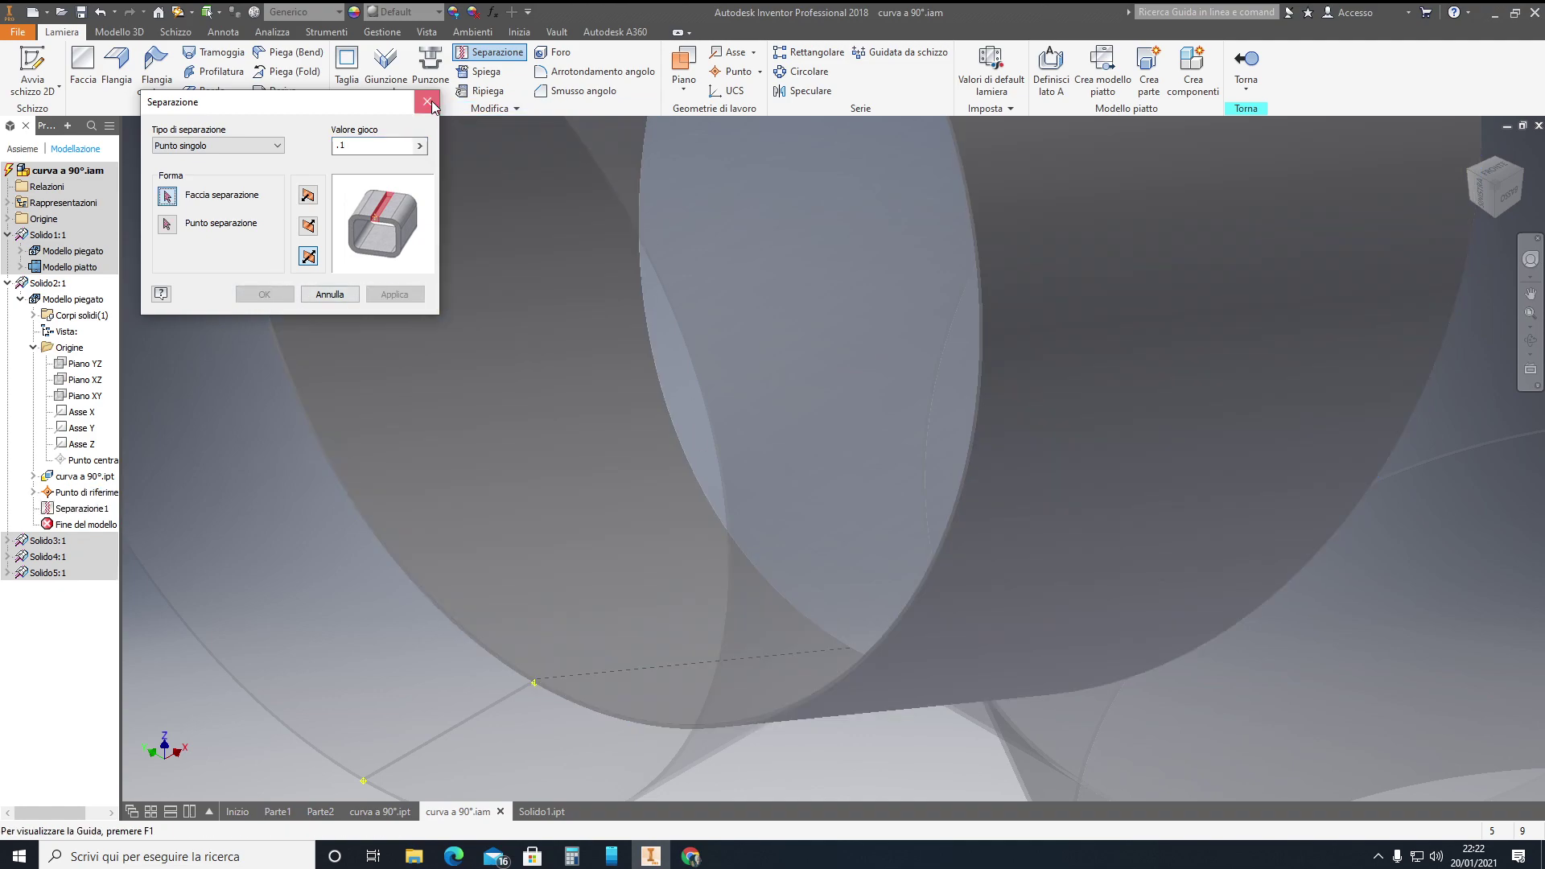
left_click(428, 102)
scroll(1111, 435, "down", 5)
Unfold the ripped Solido2 into a flat pattern, then return to the curva a 90°.iam assembly.
left_click(1147, 305)
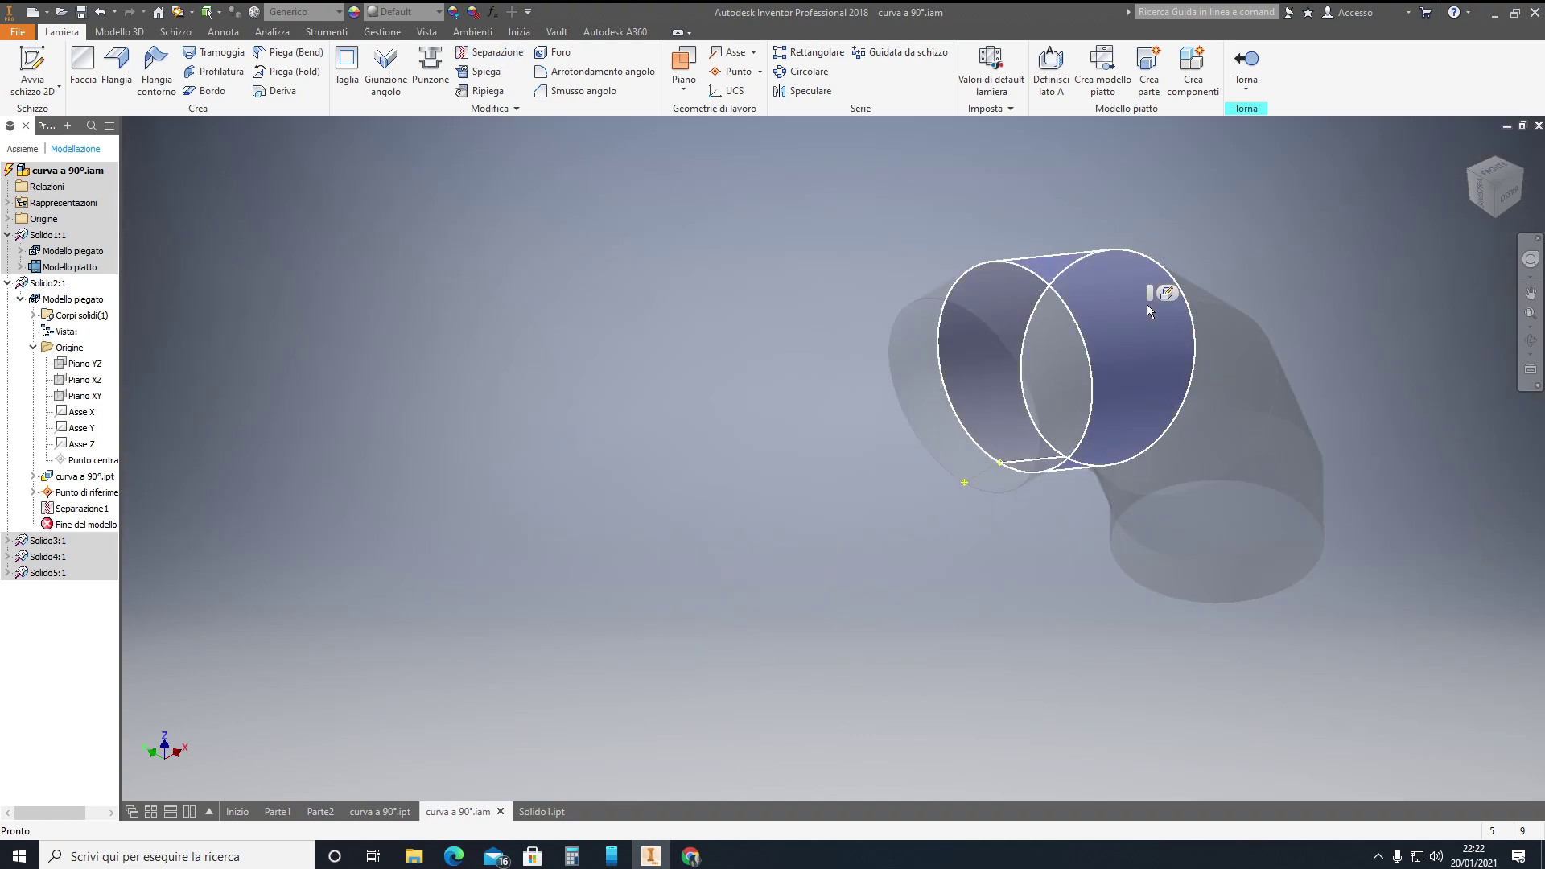
left_click(1190, 208)
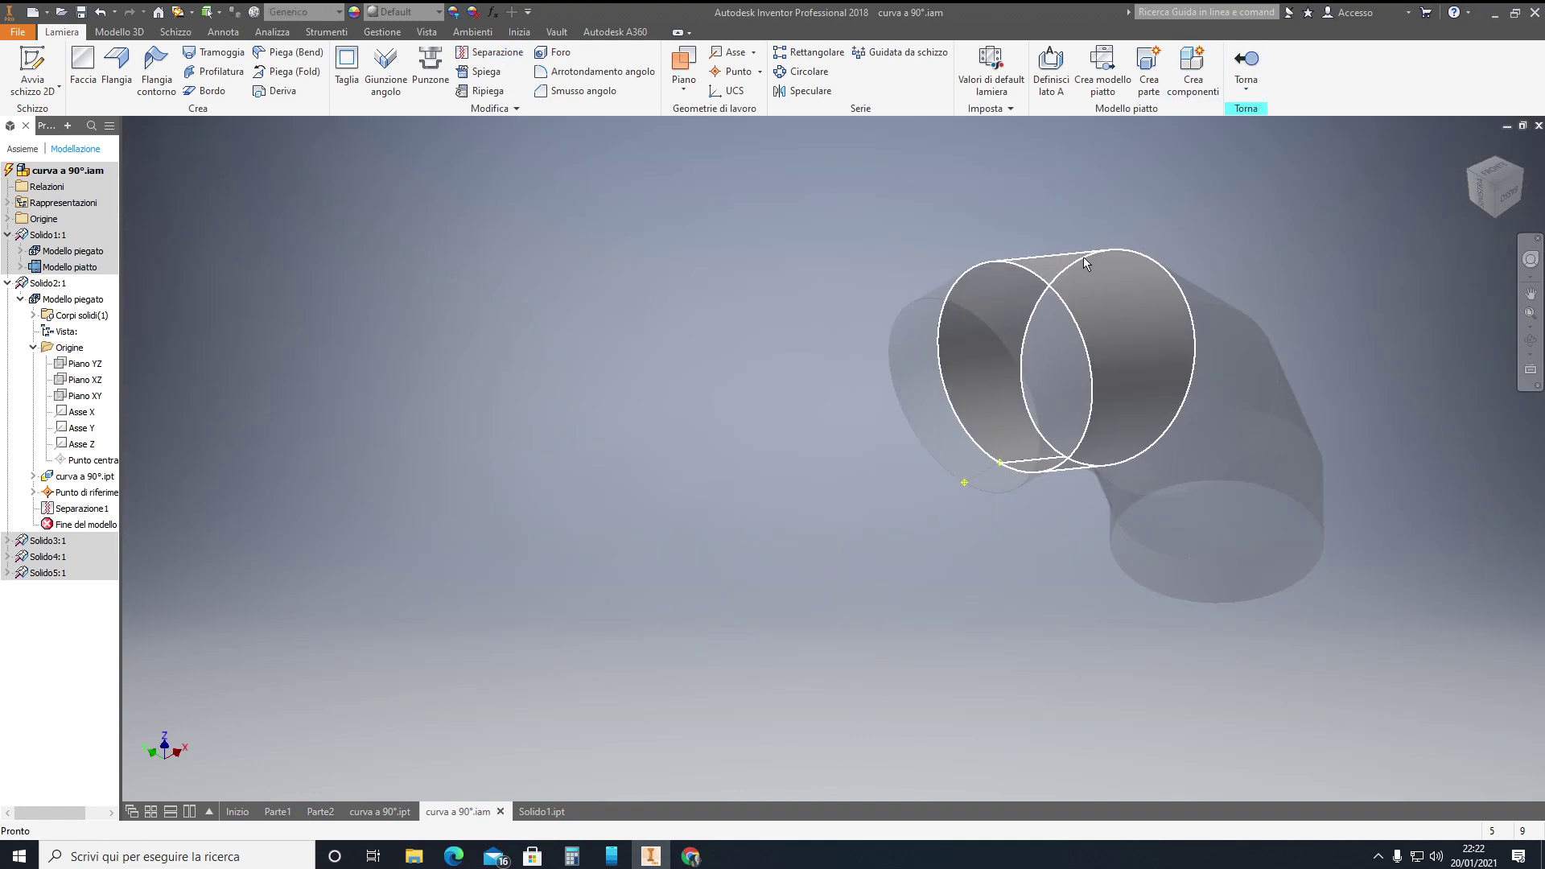
left_click(1094, 274)
left_click(1147, 245)
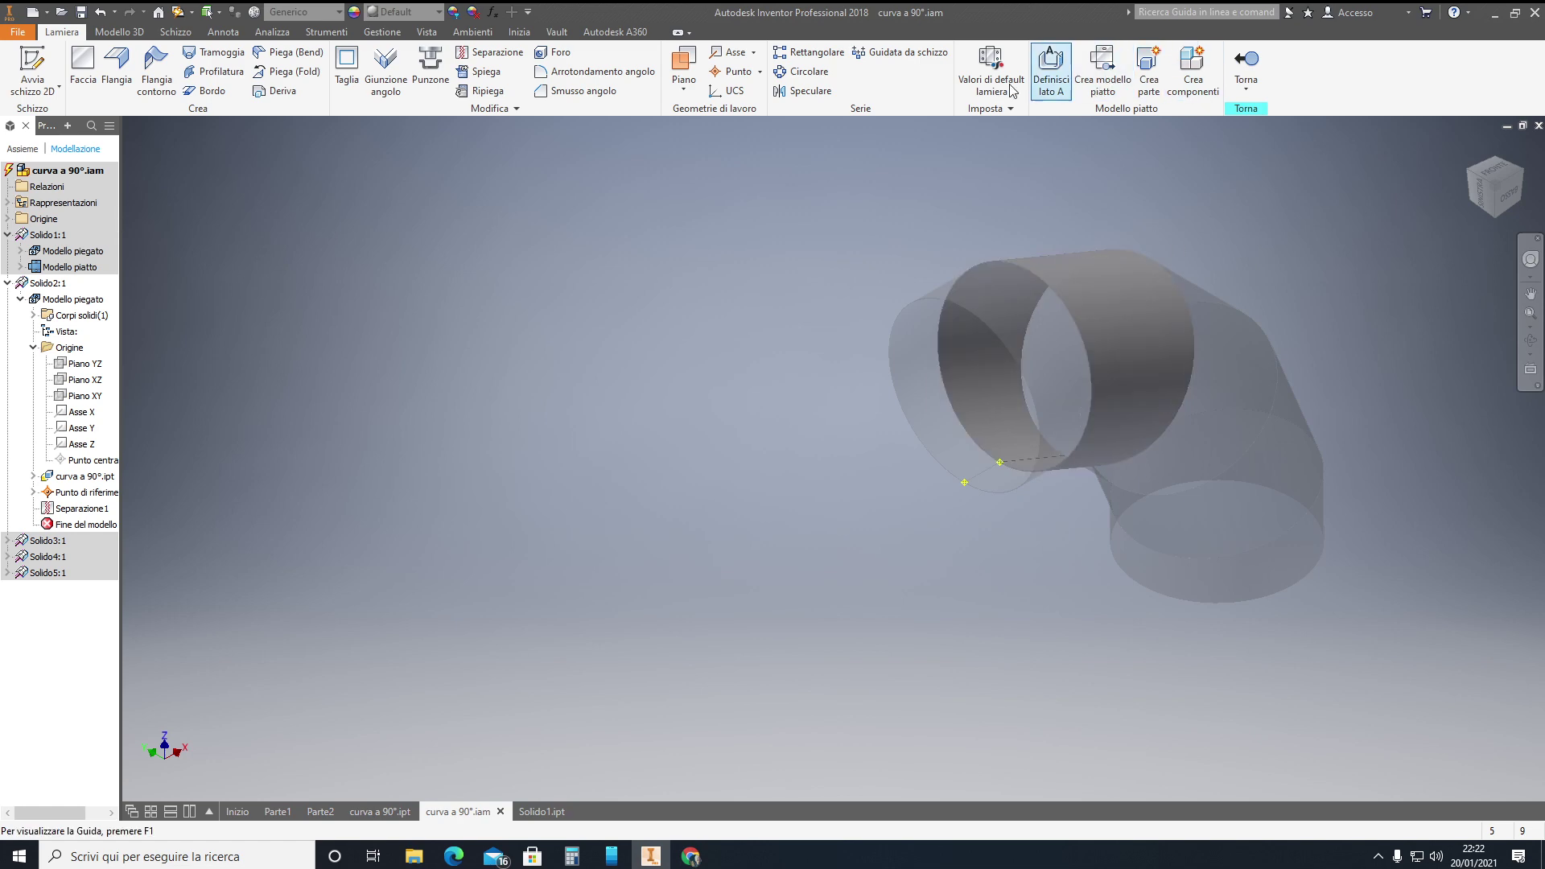
left_click(1119, 83)
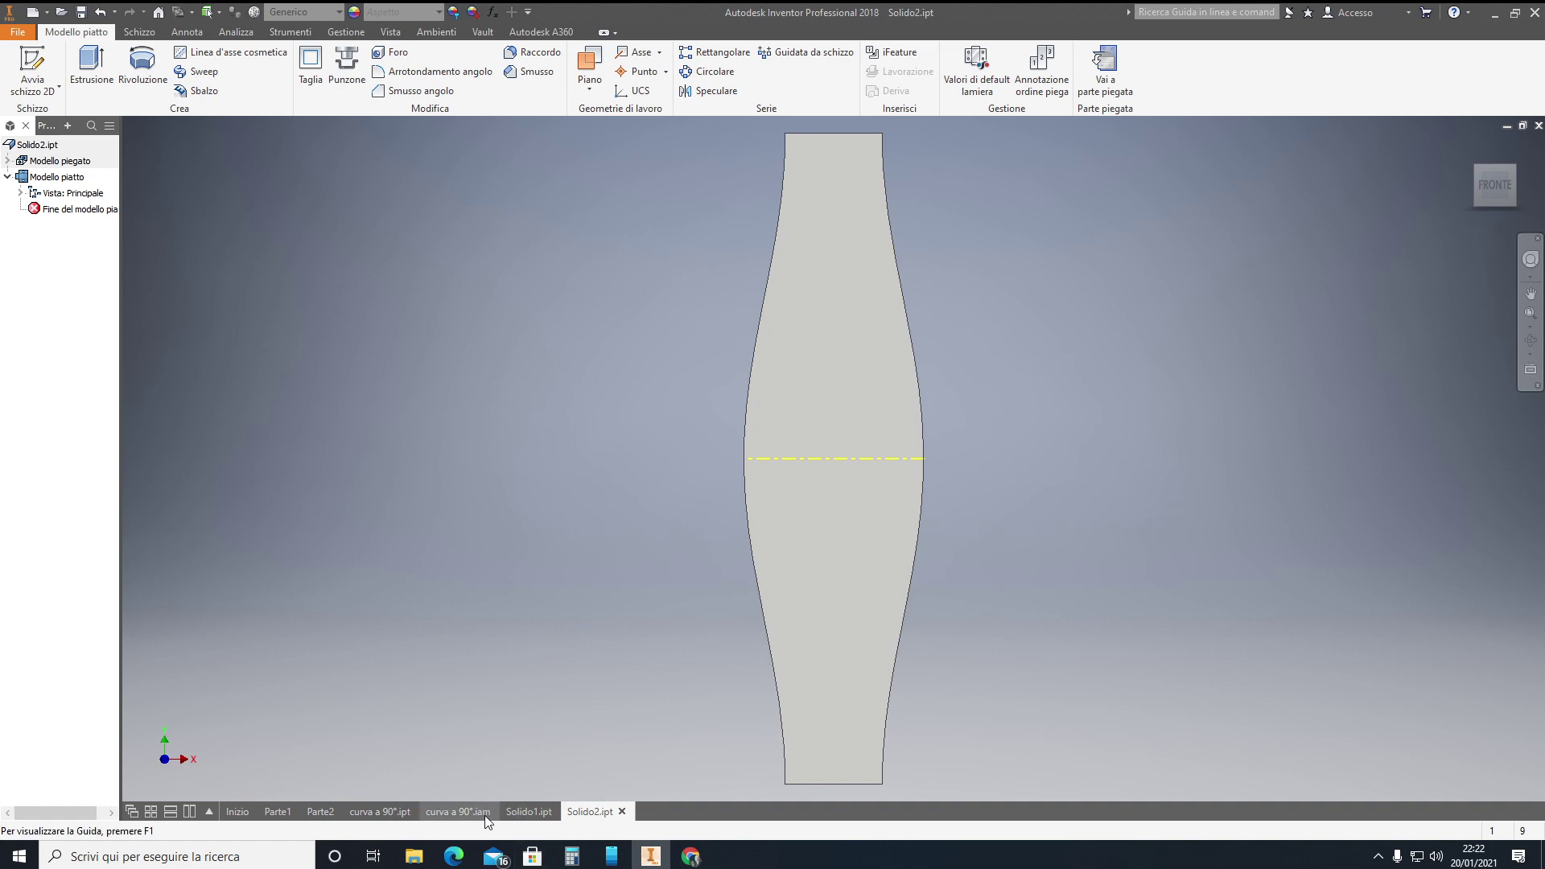
left_click(458, 811)
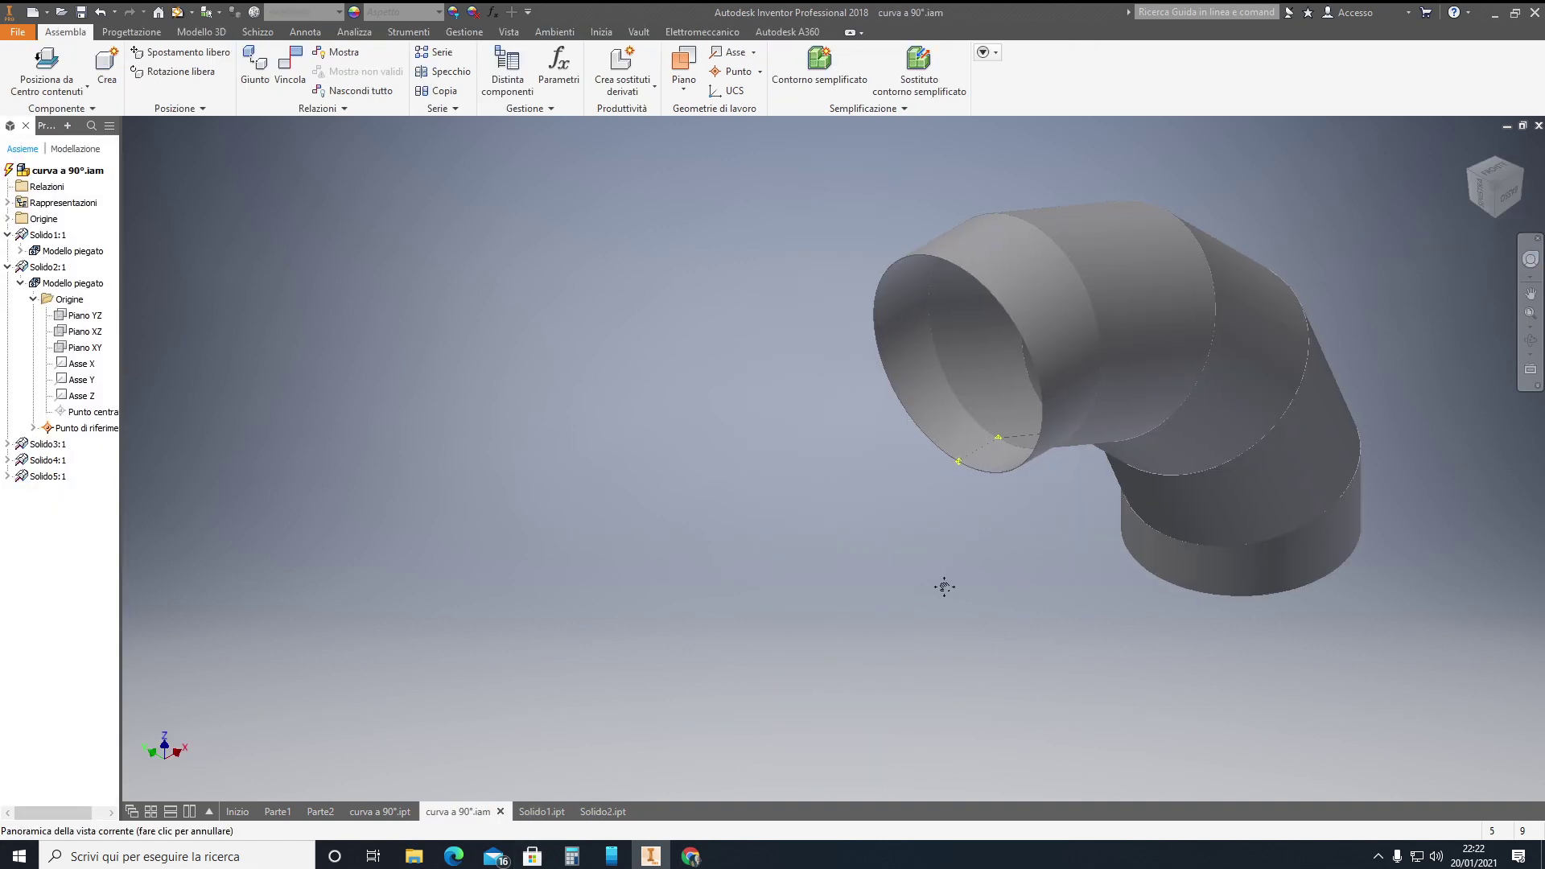
Open the first elbow segment, Solido1, for editing.
key("F5")
scroll(942, 416, "up", 3)
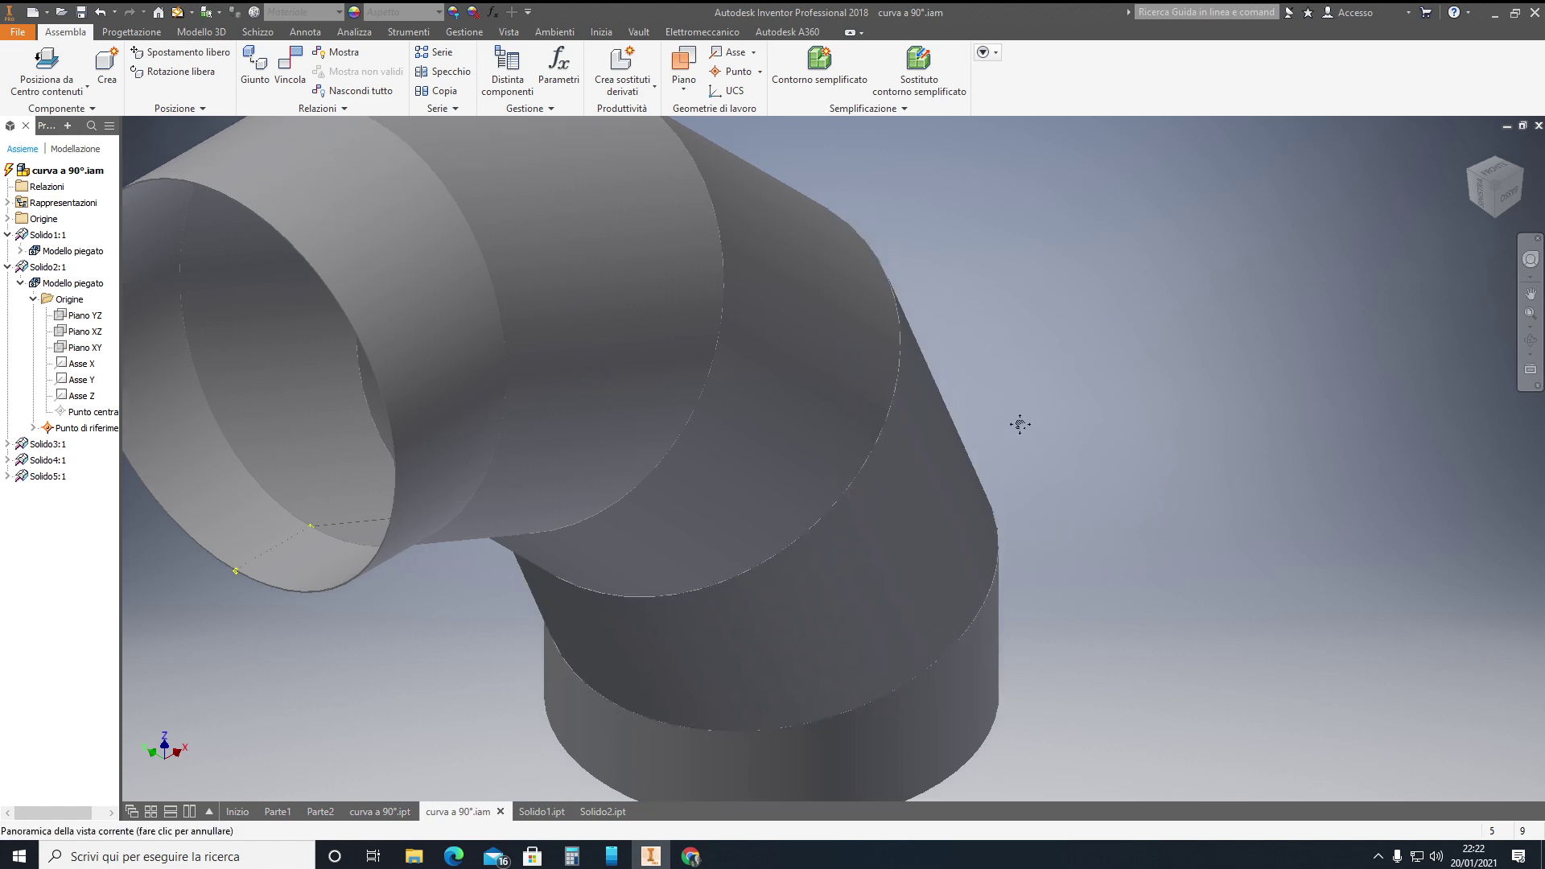
scroll(1038, 438, "down", 3)
left_click(682, 348)
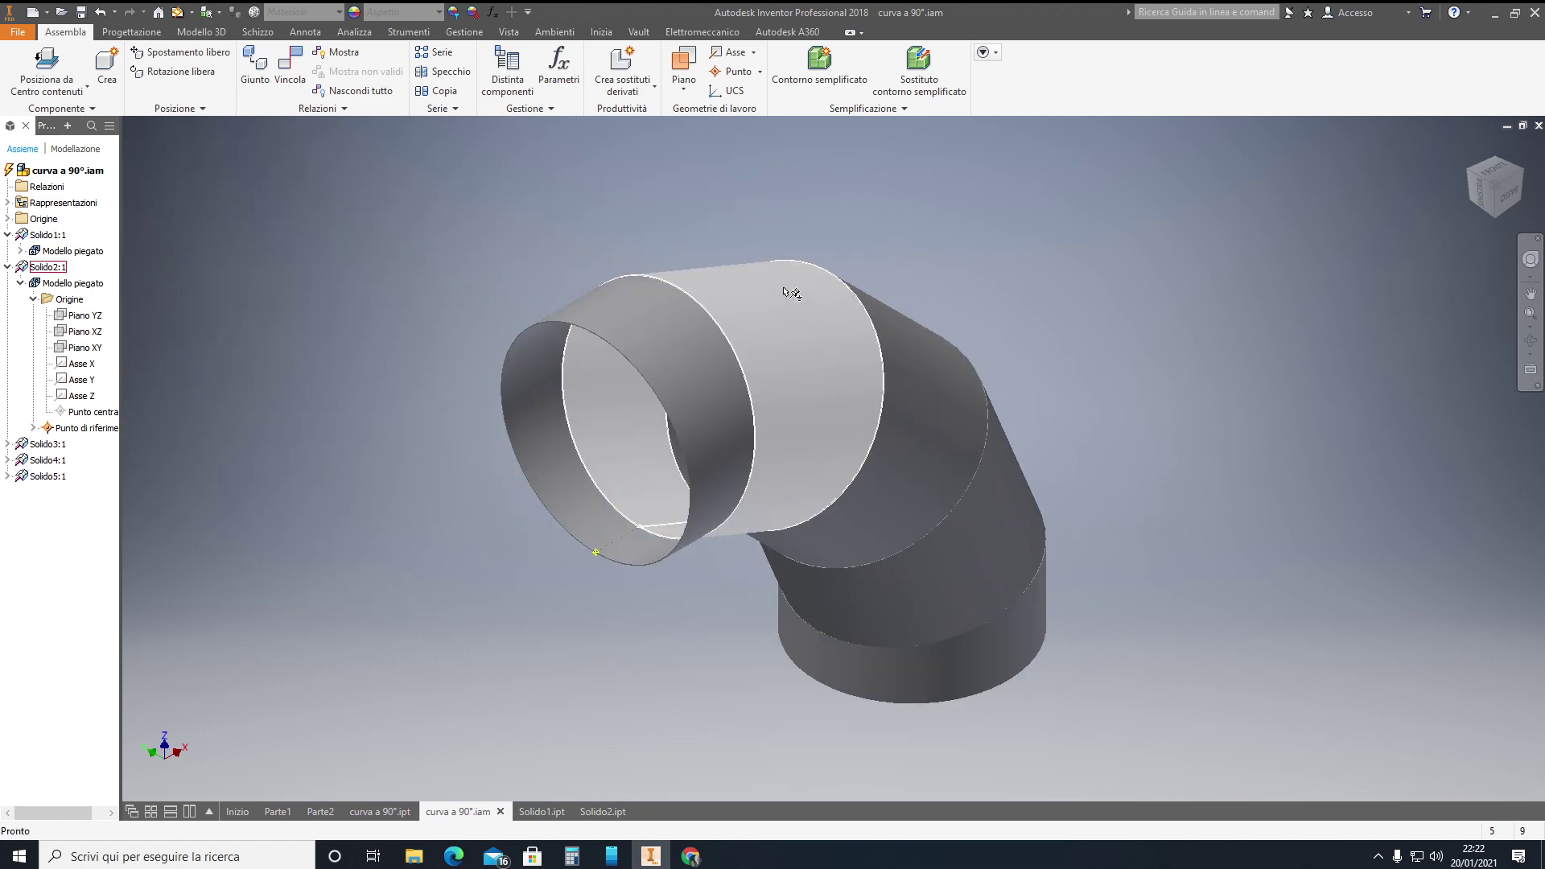
key("Escape")
left_click(442, 71)
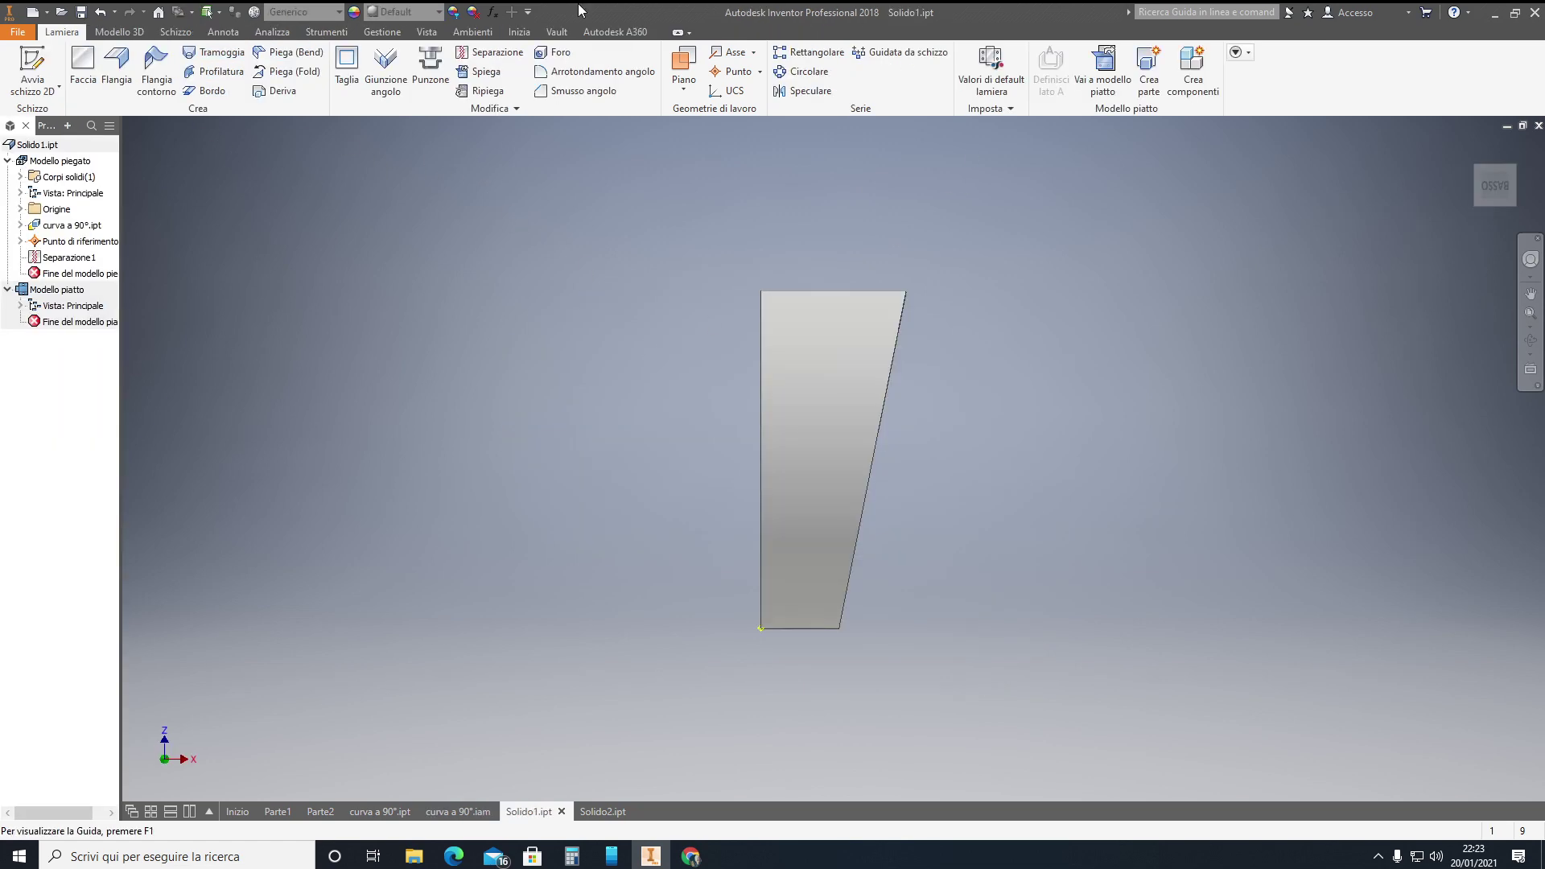
Set Solido1's material to Acciaio inossidabile and return to the curva a 90°.iam assembly.
left_click(313, 16)
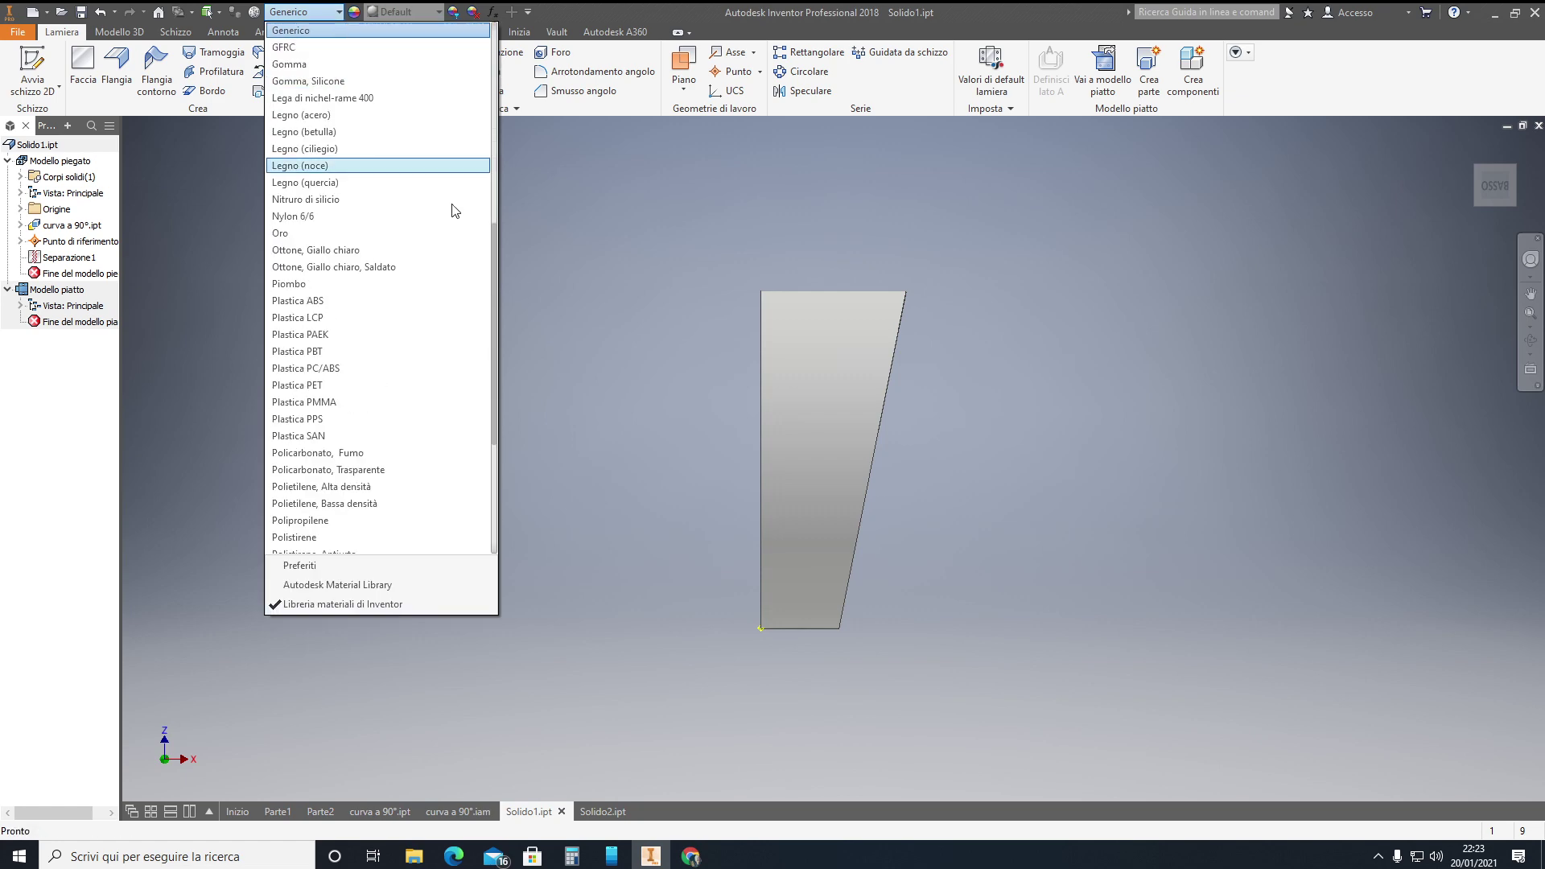
scroll(466, 184, "up", 3)
scroll(465, 184, "up", 3)
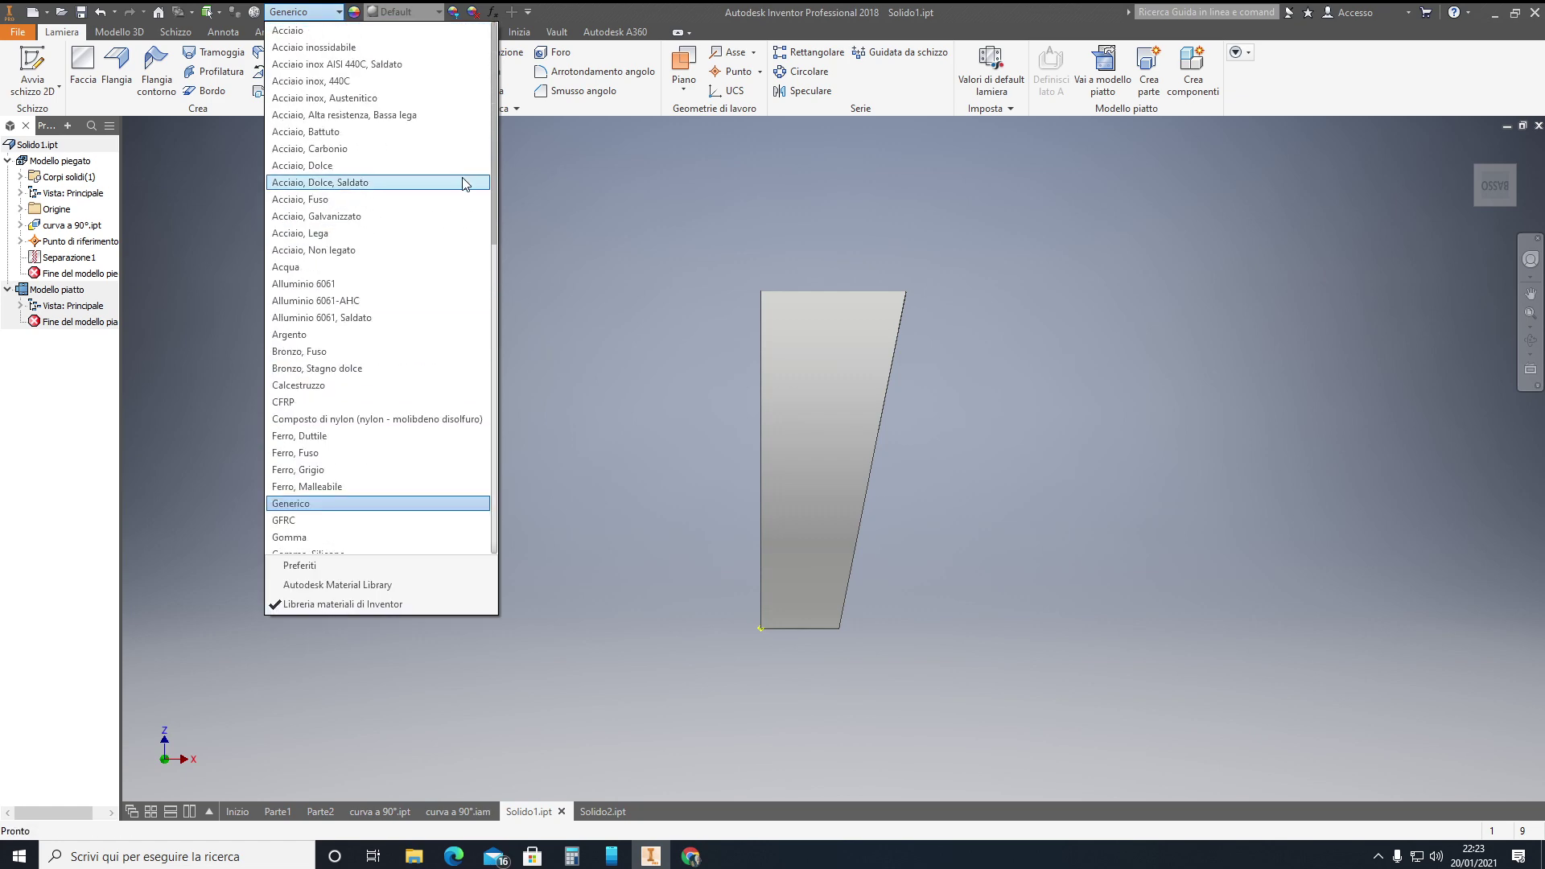
left_click(359, 46)
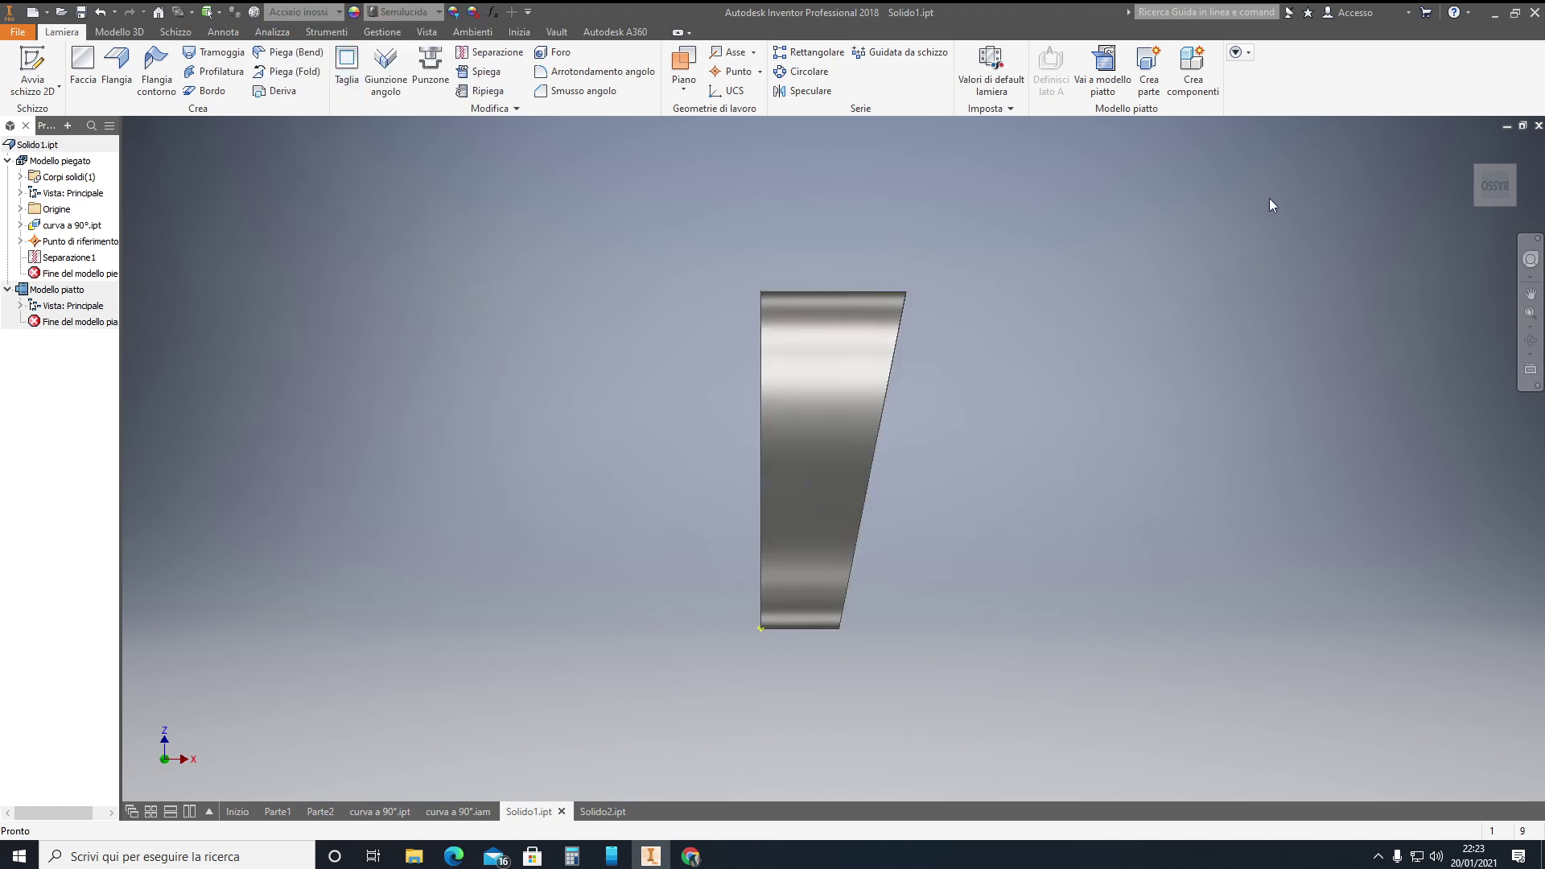
left_click(1470, 147)
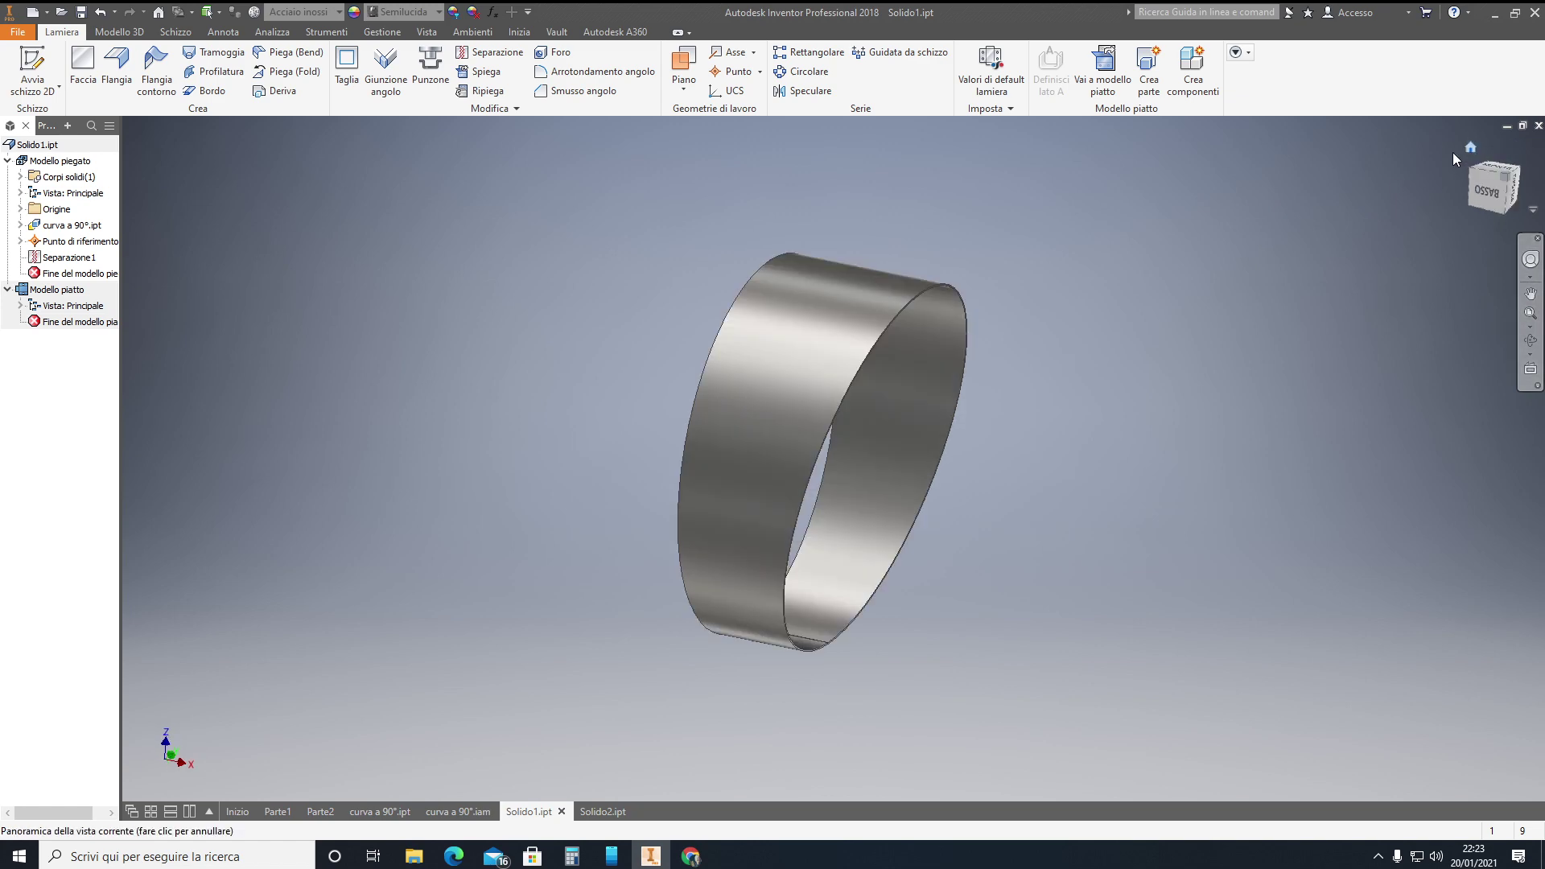
left_click(454, 813)
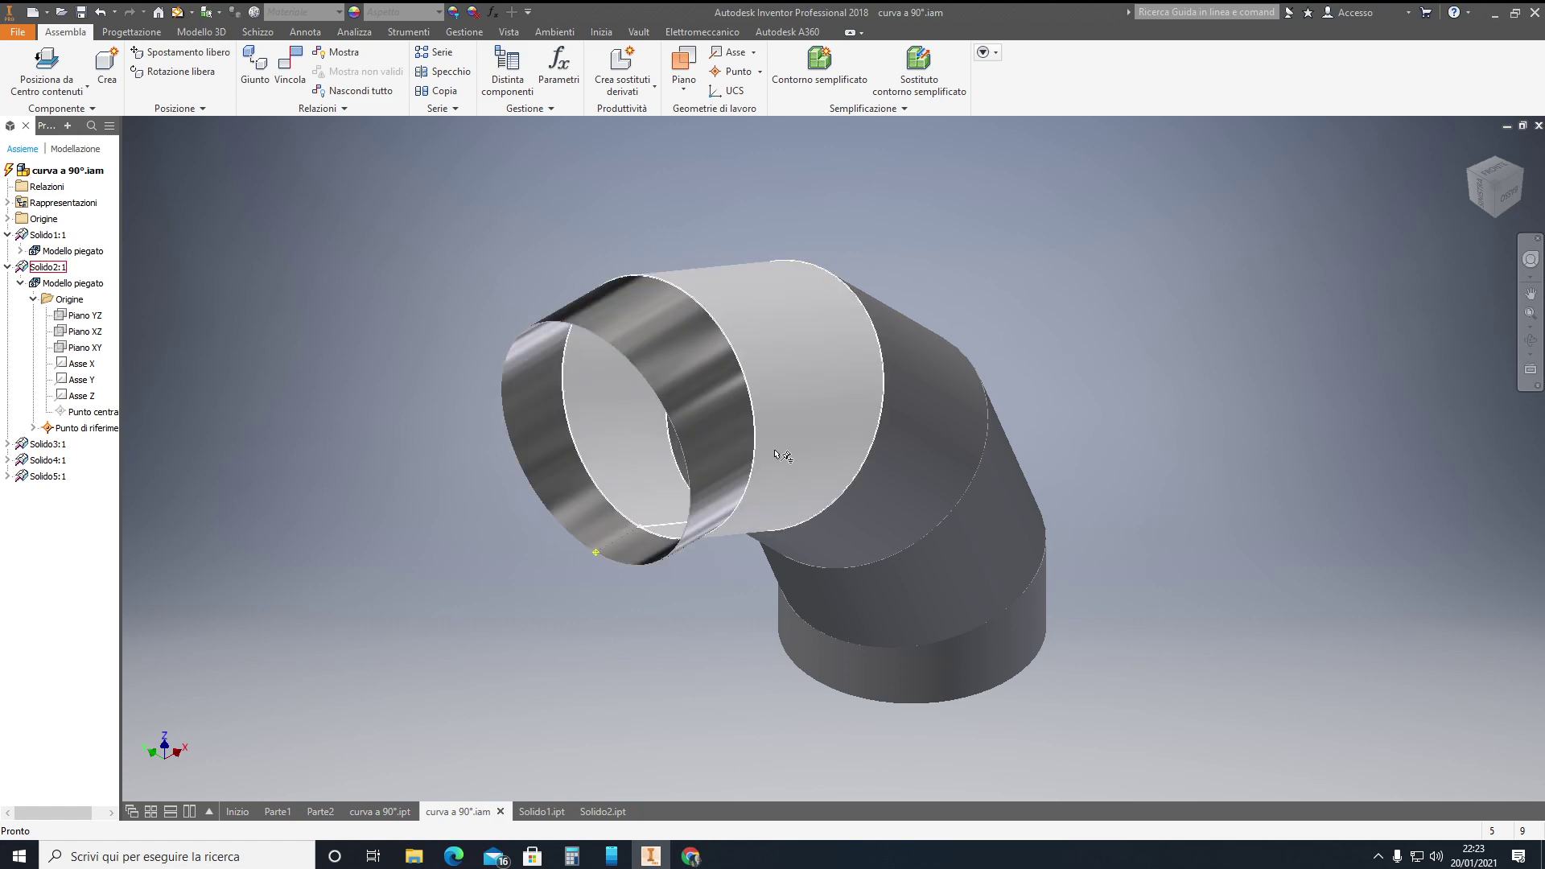
left_click(1511, 194)
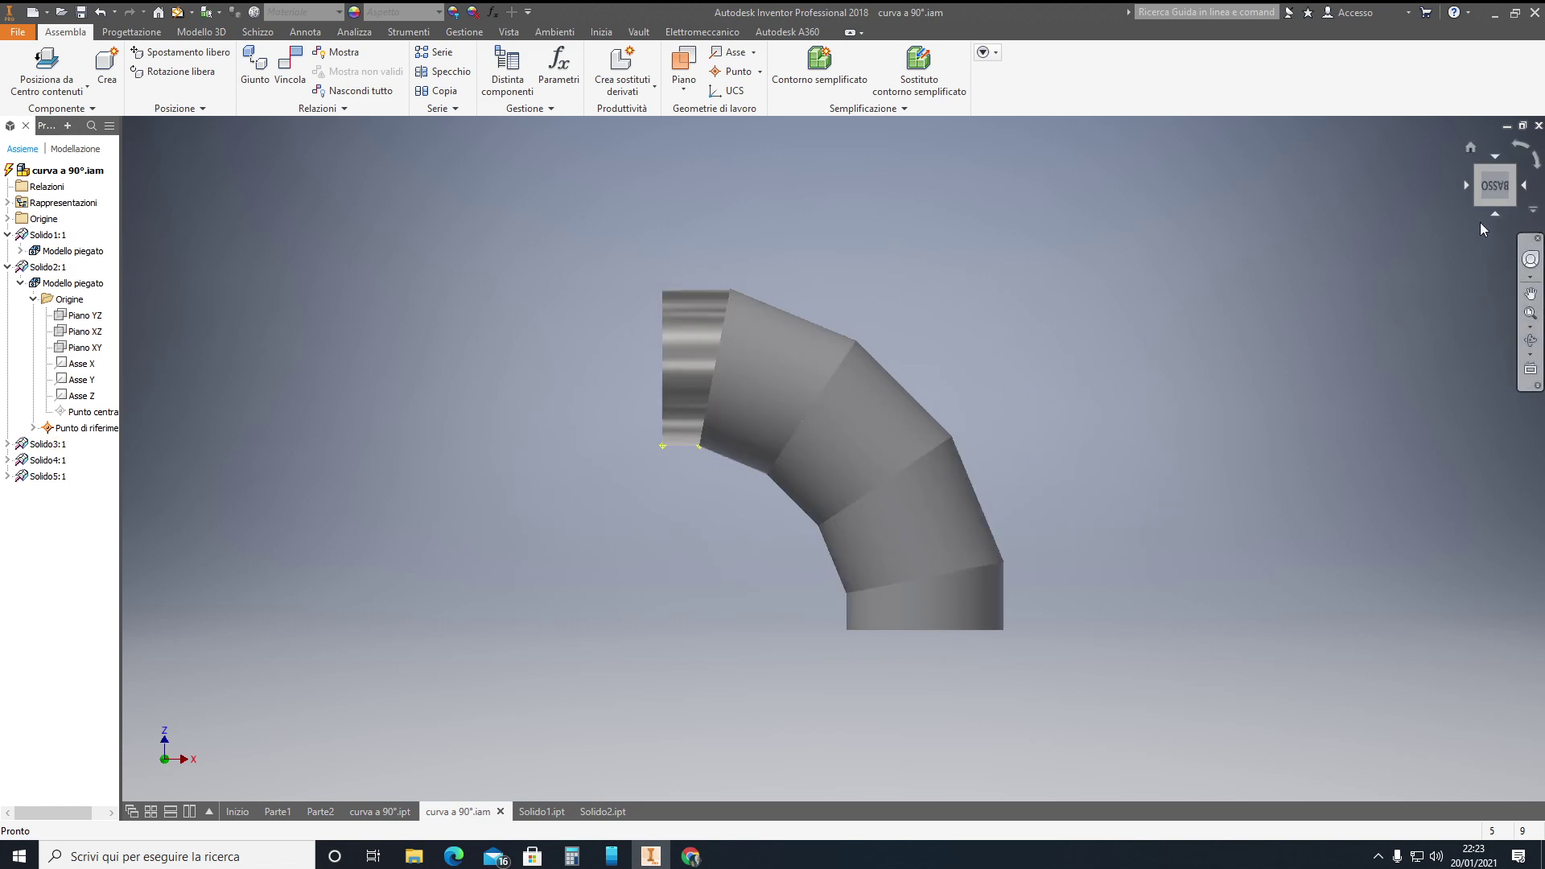
left_click(1483, 175)
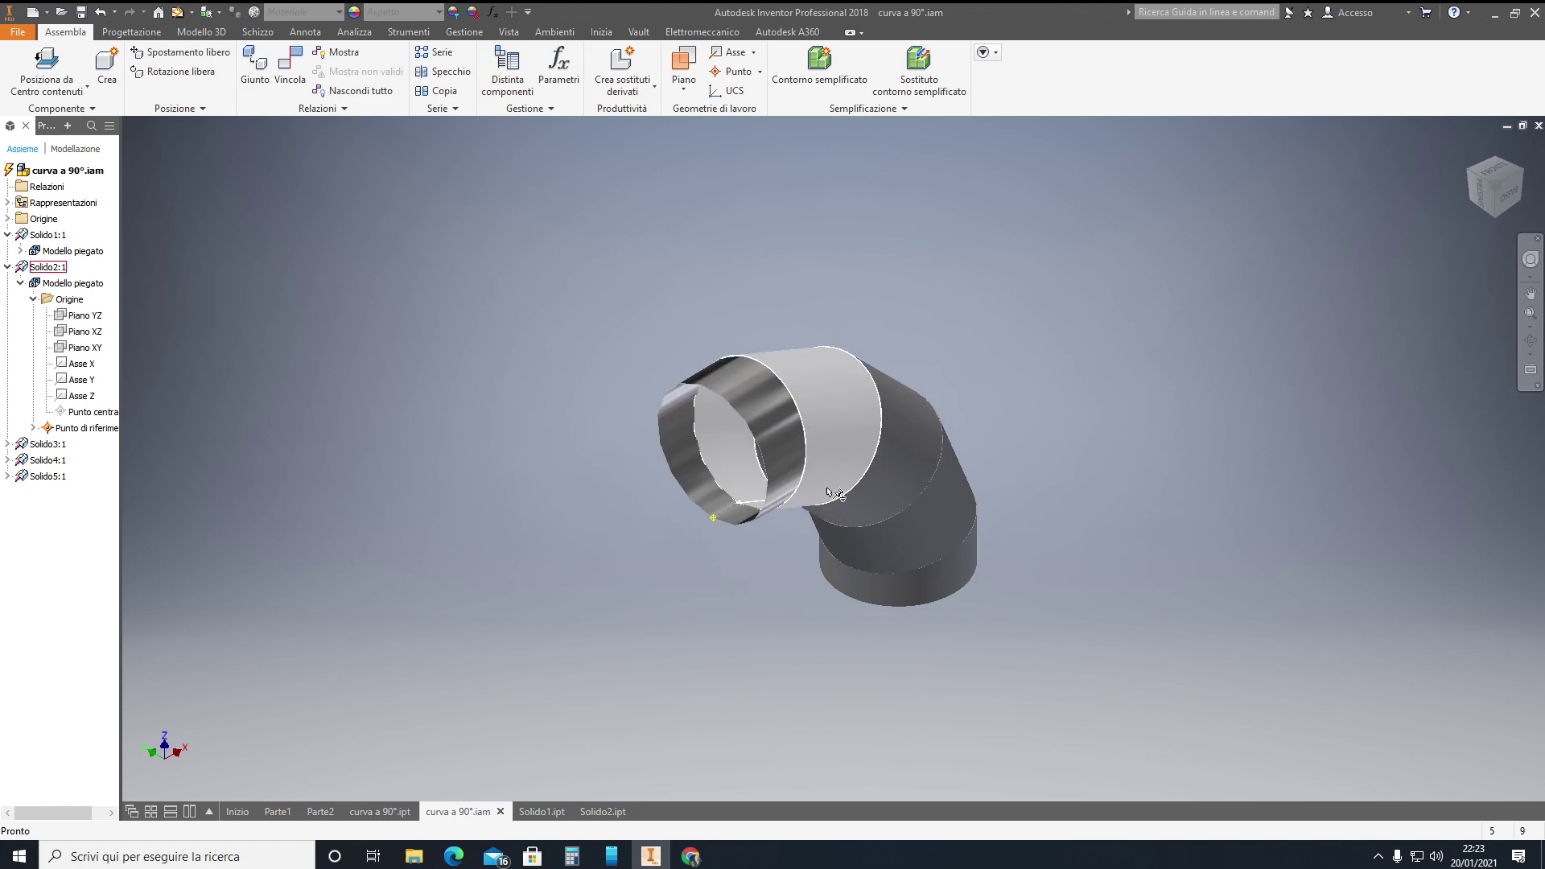
left_click(1502, 213)
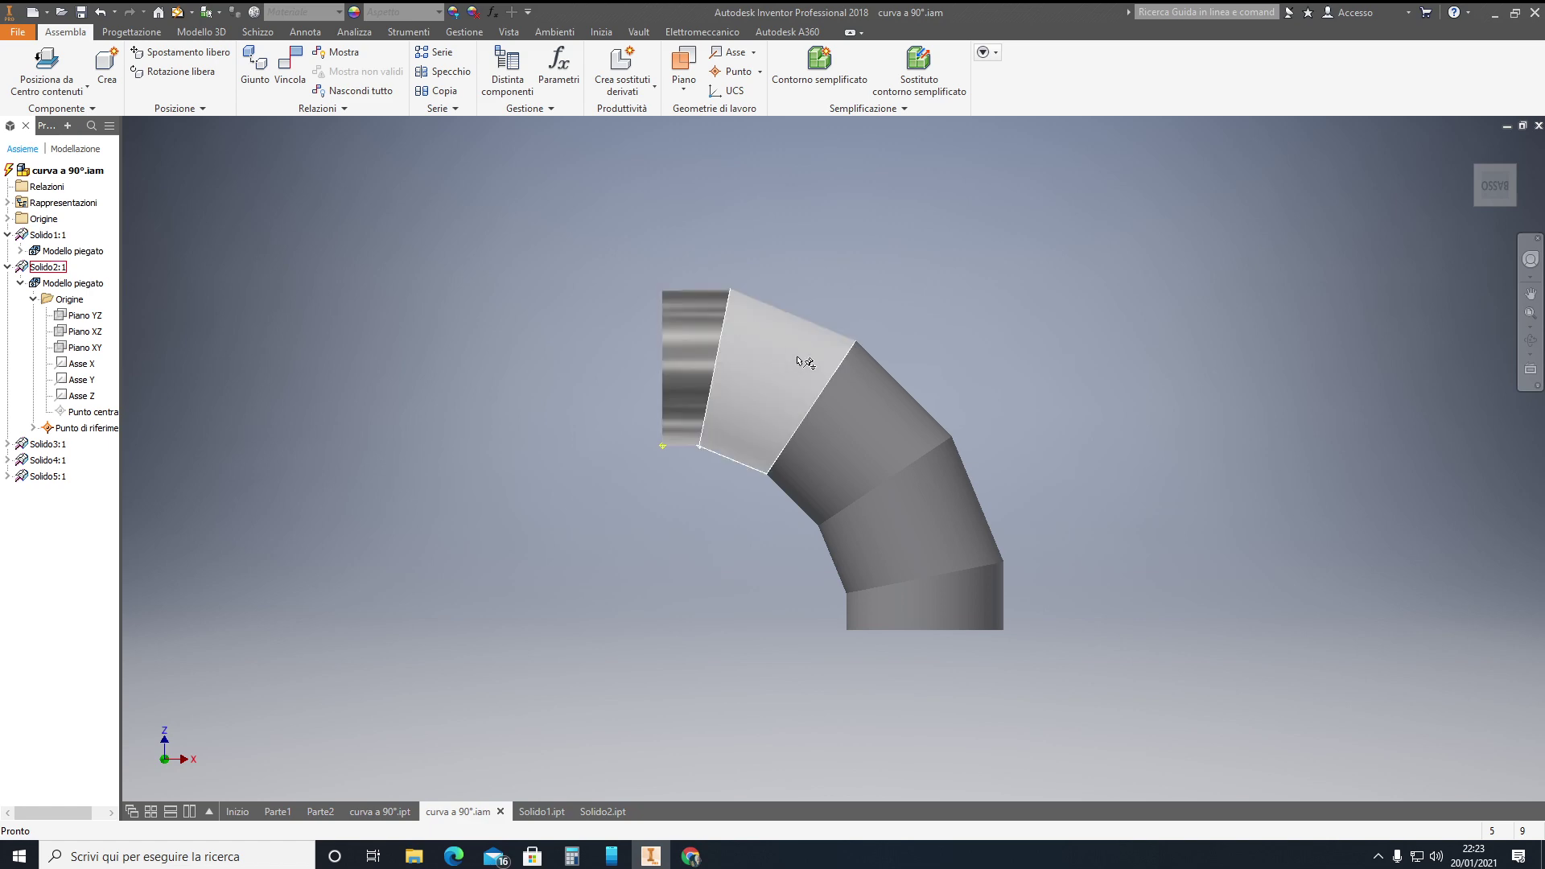
left_click(1481, 167)
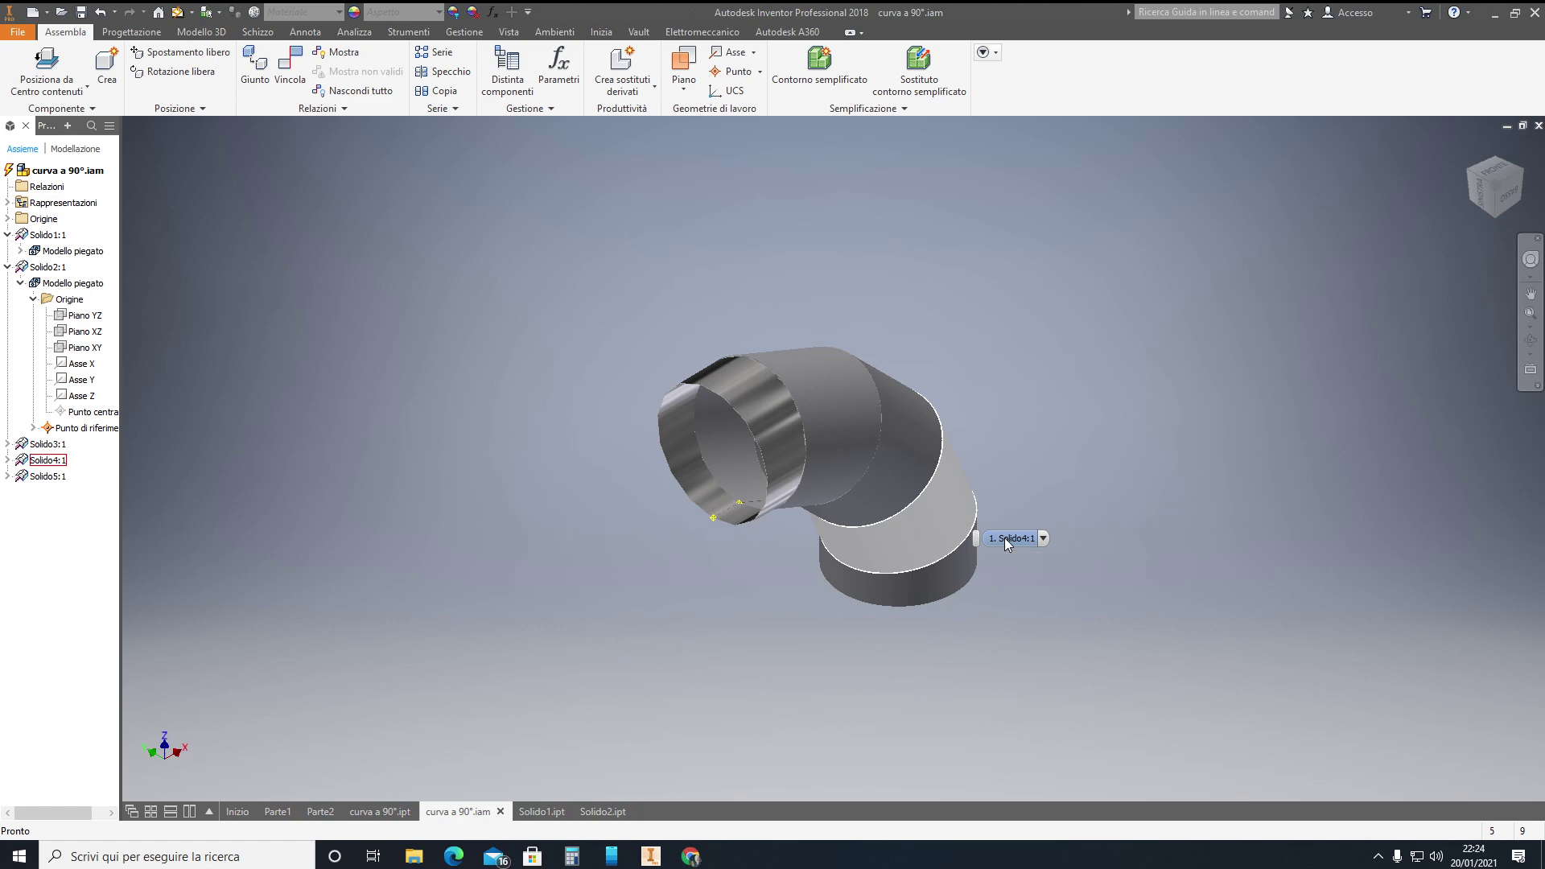
left_click(1510, 196)
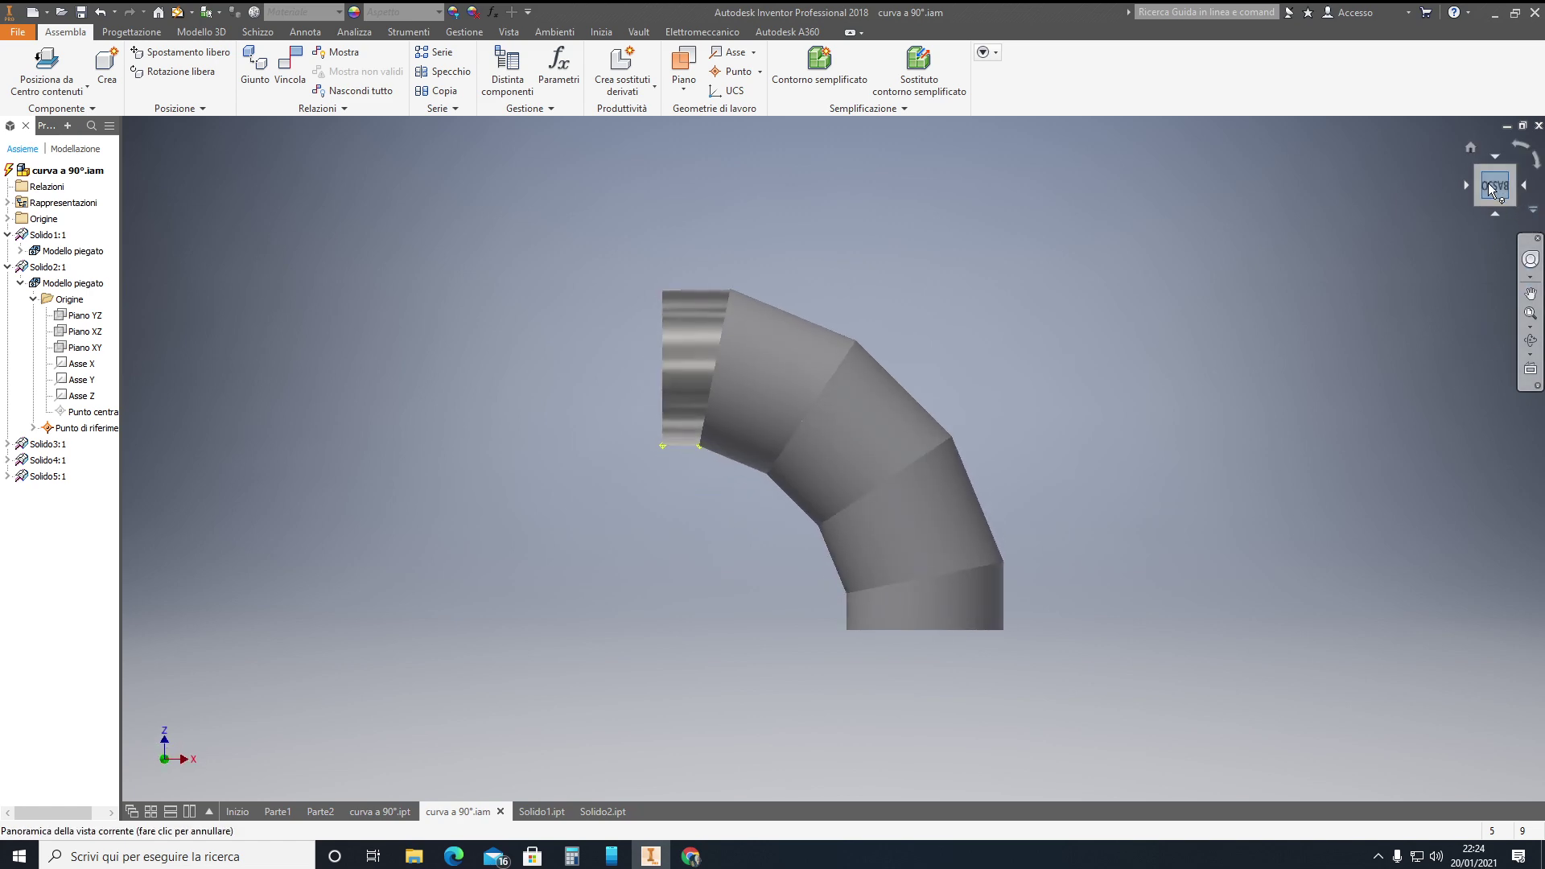
left_click(1481, 166)
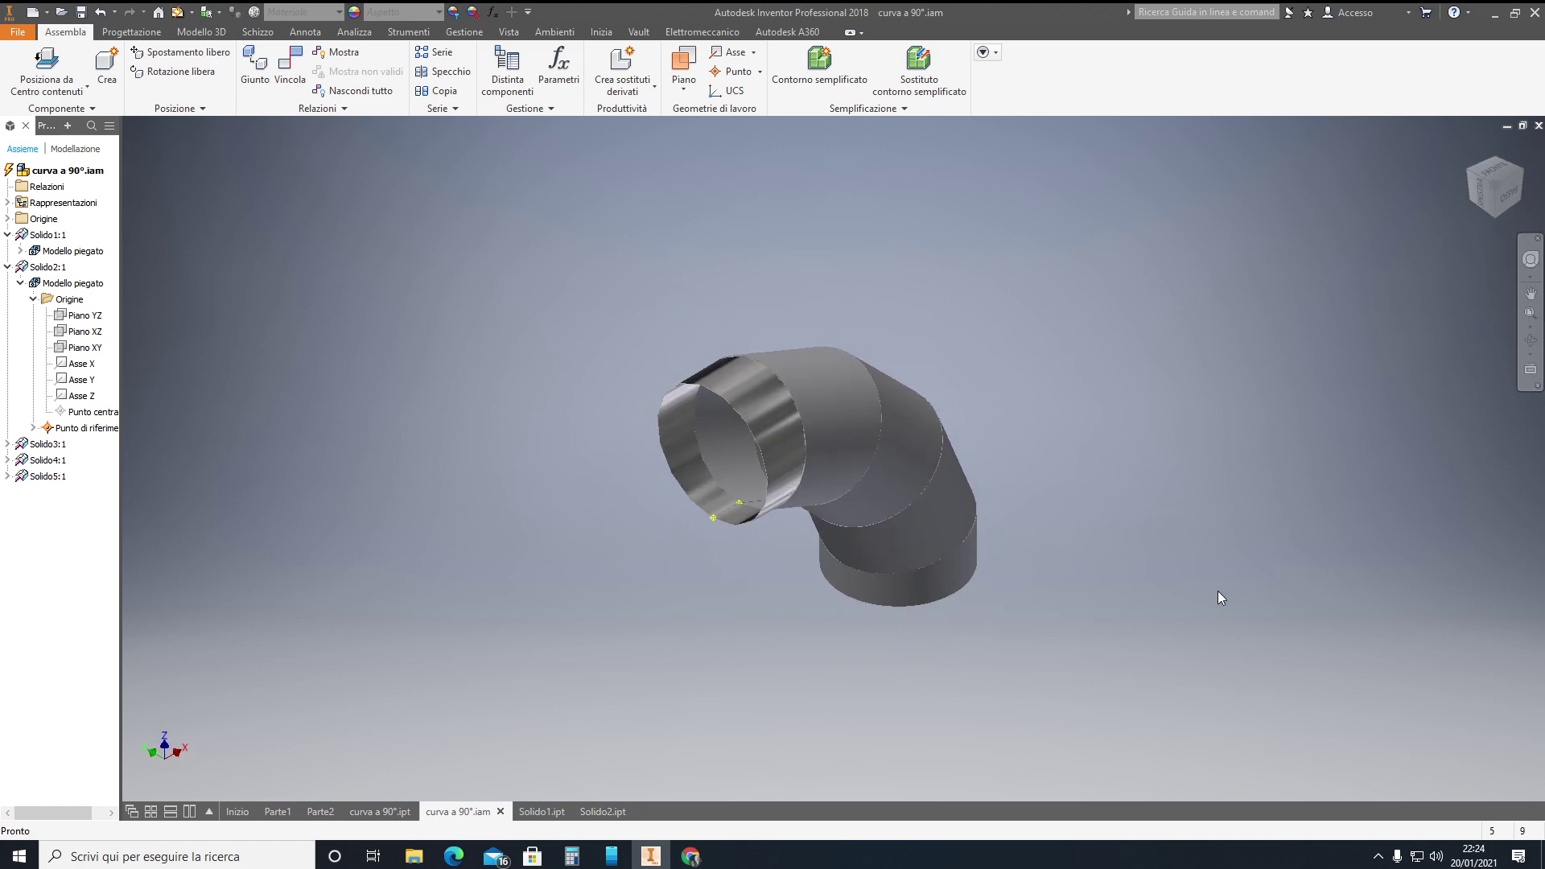